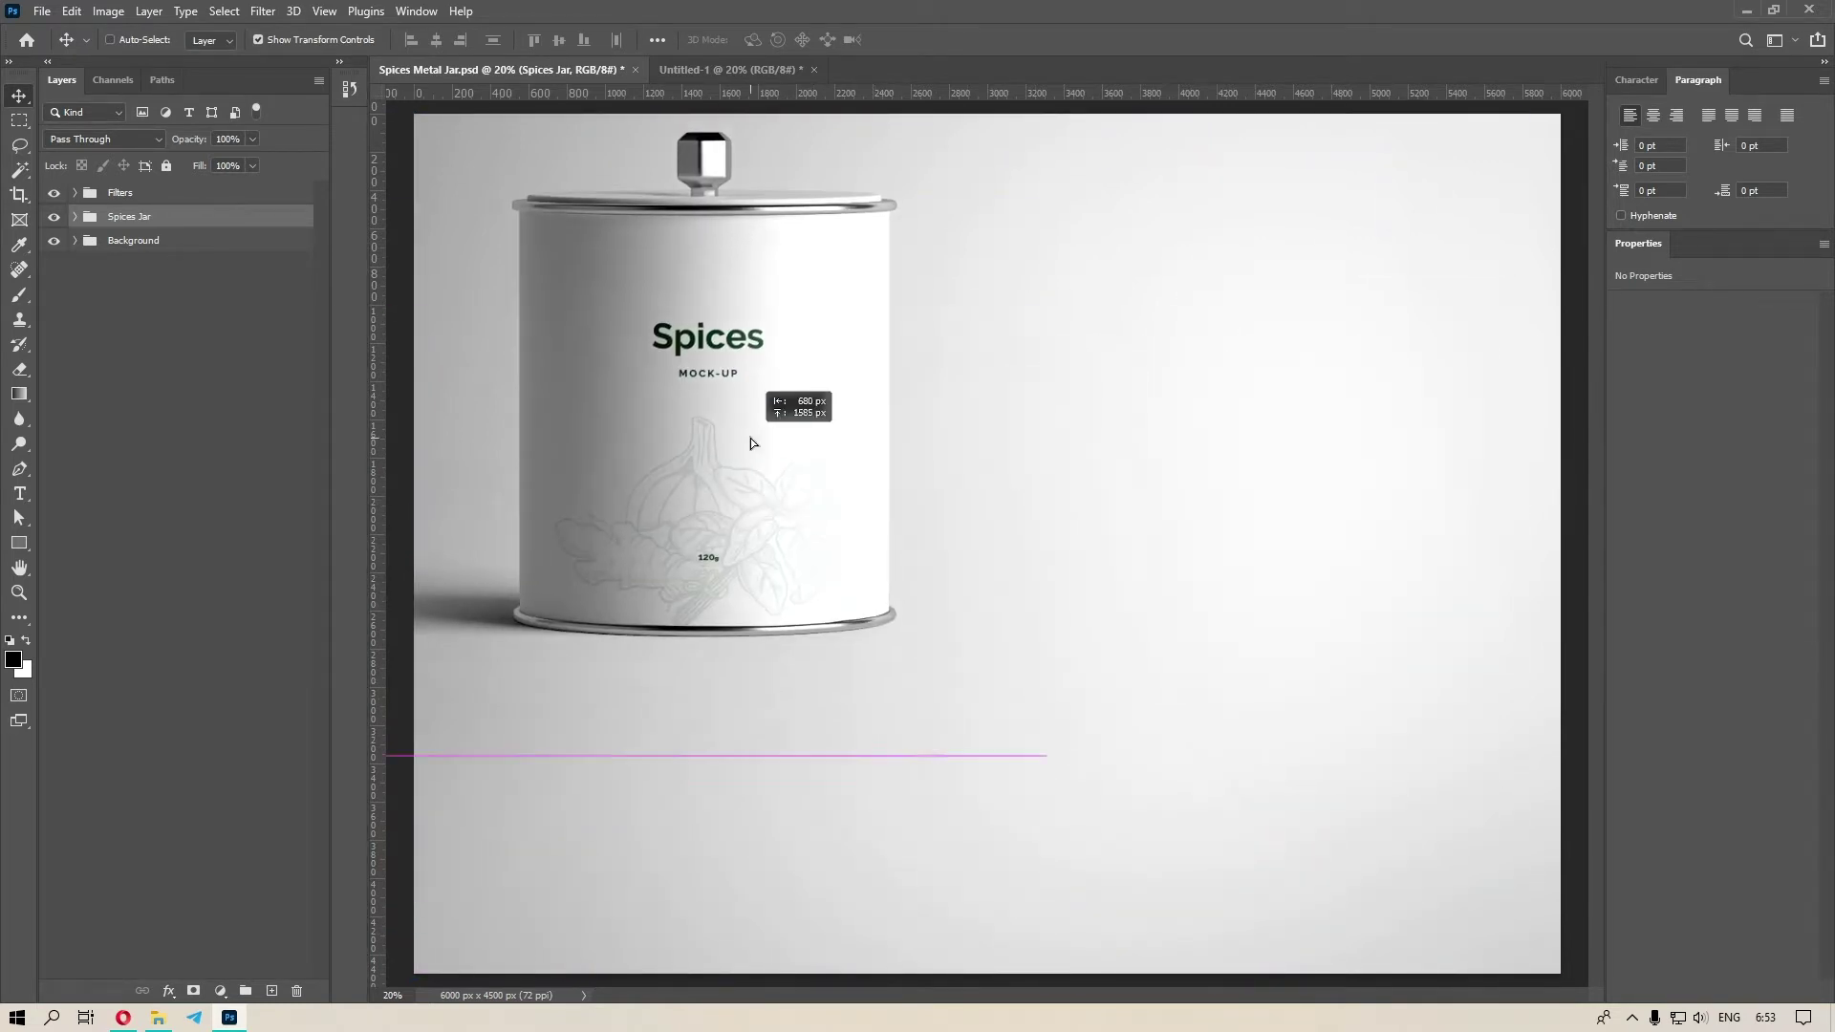
Move the Spices Jar group into the Untitled-1 document and stand the jar on the wooden table before the blurred kitchen.
{"action": "left_click_drag", "start_coordinate": [847, 264], "coordinate": [1019, 718]}
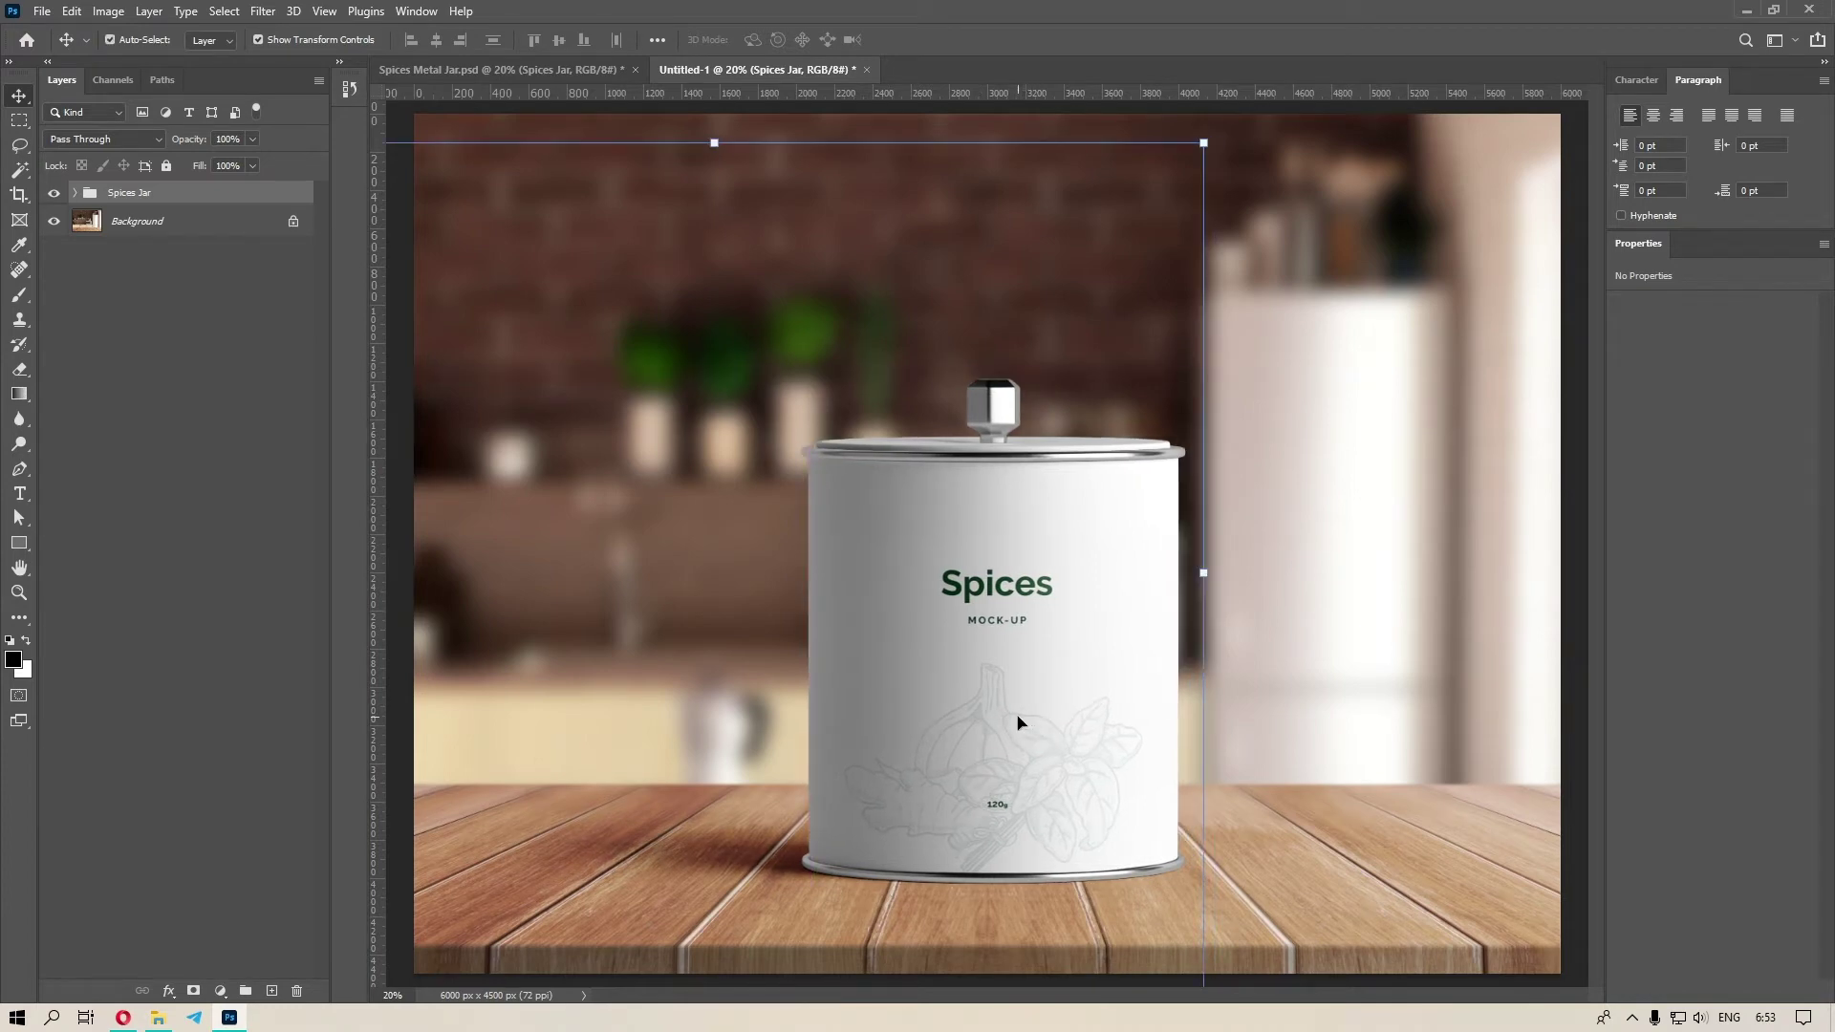
{"action": "scroll", "coordinate": [1019, 724], "scroll_direction": "up", "scroll_amount": 5}
{"action": "scroll", "coordinate": [1201, 238], "scroll_direction": "down", "scroll_amount": 4}
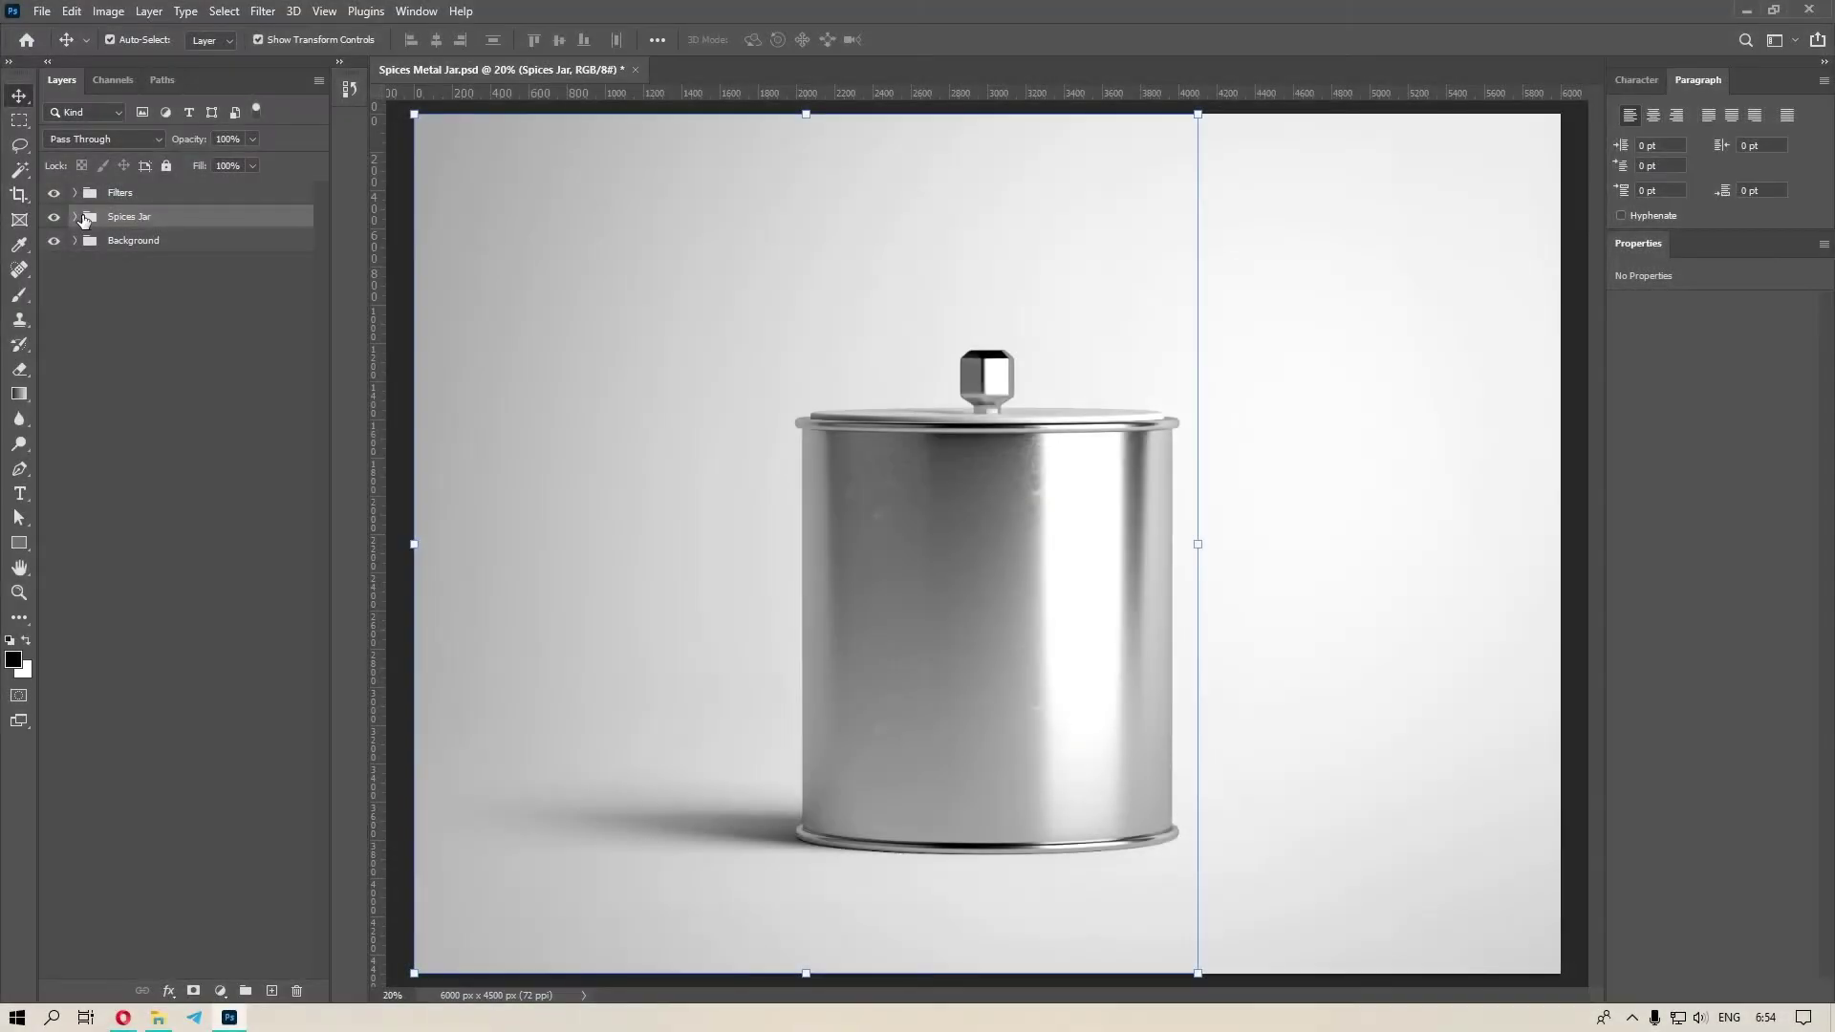
Open the contents of the Label Design smart object in the Spices Jar's Label group.
{"action": "left_click", "coordinate": [76, 217]}
{"action": "left_click", "coordinate": [179, 312]}
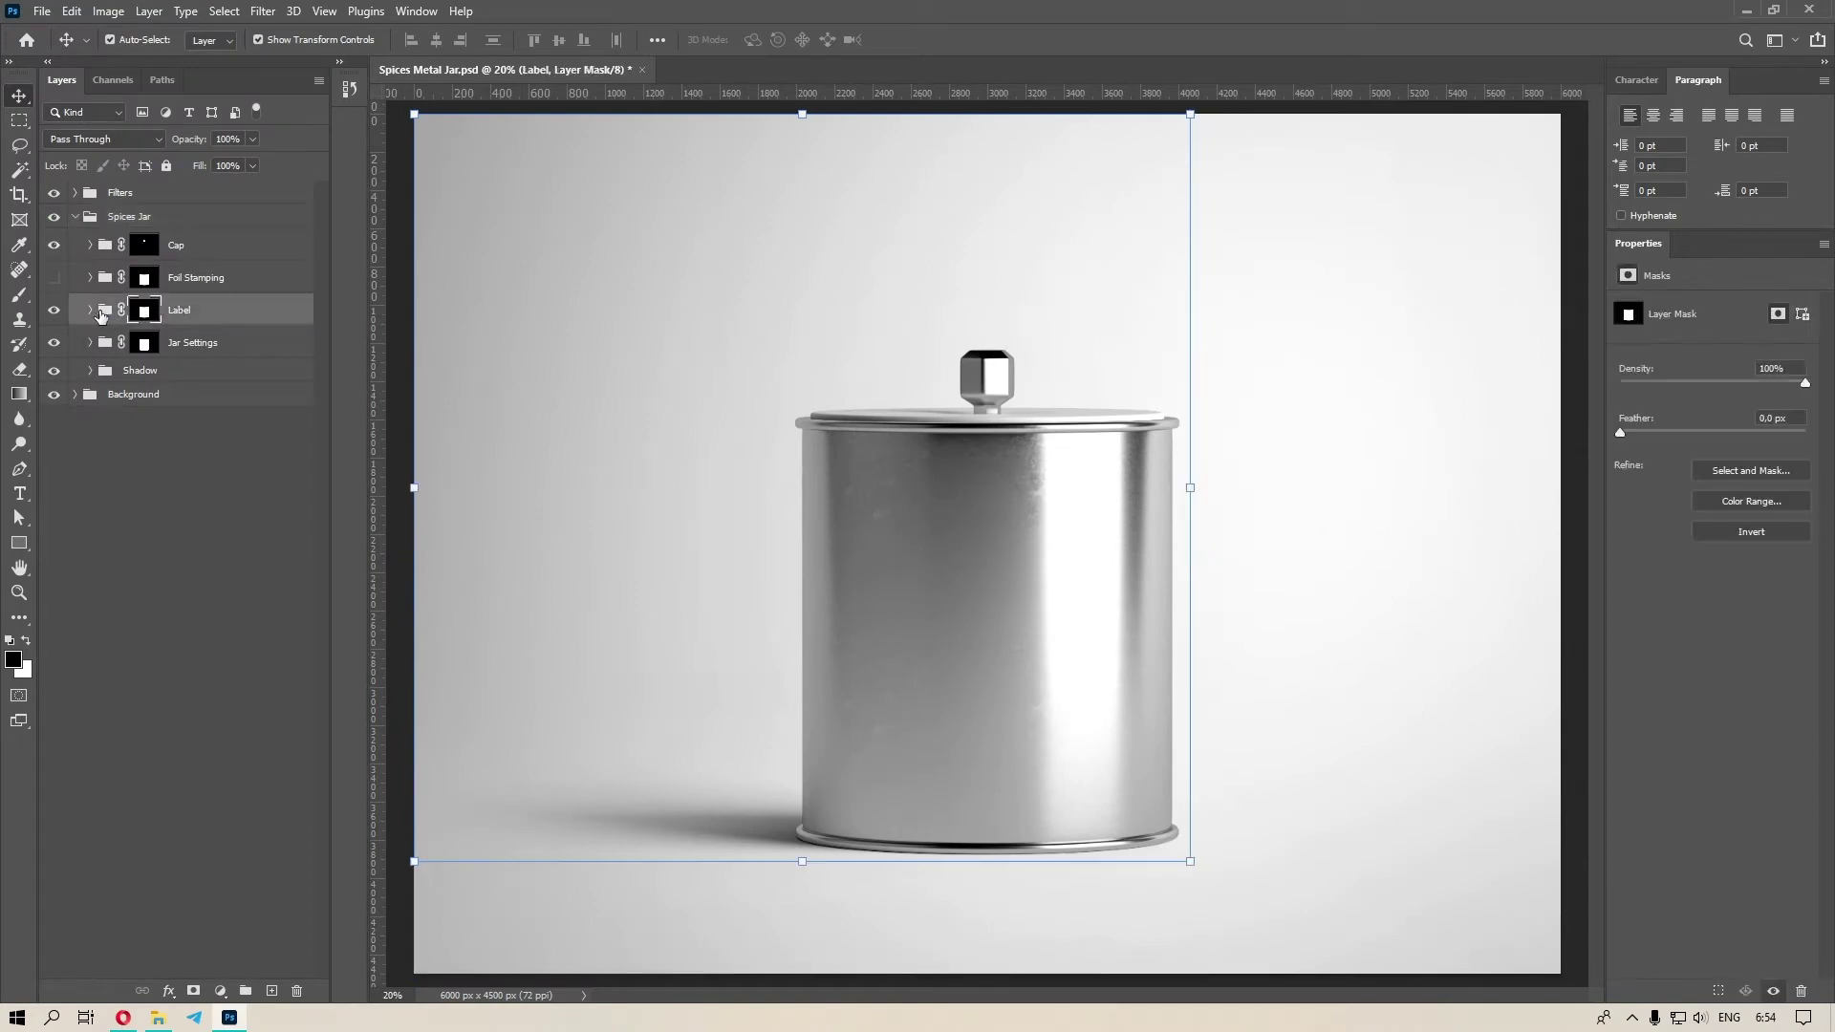
{"action": "left_click", "coordinate": [90, 311]}
{"action": "left_click", "coordinate": [175, 509]}
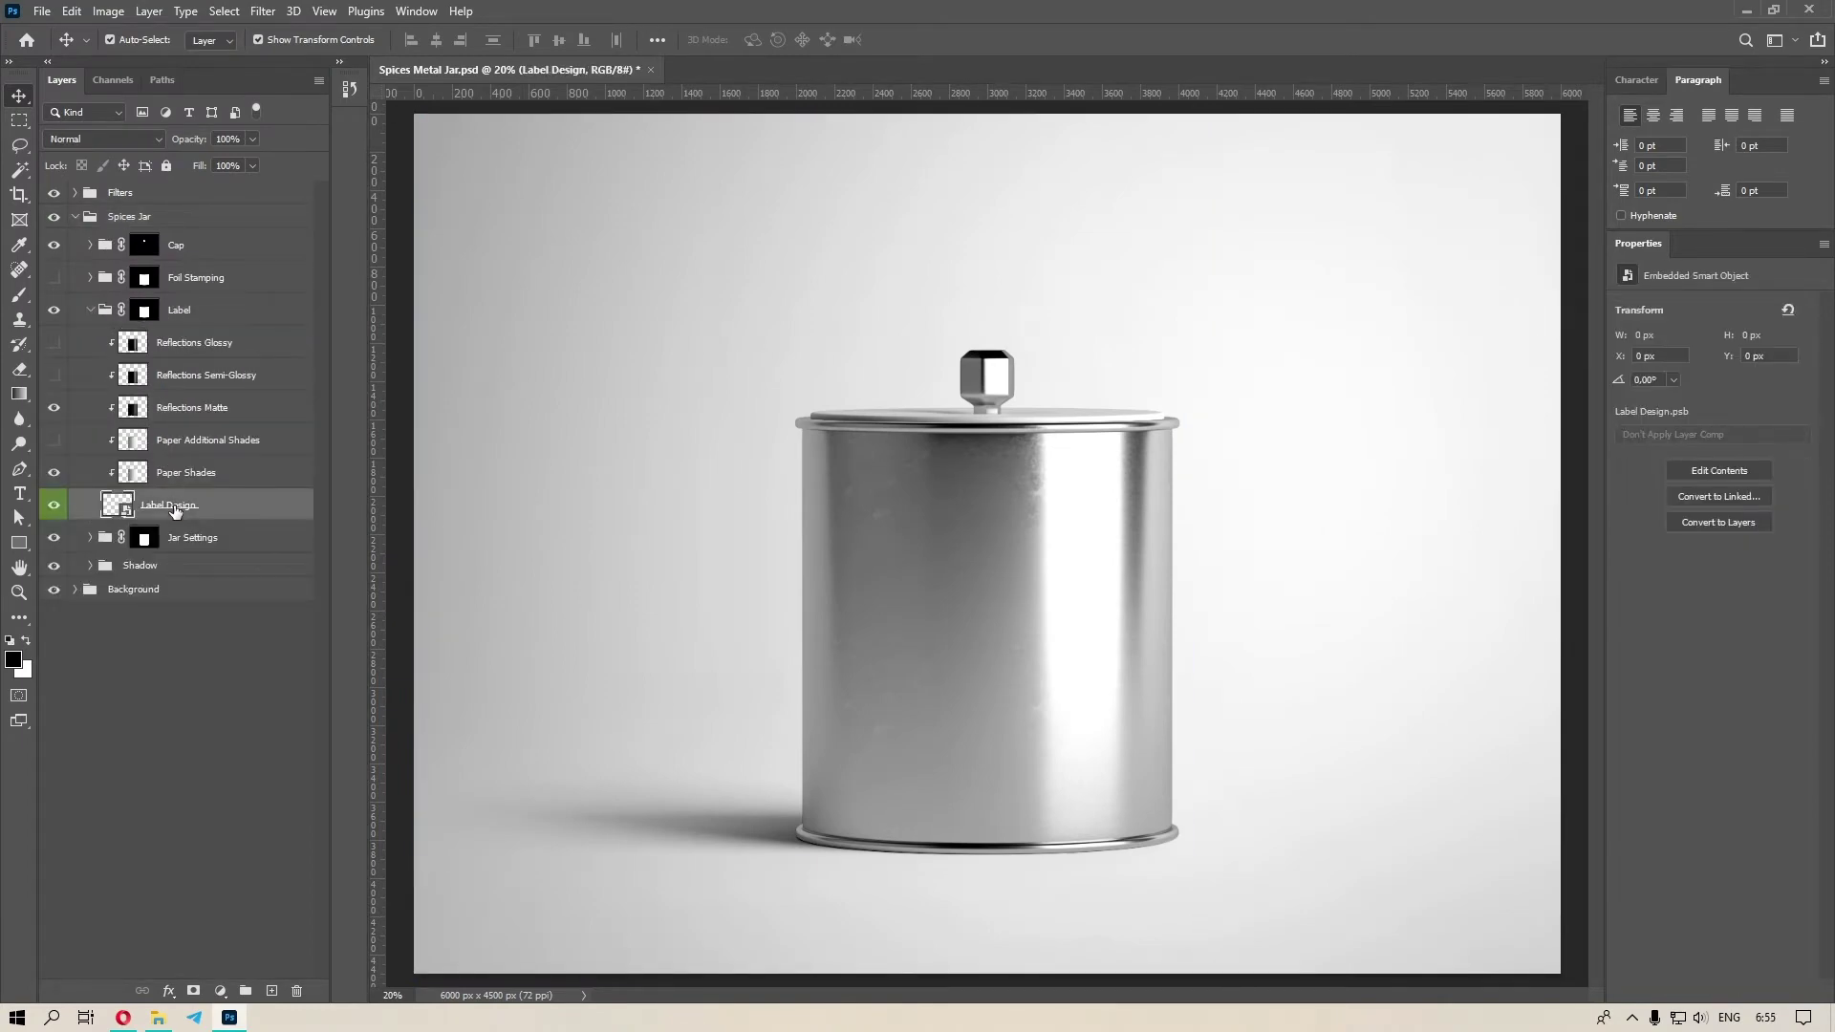
{"action": "right_click", "coordinate": [175, 509]}
{"action": "left_click", "coordinate": [209, 389]}
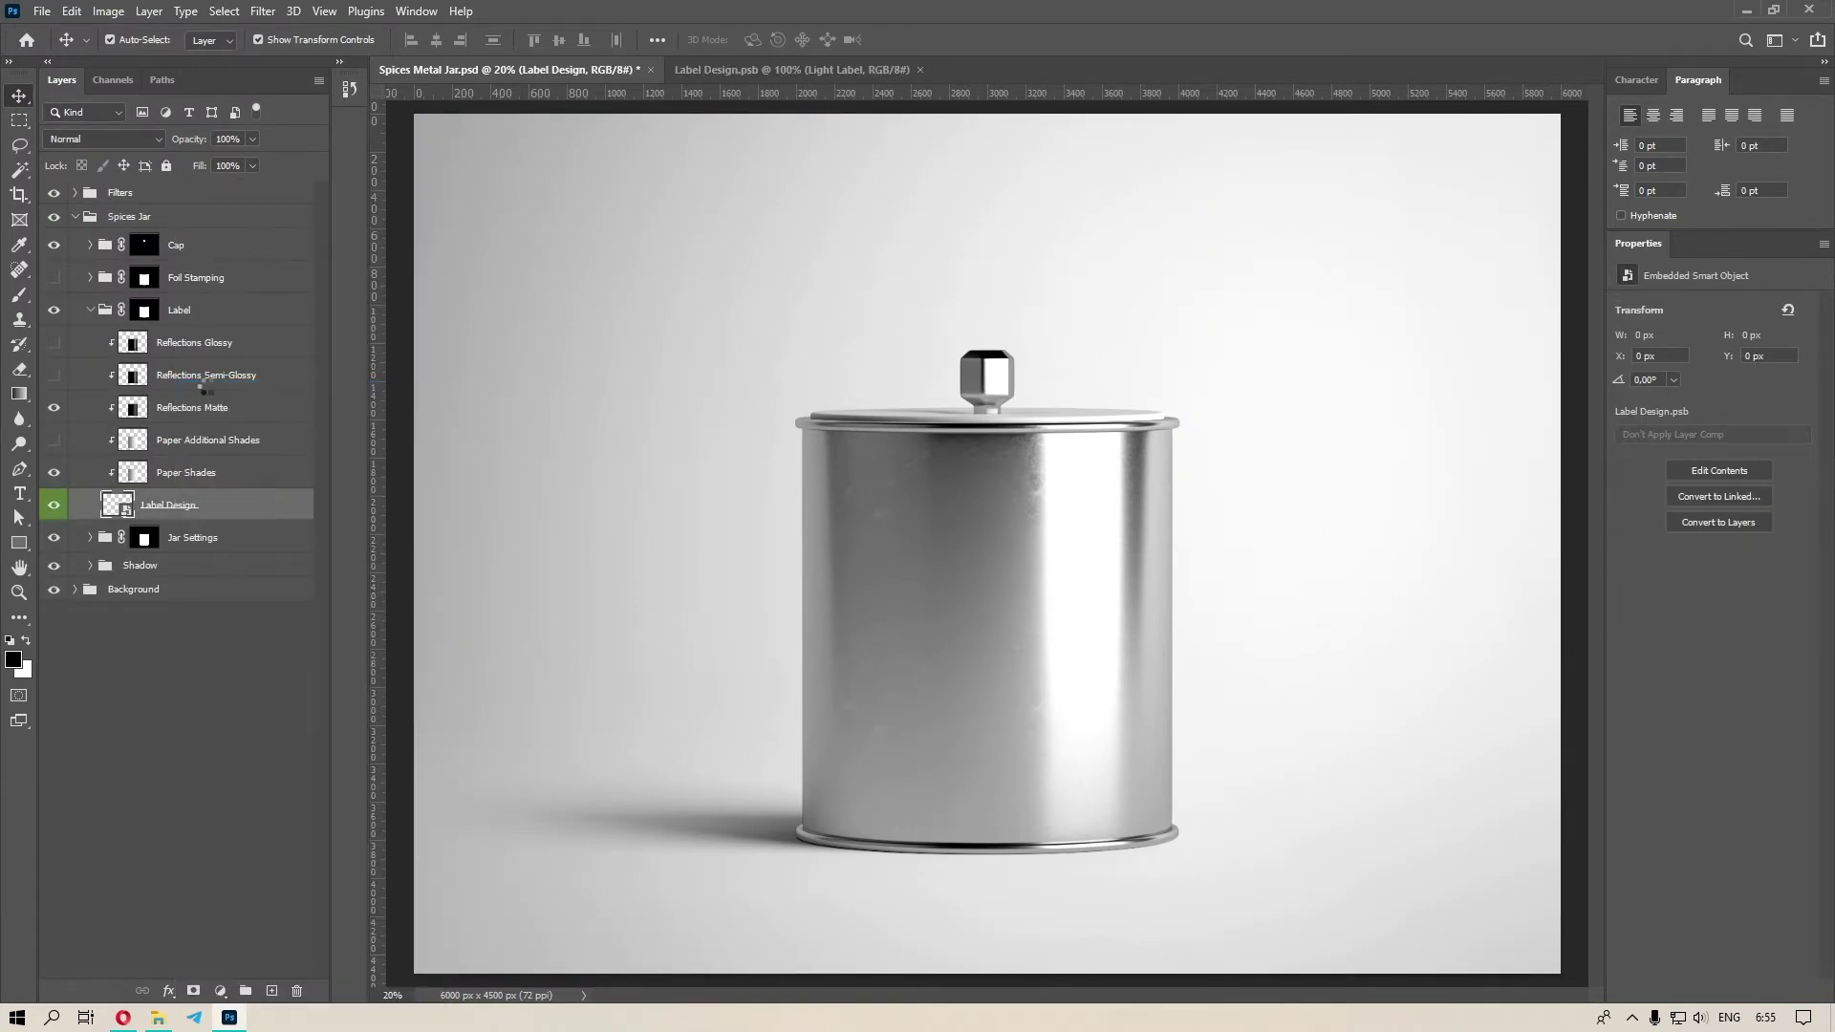
Show the Light Label group in the label design and save the smart object.
{"action": "left_click", "coordinate": [54, 192]}
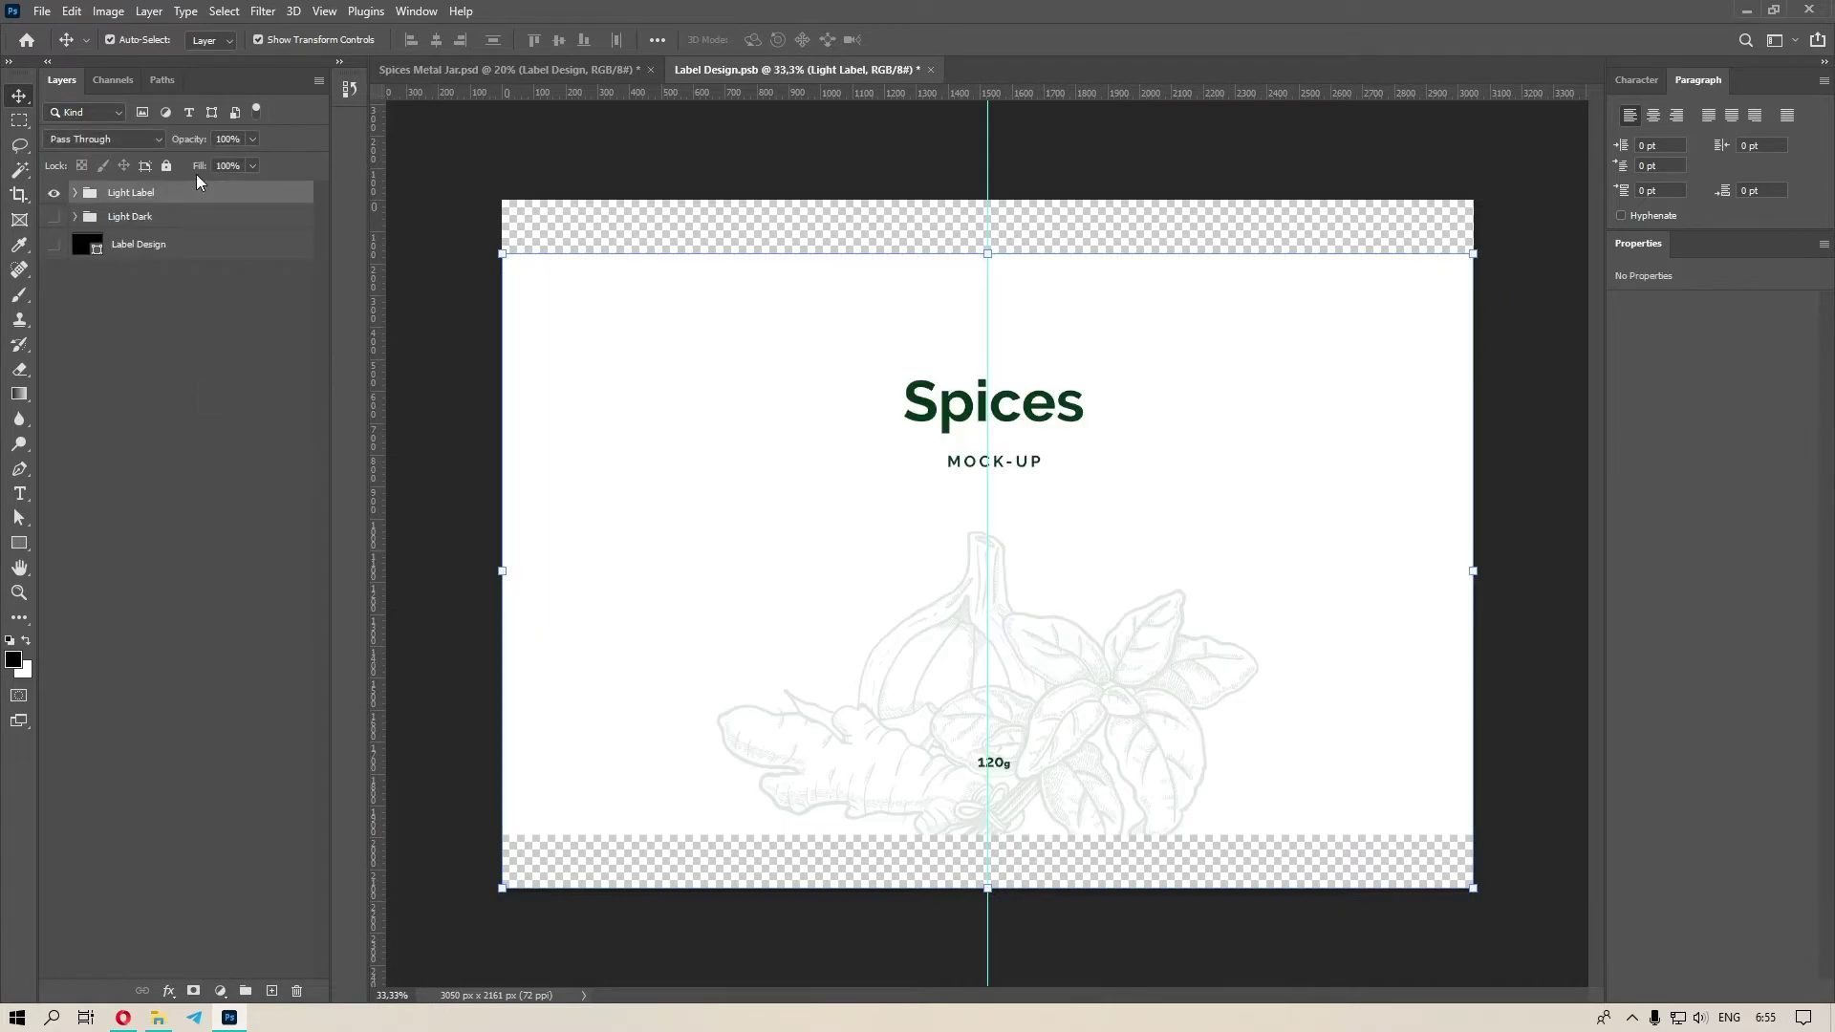
{"action": "left_click", "coordinate": [38, 11]}
{"action": "left_click", "coordinate": [74, 225]}
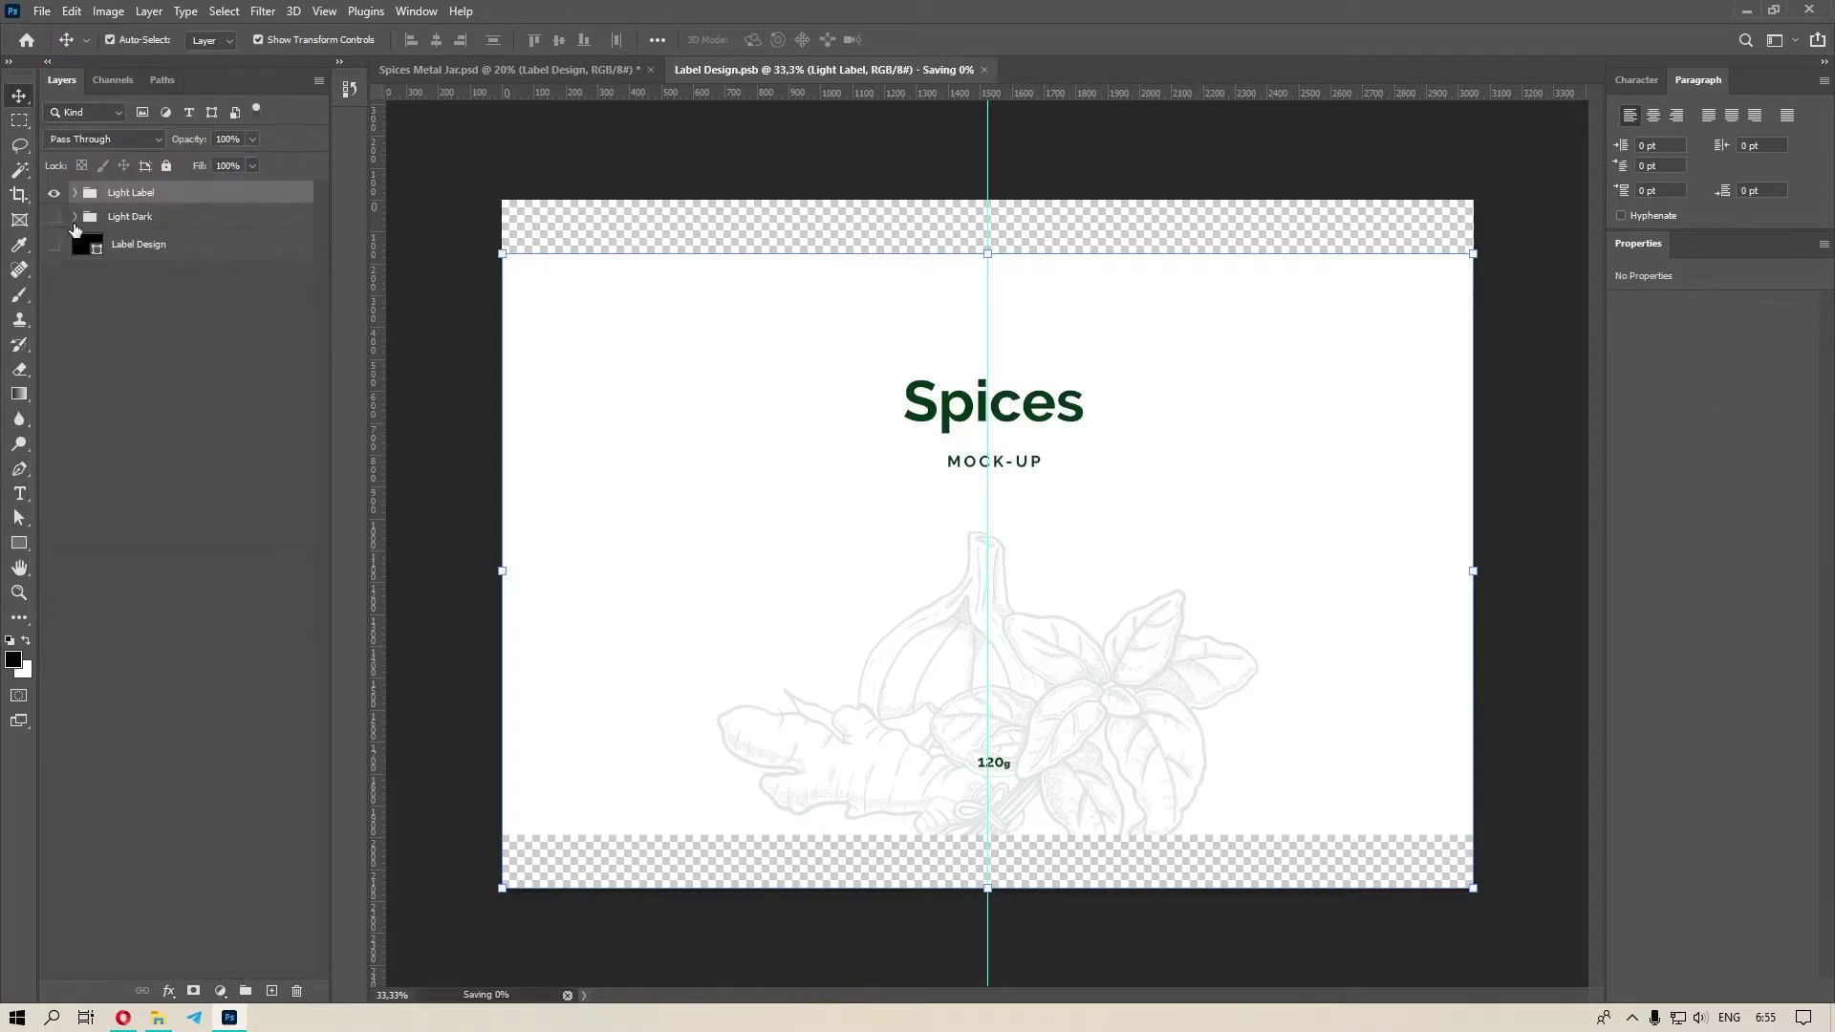
Examine the label's upper and lower edges and print detail on the jar mockup at 100% zoom.
{"action": "left_click", "coordinate": [472, 71]}
{"action": "left_click", "coordinate": [408, 227]}
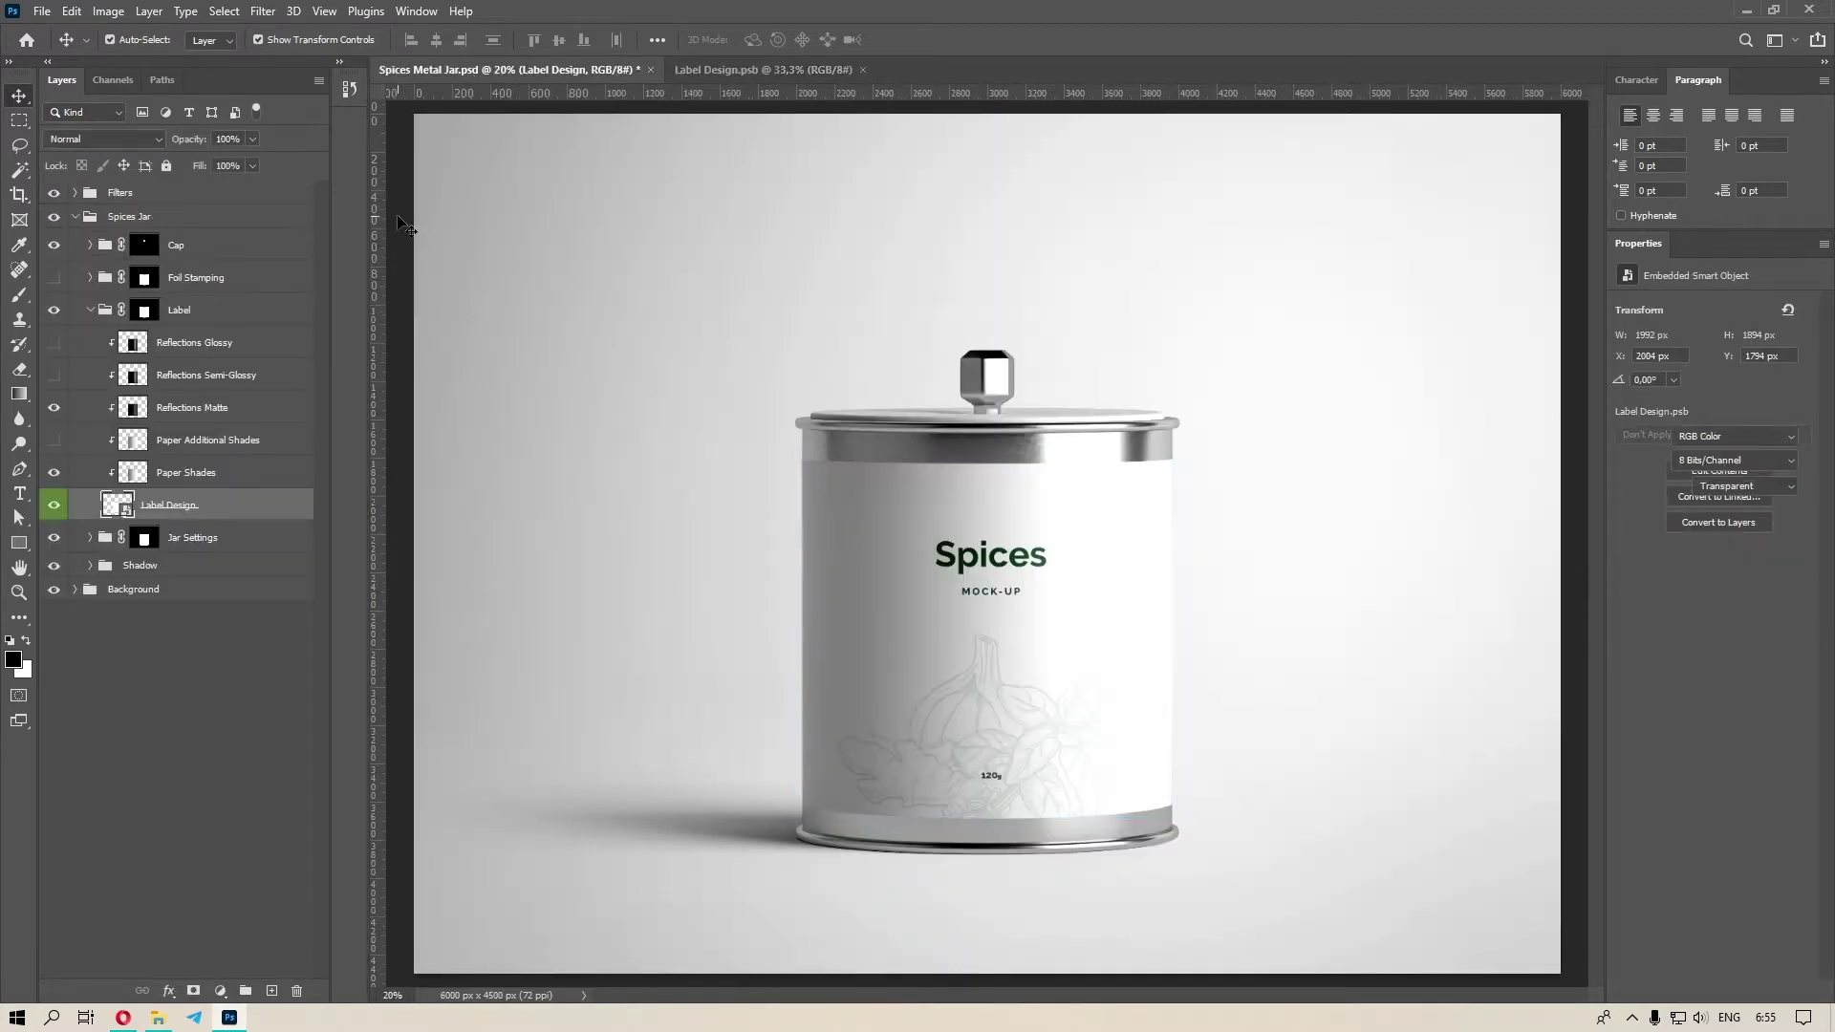
{"action": "key", "text": "ctrl+1"}
{"action": "left_click_drag", "start_coordinate": [787, 477], "coordinate": [1253, 754]}
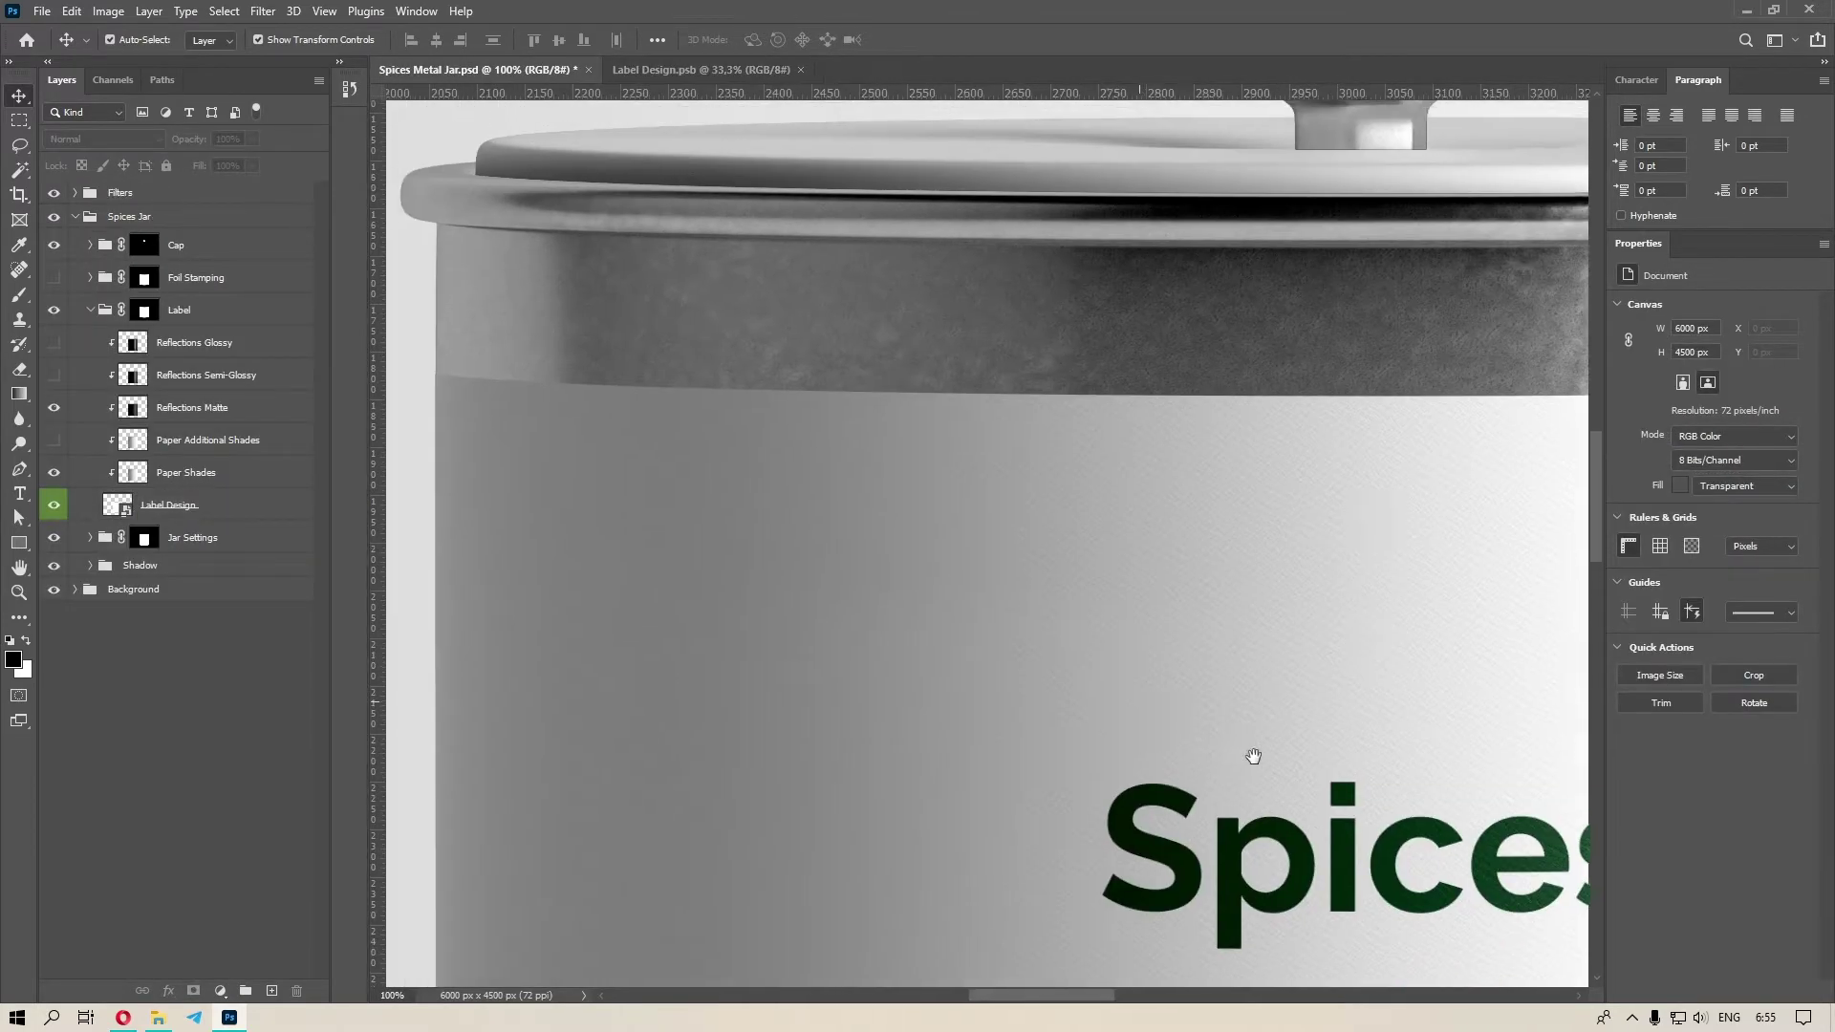
{"action": "left_click_drag", "start_coordinate": [909, 577], "coordinate": [822, 557]}
{"action": "left_click_drag", "start_coordinate": [819, 840], "coordinate": [1167, 532]}
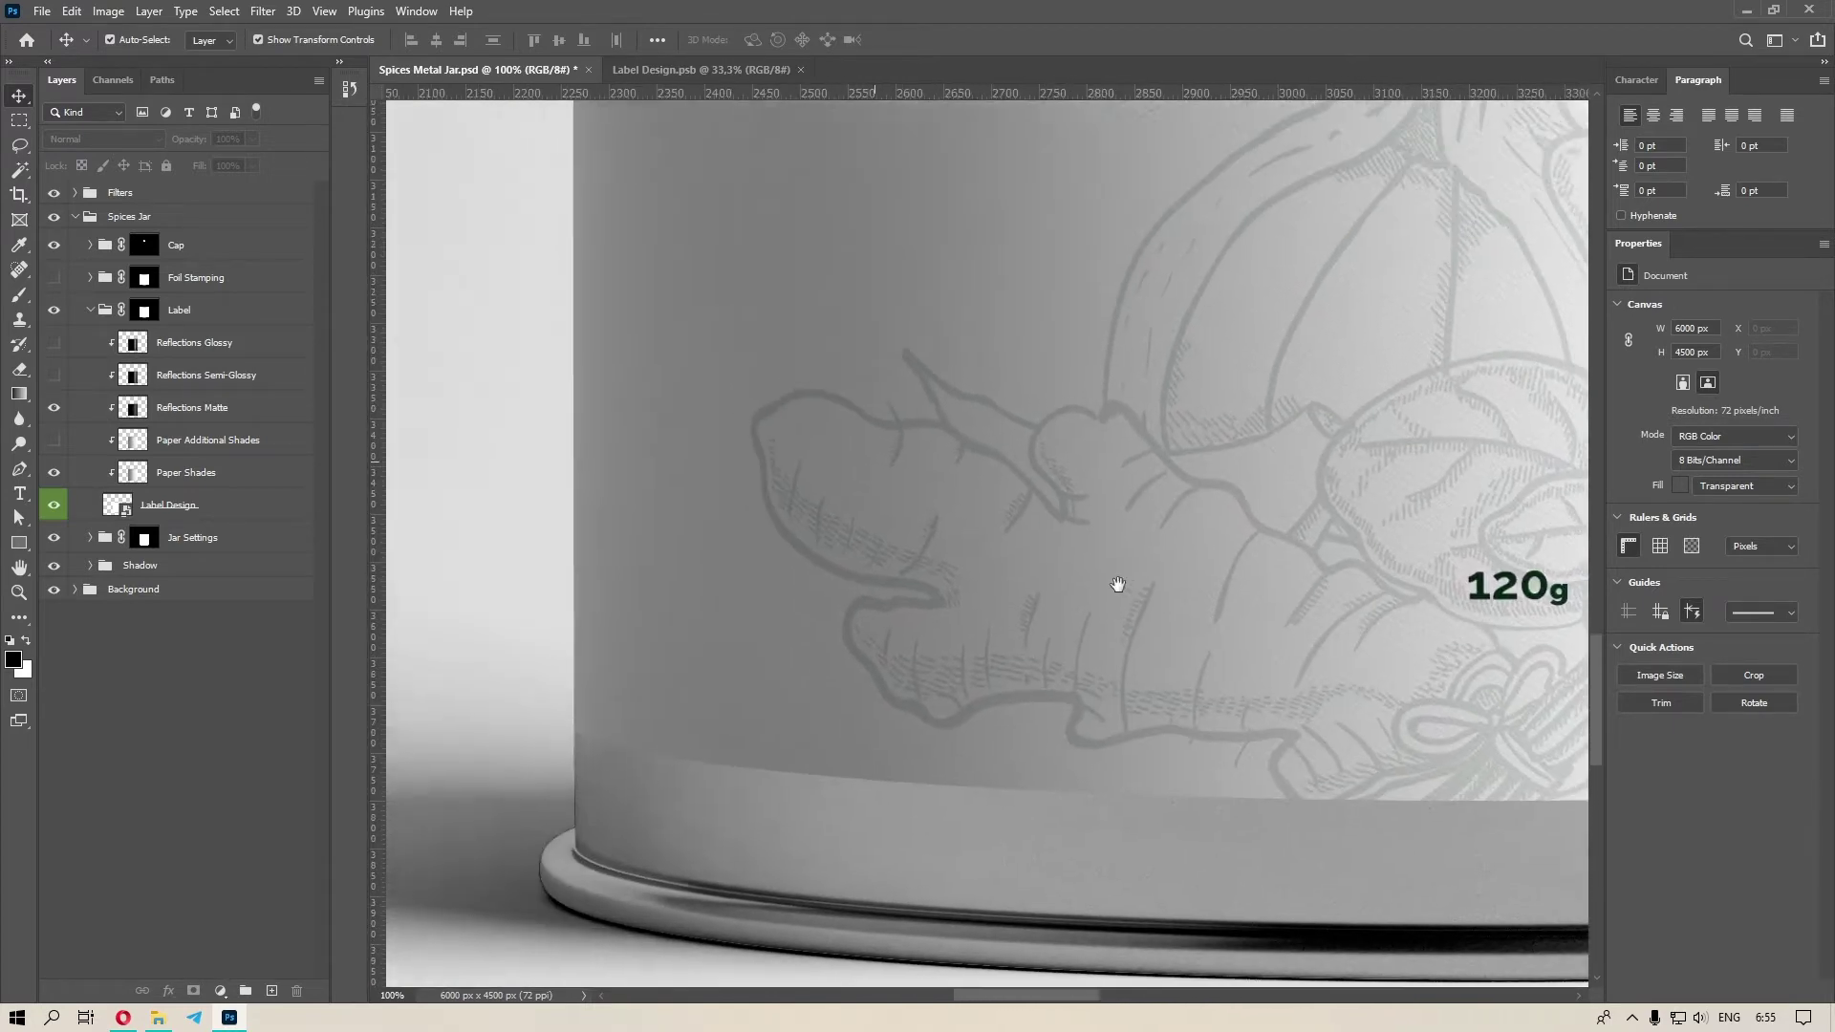
{"action": "scroll", "coordinate": [726, 678], "scroll_direction": "down", "scroll_amount": 5}
{"action": "scroll", "coordinate": [669, 684], "scroll_direction": "down", "scroll_amount": 4}
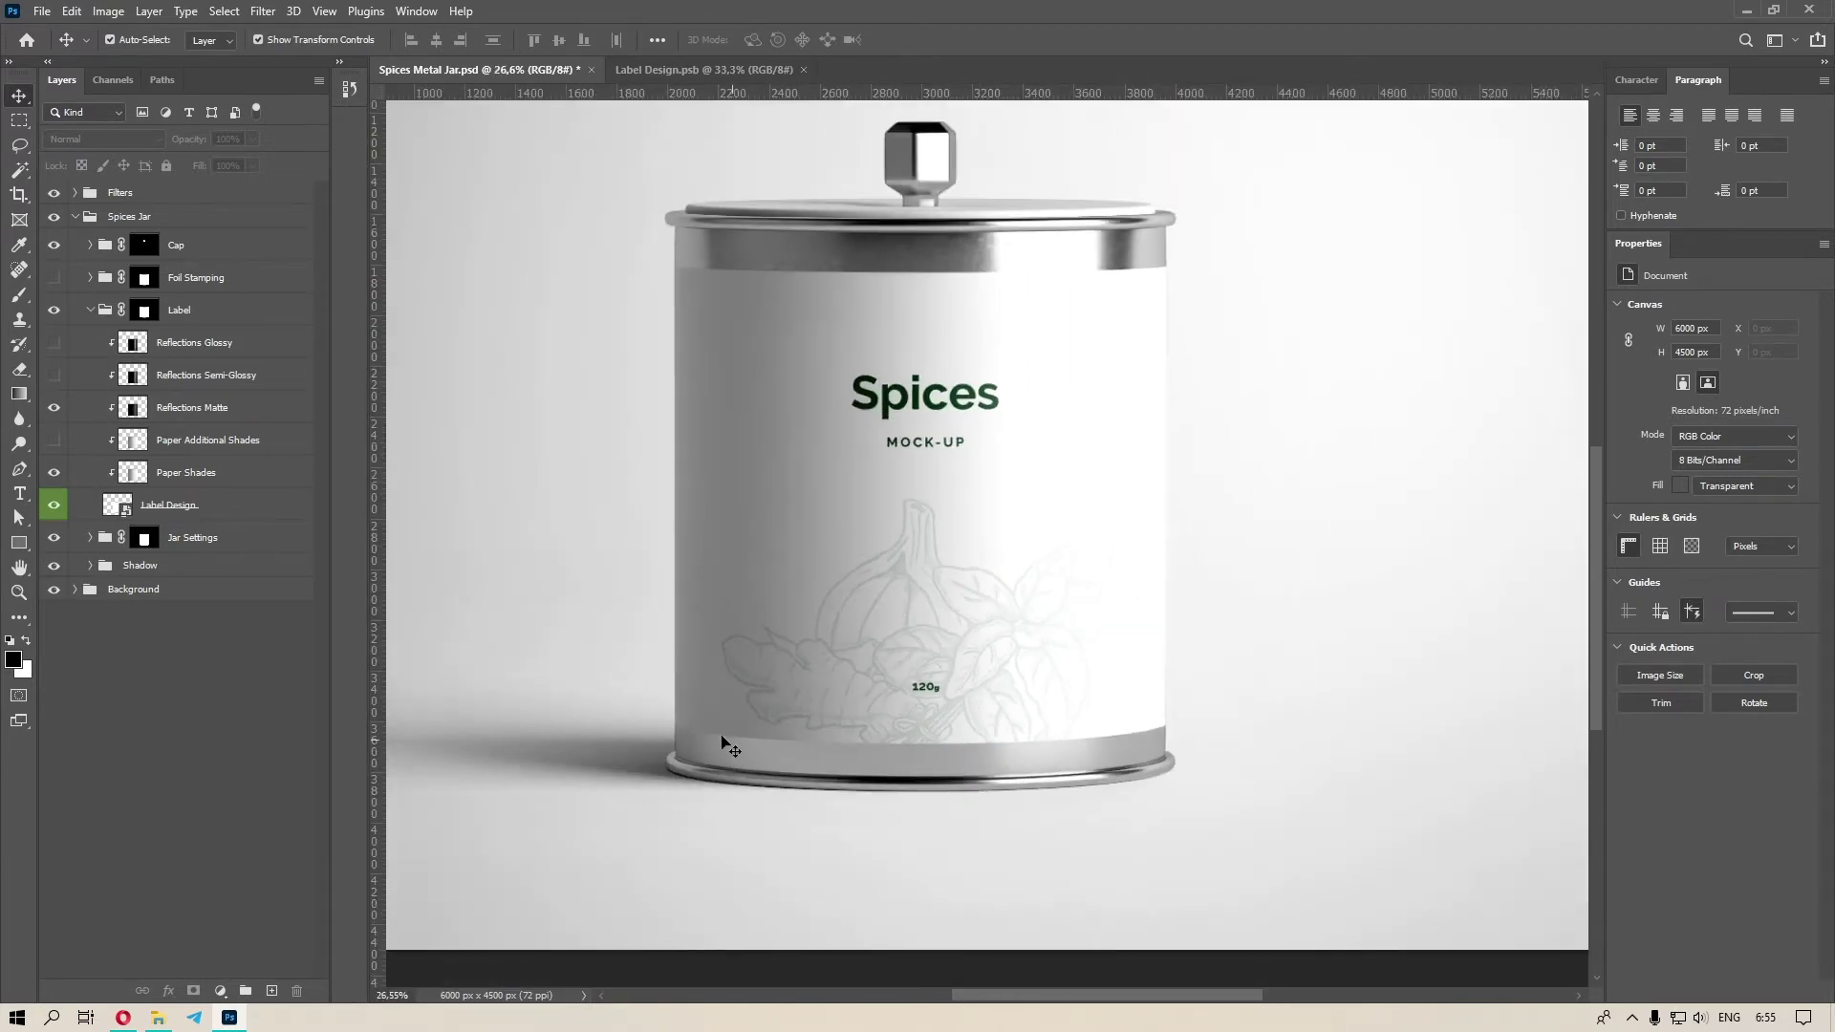
Narrow the white label shape symmetrically to about 1479 px wide, save the label design, and check it on the jar.
{"action": "left_click", "coordinate": [662, 71]}
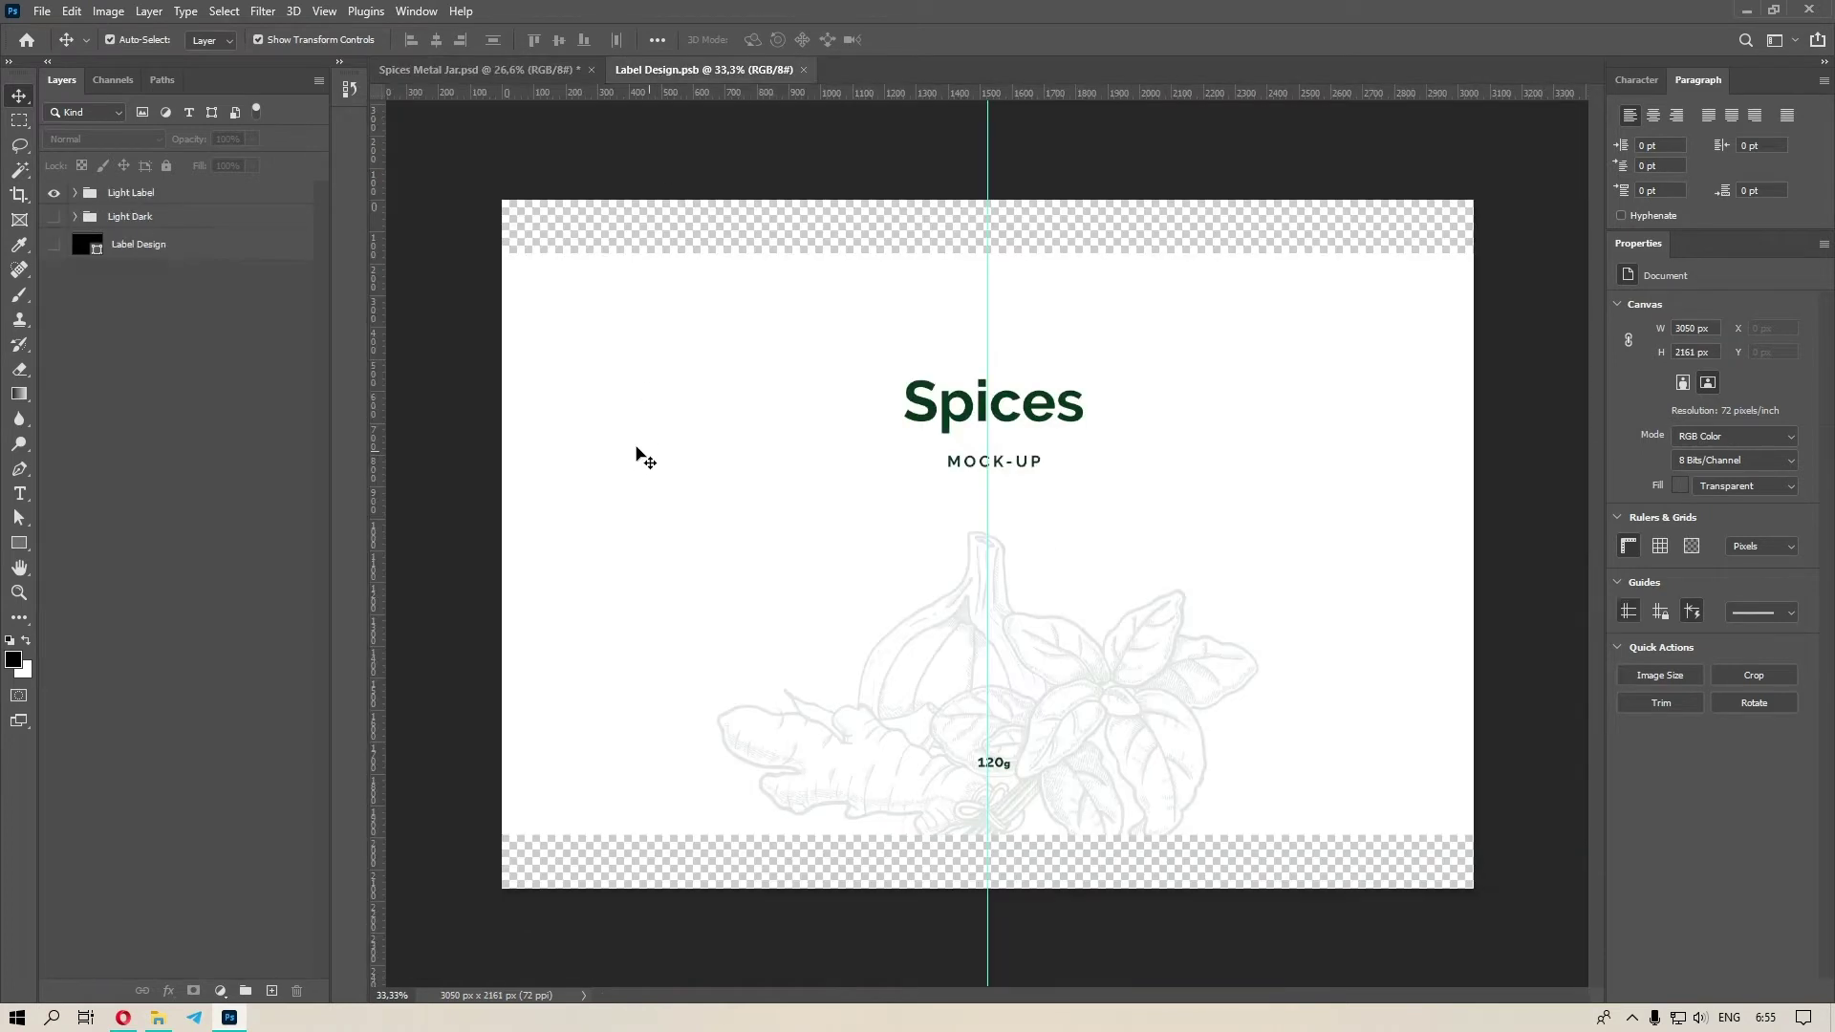
{"action": "left_click", "coordinate": [540, 370]}
{"action": "left_click_drag", "start_coordinate": [507, 542], "coordinate": [755, 564]}
{"action": "key", "text": "Return"}
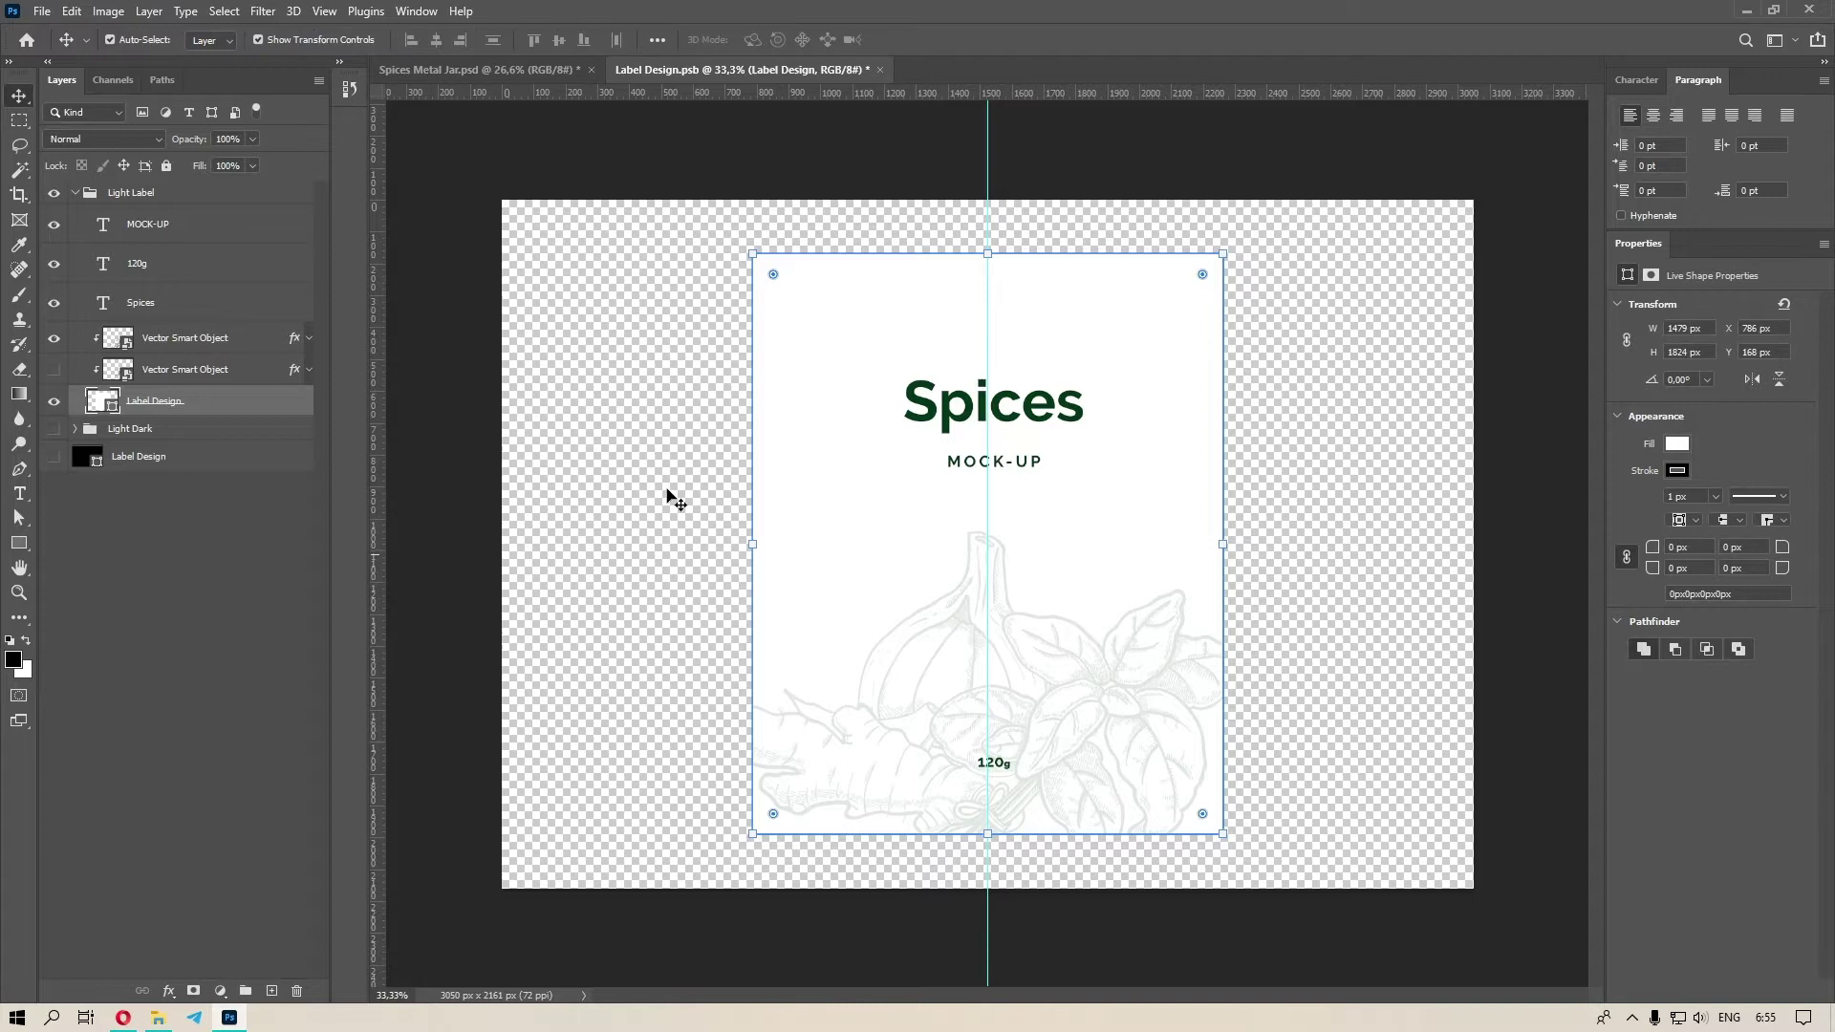
{"action": "left_click", "coordinate": [42, 11]}
{"action": "left_click", "coordinate": [59, 222]}
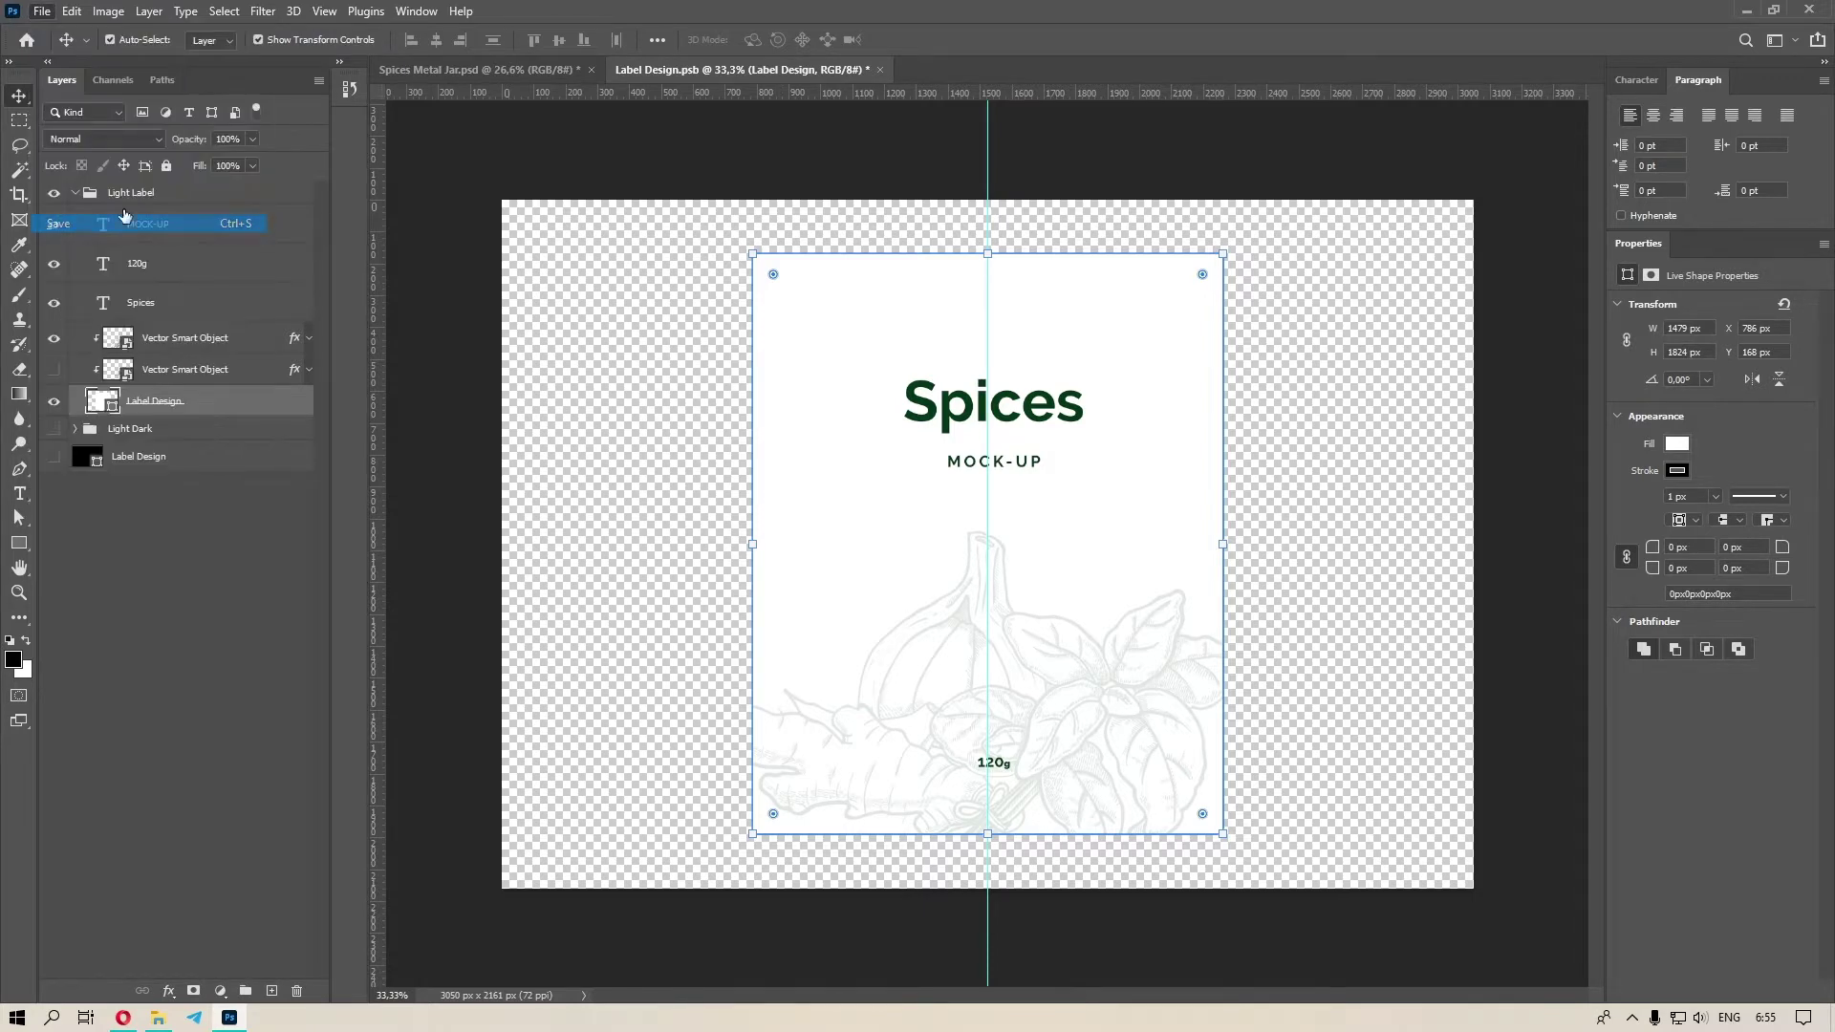
{"action": "left_click", "coordinate": [421, 69]}
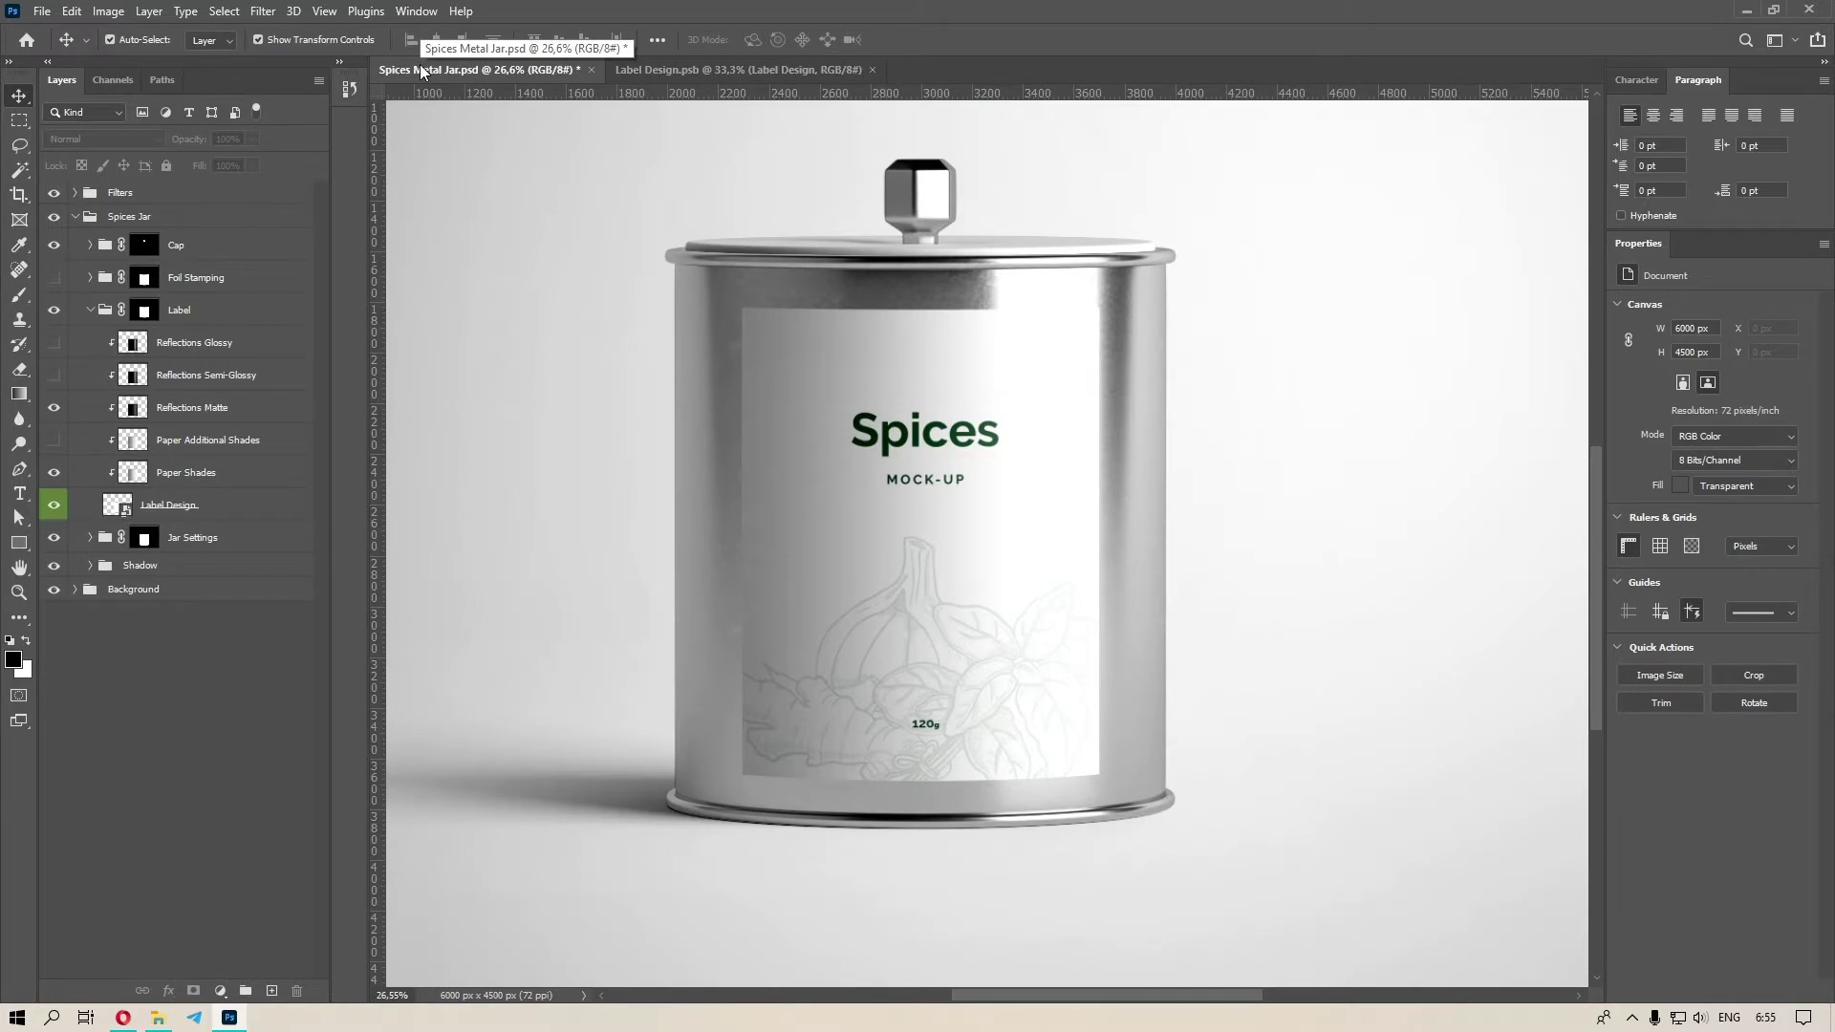
Enlarge the white label shape from its centre to fill the whole 3050 x 2161 px canvas, then save and close the label design.
{"action": "left_click", "coordinate": [698, 69]}
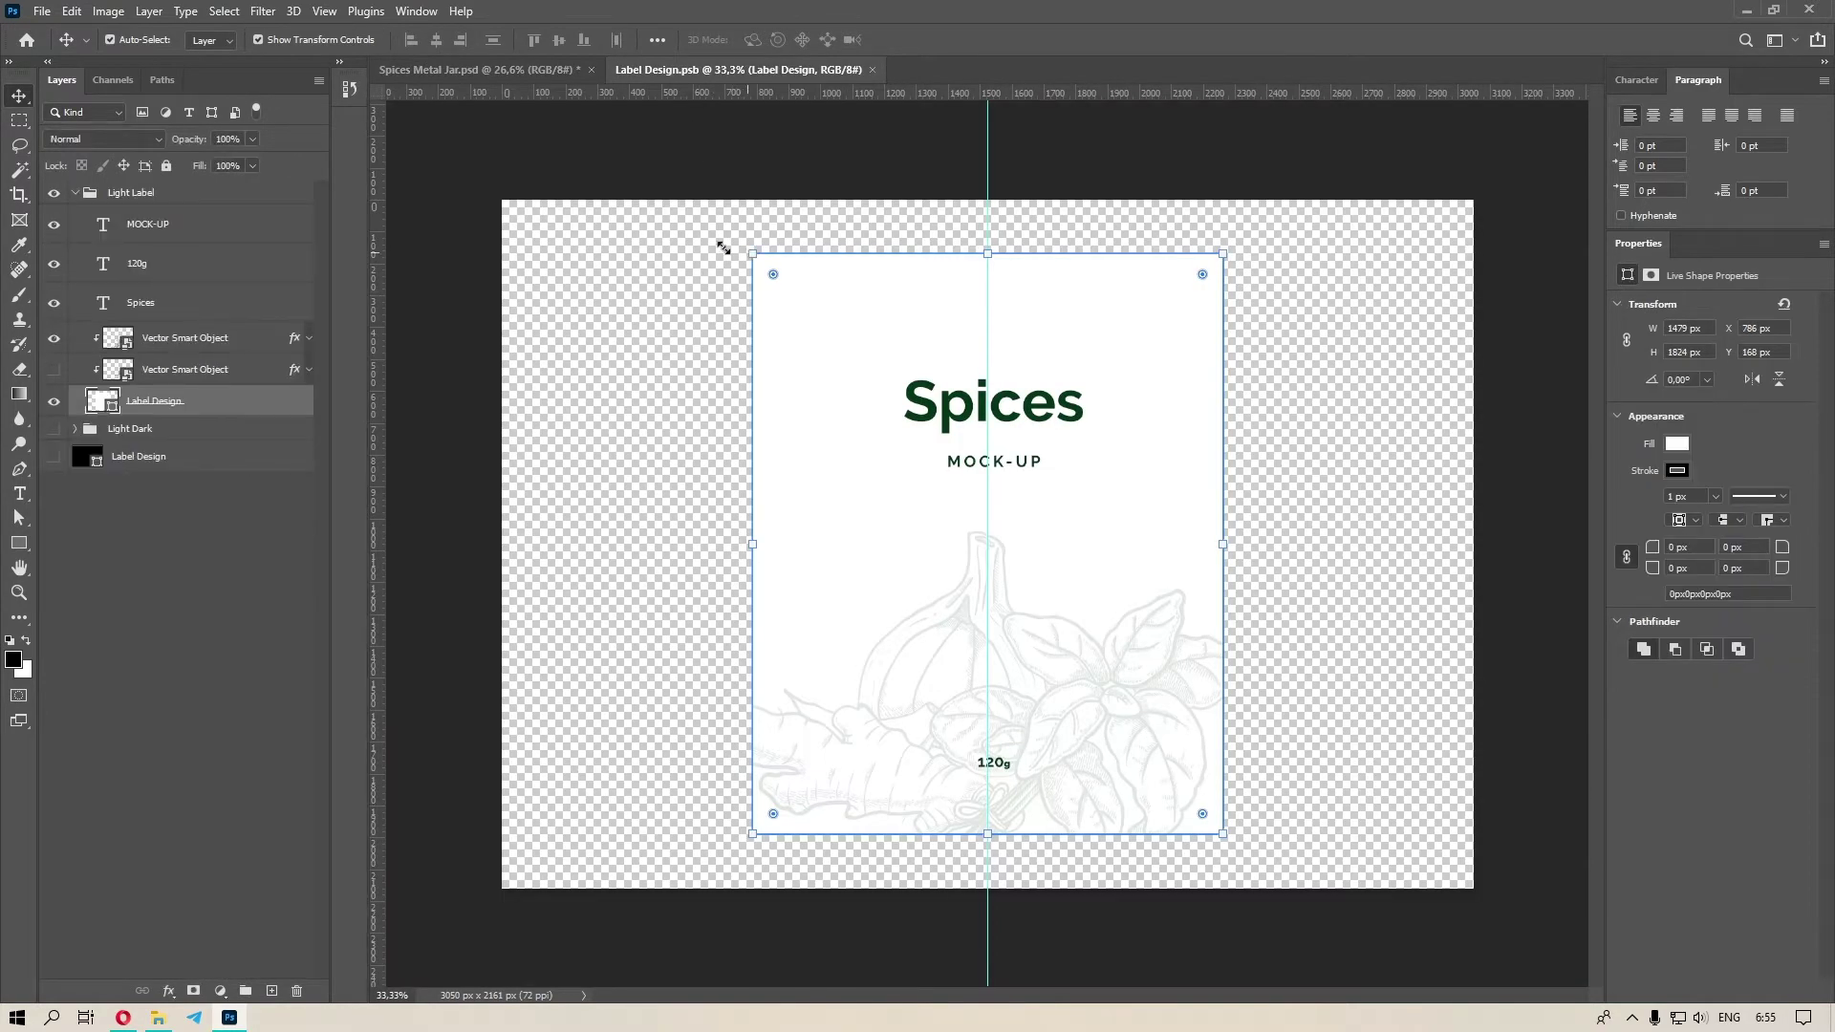
{"action": "left_click_drag", "start_coordinate": [724, 249], "coordinate": [493, 190]}
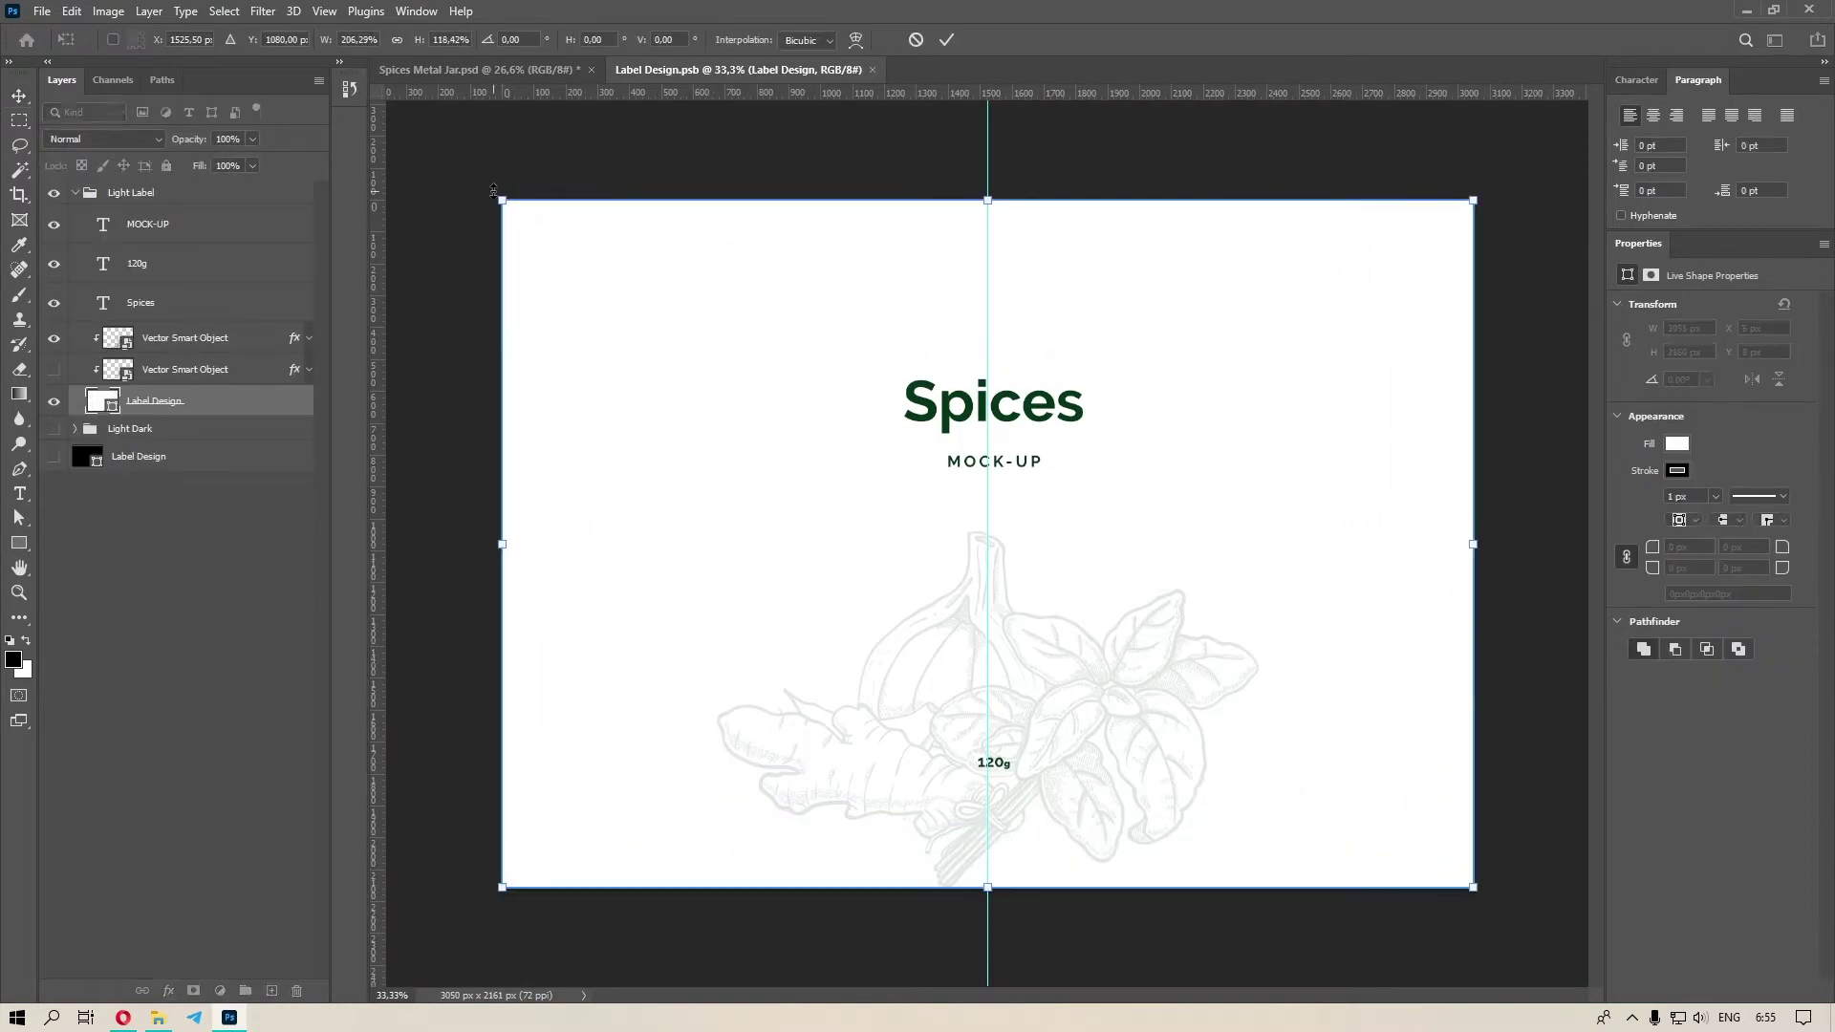
{"action": "key", "text": "Return"}
{"action": "left_click", "coordinate": [535, 172]}
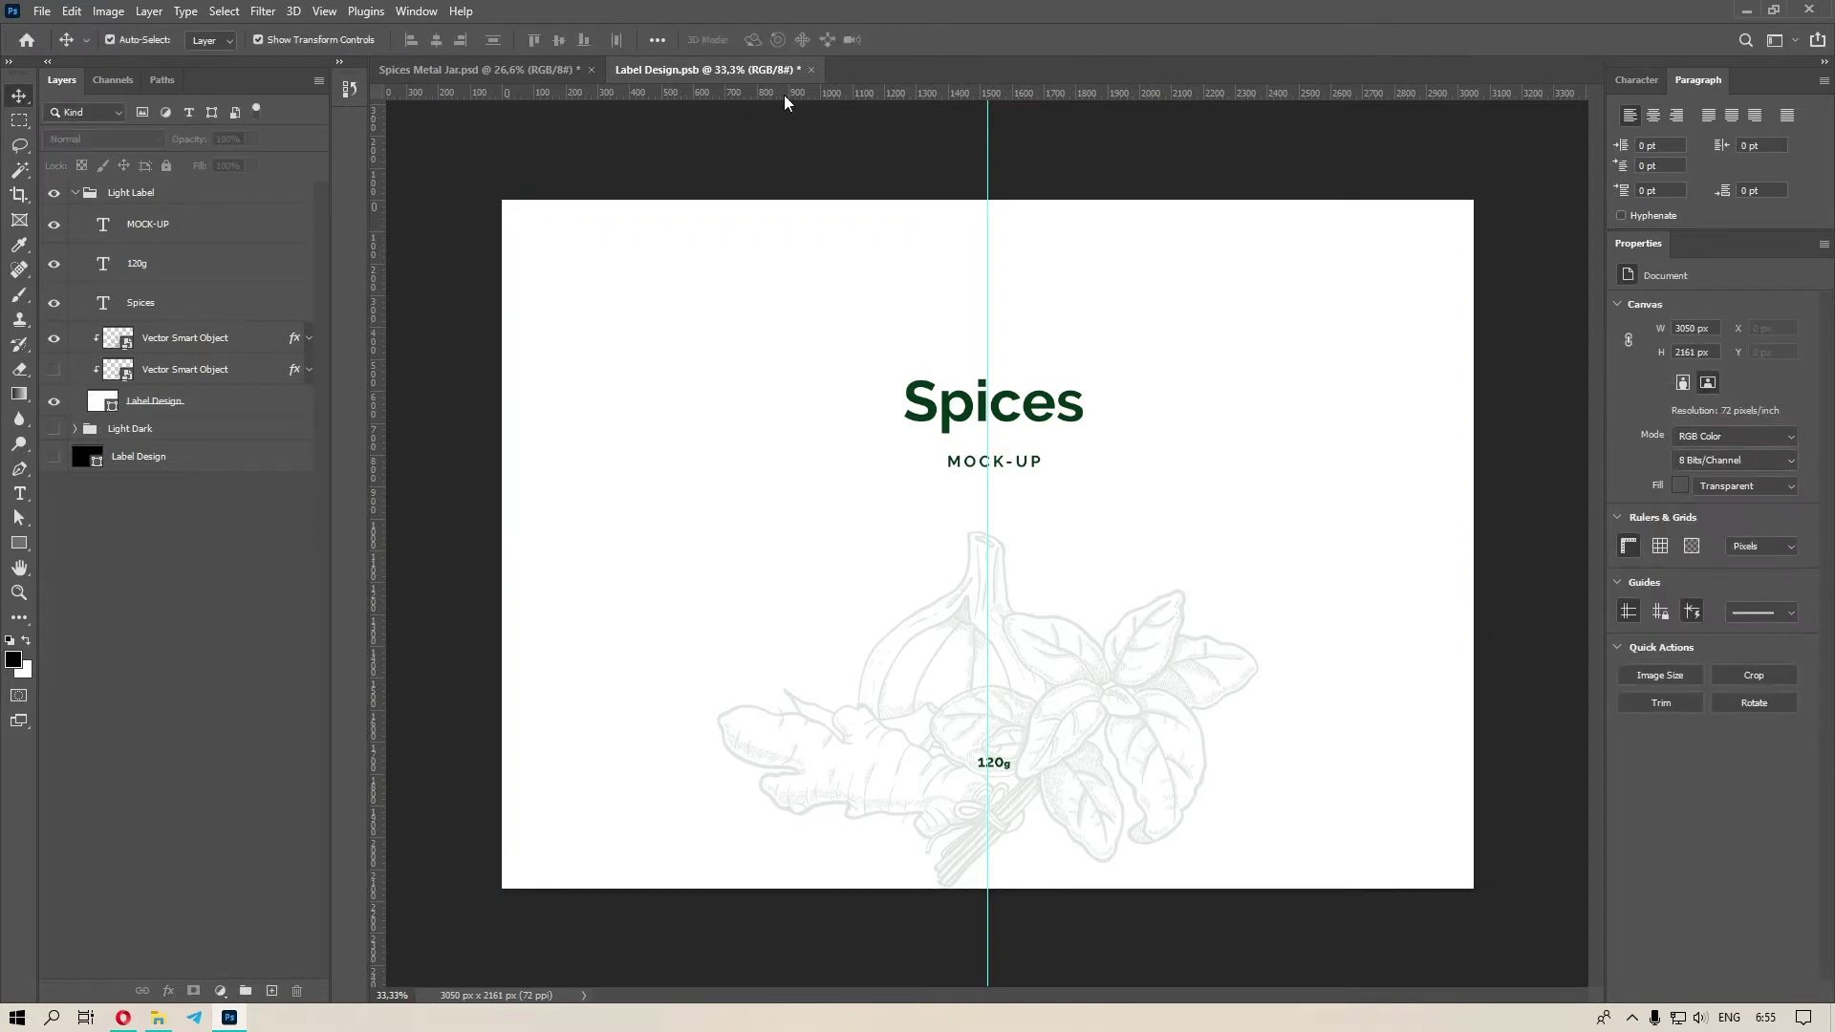
{"action": "left_click", "coordinate": [810, 70]}
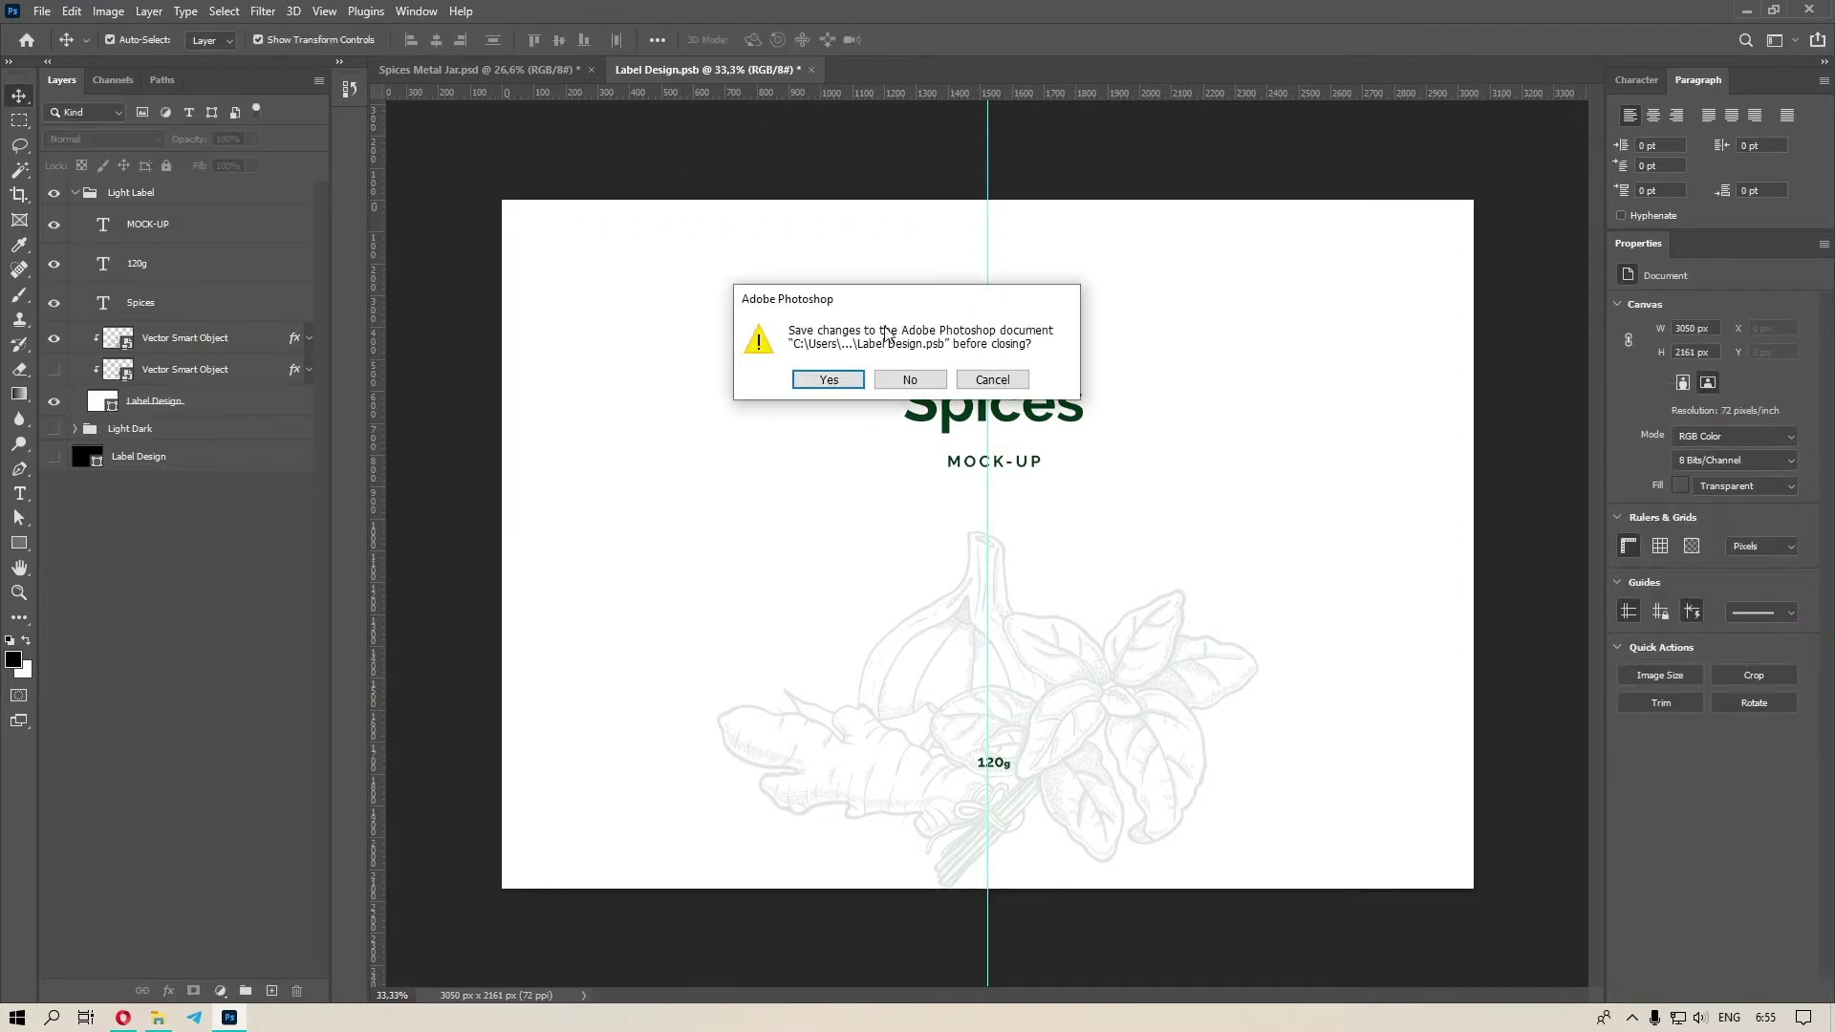
{"action": "left_click", "coordinate": [830, 379]}
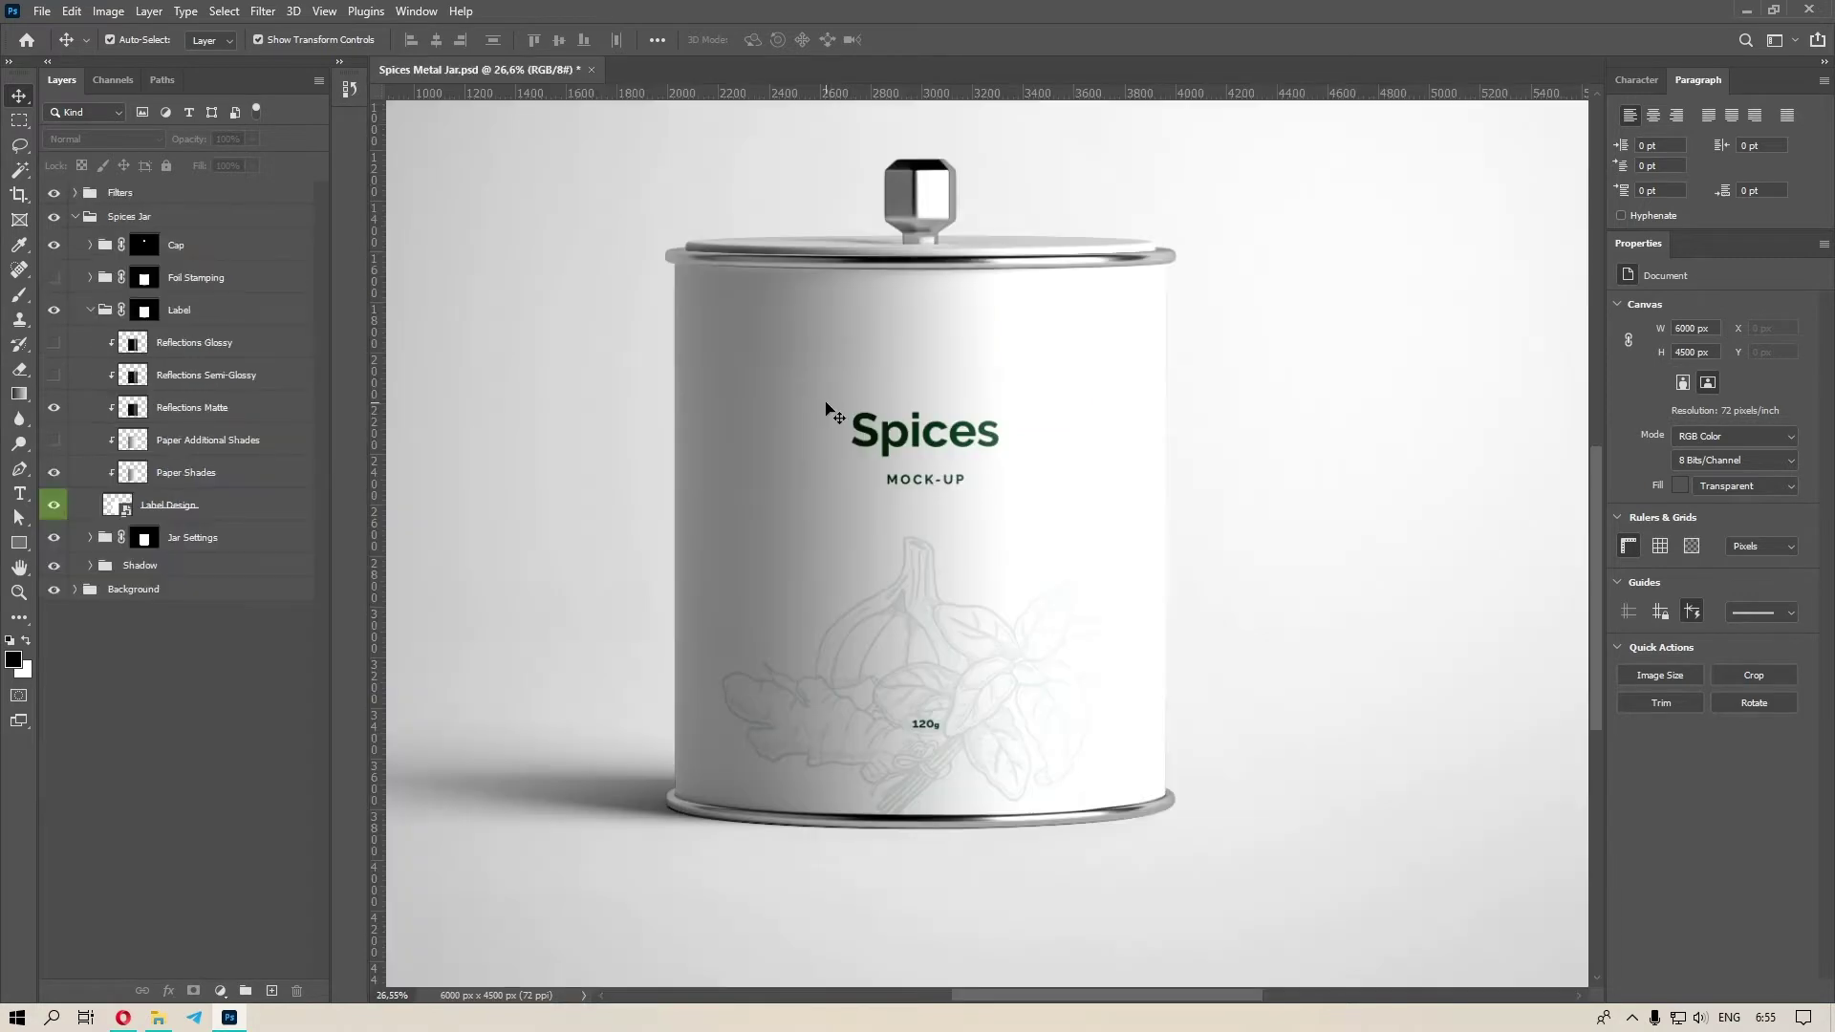
{"action": "left_click_drag", "start_coordinate": [828, 409], "coordinate": [647, 360]}
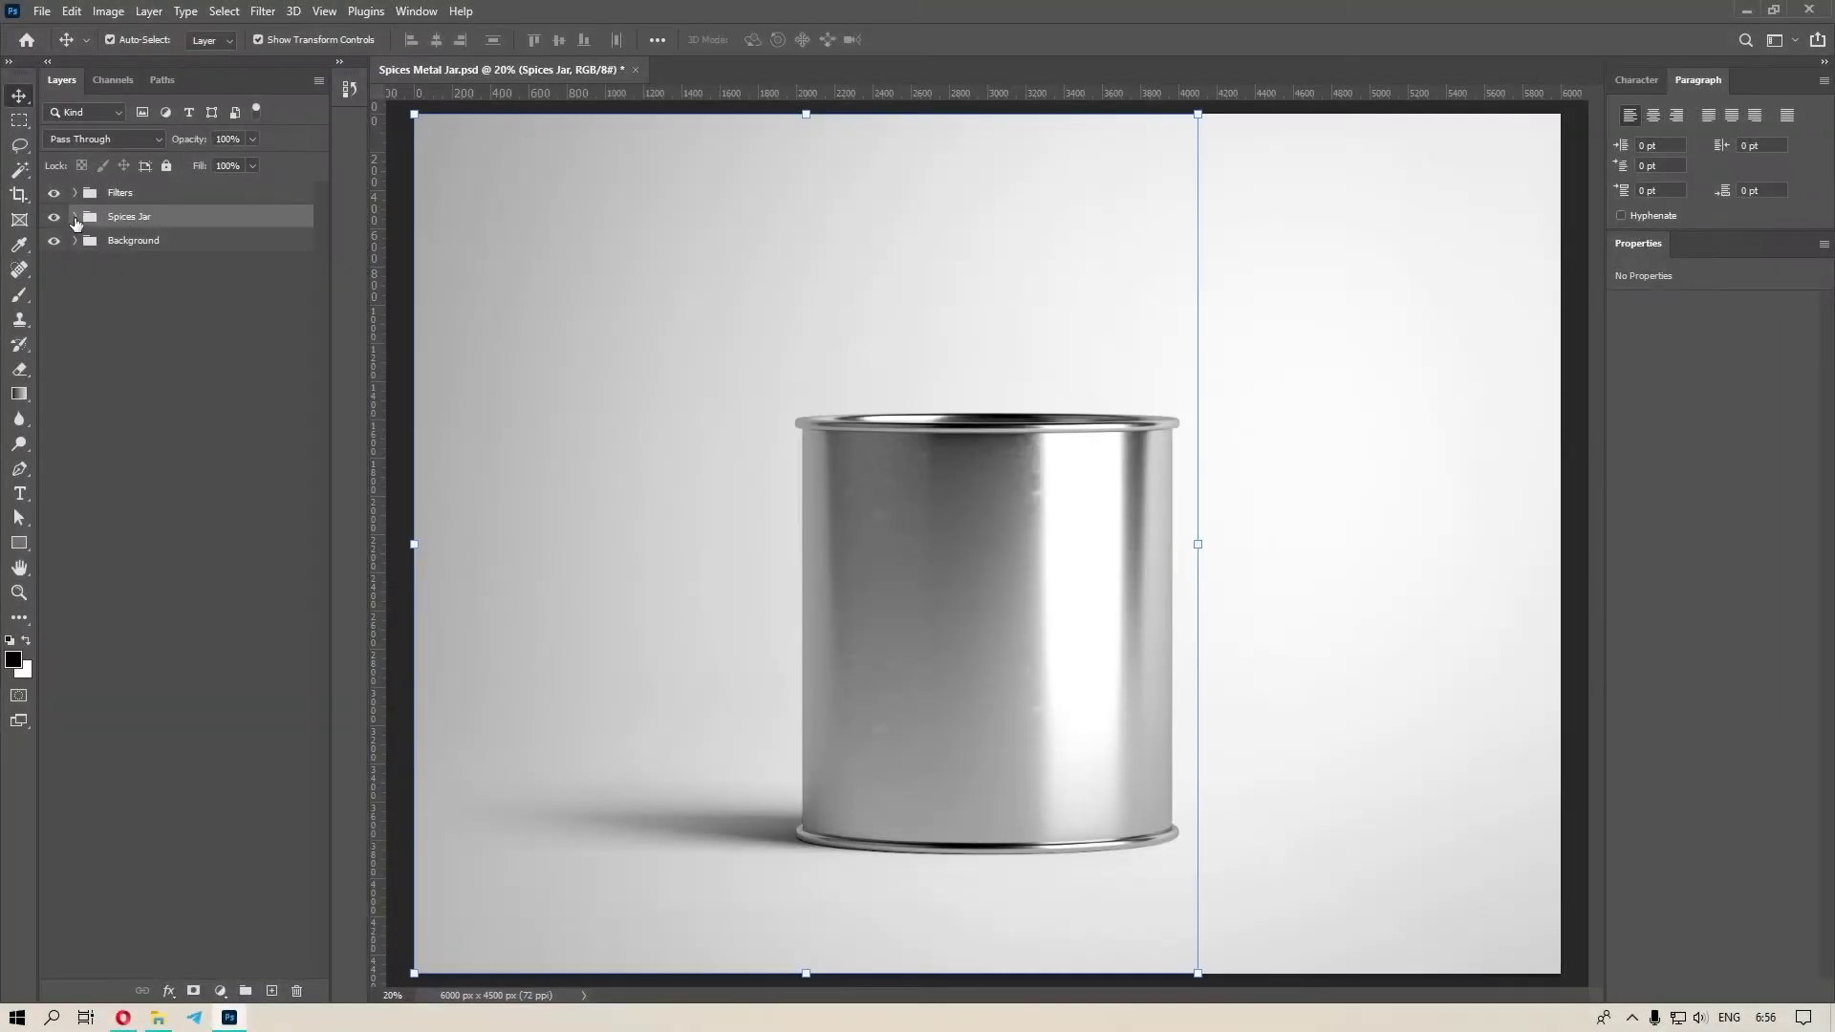
Expand the Jar Settings group and show the COLOR layer of the Metal Jar group.
{"action": "left_click", "coordinate": [76, 218]}
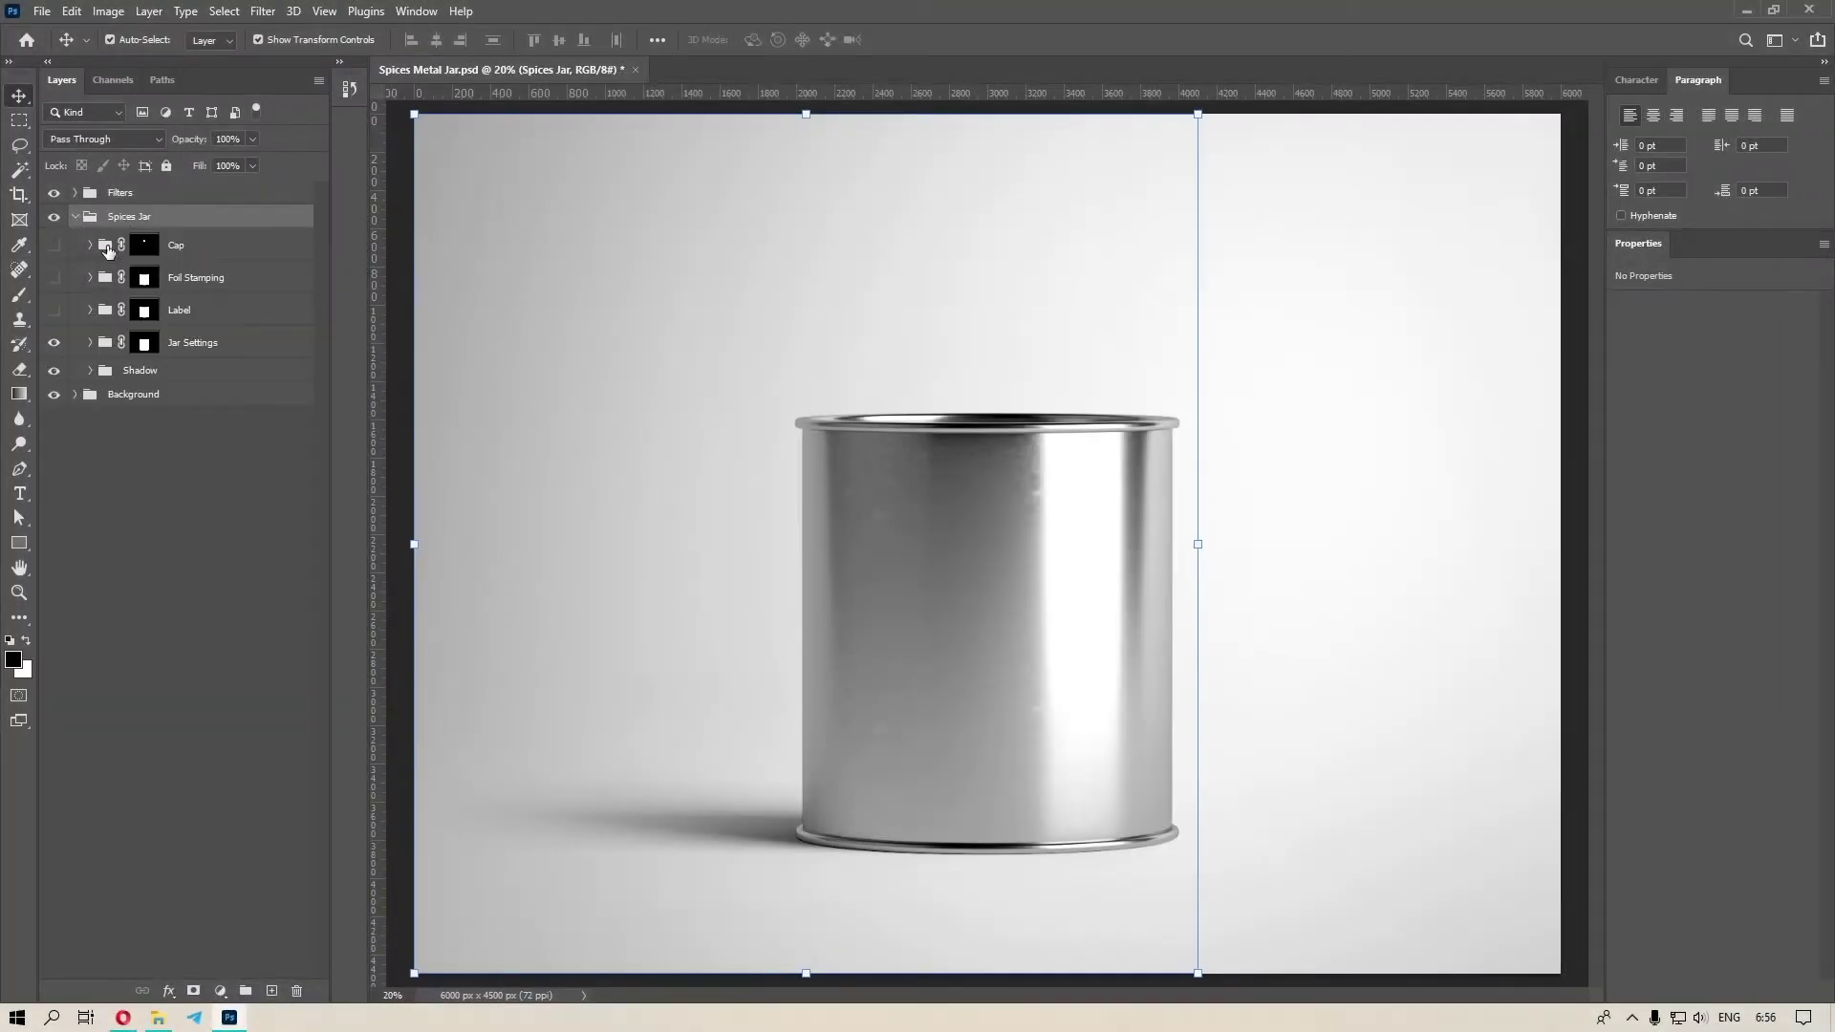
{"action": "left_click", "coordinate": [191, 344]}
{"action": "left_click", "coordinate": [90, 343]}
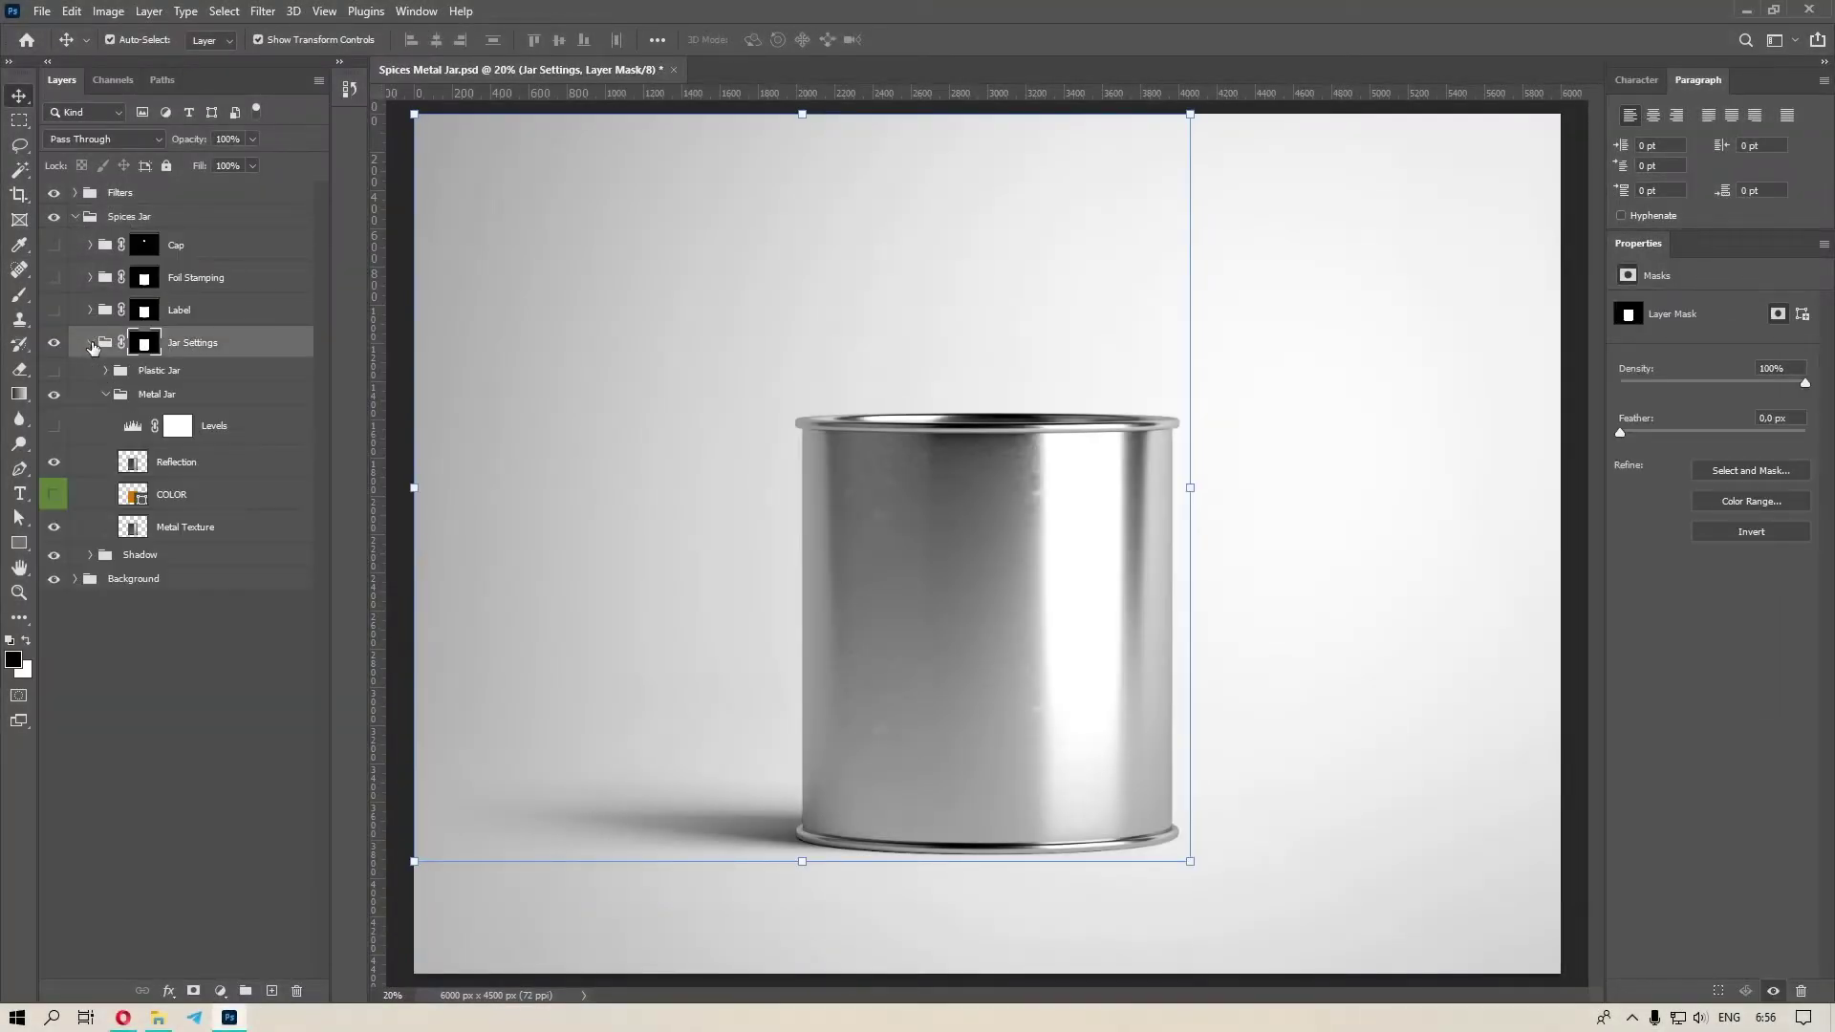
{"action": "left_click", "coordinate": [159, 400]}
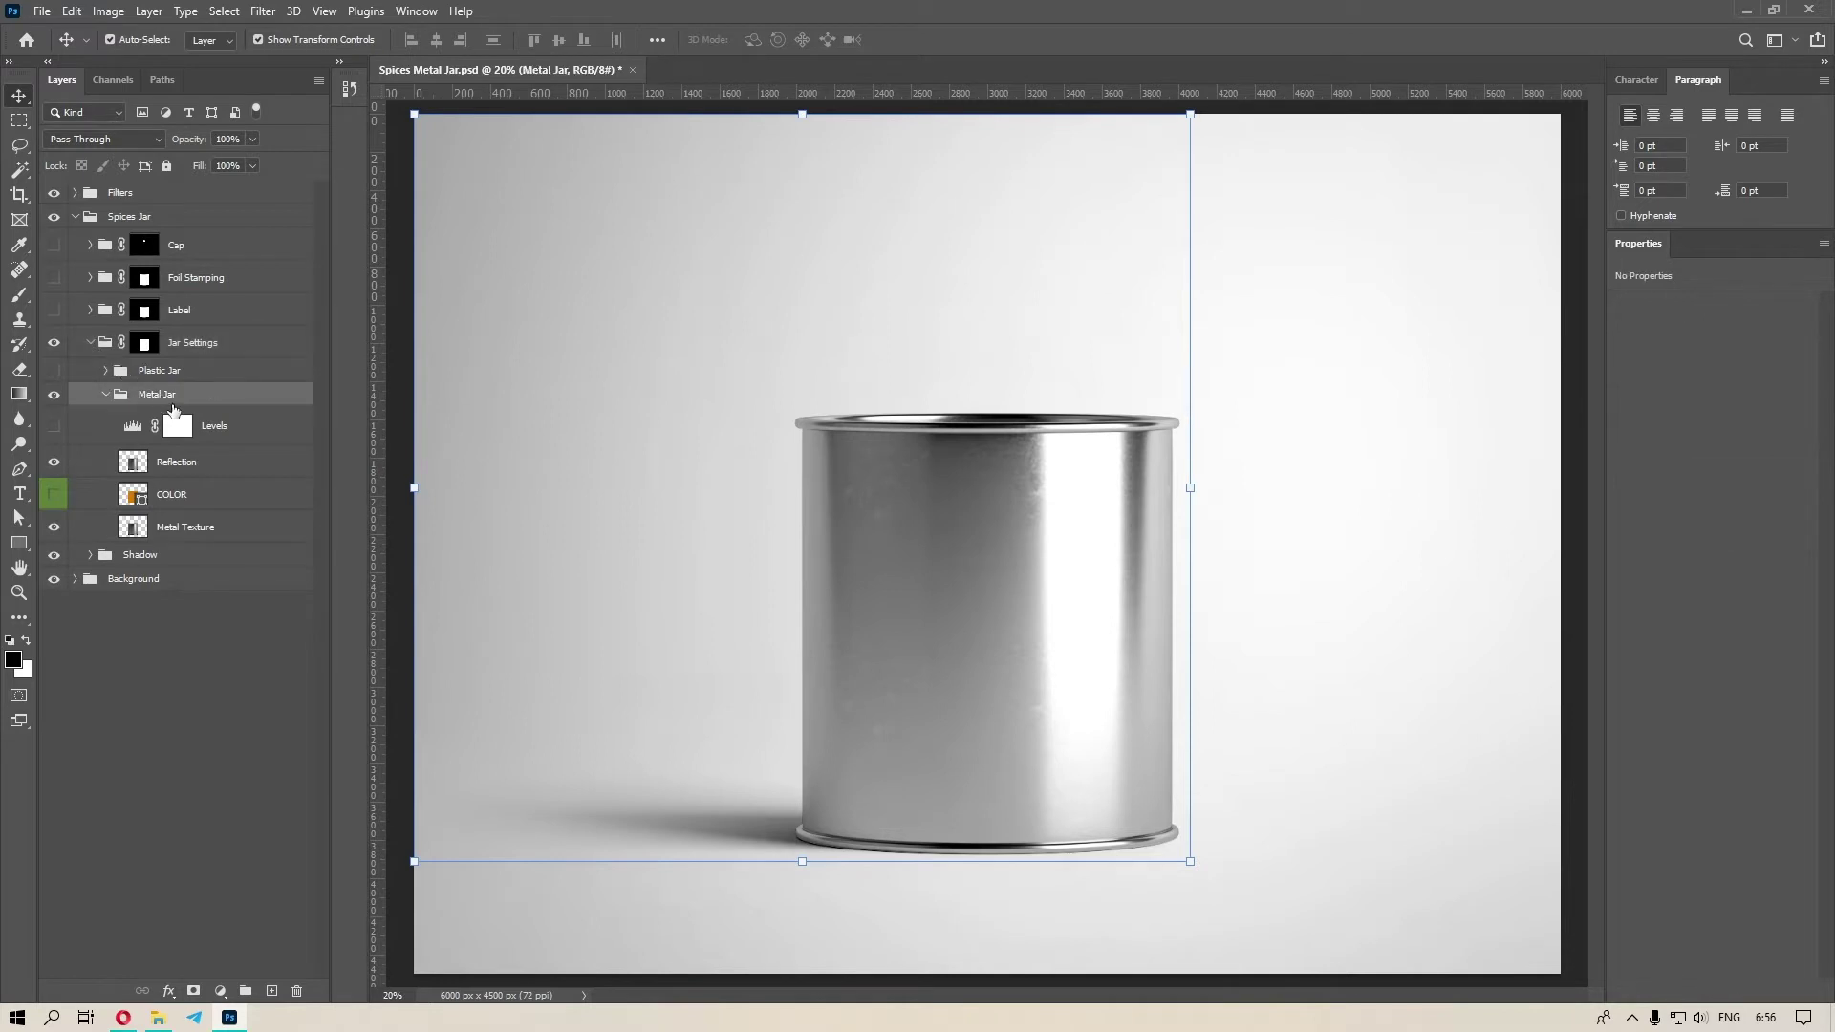
{"action": "left_click", "coordinate": [113, 400]}
{"action": "left_click", "coordinate": [113, 400]}
{"action": "left_click", "coordinate": [243, 496]}
{"action": "left_click", "coordinate": [232, 526]}
{"action": "left_click", "coordinate": [77, 496]}
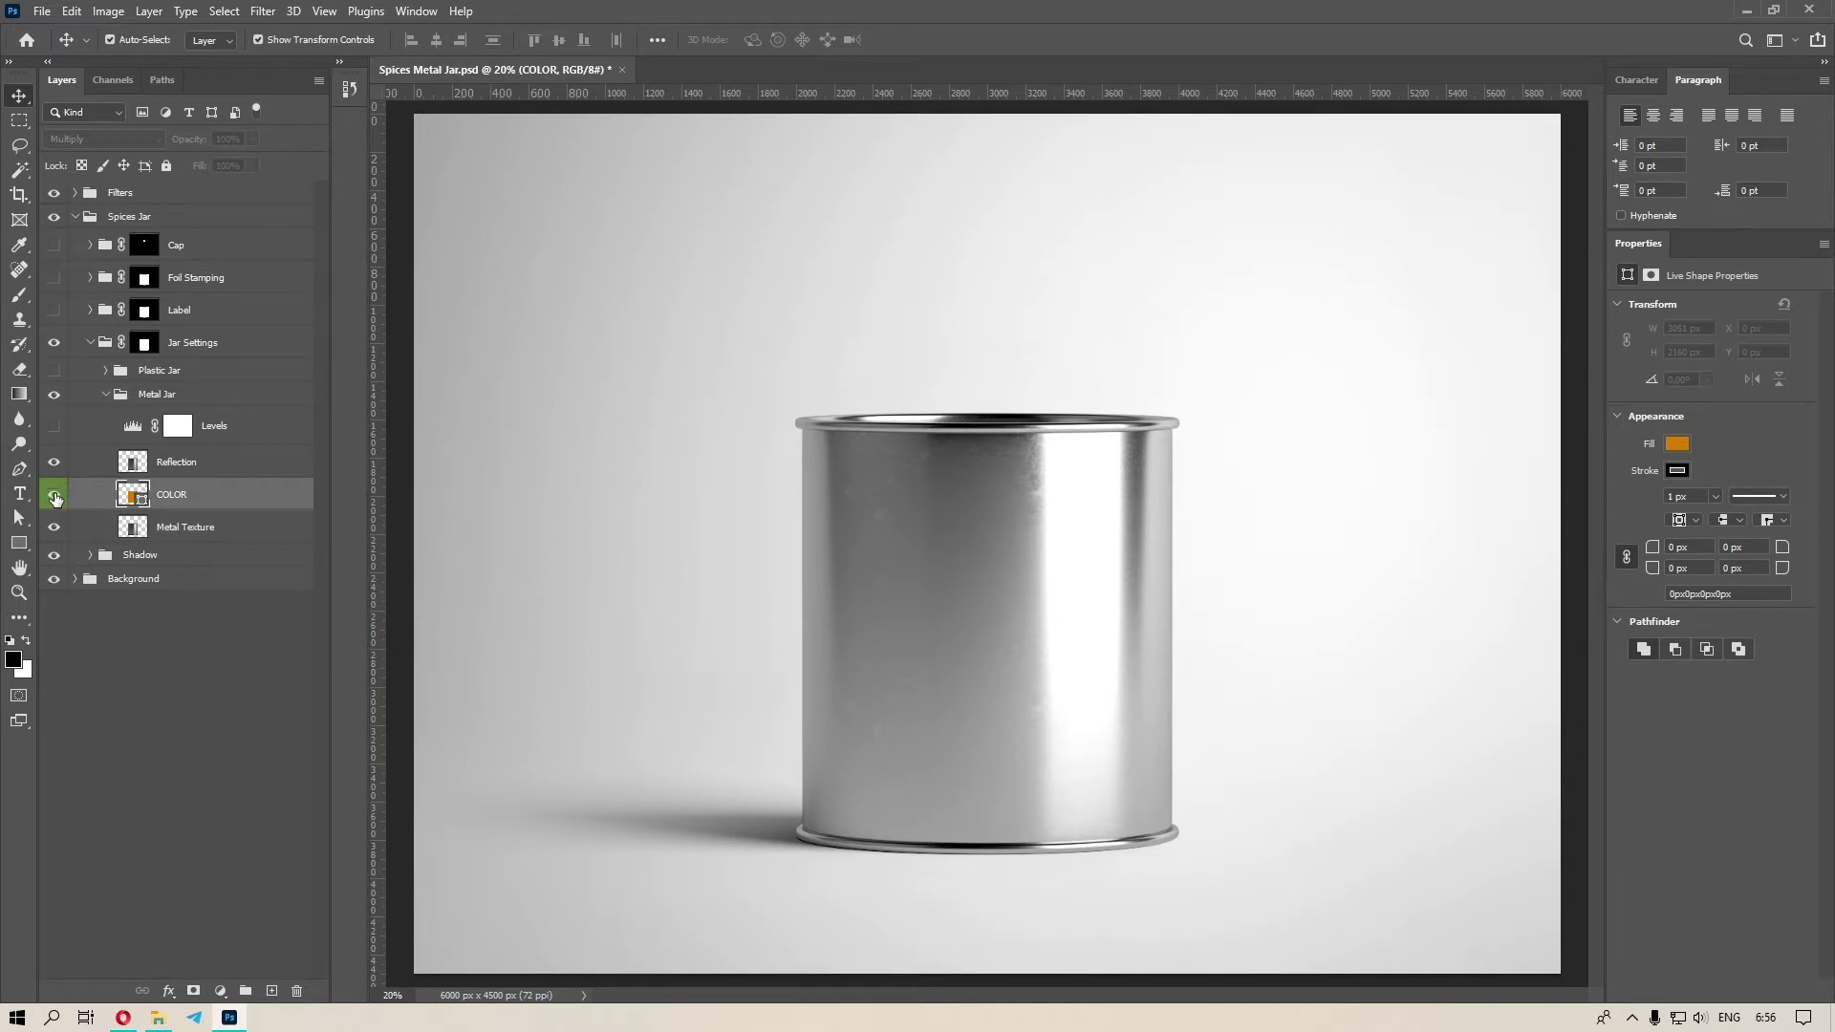
{"action": "left_click", "coordinate": [54, 496]}
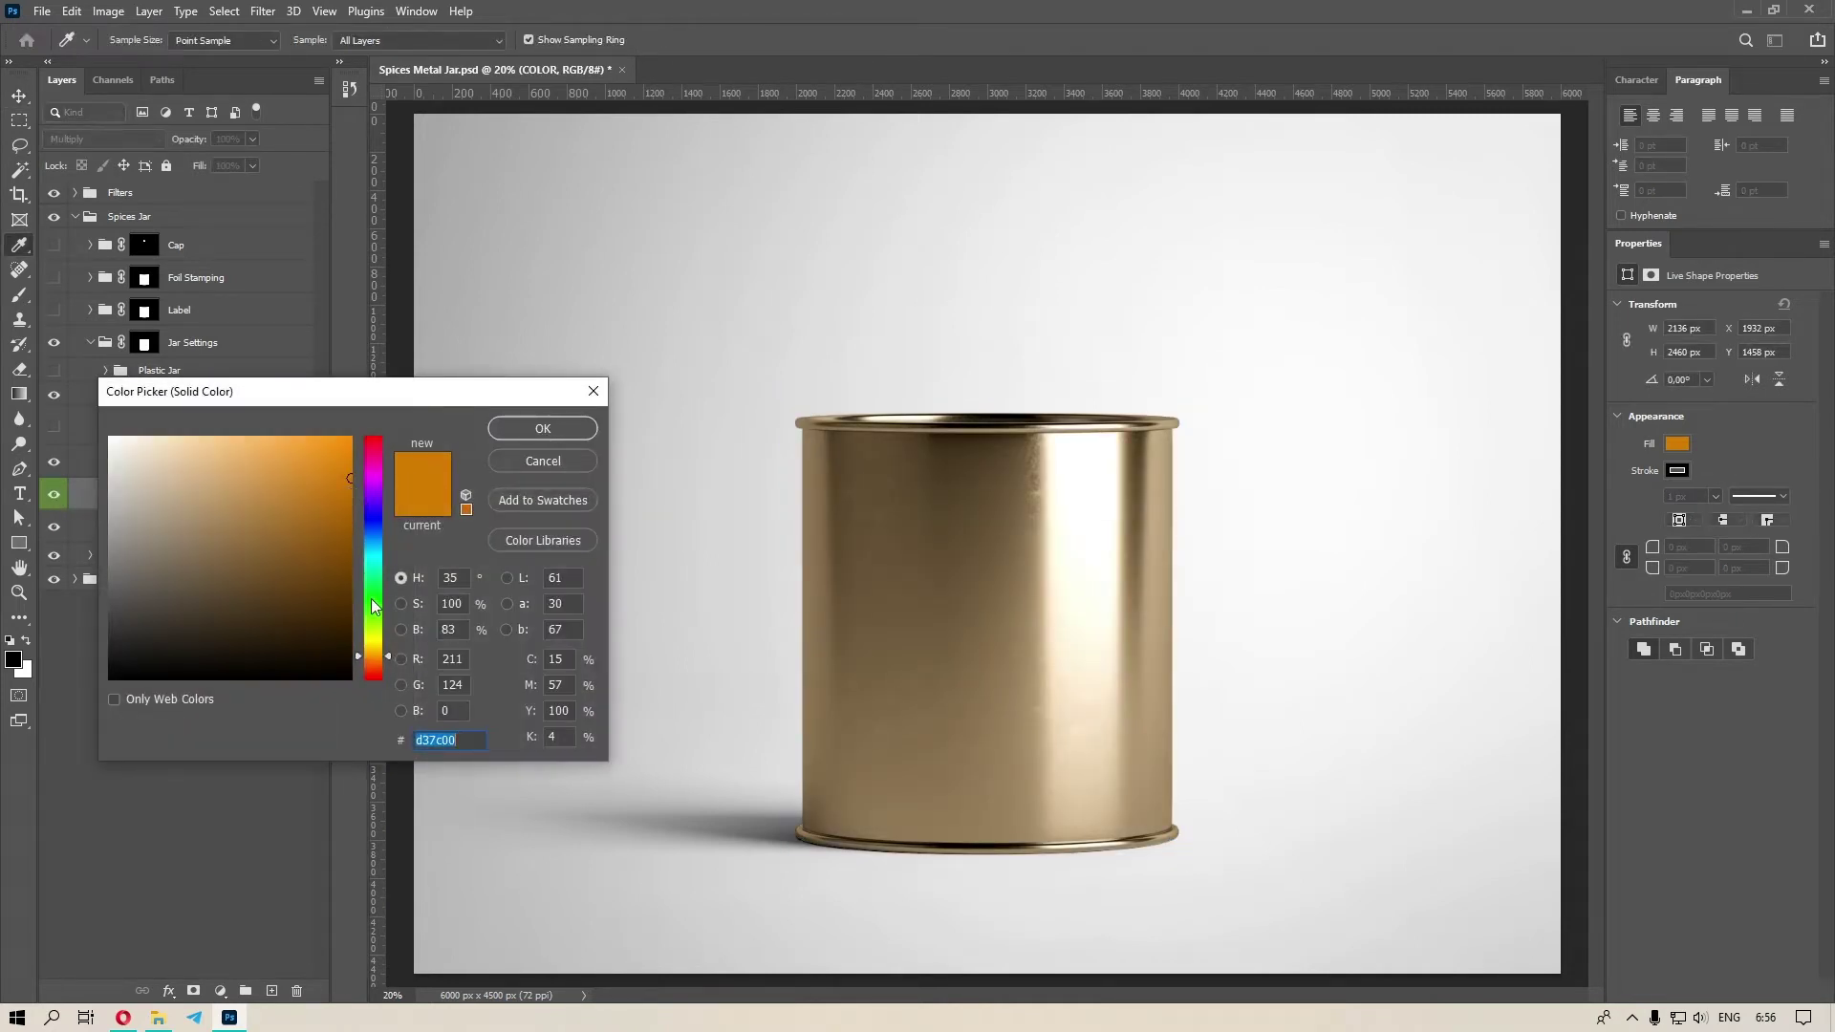
{"action": "left_click_drag", "start_coordinate": [373, 607], "coordinate": [398, 399]}
{"action": "left_click", "coordinate": [297, 538]}
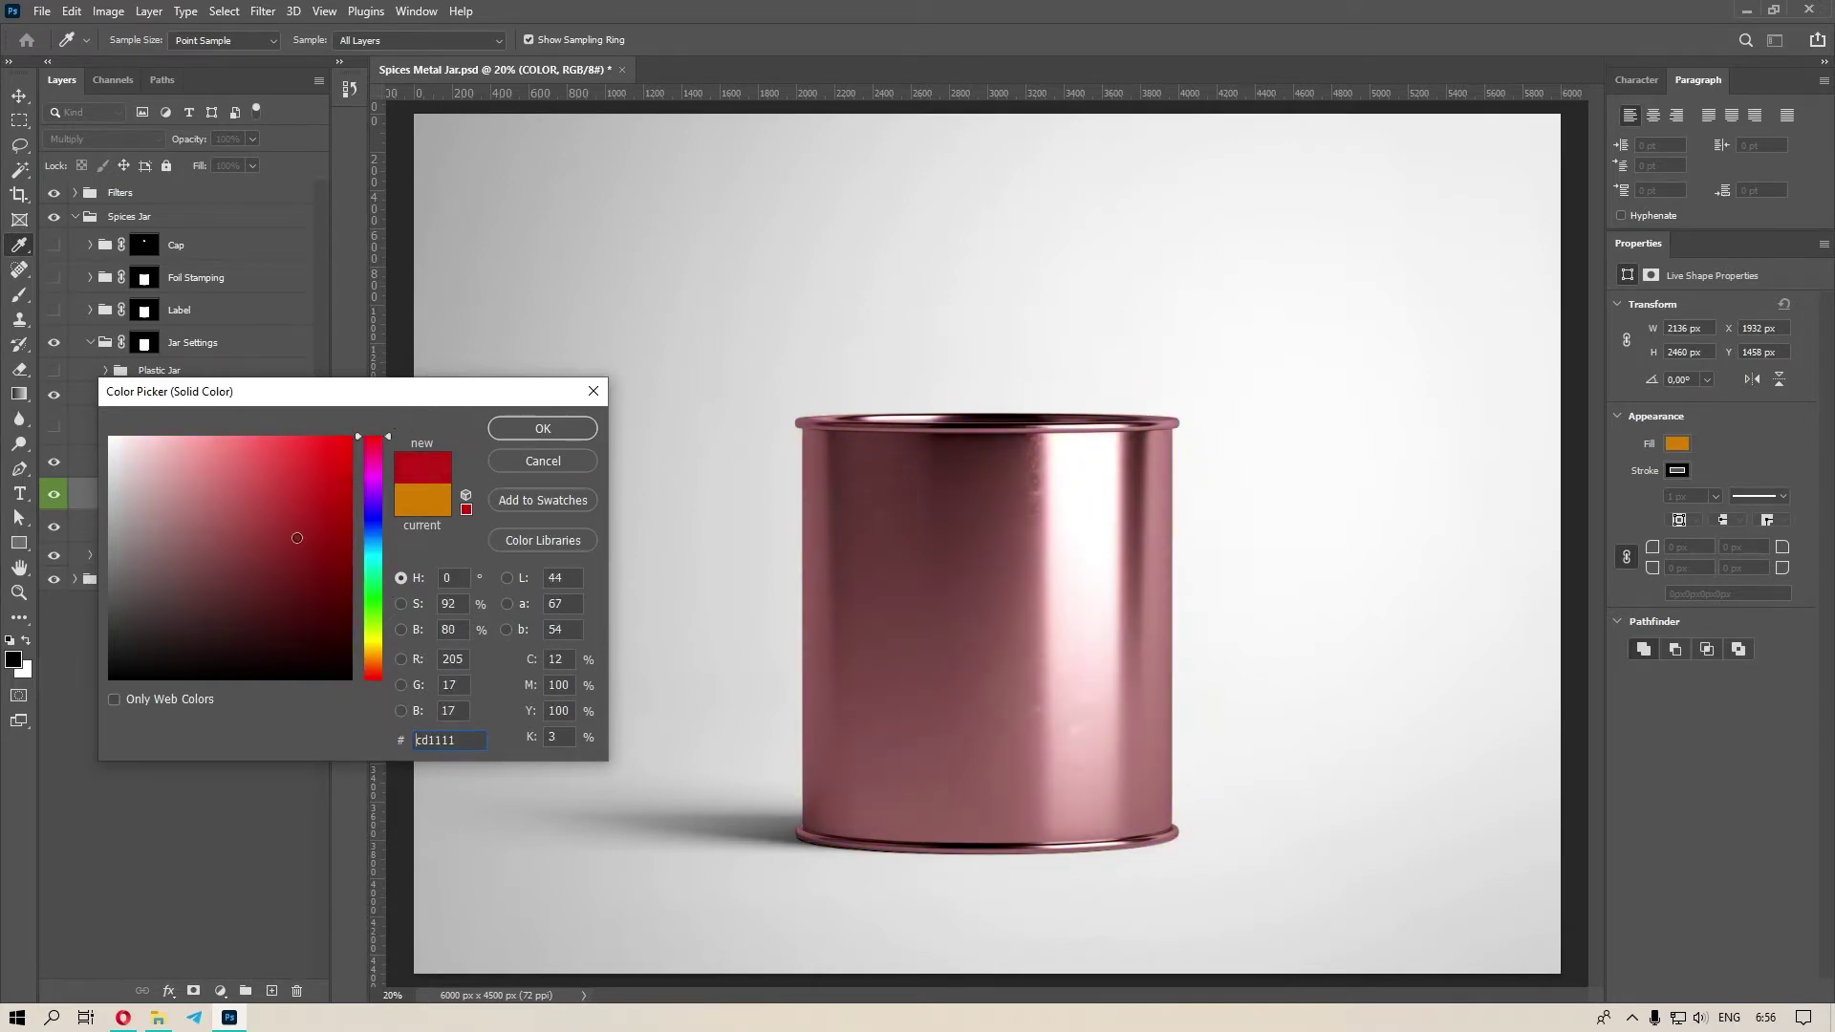
{"action": "left_click", "coordinate": [519, 466]}
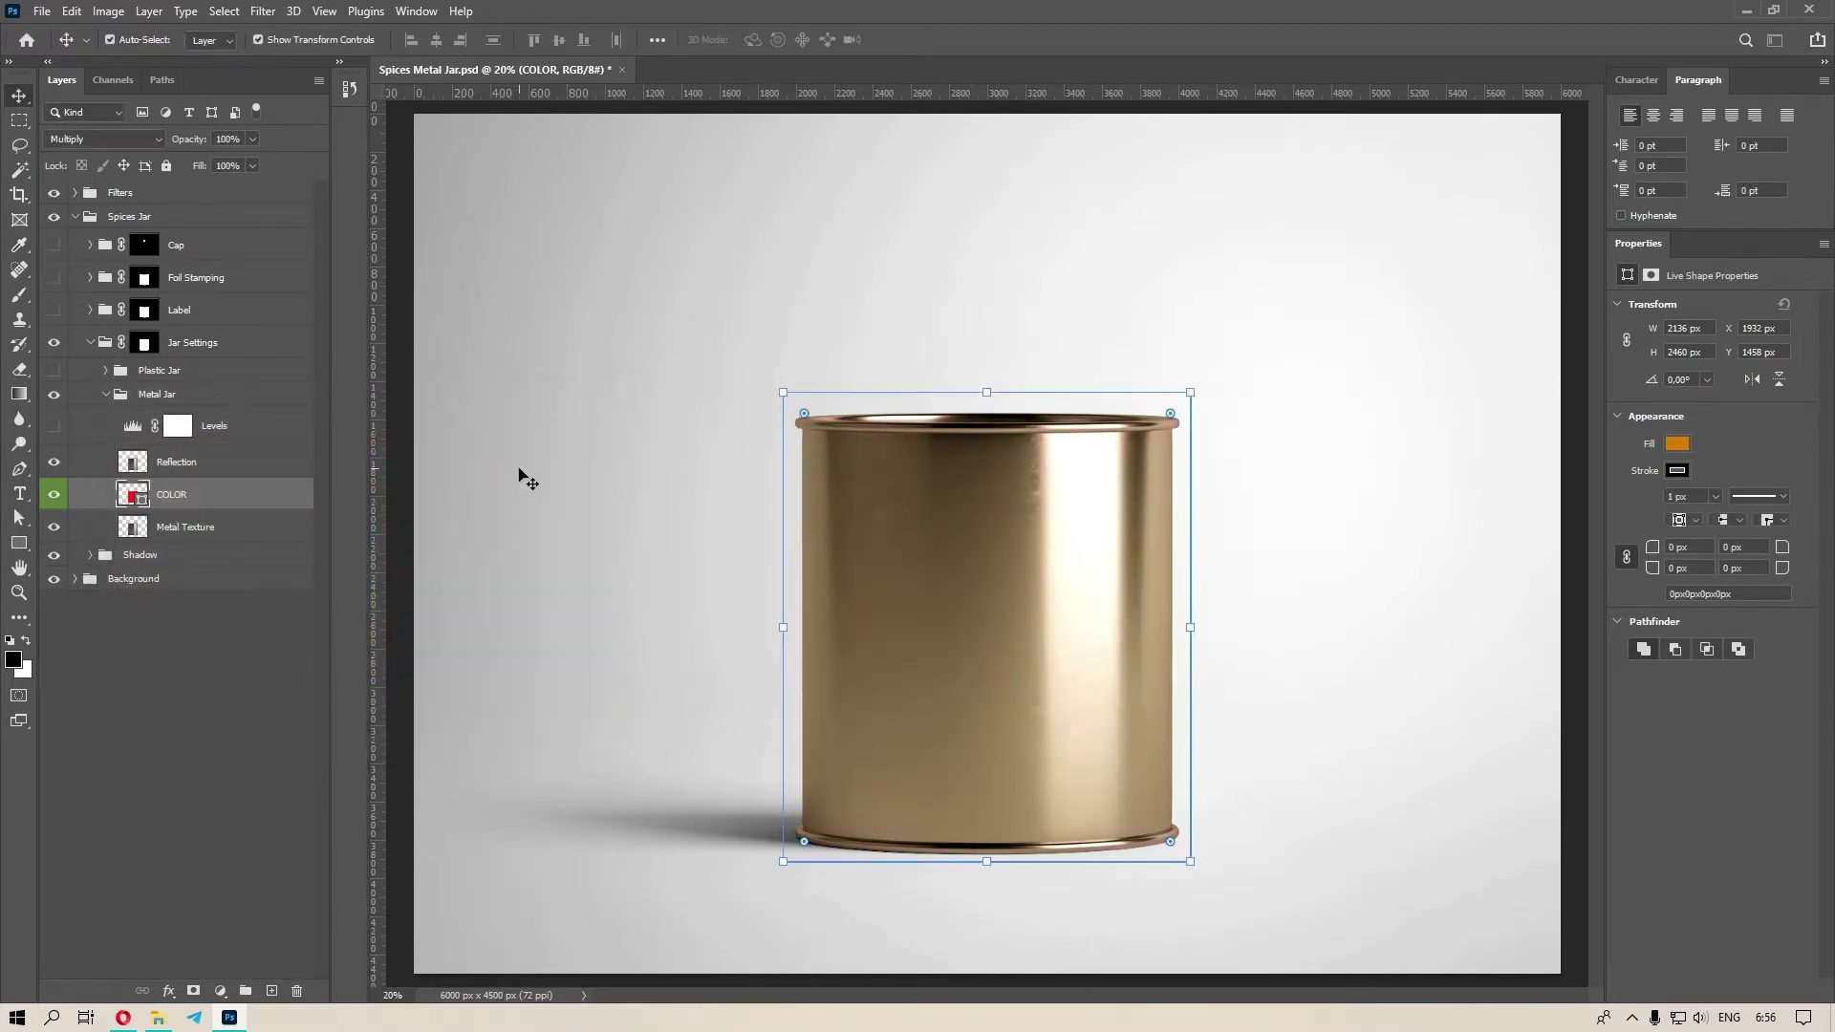
{"action": "left_click", "coordinate": [257, 638]}
Try different opacities for the Reflection layer in the Metal Jar group.
{"action": "left_click", "coordinate": [210, 462]}
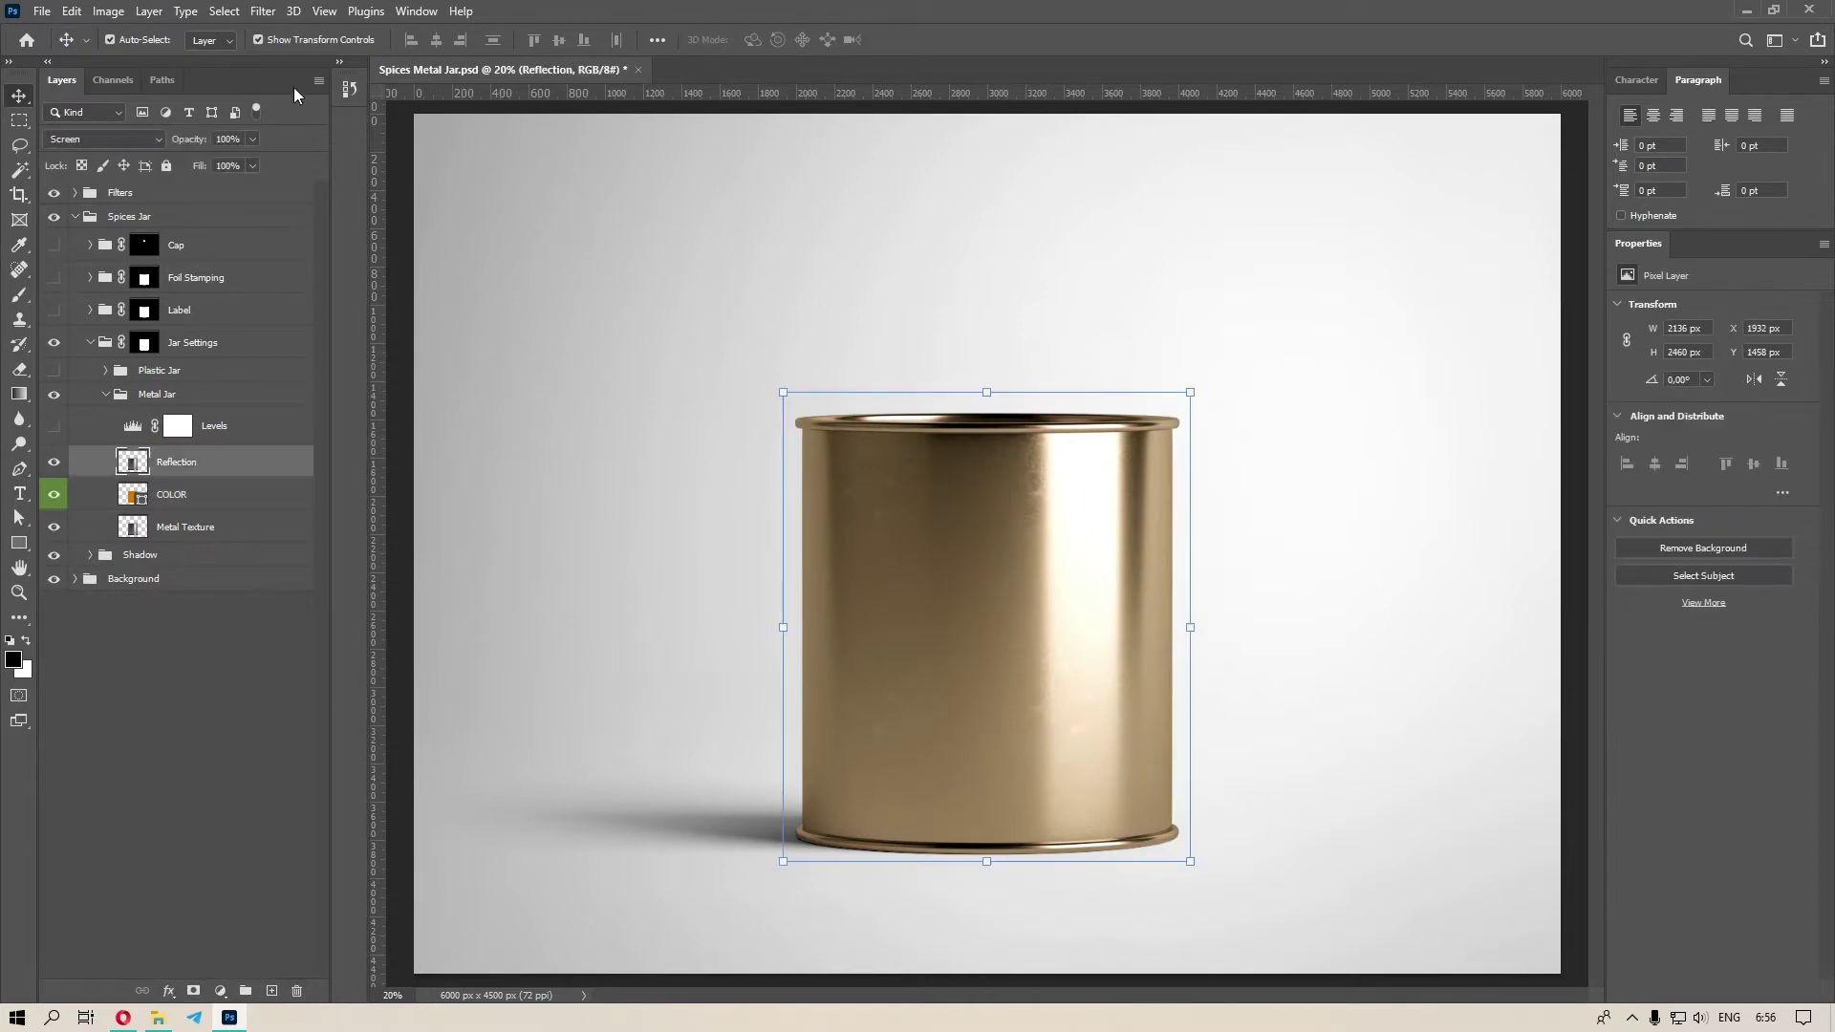
{"action": "left_click_drag", "start_coordinate": [178, 159], "coordinate": [427, 180]}
{"action": "left_click_drag", "start_coordinate": [247, 181], "coordinate": [306, 172]}
{"action": "left_click", "coordinate": [314, 606]}
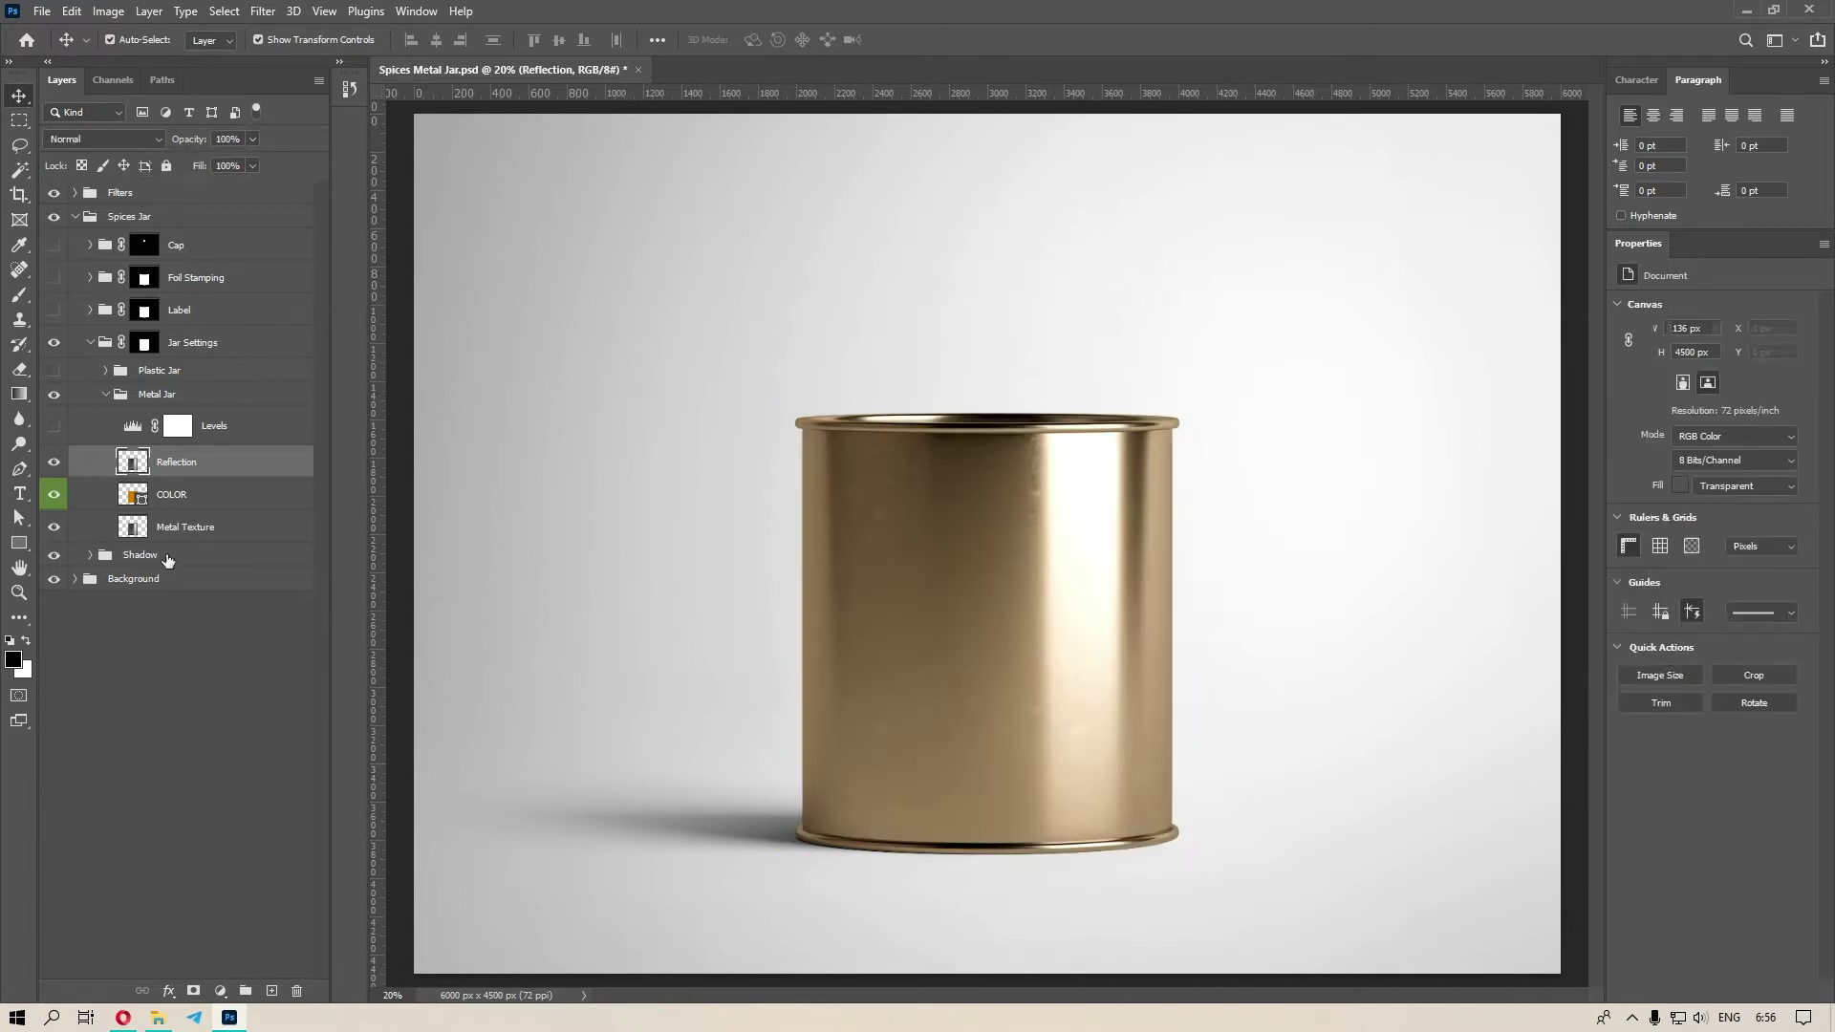
Toggle the Metal Jar group's Levels adjustment layer and try a different midtone level.
{"action": "left_click", "coordinate": [54, 427]}
{"action": "left_click", "coordinate": [128, 437]}
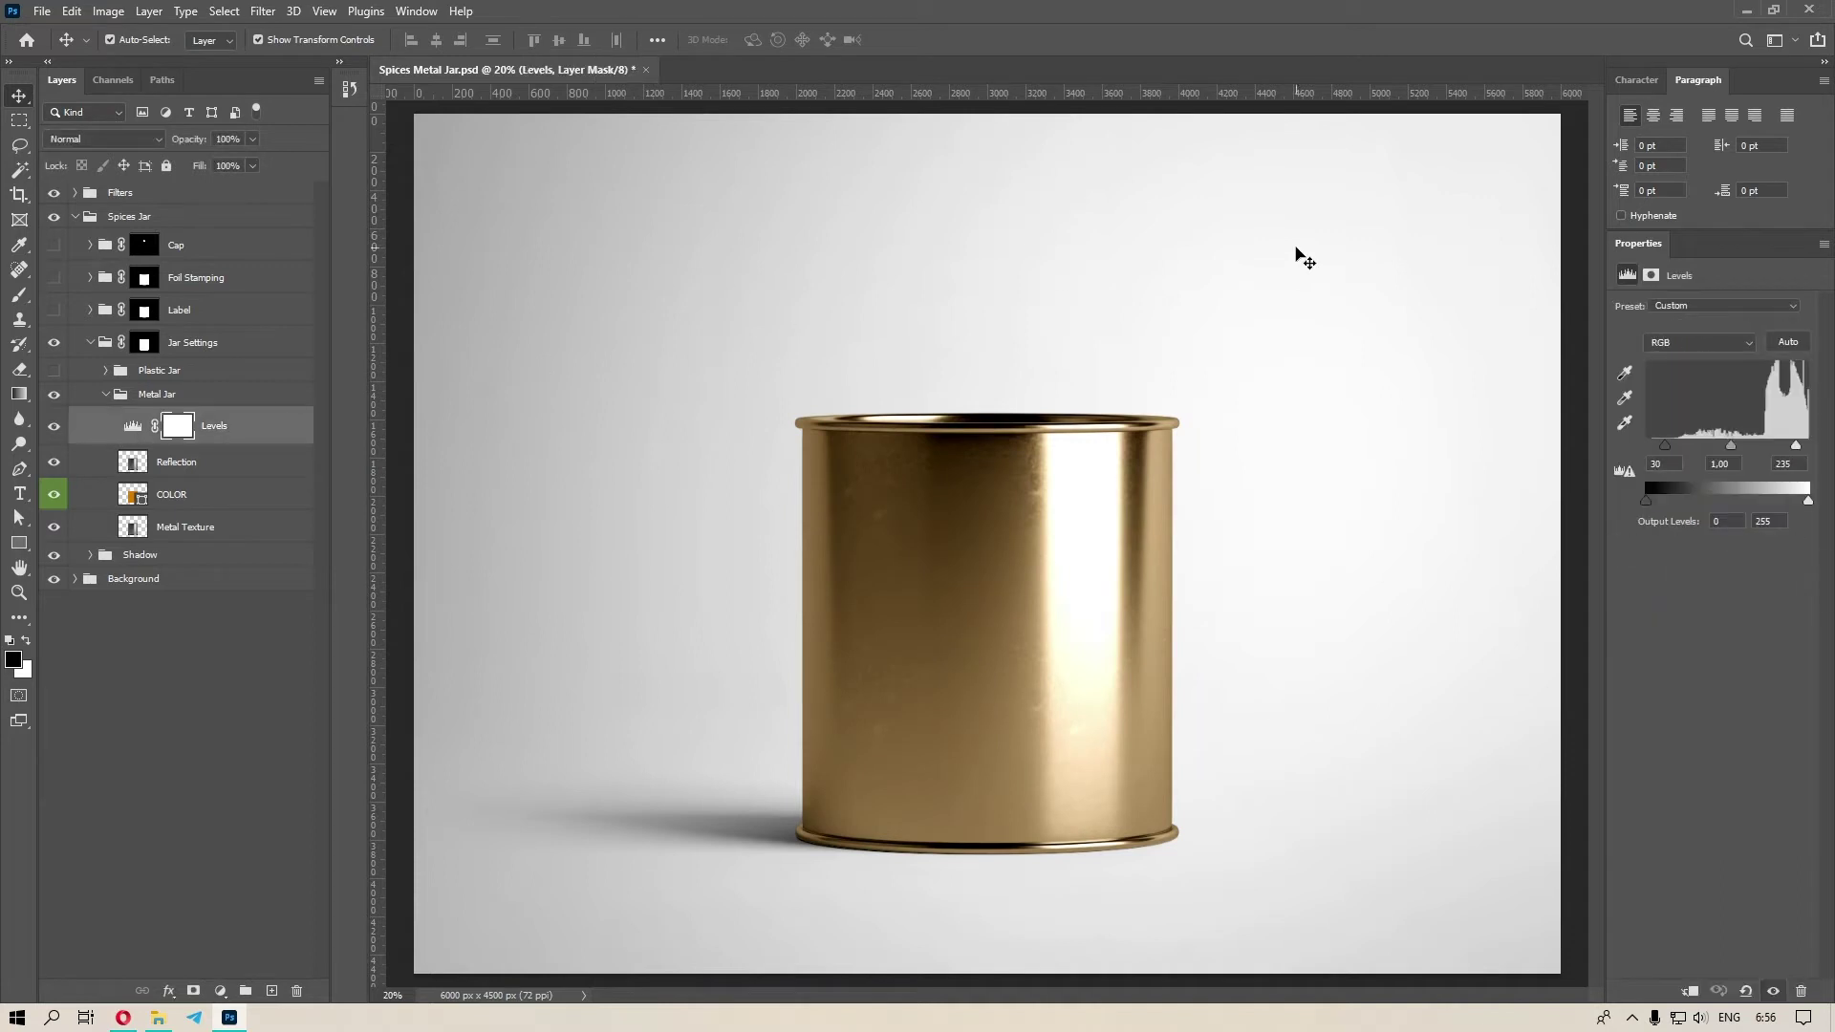
{"action": "left_click_drag", "start_coordinate": [1730, 442], "coordinate": [1659, 446]}
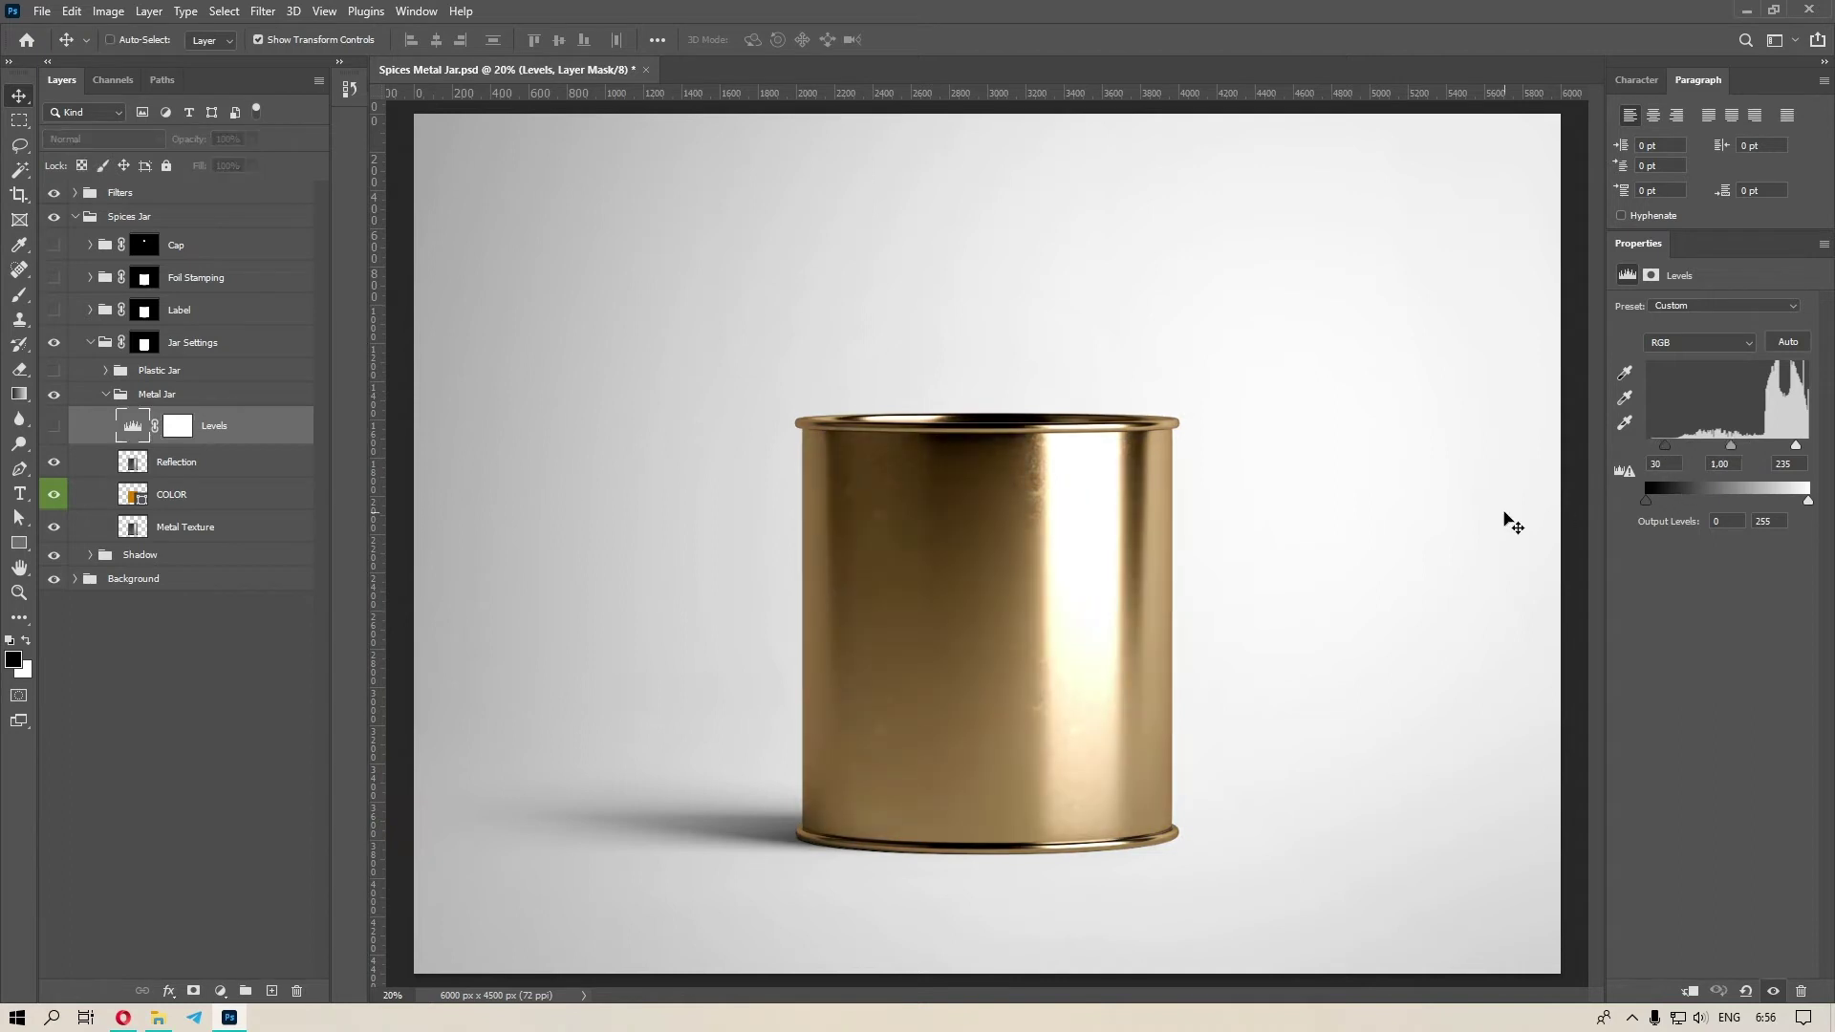
{"action": "left_click", "coordinate": [186, 620]}
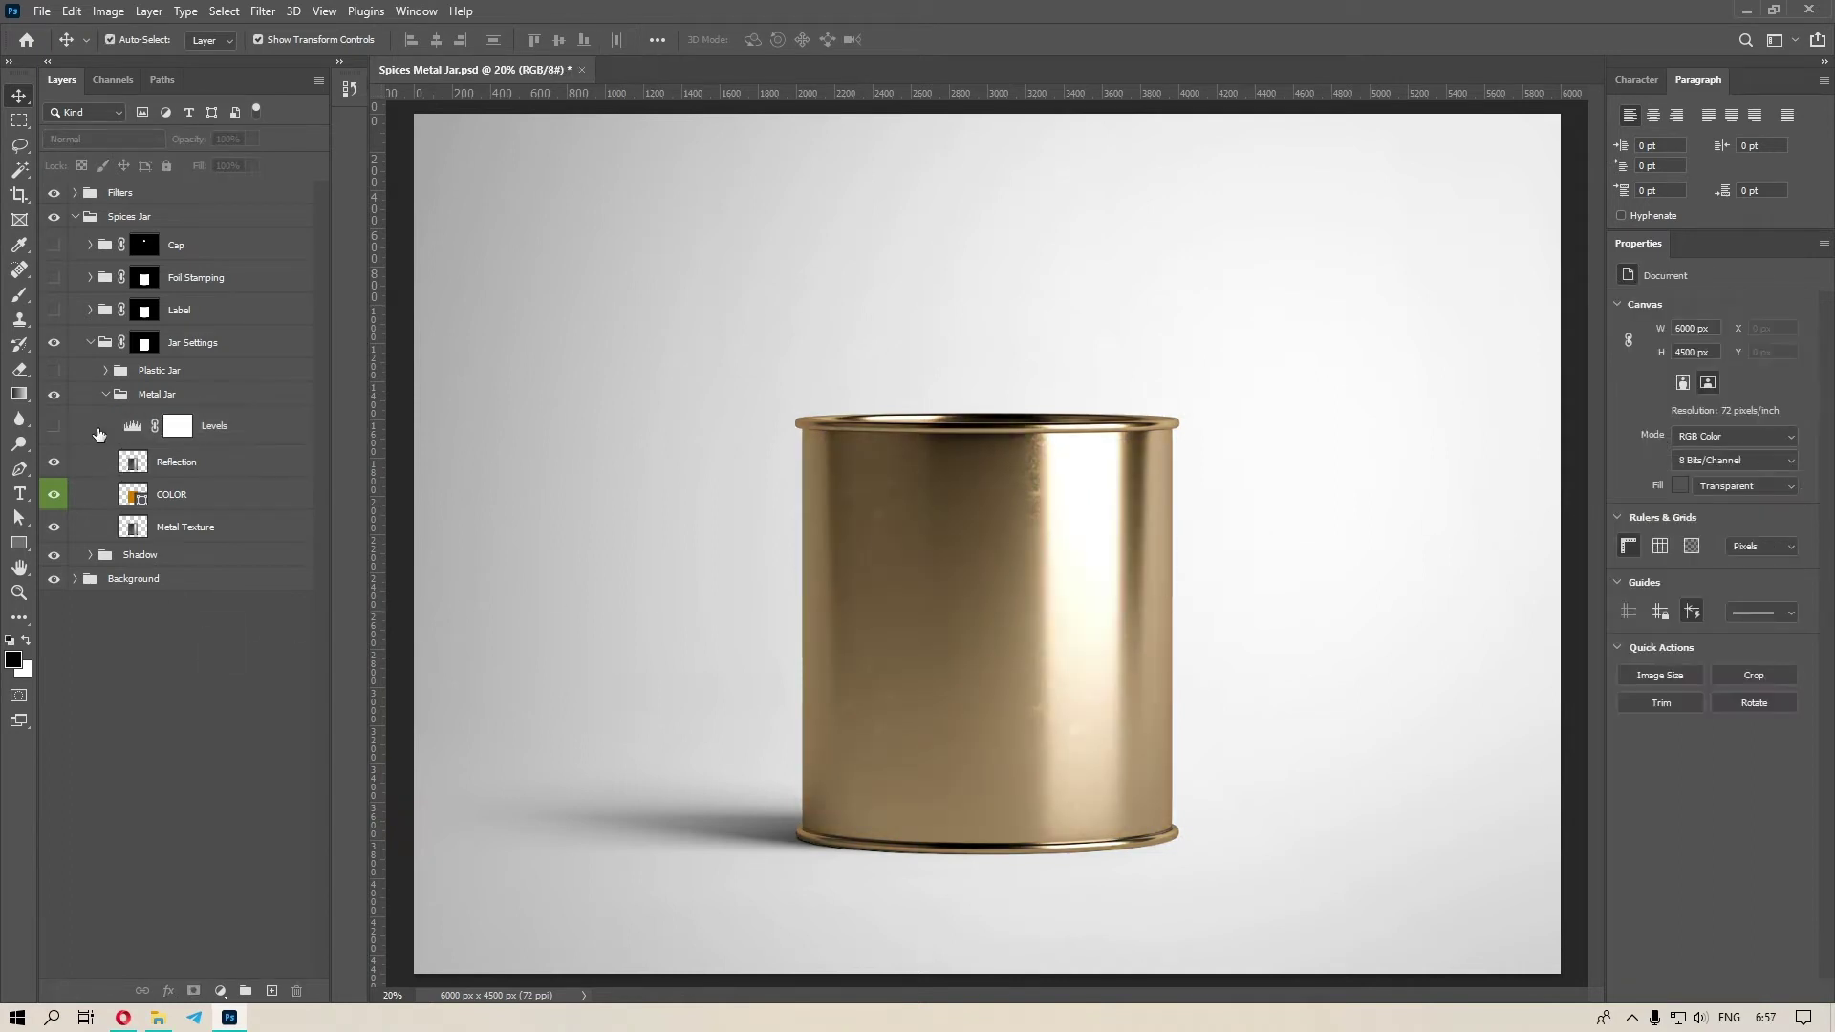
{"action": "left_click", "coordinate": [59, 427]}
Collapse the Metal Jar group and hide it.
{"action": "left_click", "coordinate": [106, 395]}
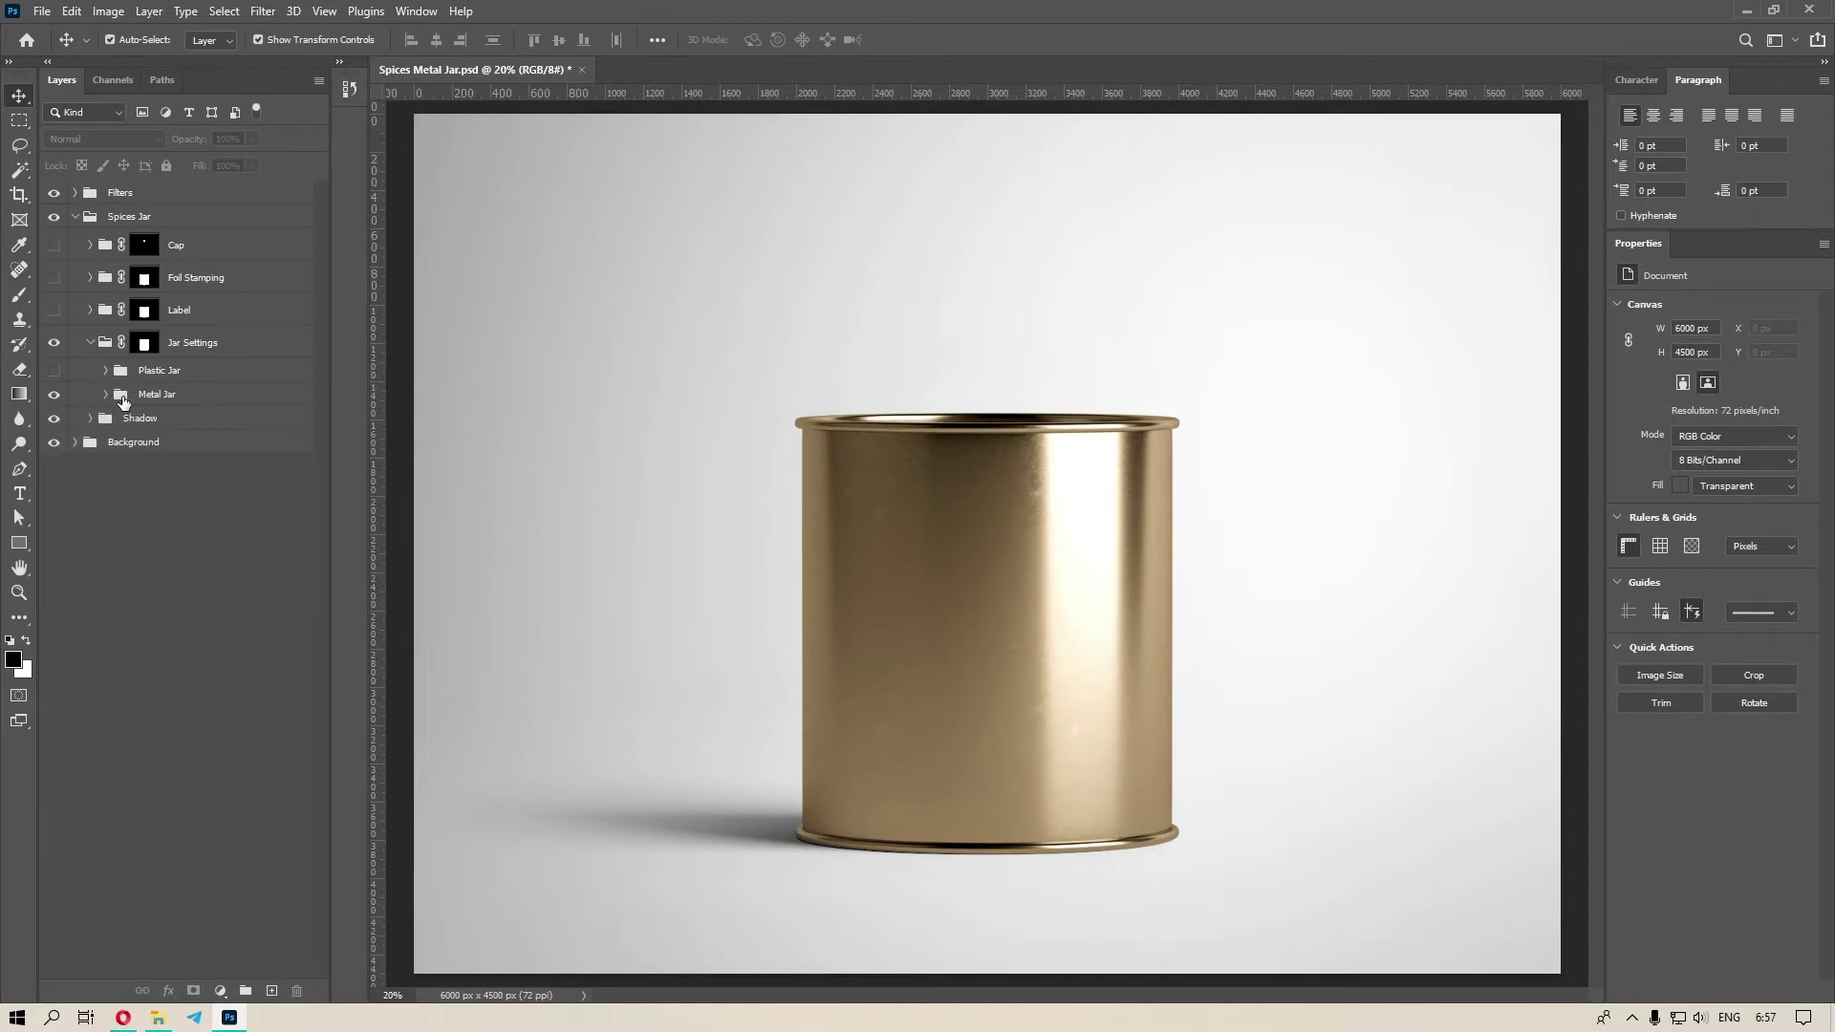
{"action": "left_click", "coordinate": [179, 398]}
{"action": "left_click", "coordinate": [57, 403]}
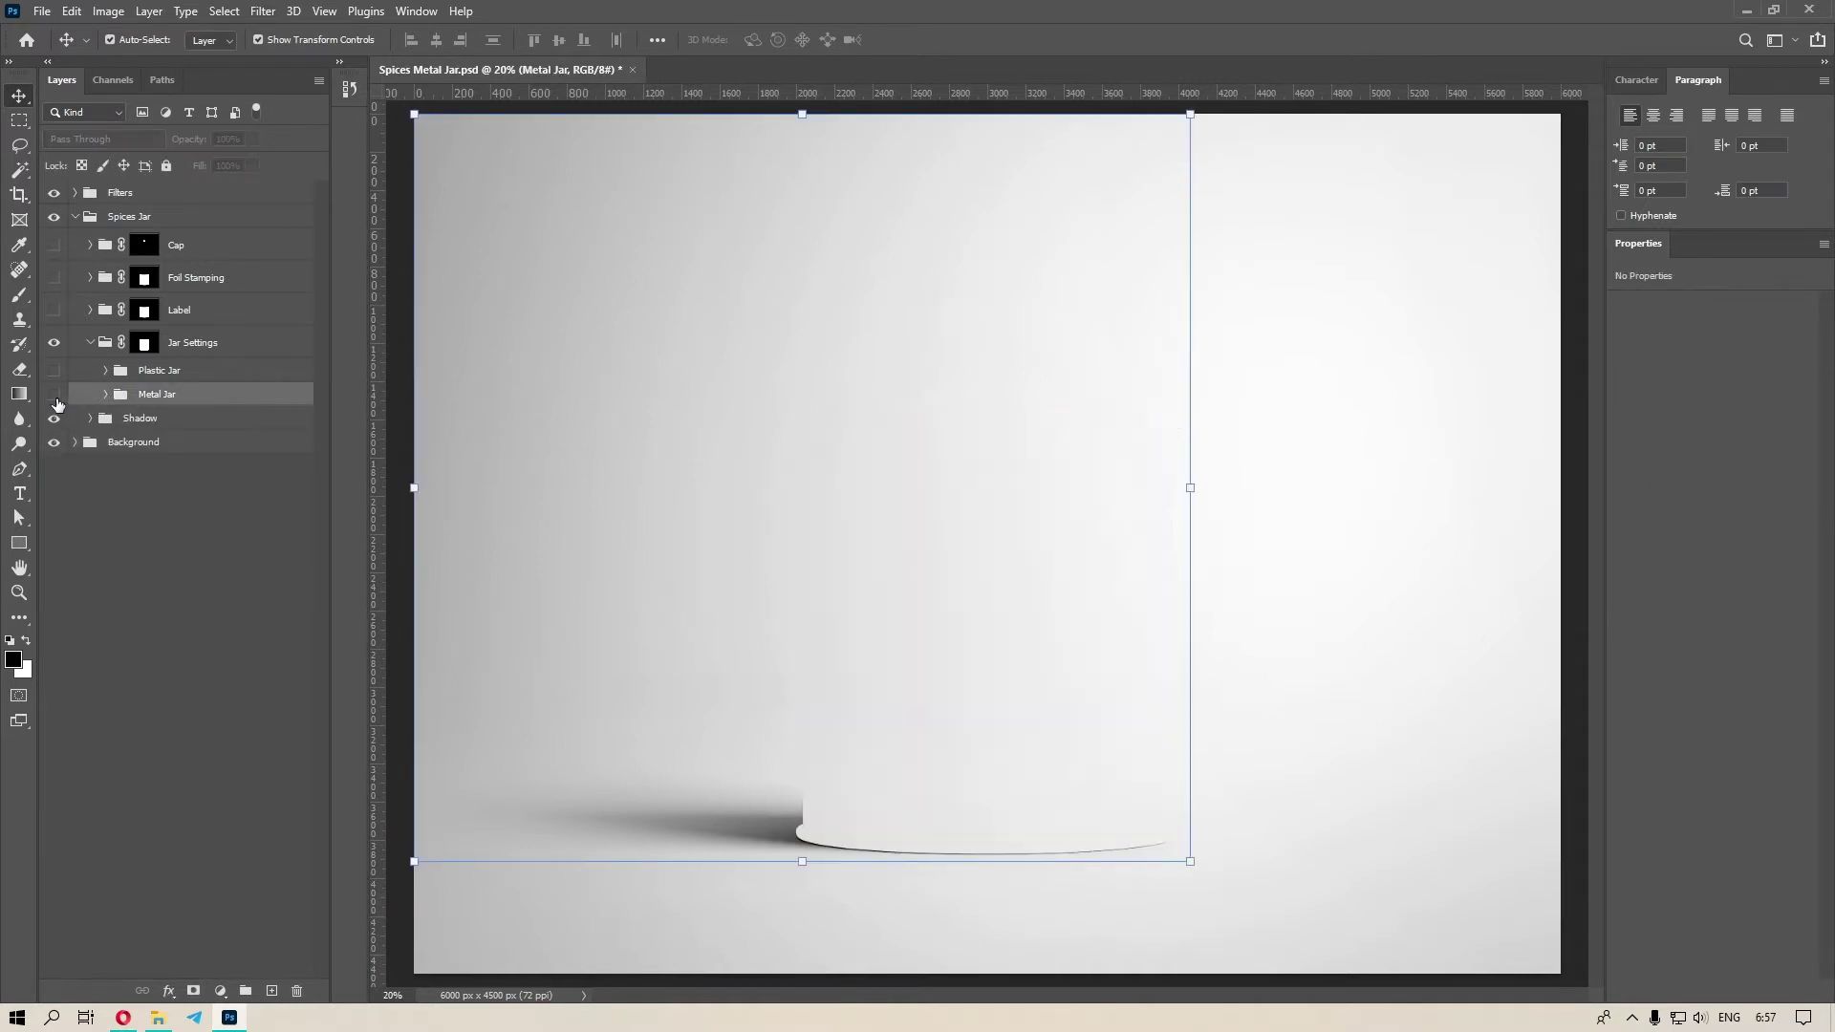
Show the Plastic Jar group in Jar Settings and expand its layers.
{"action": "left_click", "coordinate": [161, 371]}
{"action": "left_click", "coordinate": [54, 372]}
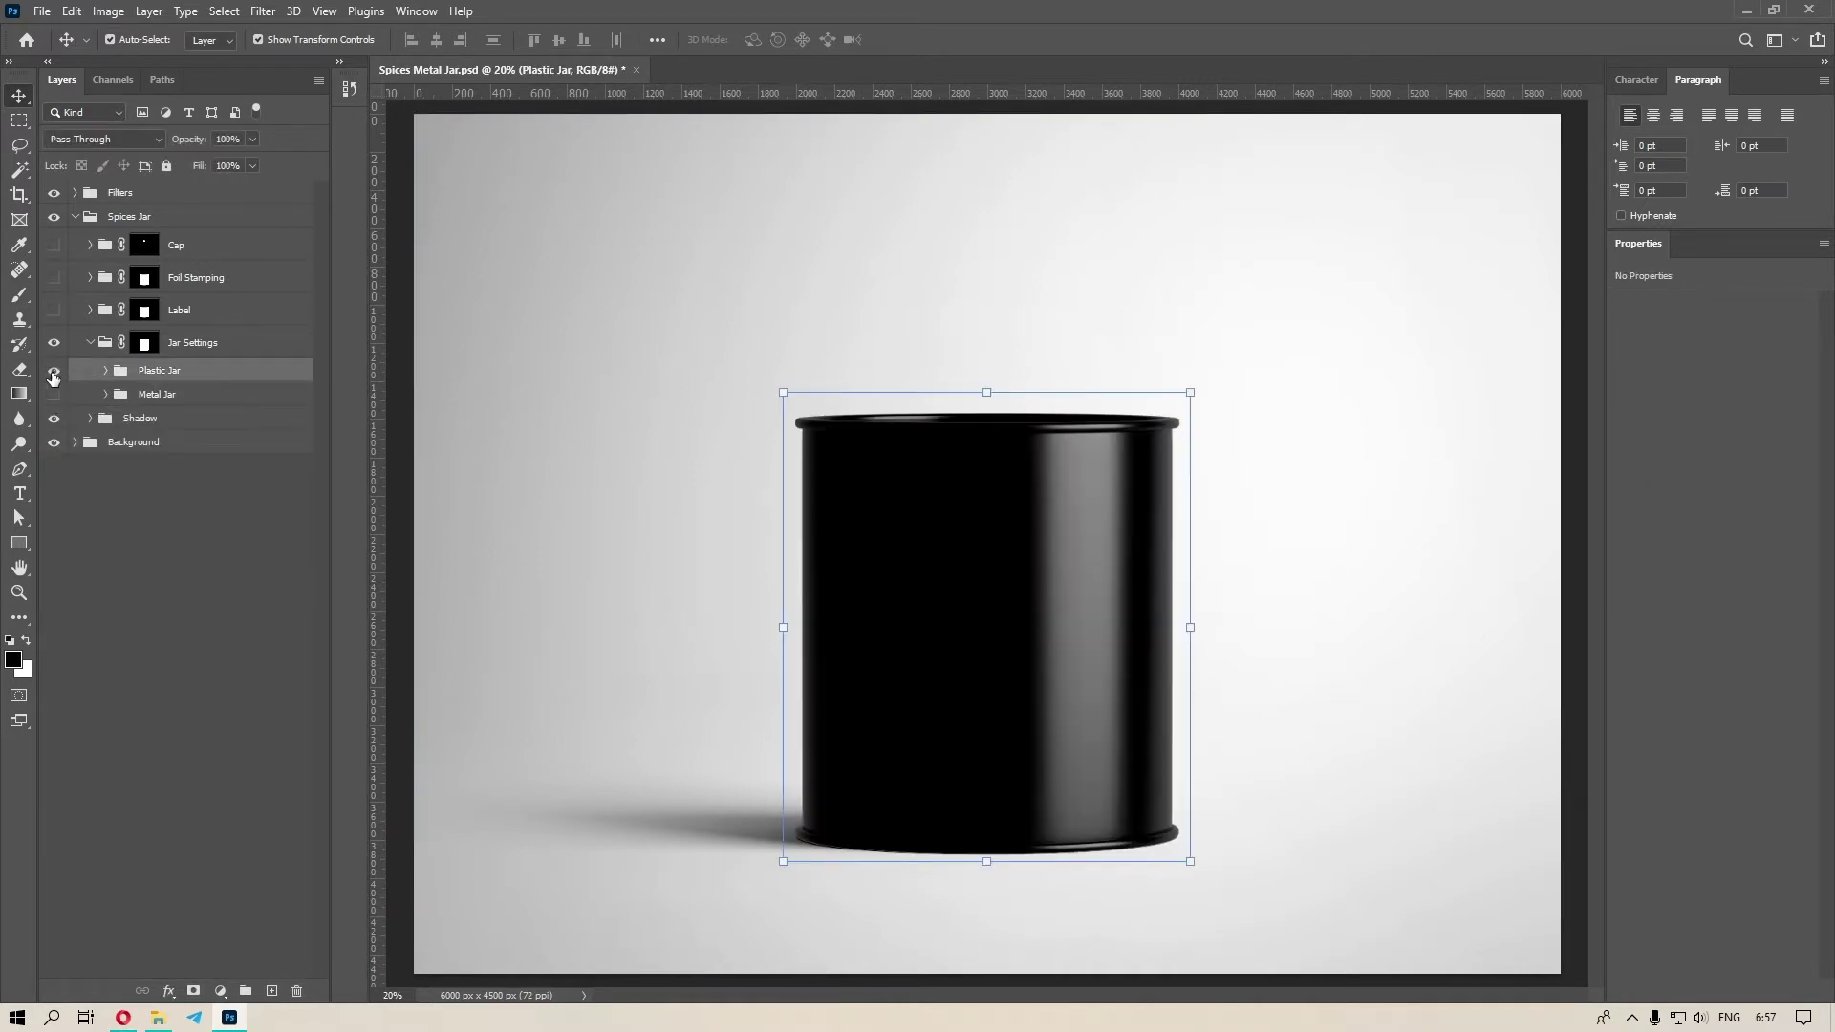
{"action": "left_click", "coordinate": [128, 569]}
{"action": "left_click", "coordinate": [106, 372]}
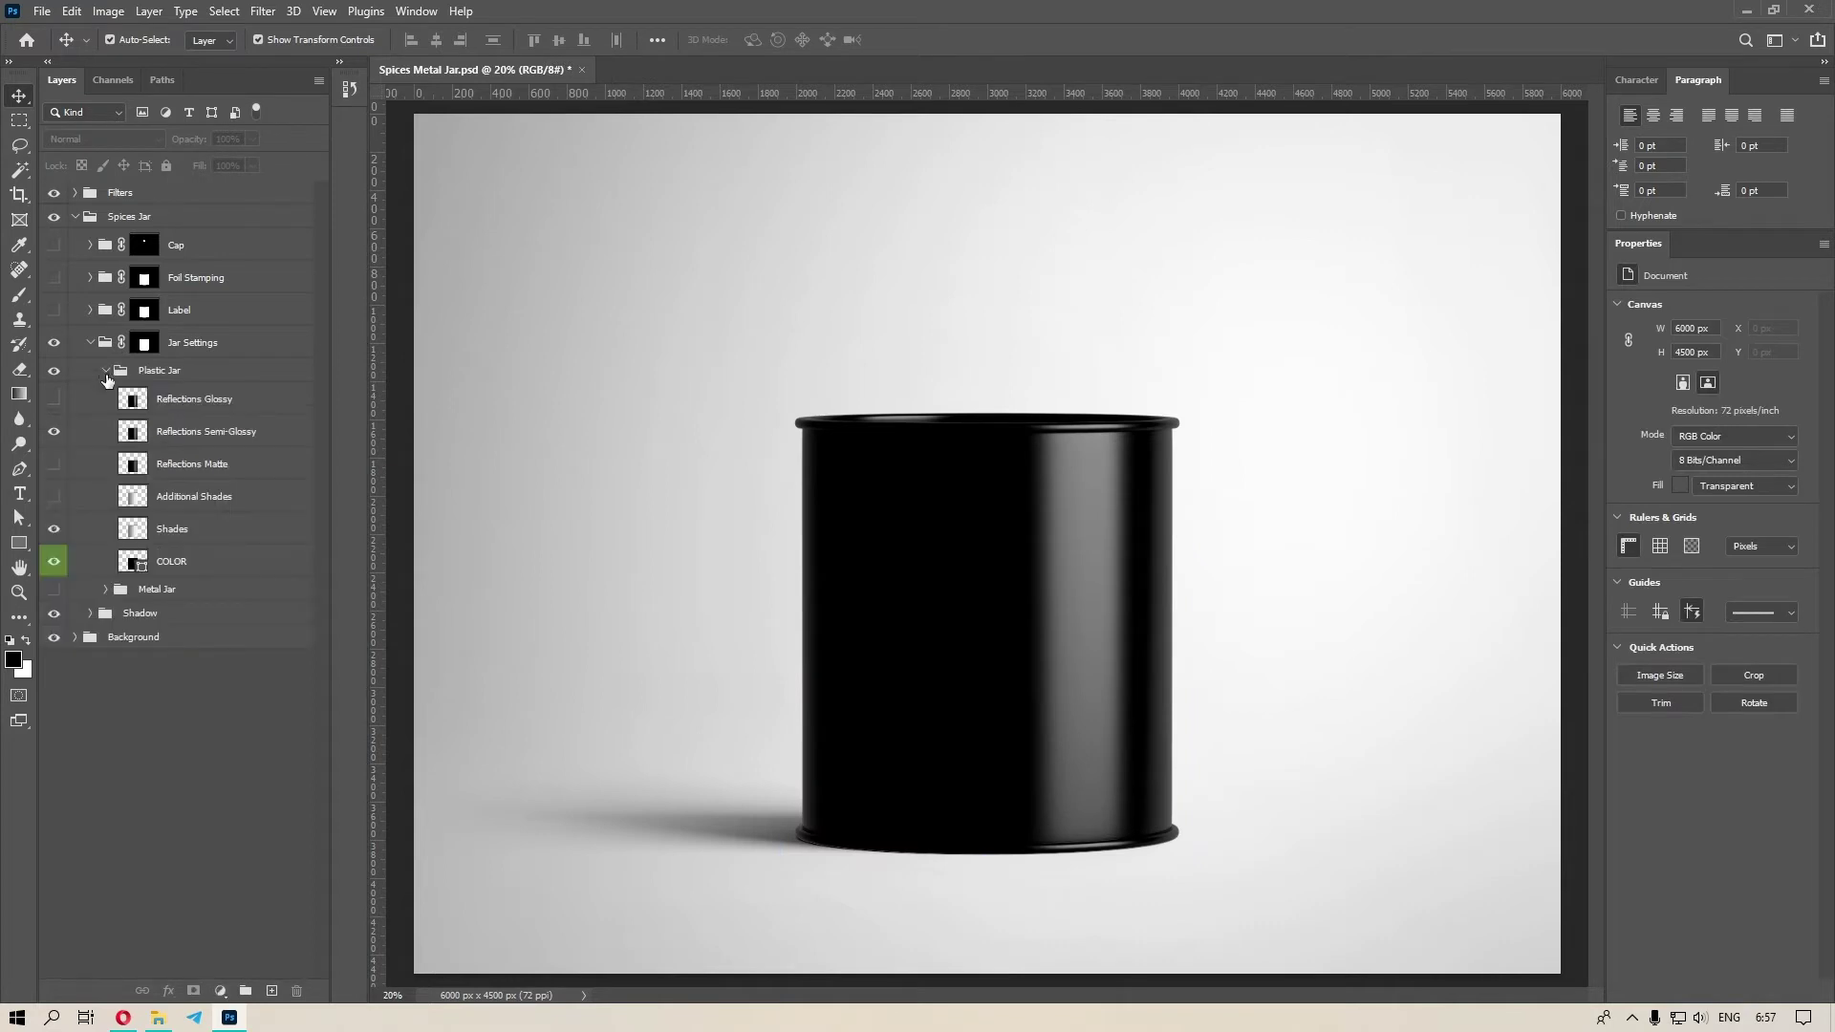
Try red and other hues as the fill of the Plastic Jar group's COLOR layer, then cancel the colour change.
{"action": "left_click", "coordinate": [182, 564]}
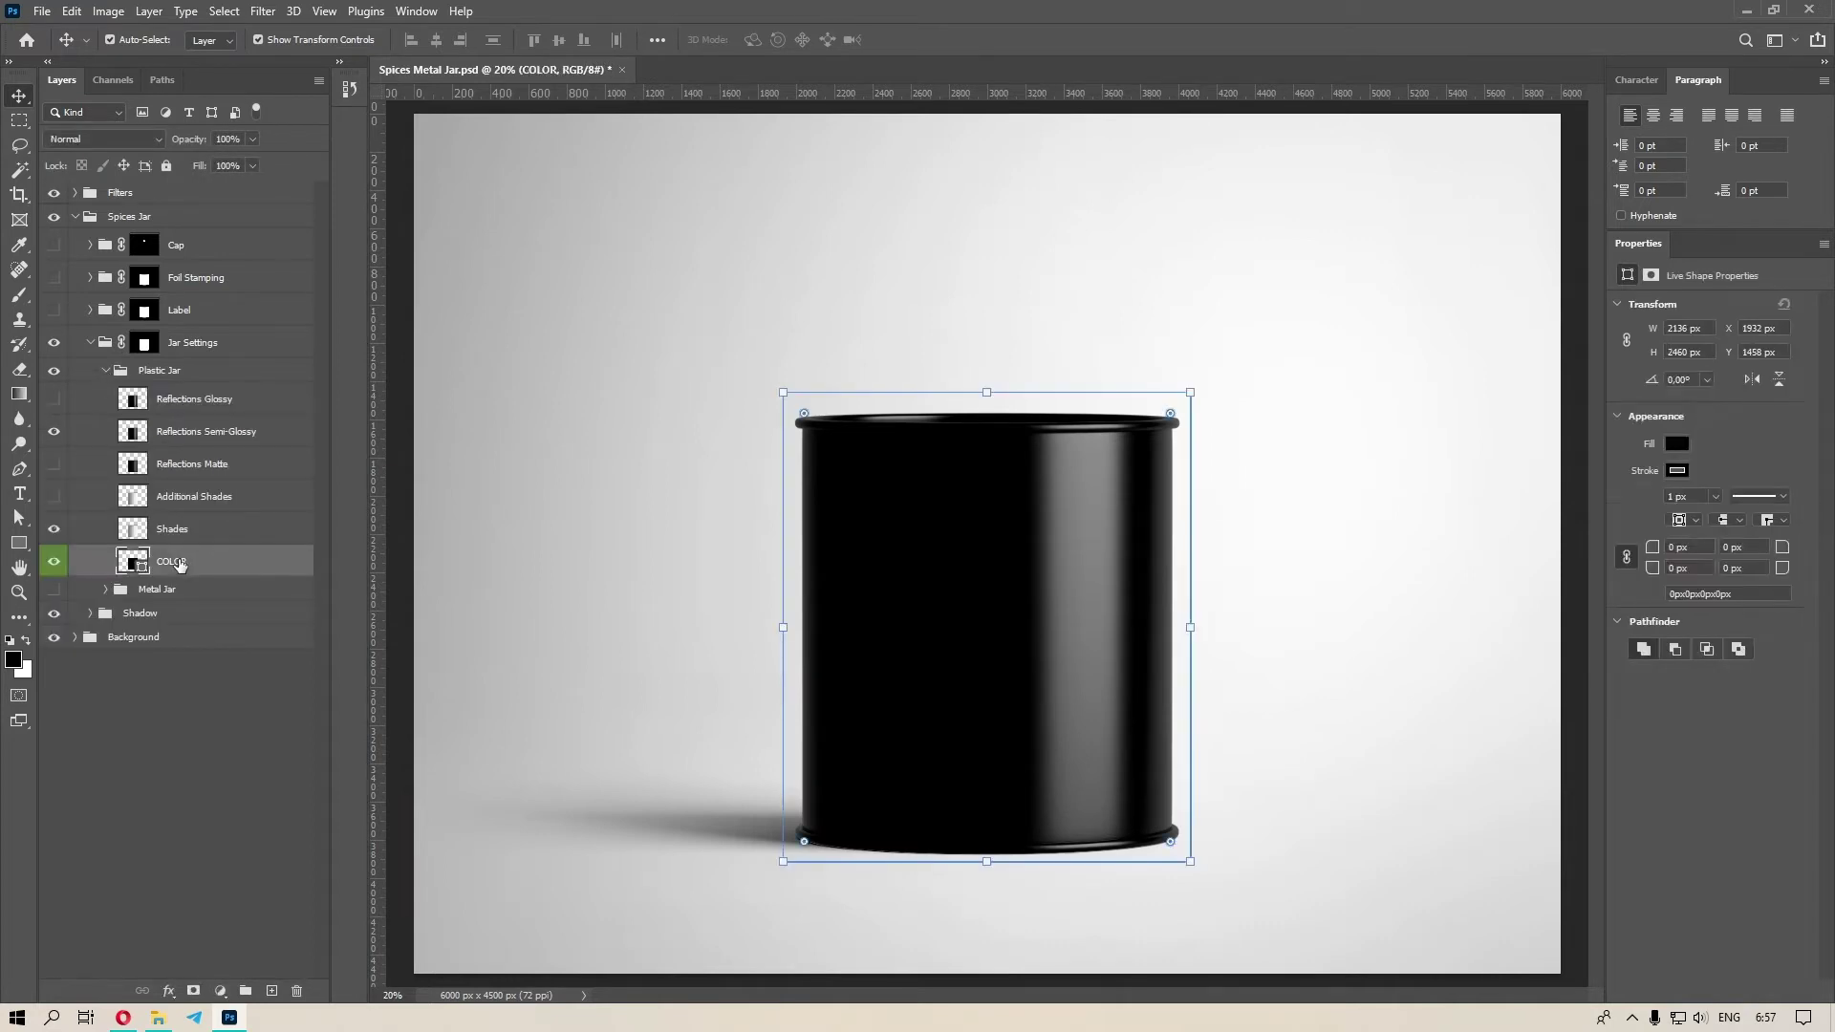
{"action": "double_click", "coordinate": [135, 564]}
{"action": "left_click", "coordinate": [350, 470]}
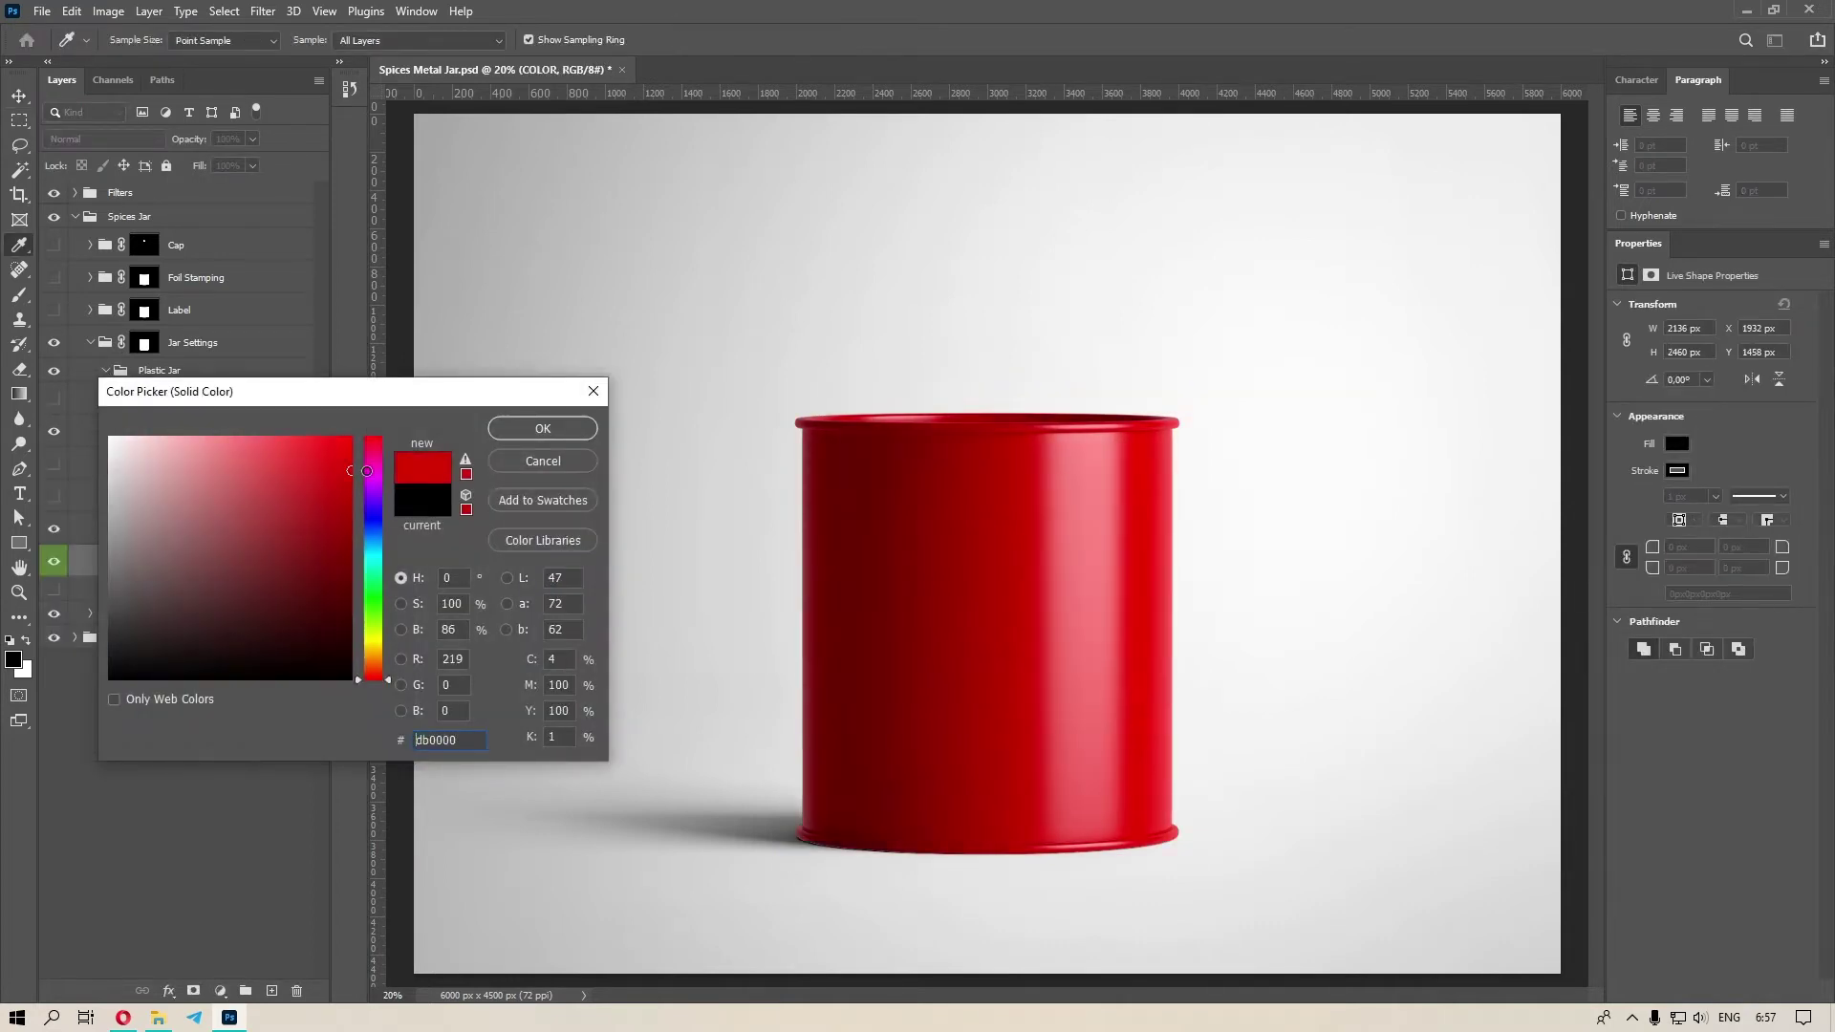
{"action": "left_click_drag", "start_coordinate": [376, 521], "coordinate": [378, 663]}
{"action": "left_click", "coordinate": [505, 457]}
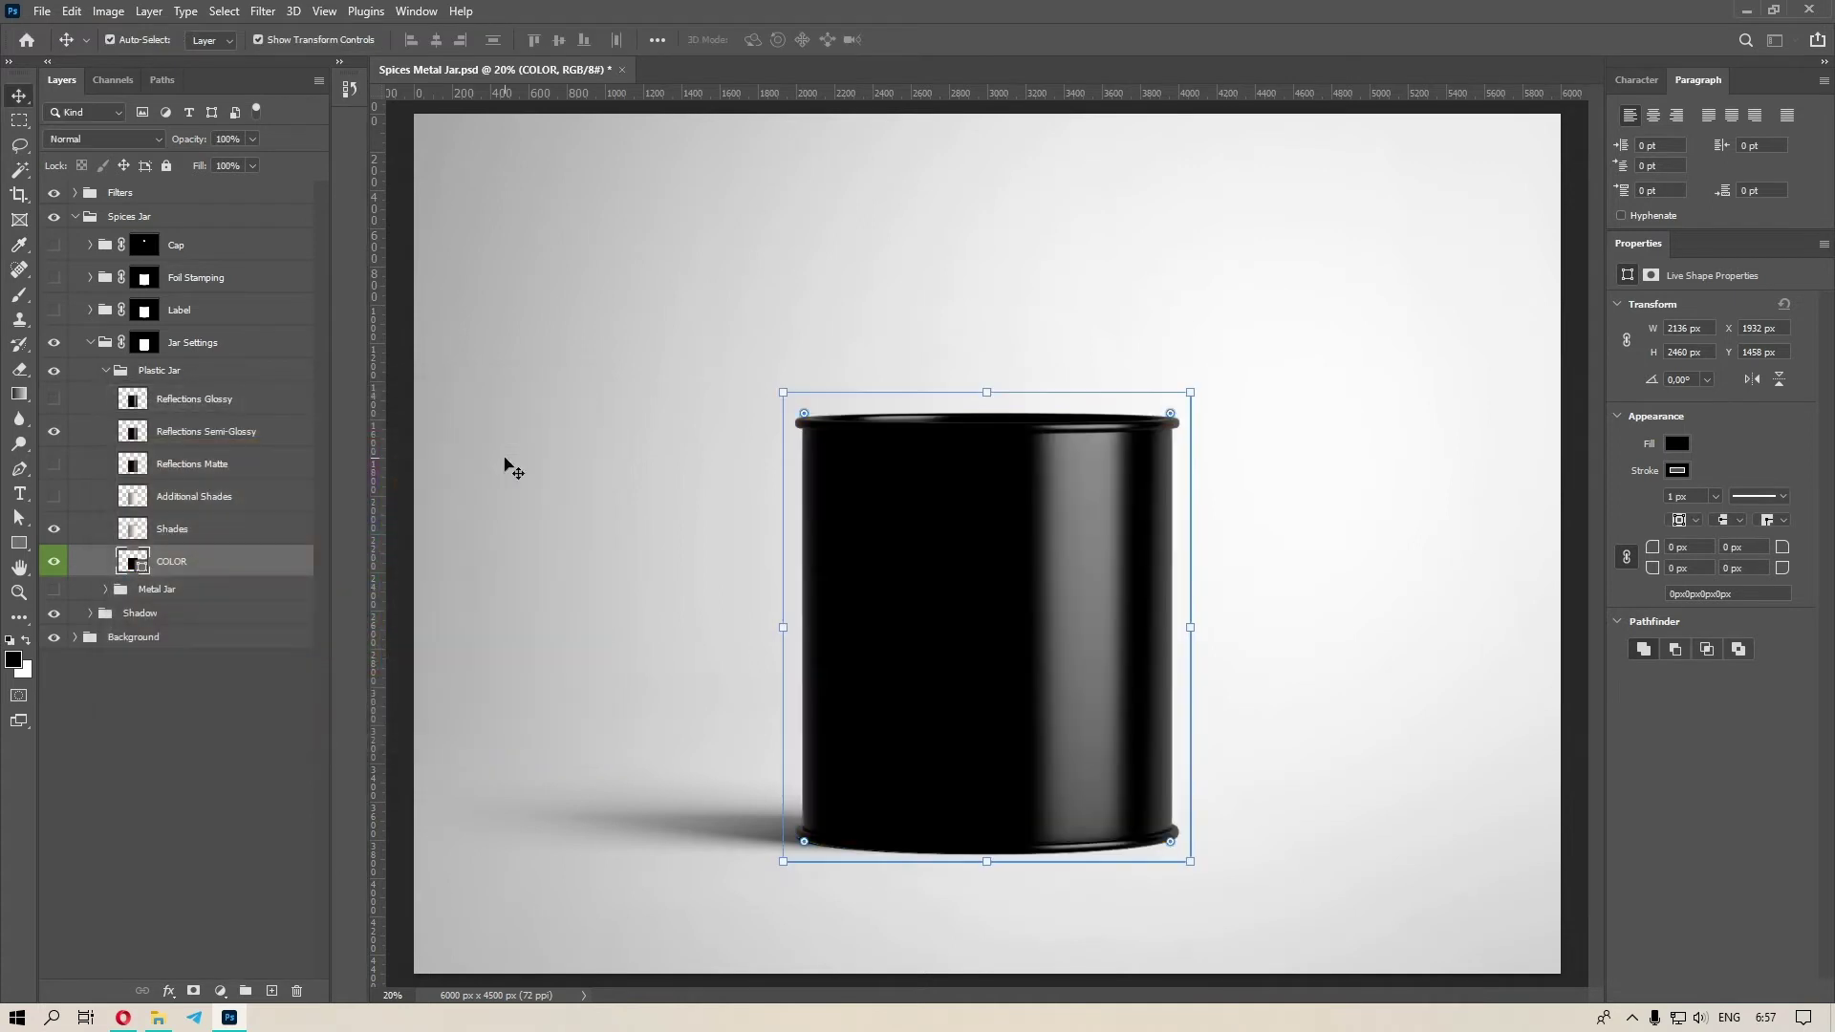
Compare the Semi-Glossy, Matte and Glossy reflection layers of the Plastic Jar group by showing them one at a time.
{"action": "left_click", "coordinate": [201, 442]}
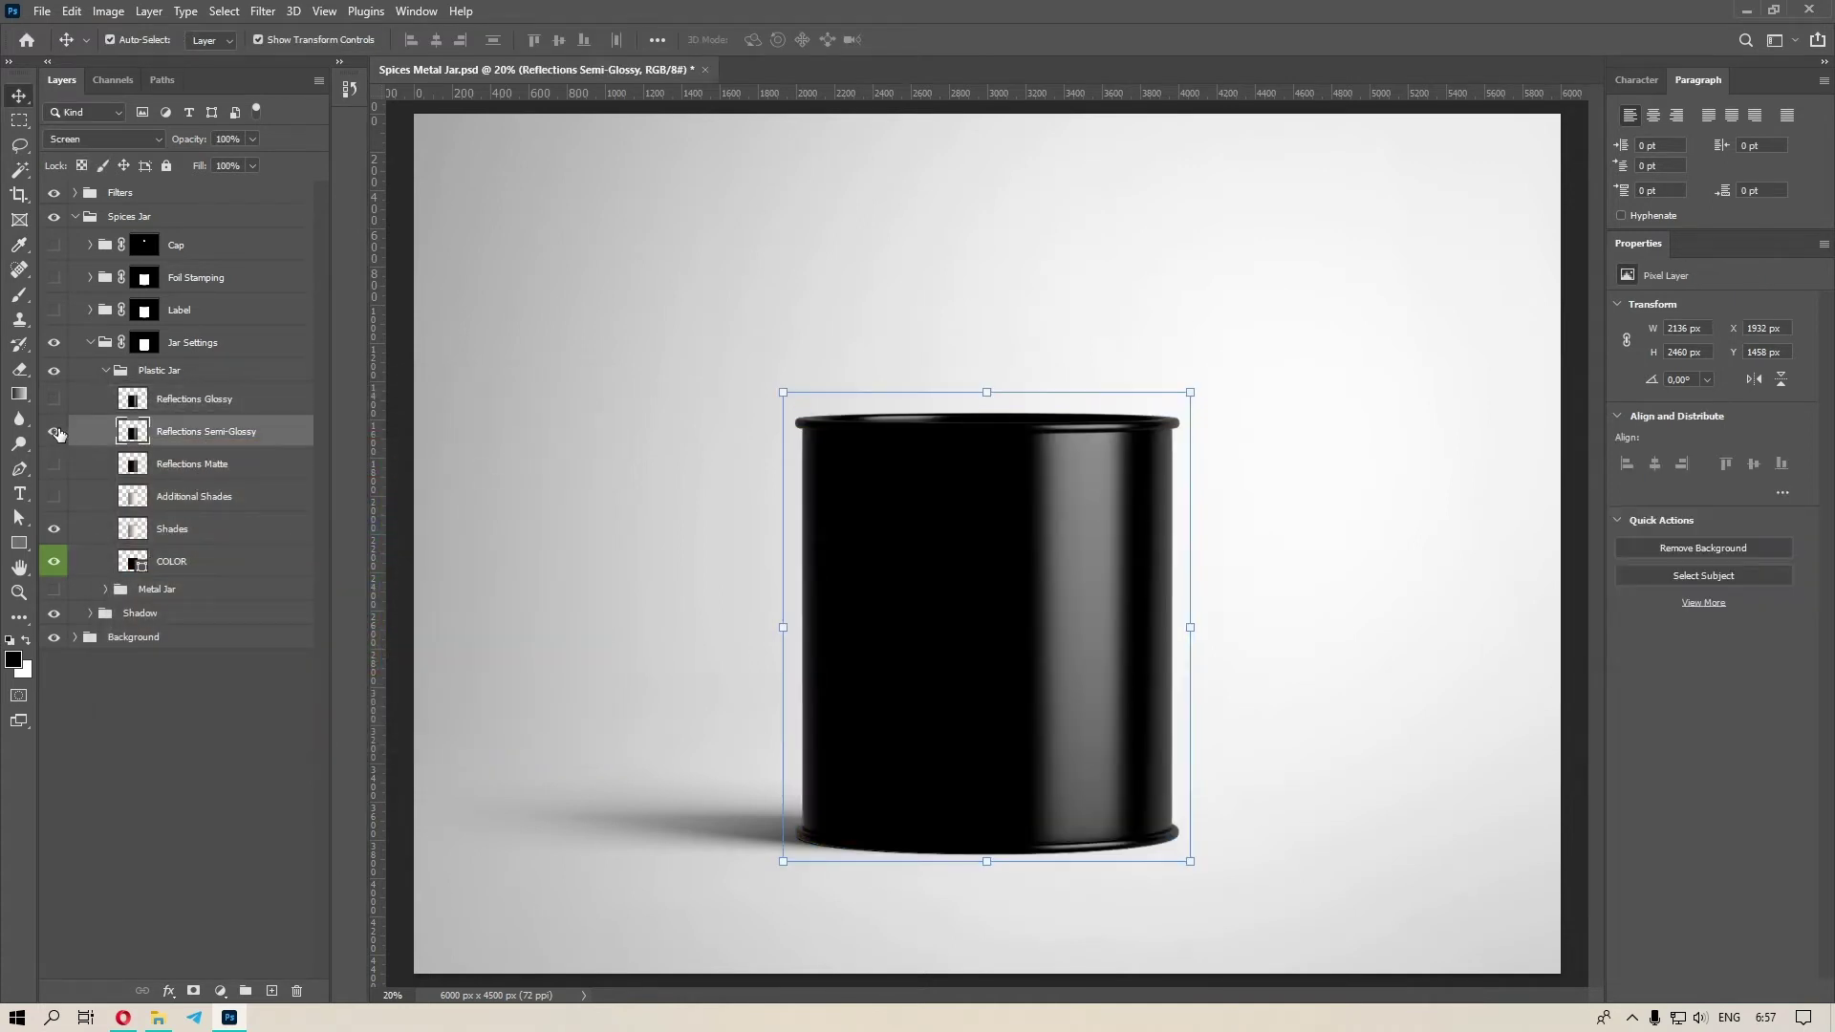
{"action": "left_click", "coordinate": [55, 432]}
{"action": "left_click", "coordinate": [54, 466]}
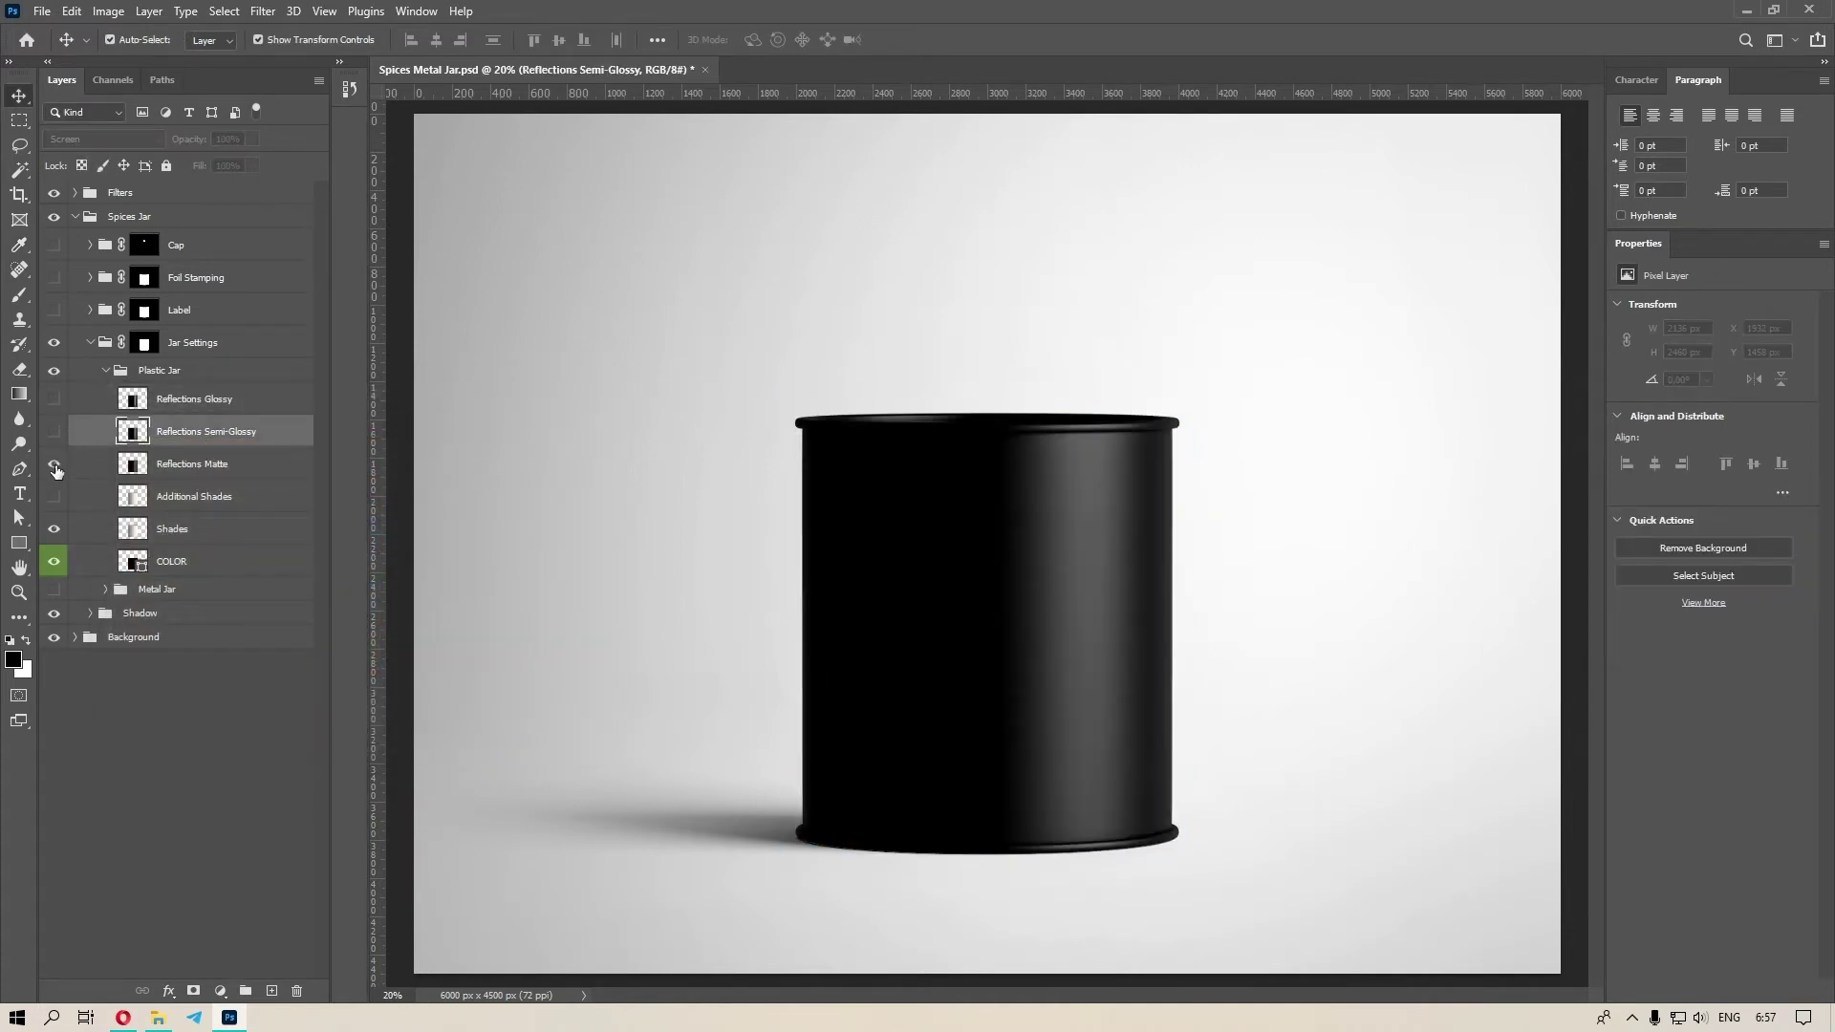
{"action": "left_click", "coordinate": [54, 464]}
{"action": "left_click", "coordinate": [55, 433]}
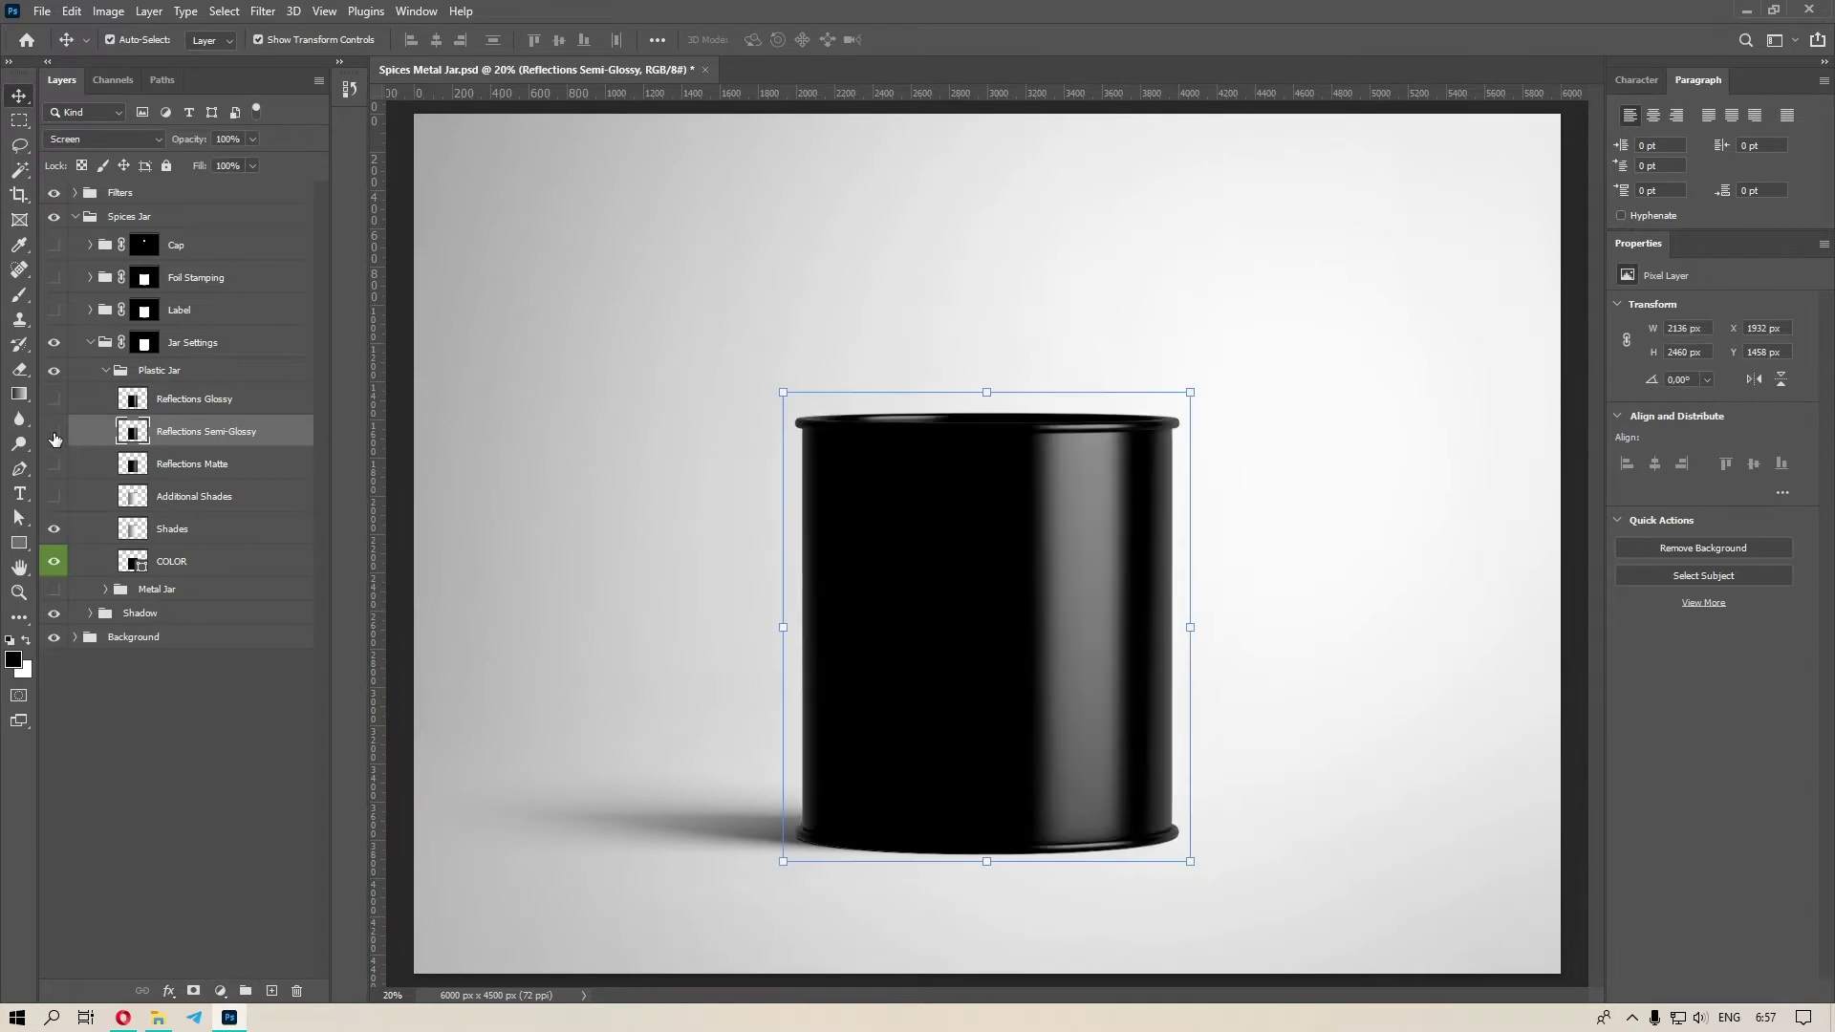
{"action": "left_click", "coordinate": [54, 435]}
{"action": "left_click", "coordinate": [54, 401]}
{"action": "left_click", "coordinate": [54, 401]}
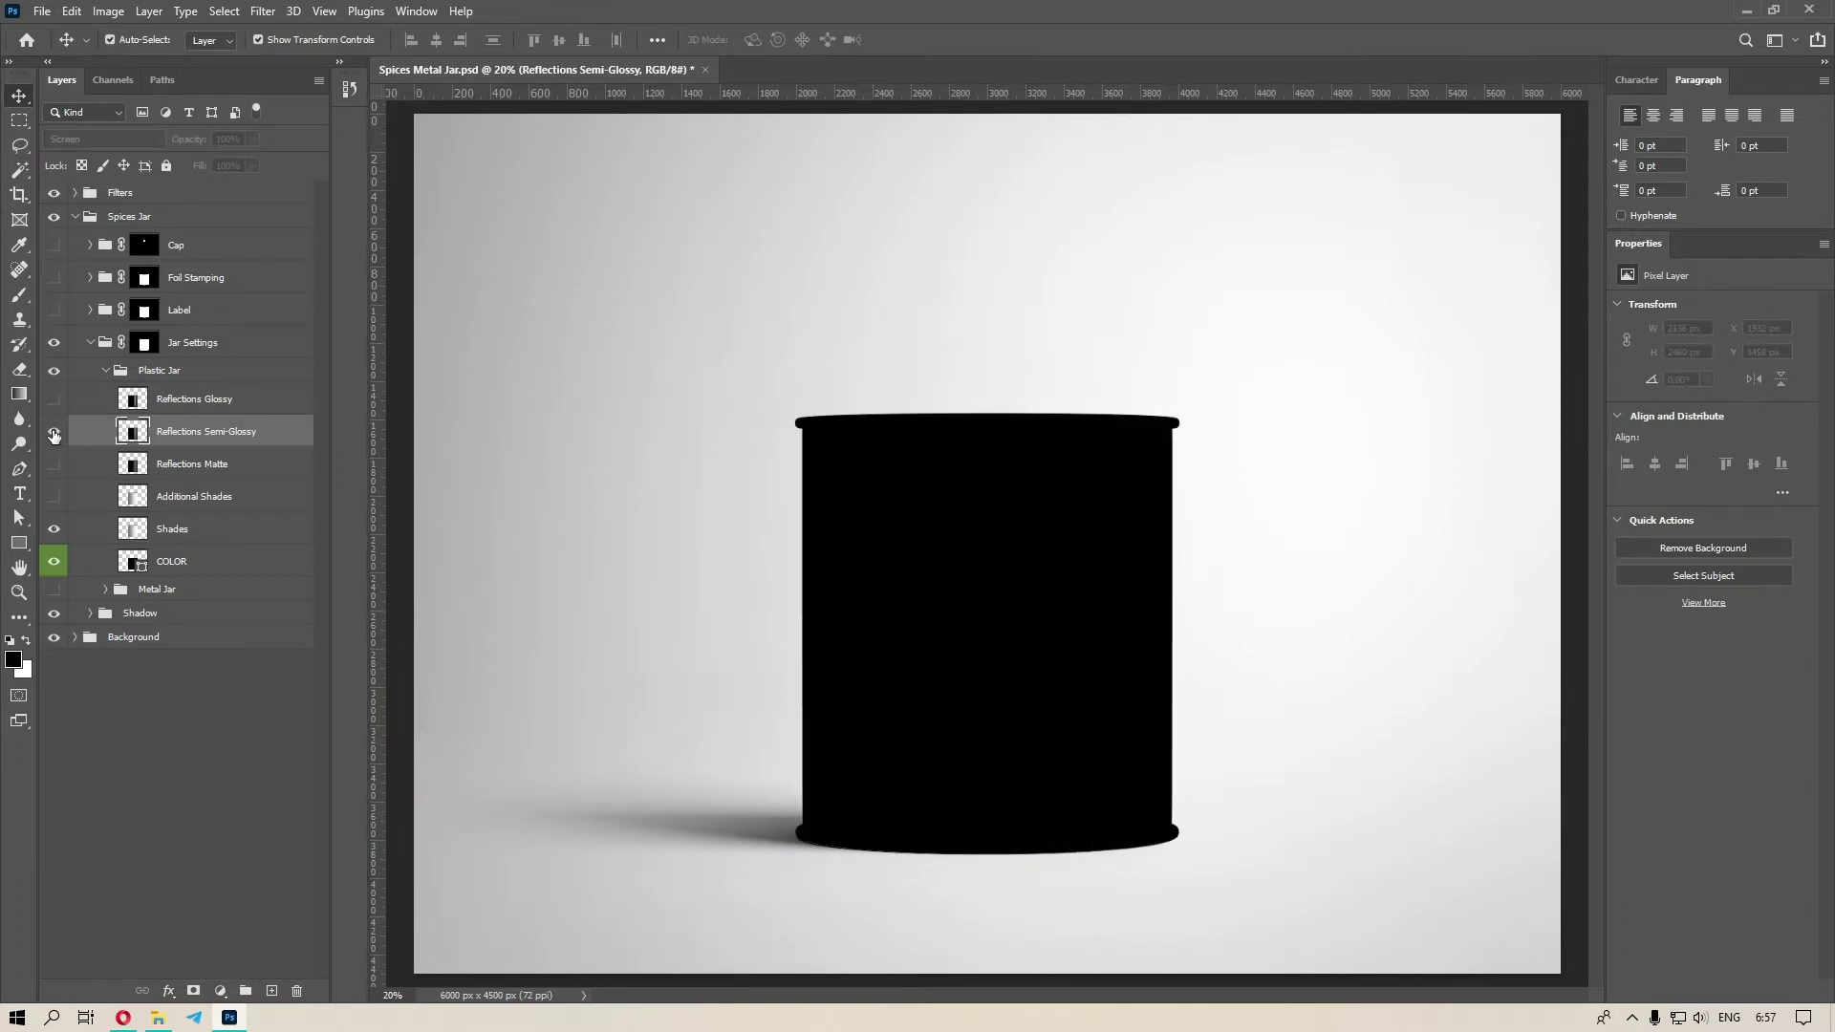
{"action": "left_click", "coordinate": [54, 433]}
{"action": "left_click", "coordinate": [54, 433]}
{"action": "left_click", "coordinate": [54, 465]}
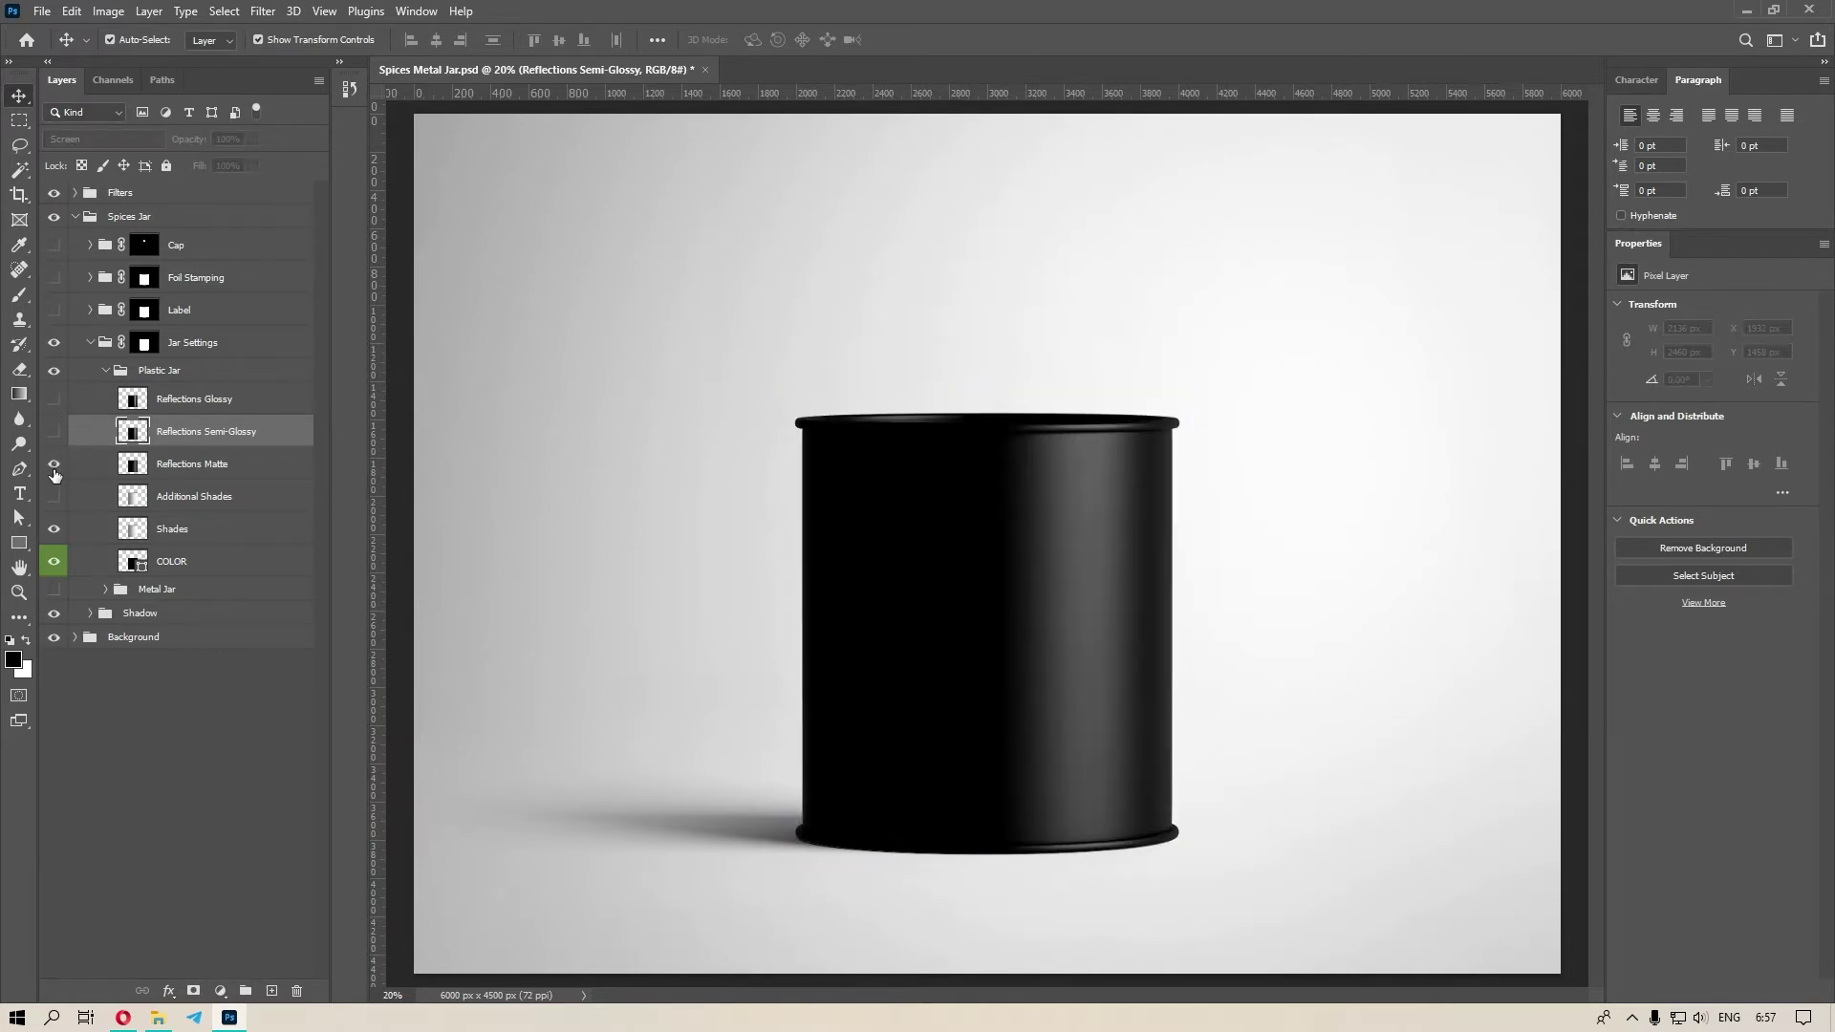
{"action": "left_click", "coordinate": [54, 465]}
{"action": "left_click", "coordinate": [54, 433]}
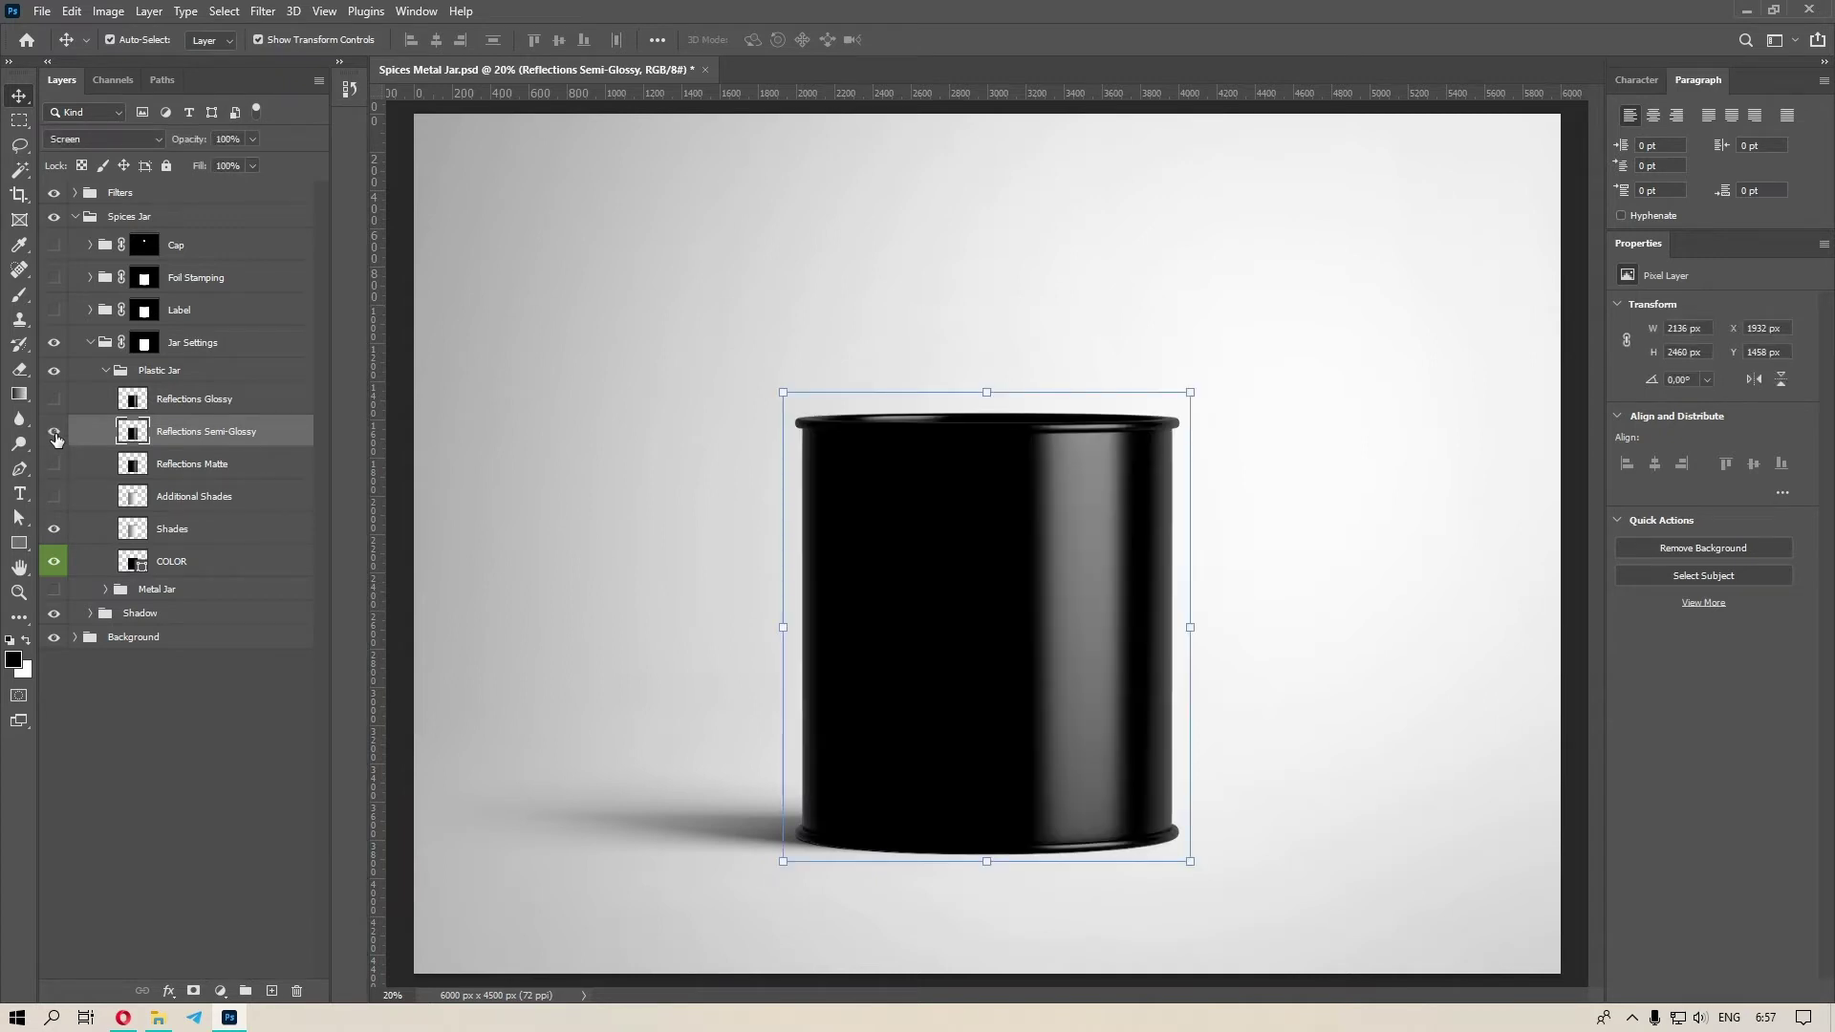
Replace the Plastic Jar's Reflections Semi-Glossy layer with Reflections Glossy and try a lower opacity for it.
{"action": "left_click", "coordinate": [55, 433]}
{"action": "left_click", "coordinate": [54, 400]}
{"action": "left_click", "coordinate": [201, 400]}
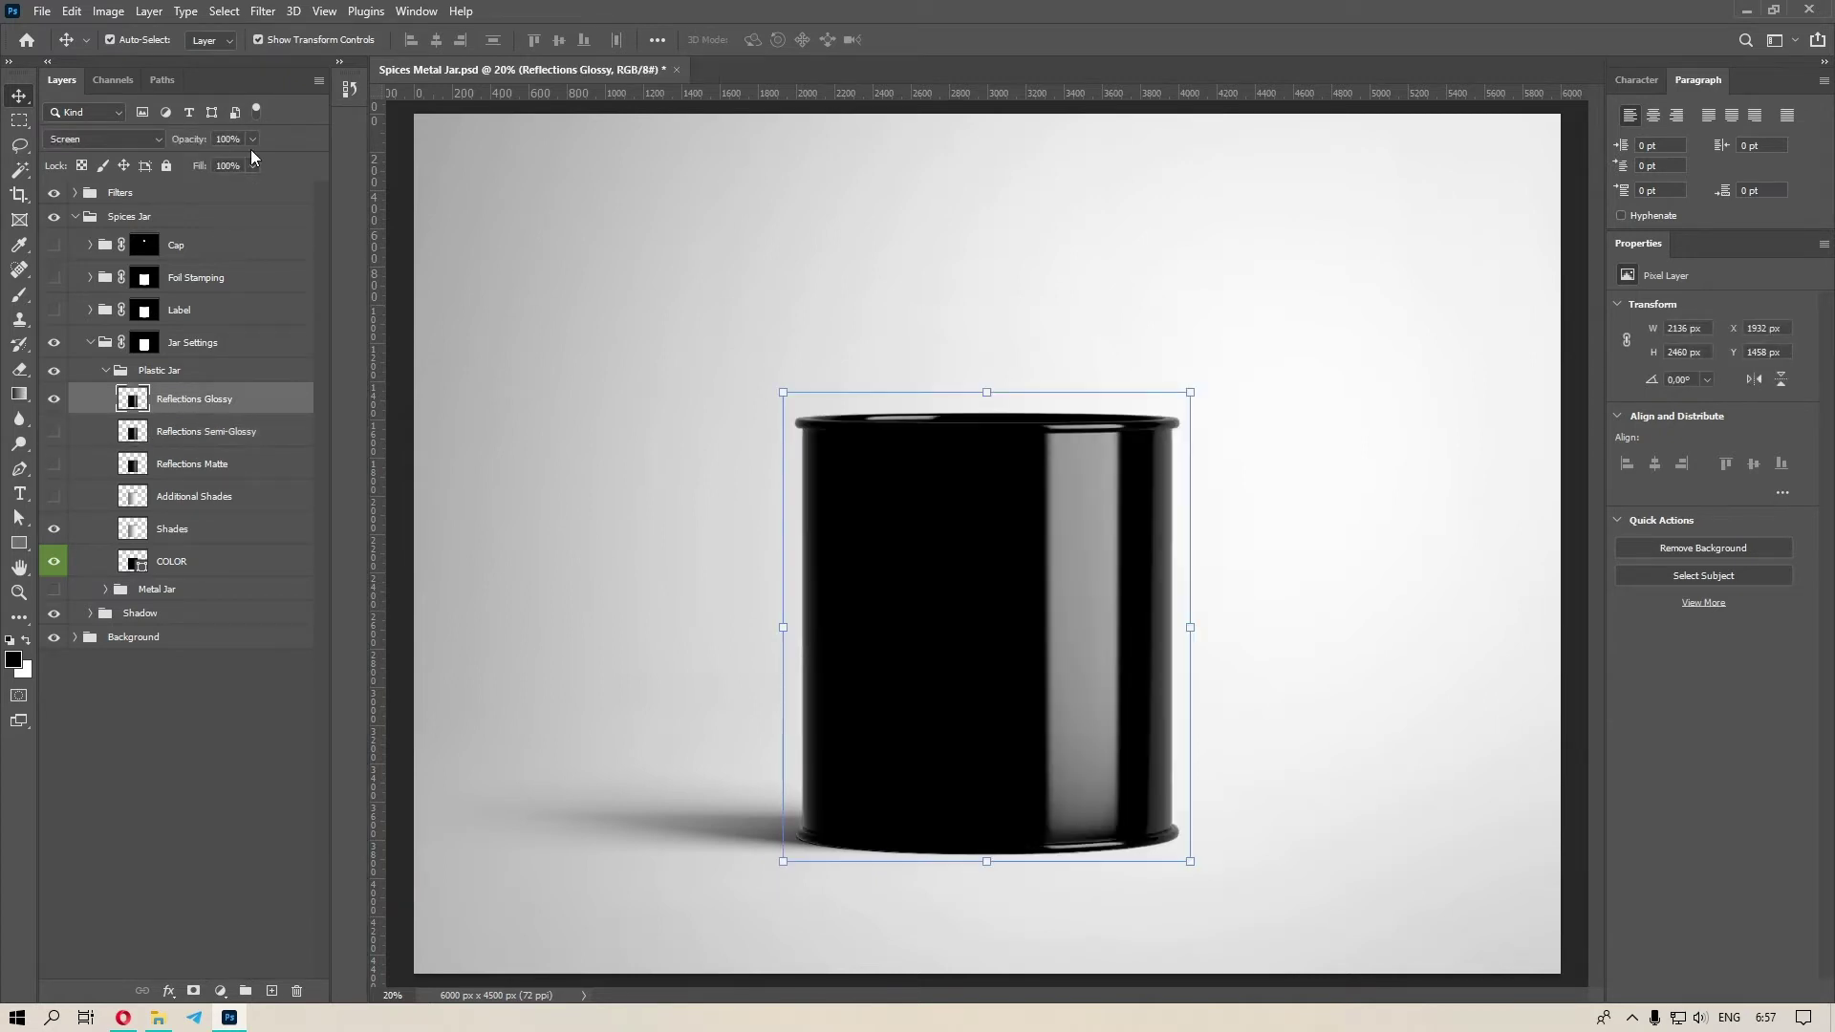
{"action": "mouse_move", "coordinate": [220, 161]}
{"action": "left_mouse_down"}
{"action": "mouse_move", "coordinate": [193, 160]}
{"action": "mouse_move", "coordinate": [212, 161]}
{"action": "left_mouse_up"}
{"action": "left_click", "coordinate": [176, 669]}
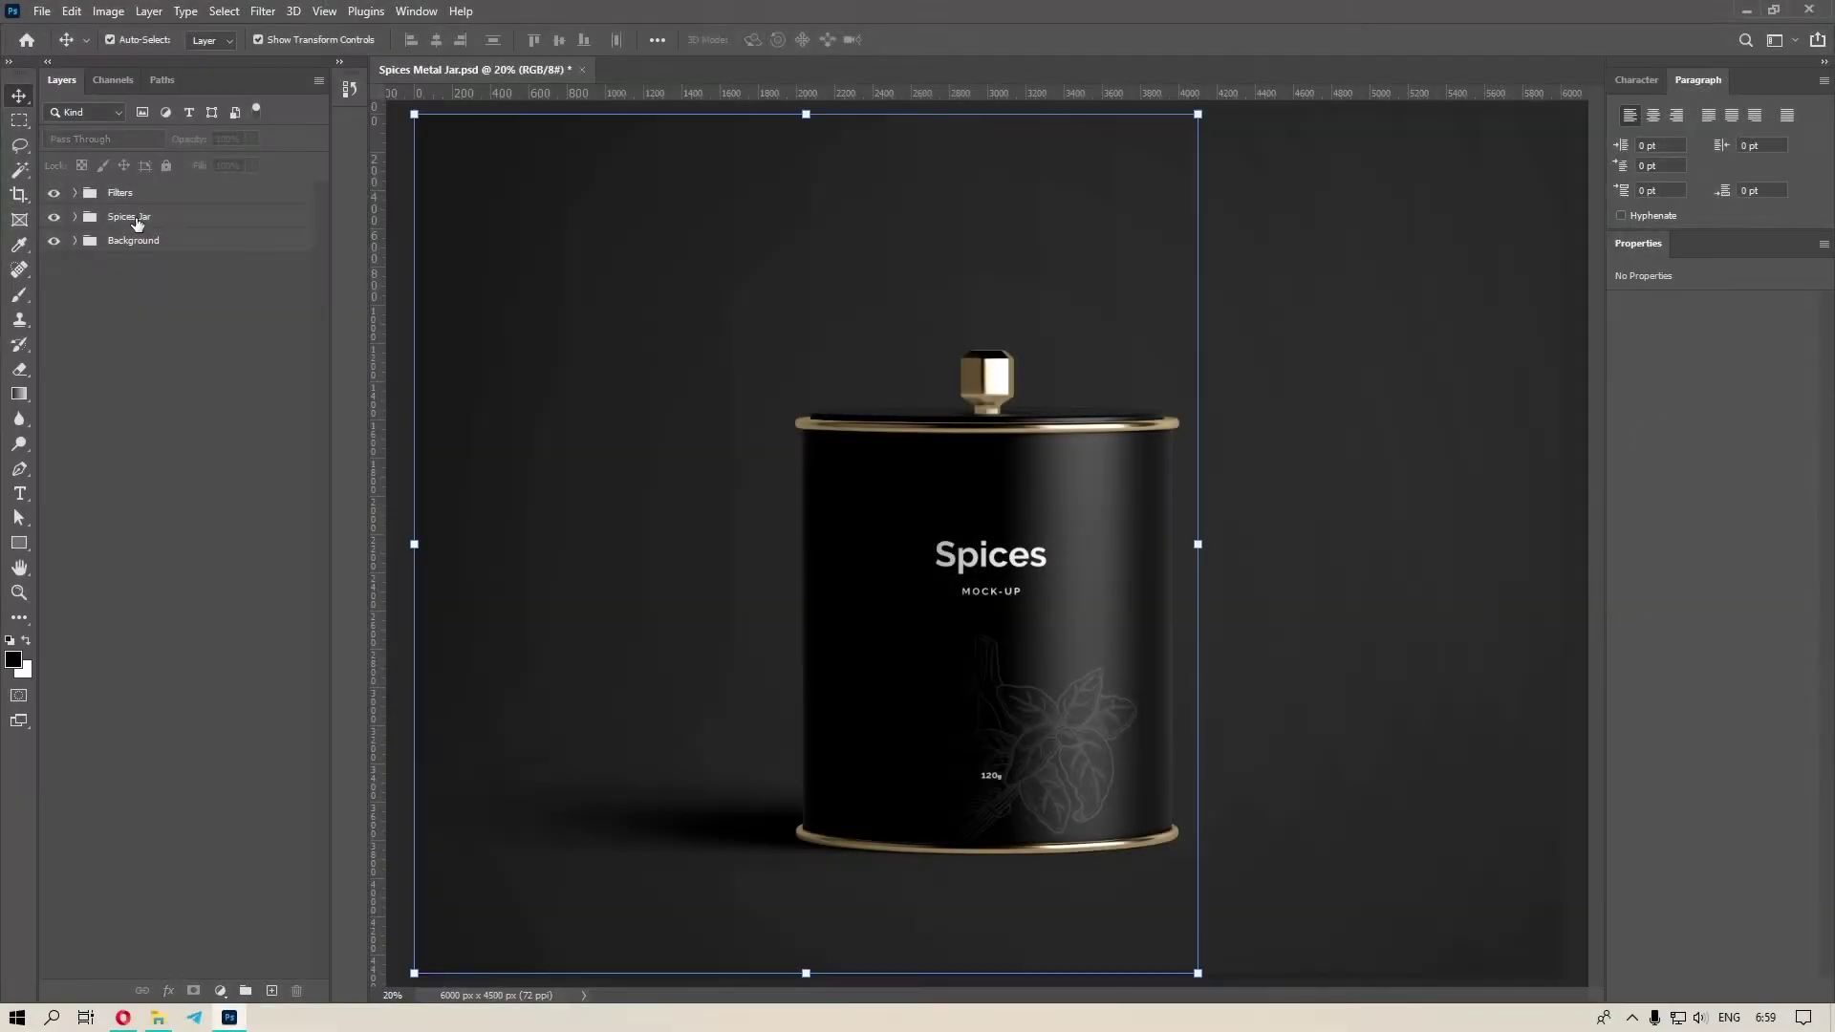
Expand the Label group inside Spices Jar and select its Reflections Matte layer.
{"action": "left_click", "coordinate": [84, 220]}
{"action": "left_click", "coordinate": [179, 311]}
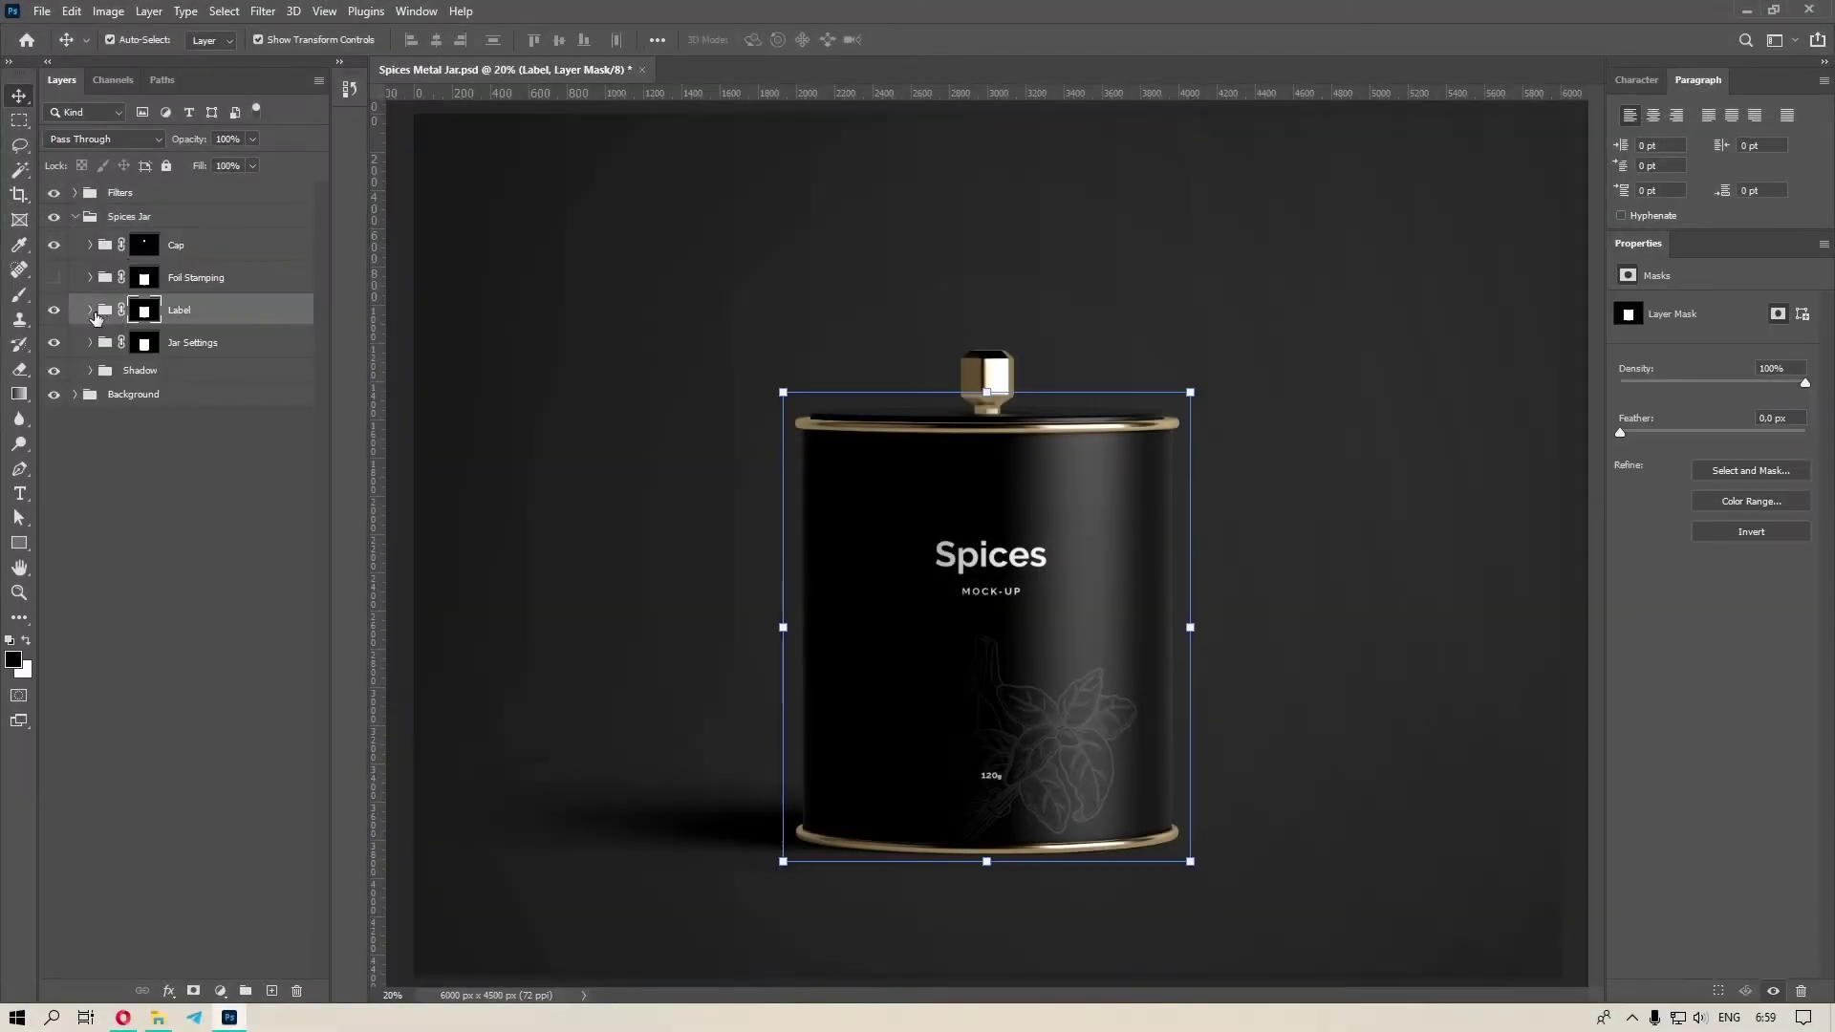
{"action": "left_click", "coordinate": [90, 311]}
{"action": "left_click", "coordinate": [191, 409]}
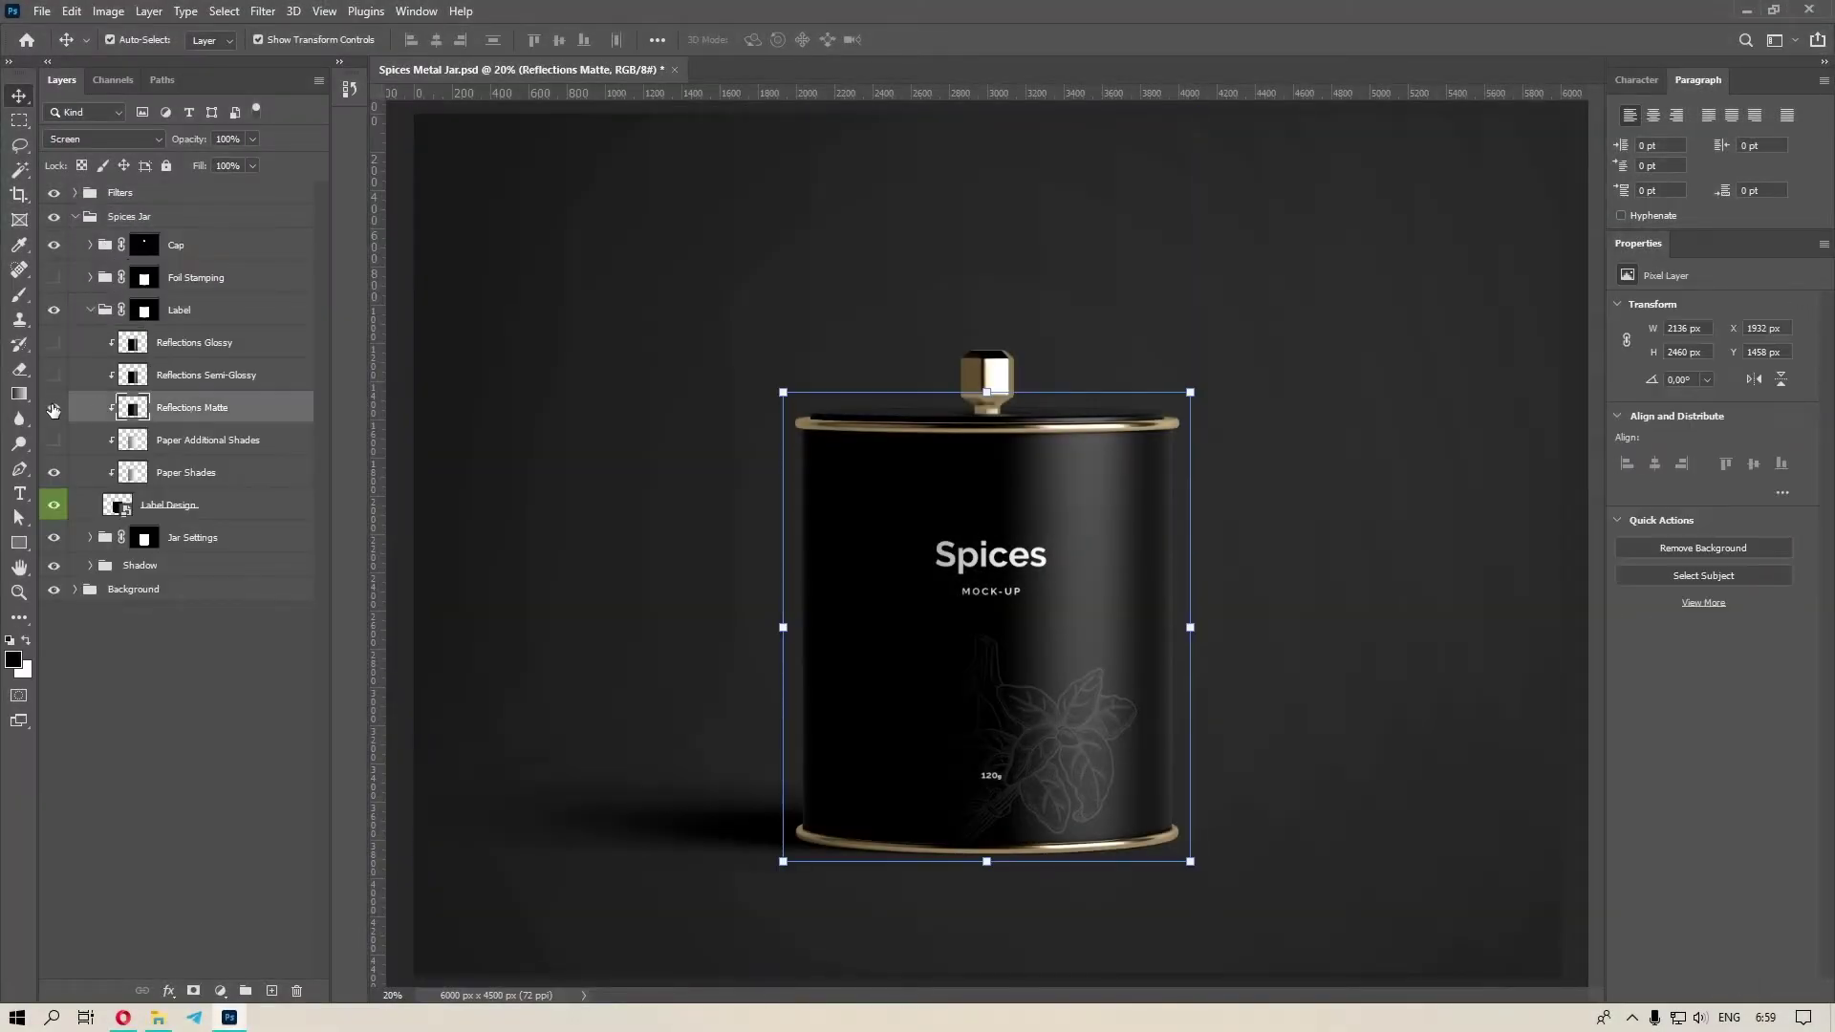
Compare the Label group's Glossy and Semi-Glossy reflections with the matte one, ending on Reflections Matte.
{"action": "left_click", "coordinate": [53, 408]}
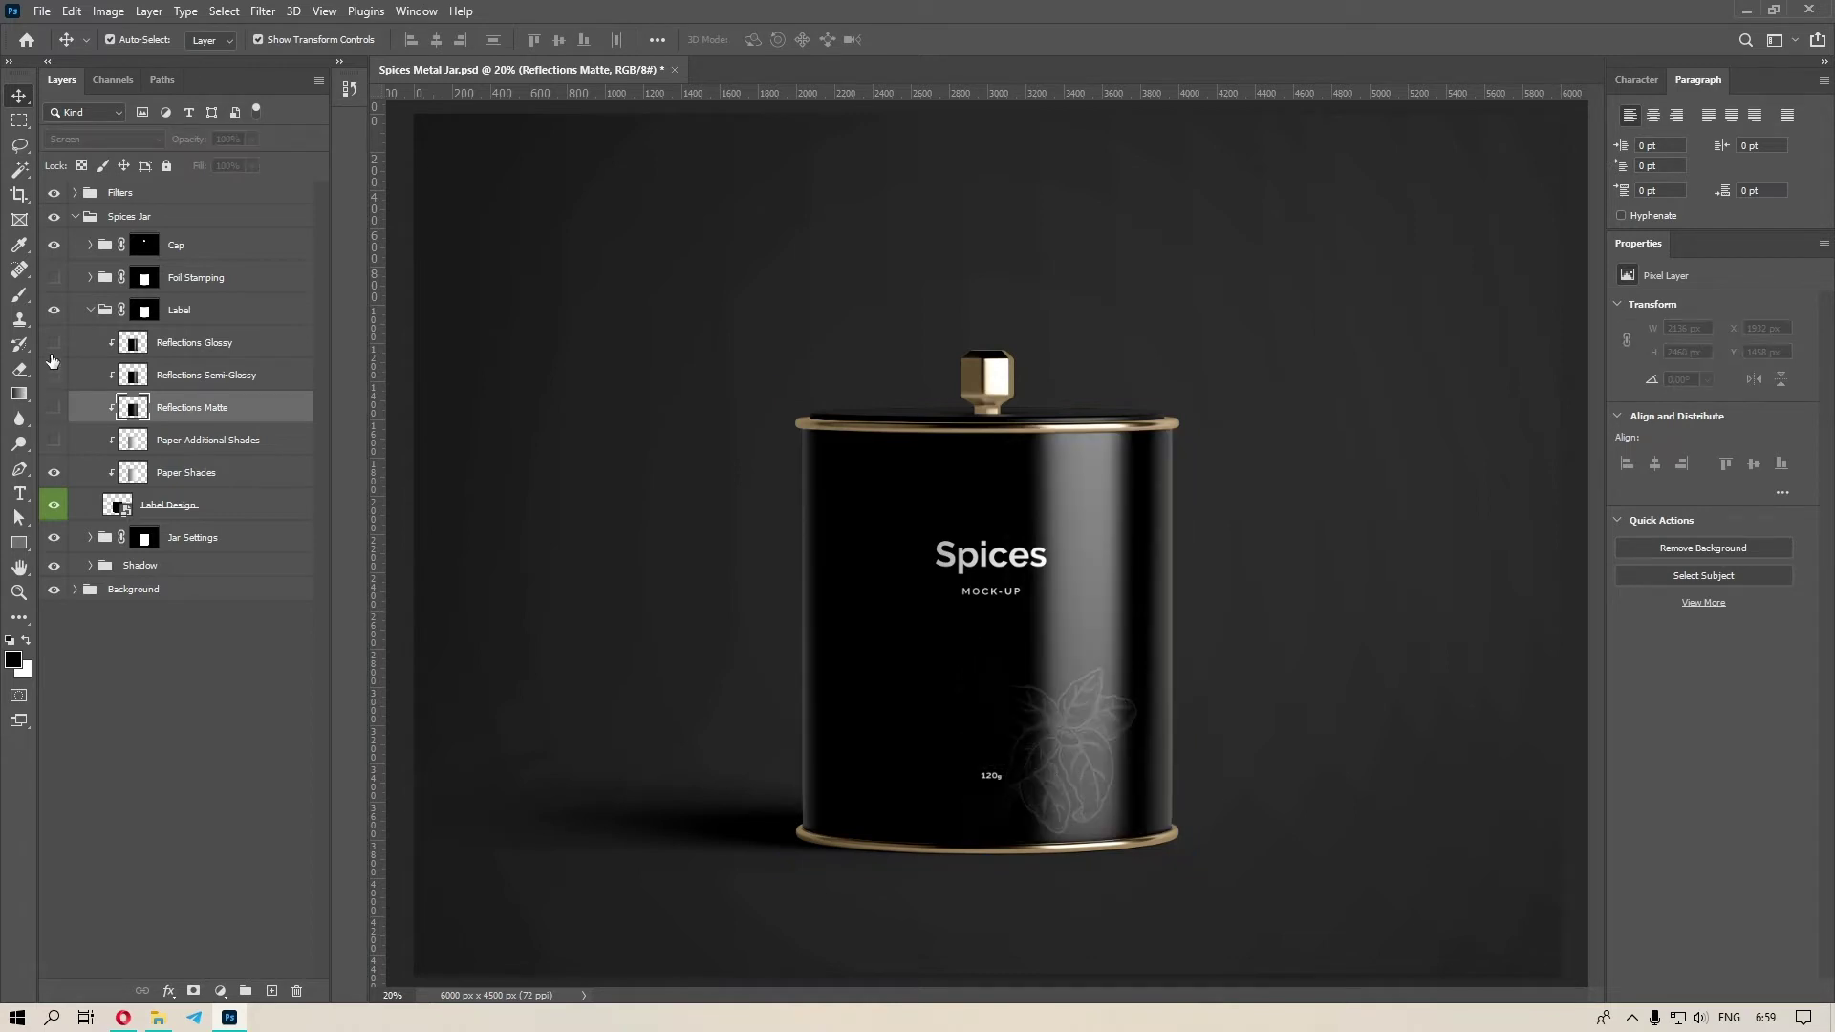
{"action": "left_click", "coordinate": [53, 342]}
{"action": "left_click", "coordinate": [53, 342]}
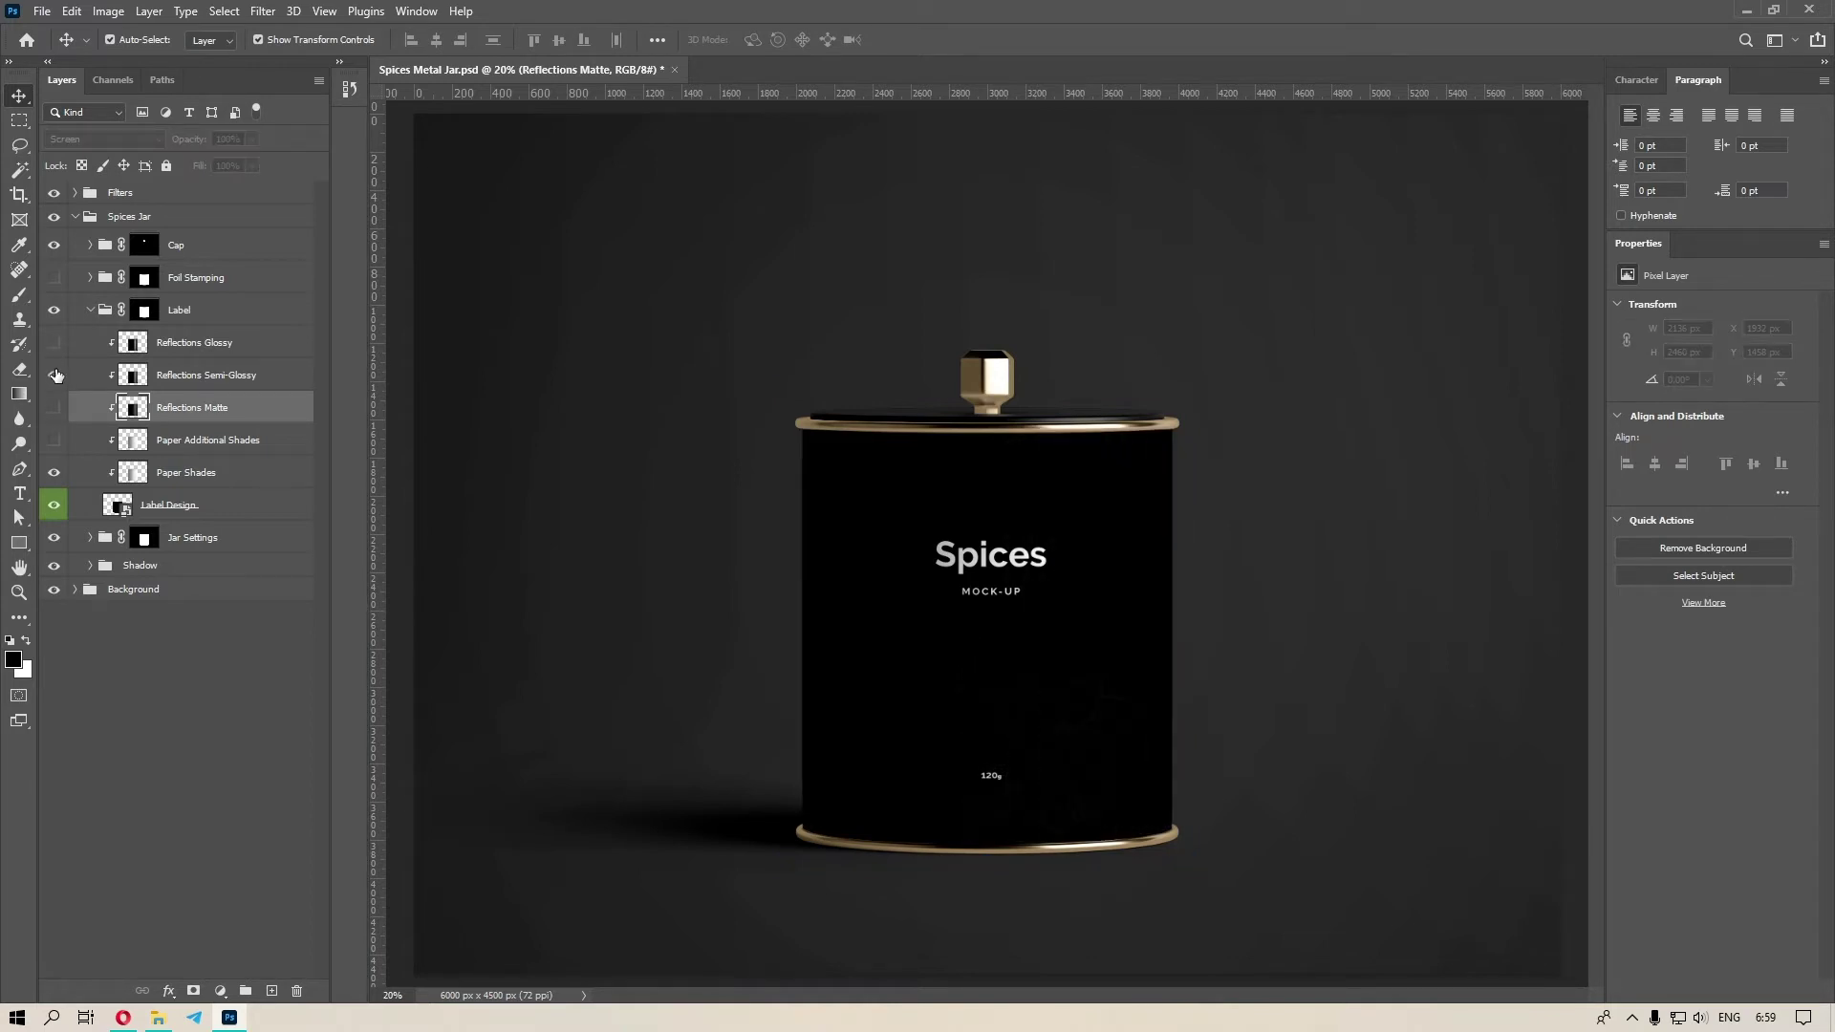
{"action": "left_click", "coordinate": [54, 375]}
{"action": "left_click", "coordinate": [54, 375]}
{"action": "left_click", "coordinate": [55, 408]}
Inspect the label surface at 100% near the jar's rim with the matte, semi-glossy and glossy reflections in turn.
{"action": "key", "text": "ctrl+1"}
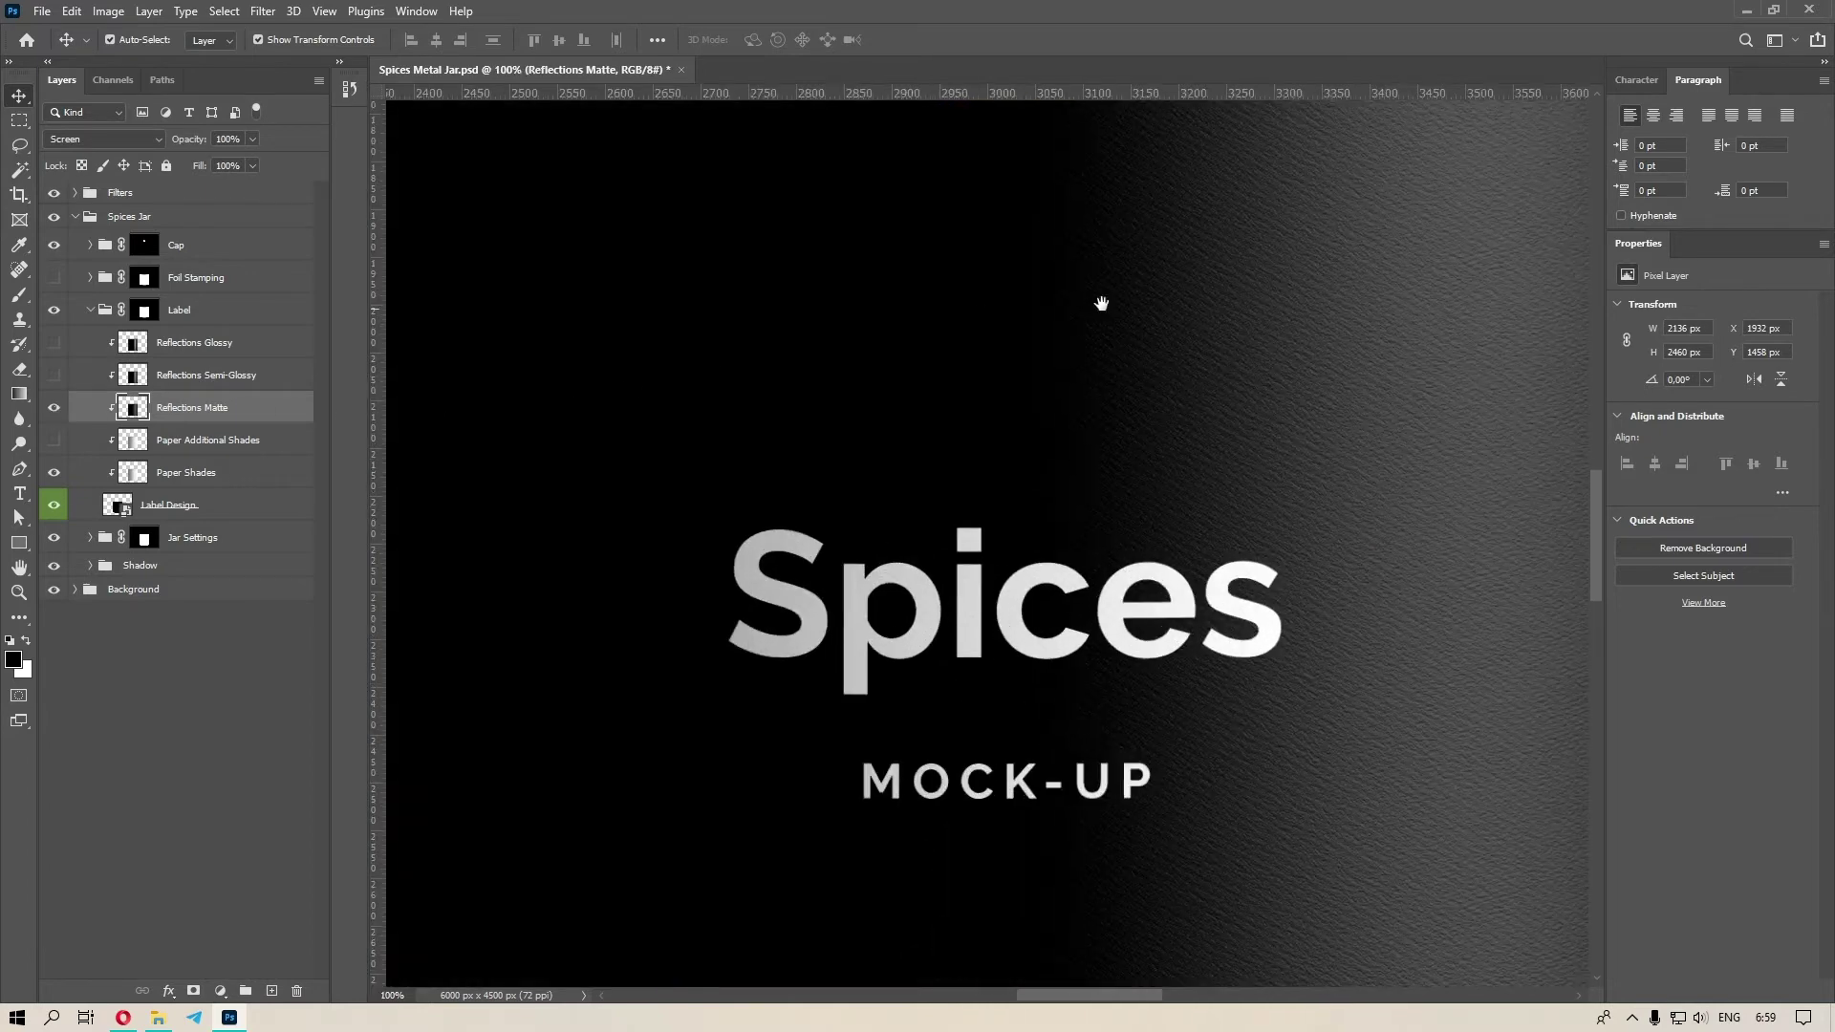
{"action": "left_click_drag", "start_coordinate": [1097, 299], "coordinate": [799, 573]}
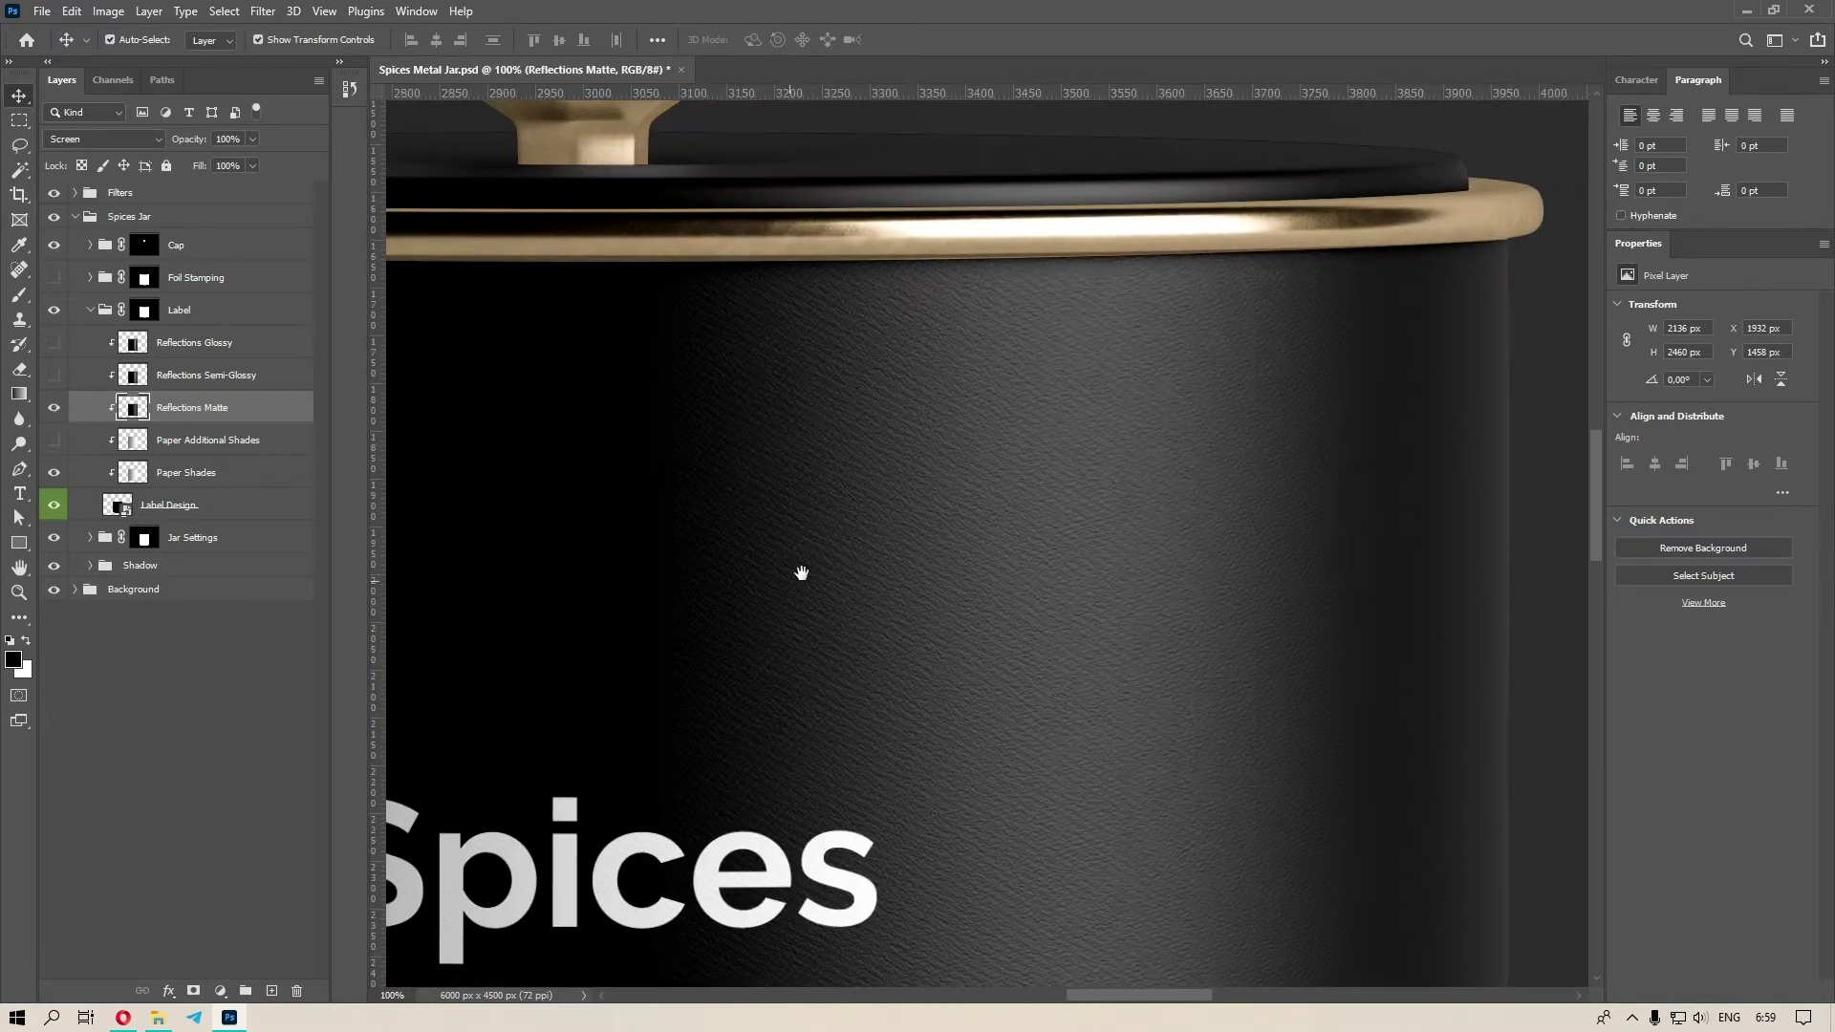
{"action": "left_click", "coordinate": [53, 407]}
{"action": "left_click", "coordinate": [54, 375]}
{"action": "left_click", "coordinate": [54, 342]}
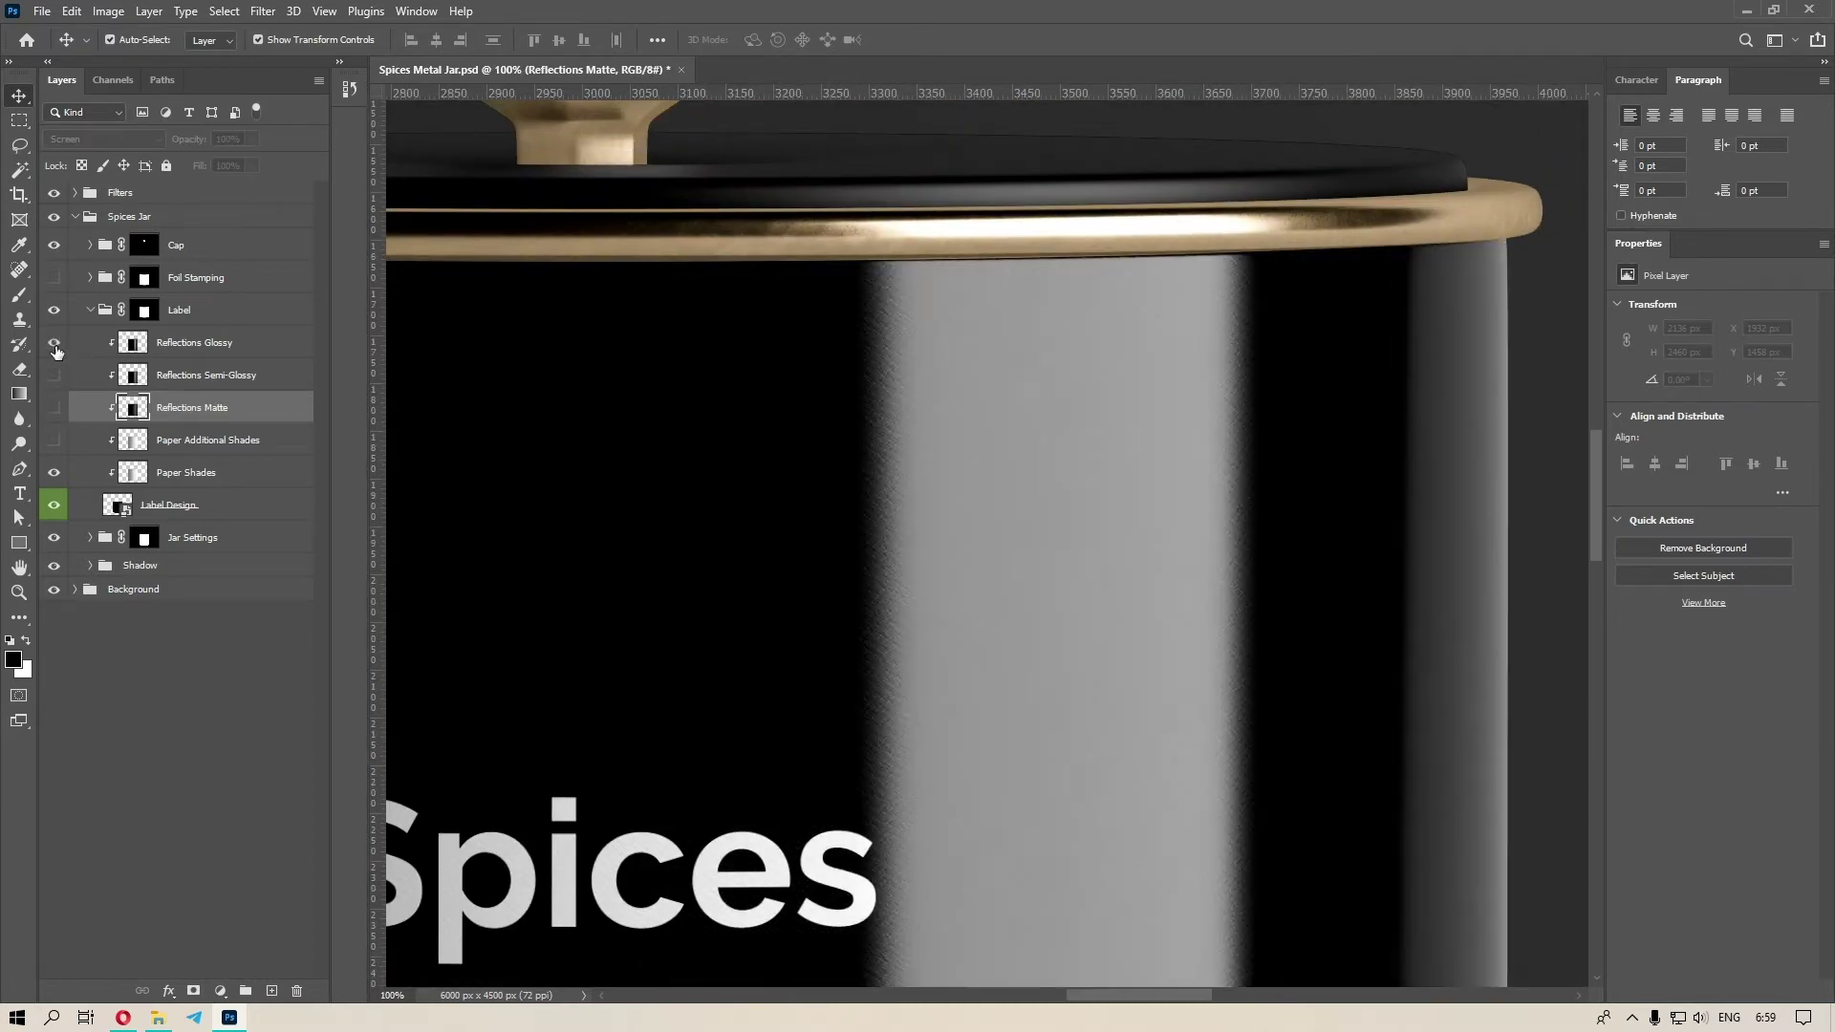
{"action": "left_click", "coordinate": [54, 373]}
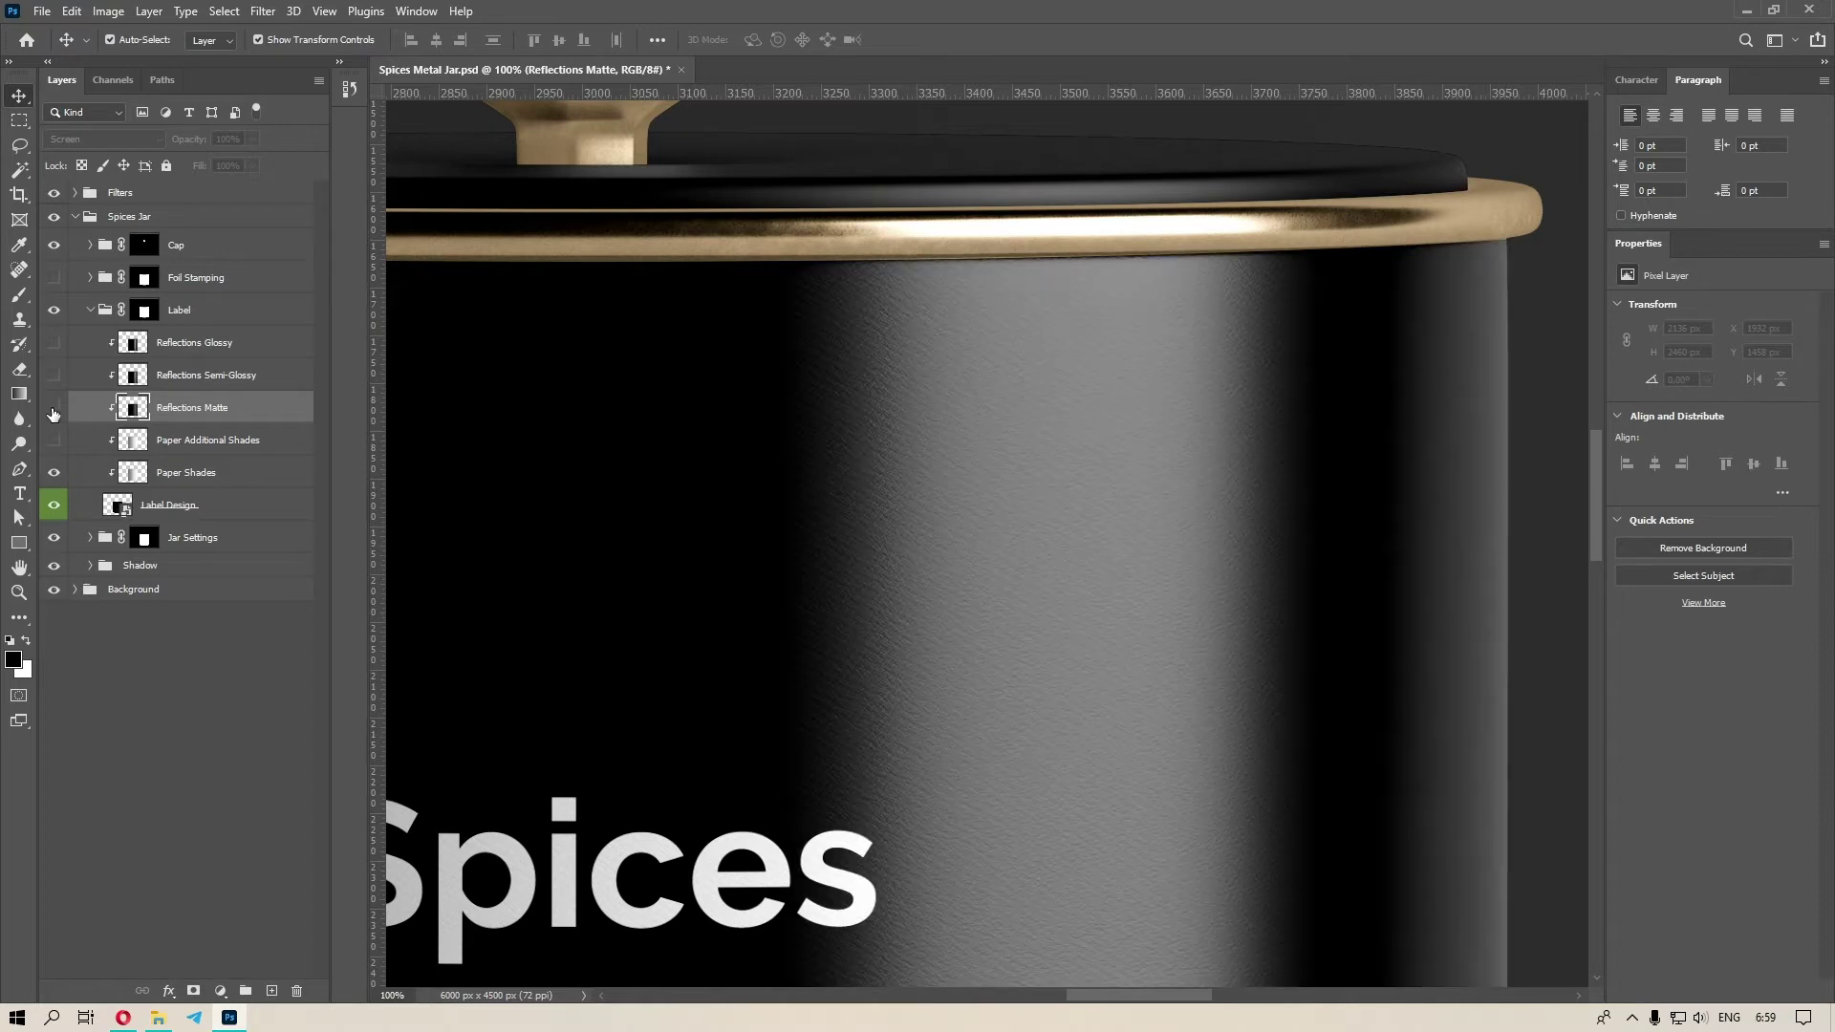
{"action": "left_click", "coordinate": [54, 407]}
{"action": "left_click", "coordinate": [53, 407]}
Show only Reflections Glossy among the Label group's reflections and lower its opacity, then collapse the group.
{"action": "left_click", "coordinate": [53, 407]}
{"action": "left_click", "coordinate": [53, 342]}
{"action": "left_click", "coordinate": [183, 349]}
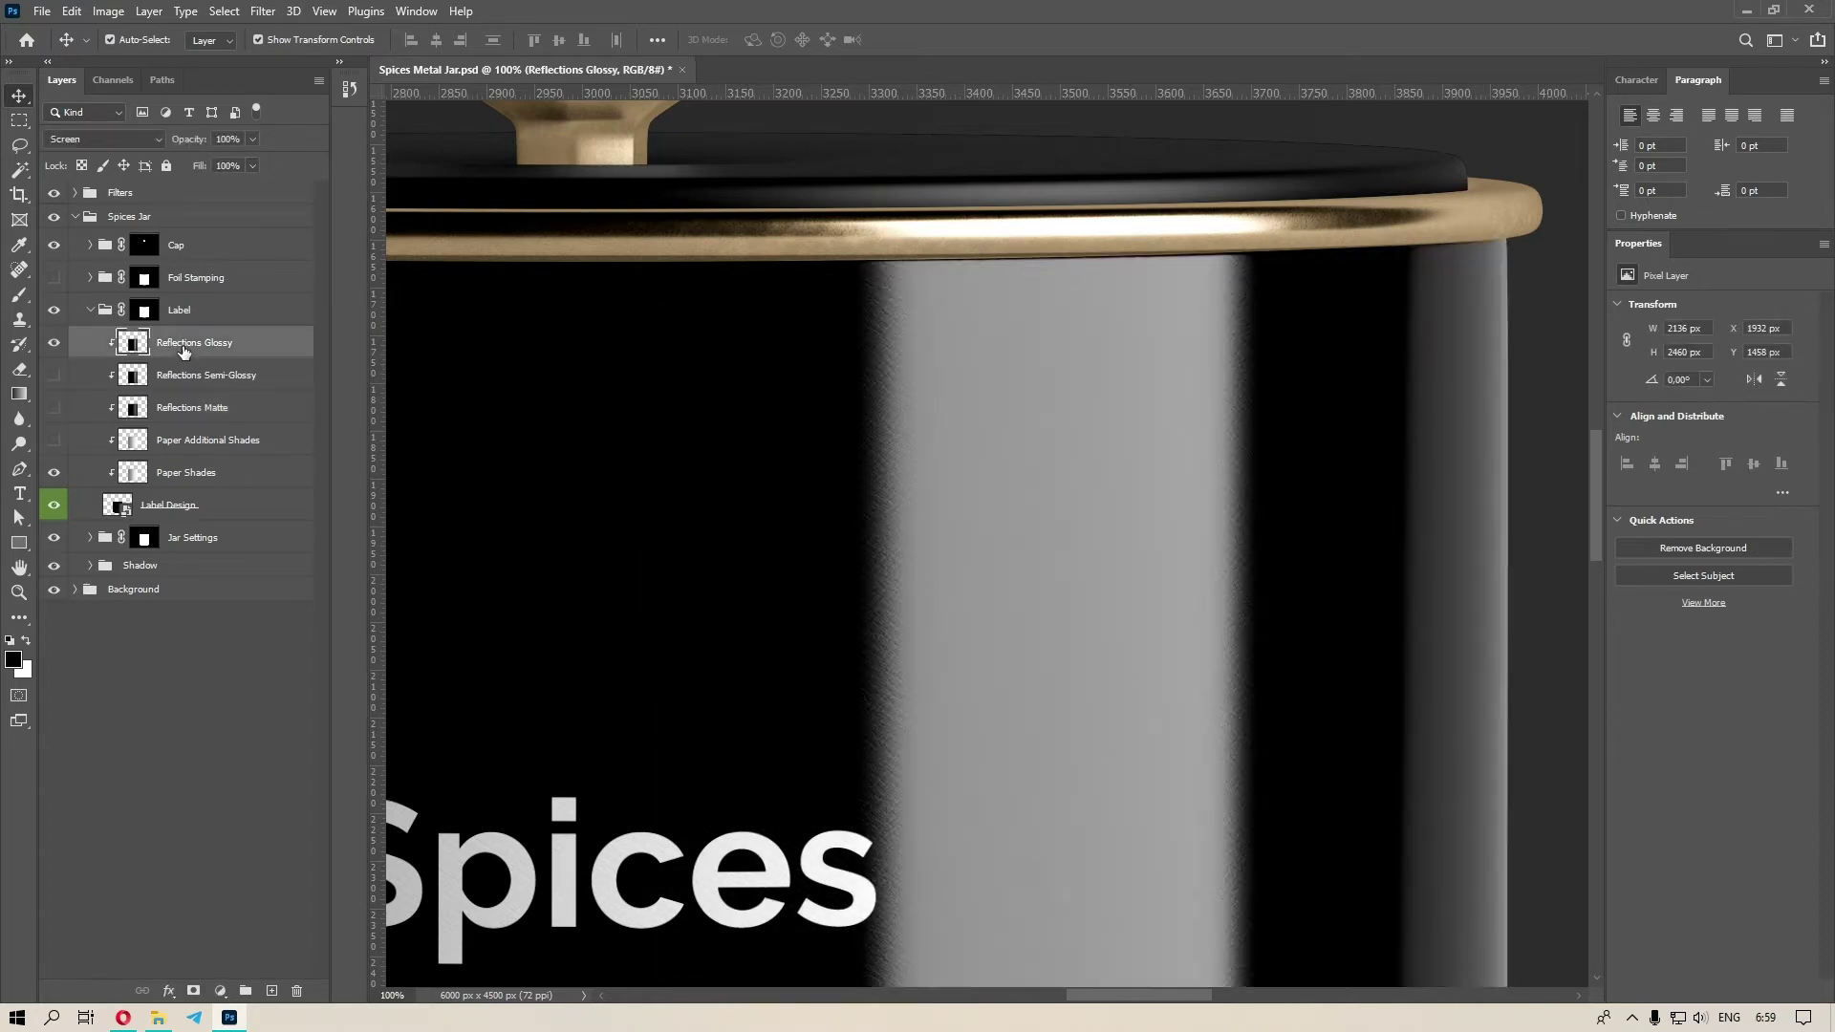
{"action": "left_click", "coordinate": [253, 140]}
{"action": "mouse_move", "coordinate": [239, 158]}
{"action": "left_mouse_down"}
{"action": "mouse_move", "coordinate": [207, 159]}
{"action": "mouse_move", "coordinate": [223, 159]}
{"action": "left_mouse_up"}
{"action": "left_click", "coordinate": [228, 142]}
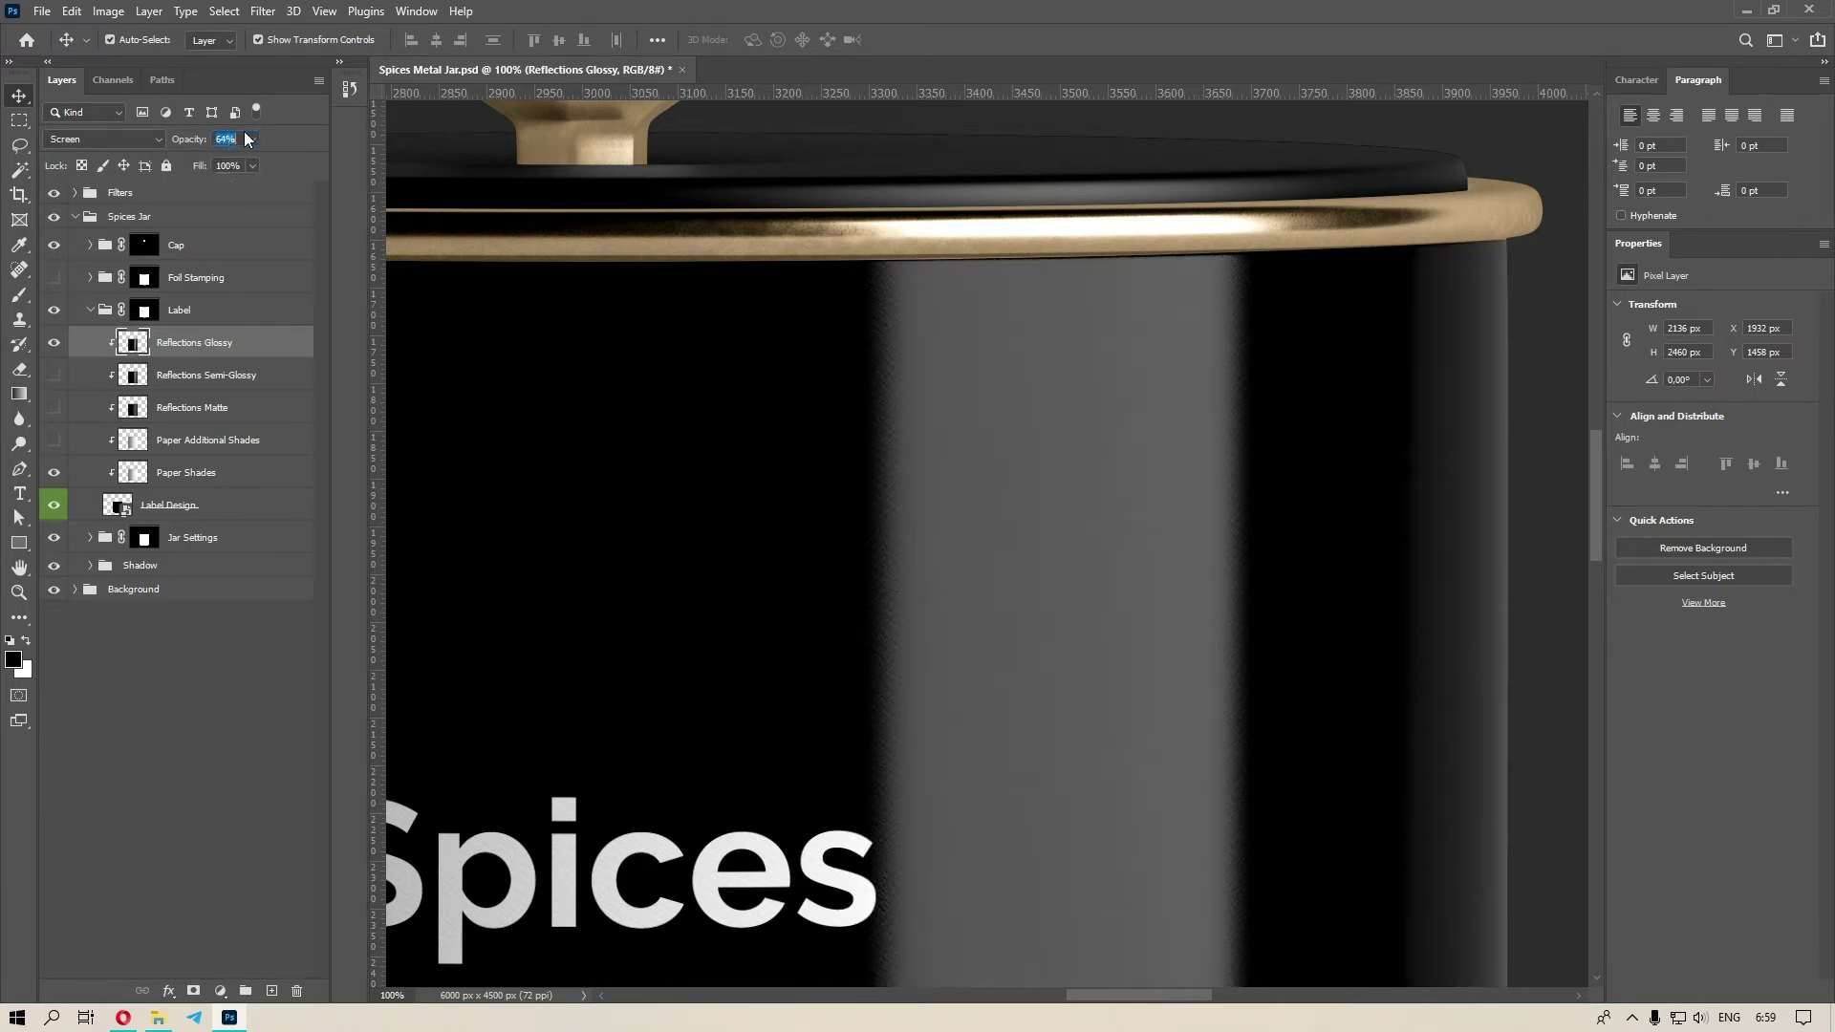
{"action": "key", "text": "Return"}
{"action": "left_click", "coordinate": [167, 769]}
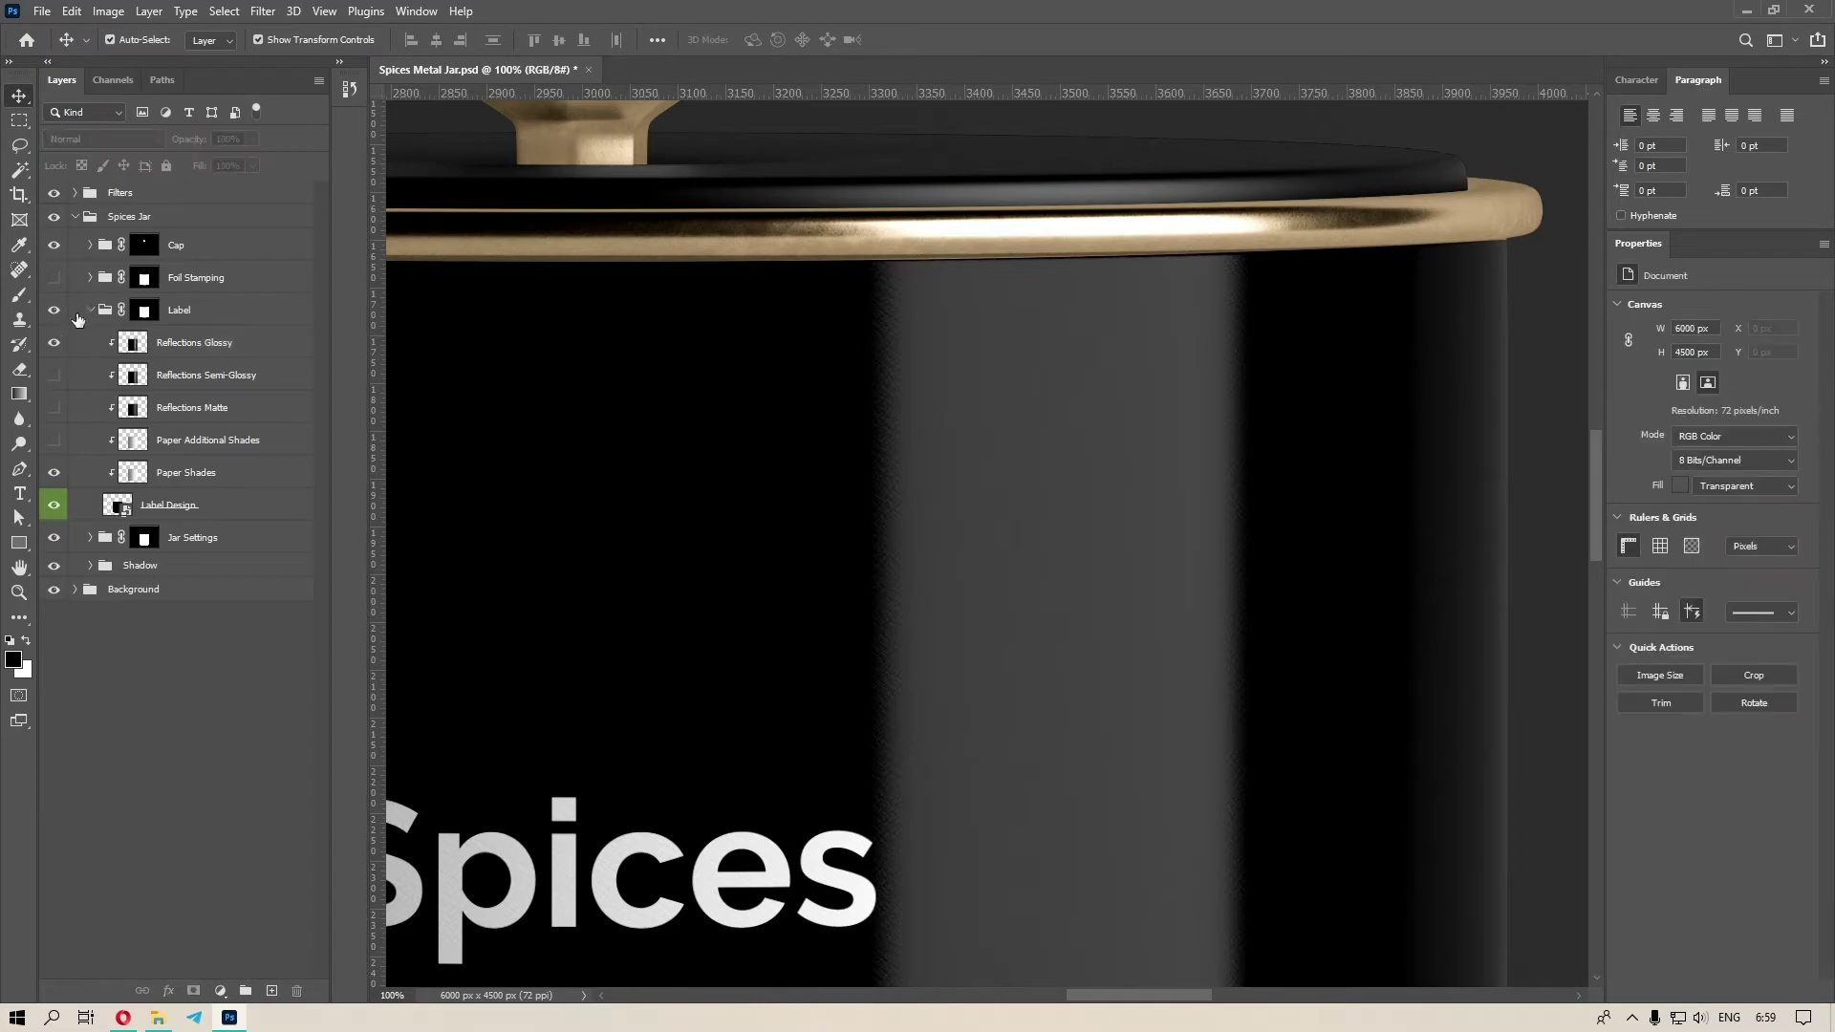
{"action": "left_click", "coordinate": [91, 311]}
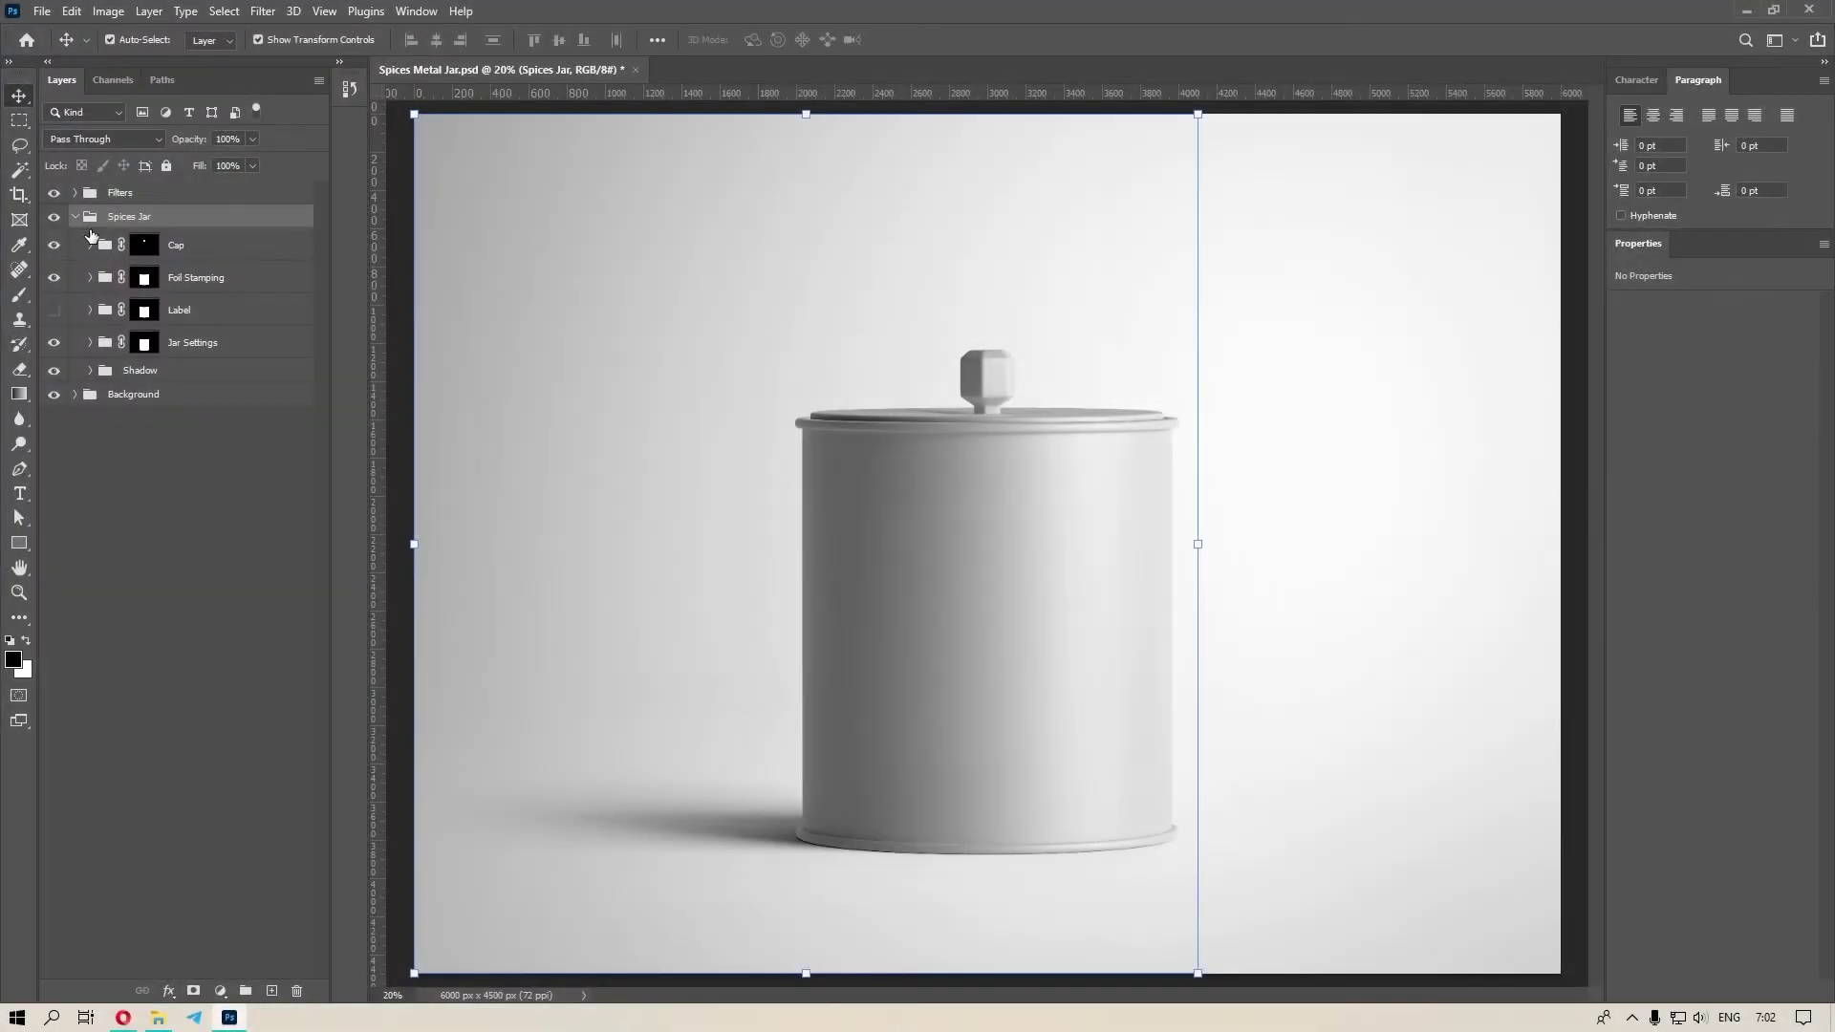
Expand the Foil Stamping group and its Foild Texture 1 subgroup.
{"action": "left_click", "coordinate": [106, 279]}
{"action": "left_click", "coordinate": [91, 278]}
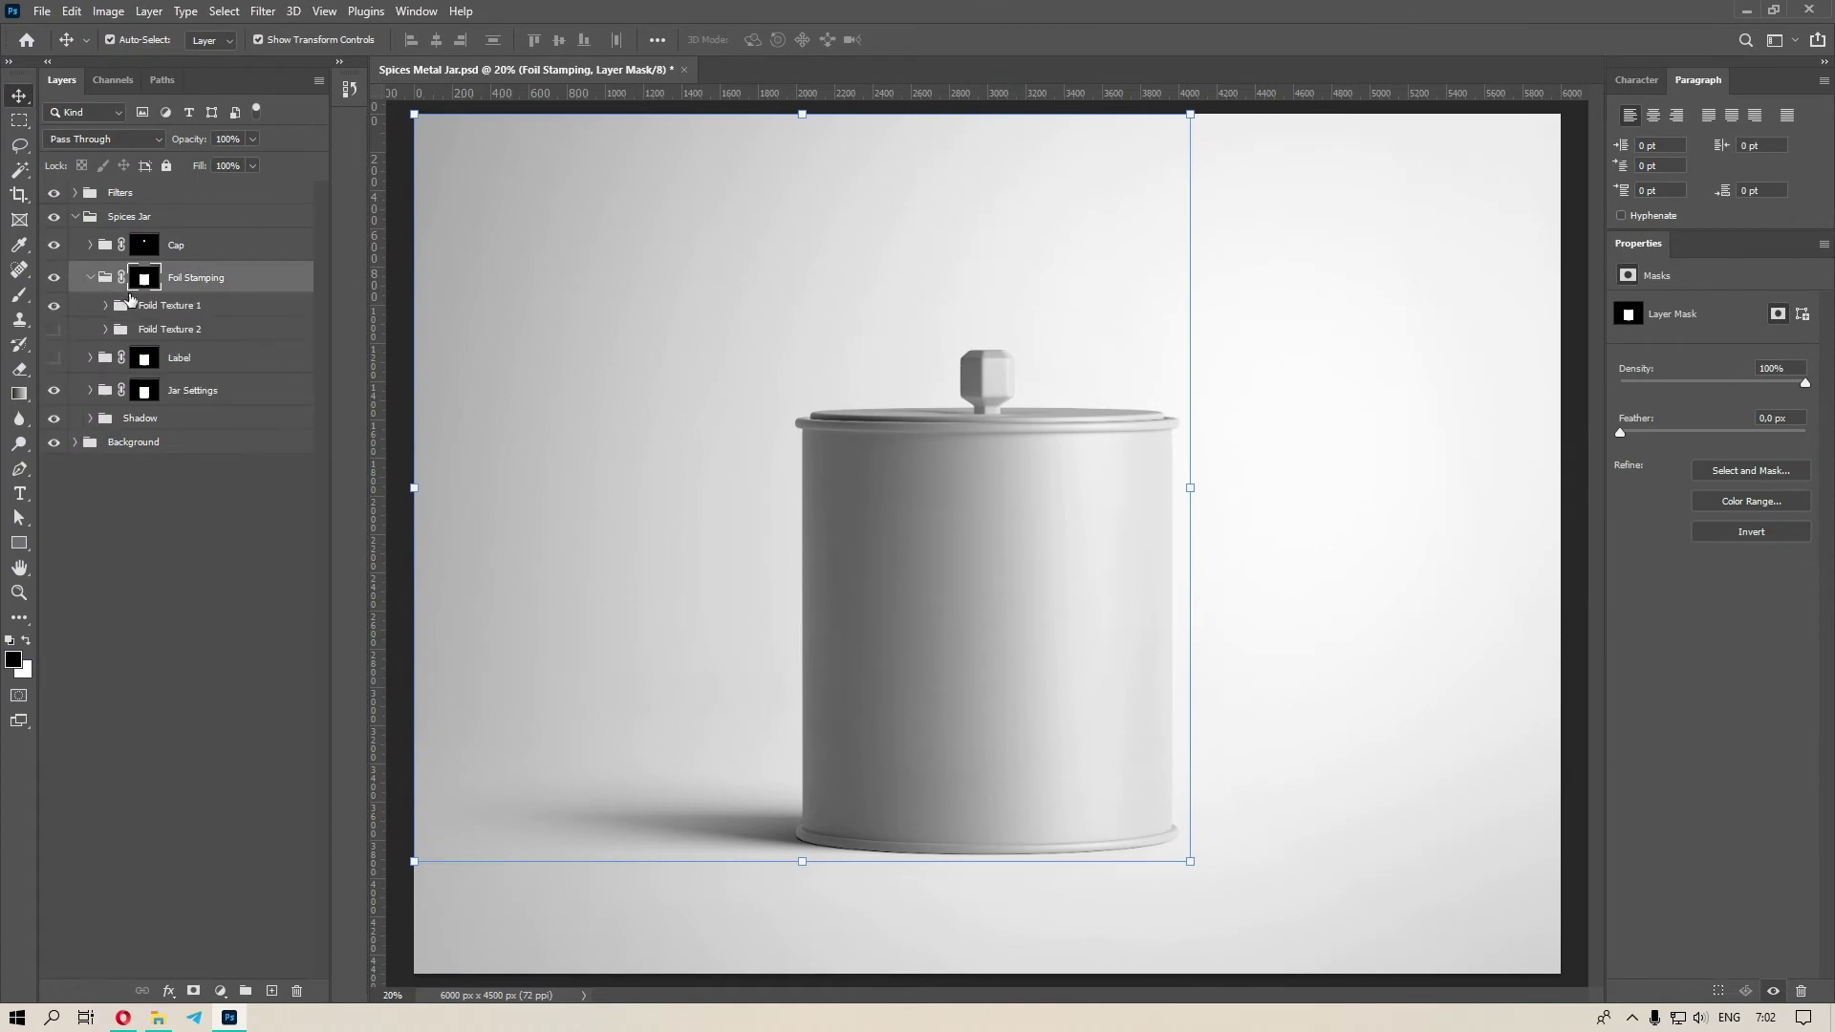
{"action": "left_click", "coordinate": [152, 306]}
{"action": "left_click", "coordinate": [107, 306]}
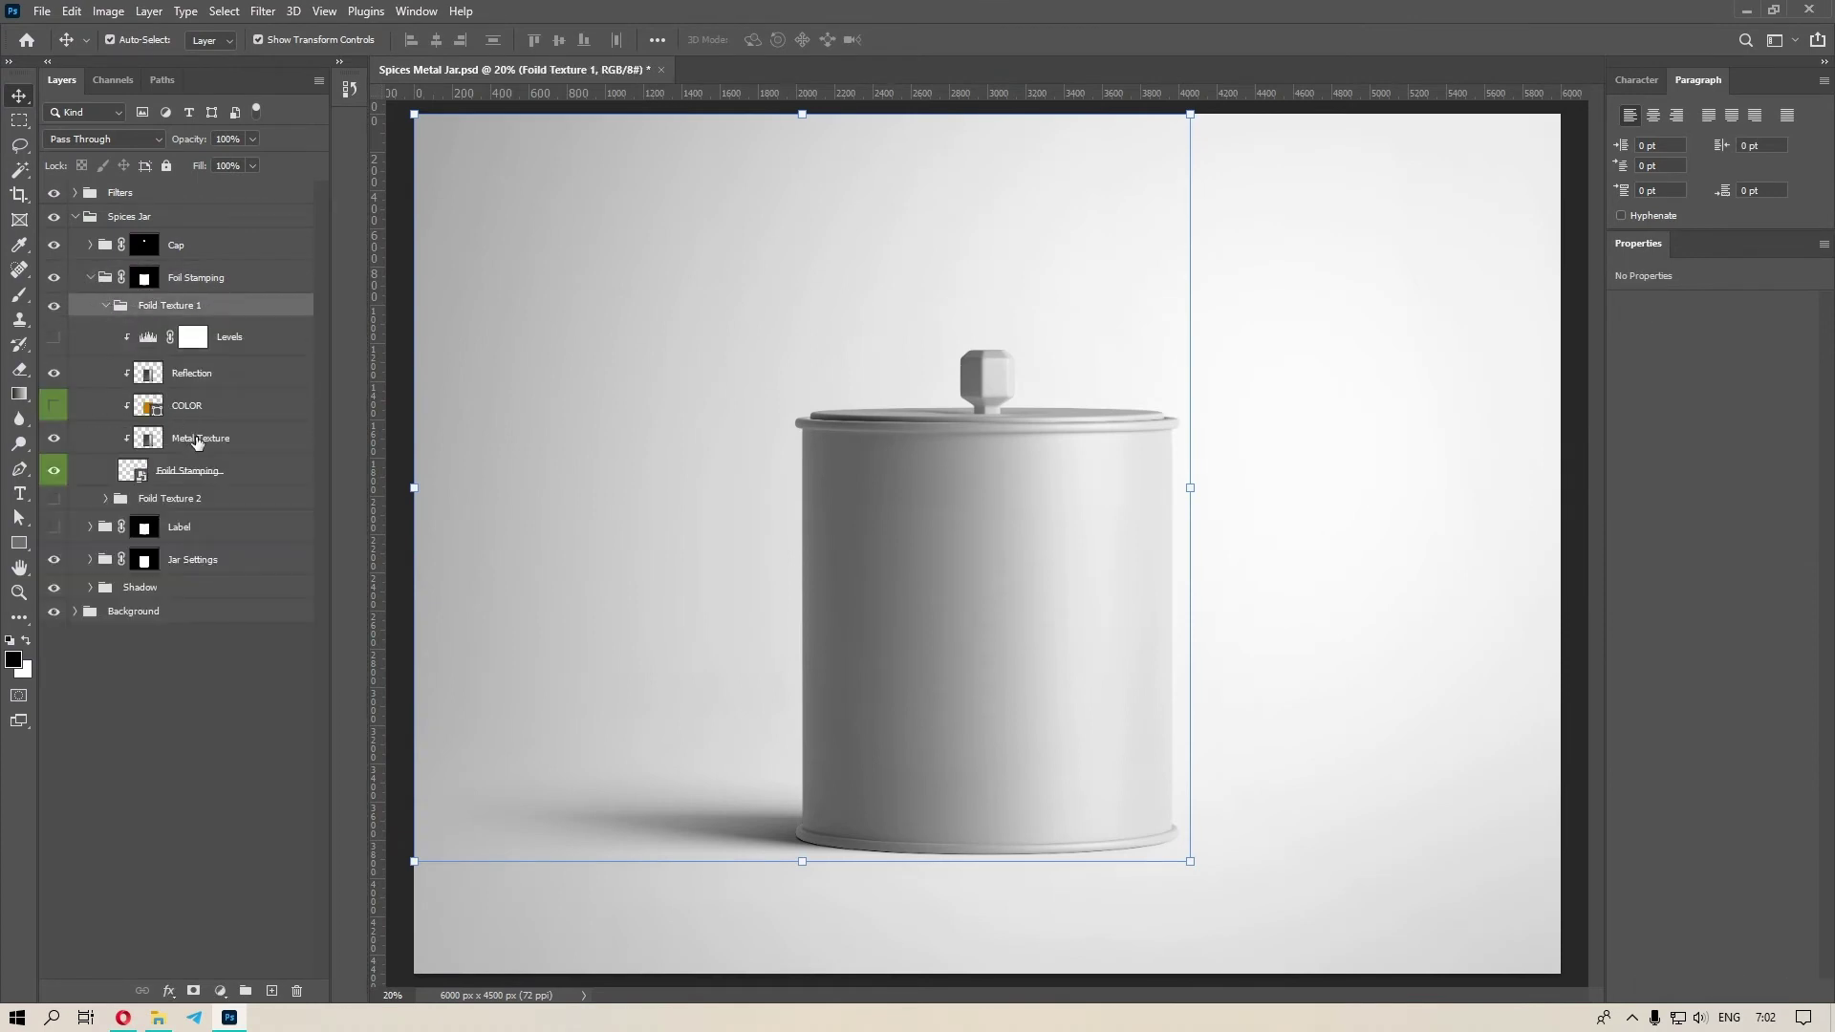
Show the Light Label layer inside the Foild Stamping smart object, then save and close its contents.
{"action": "right_click", "coordinate": [202, 481]}
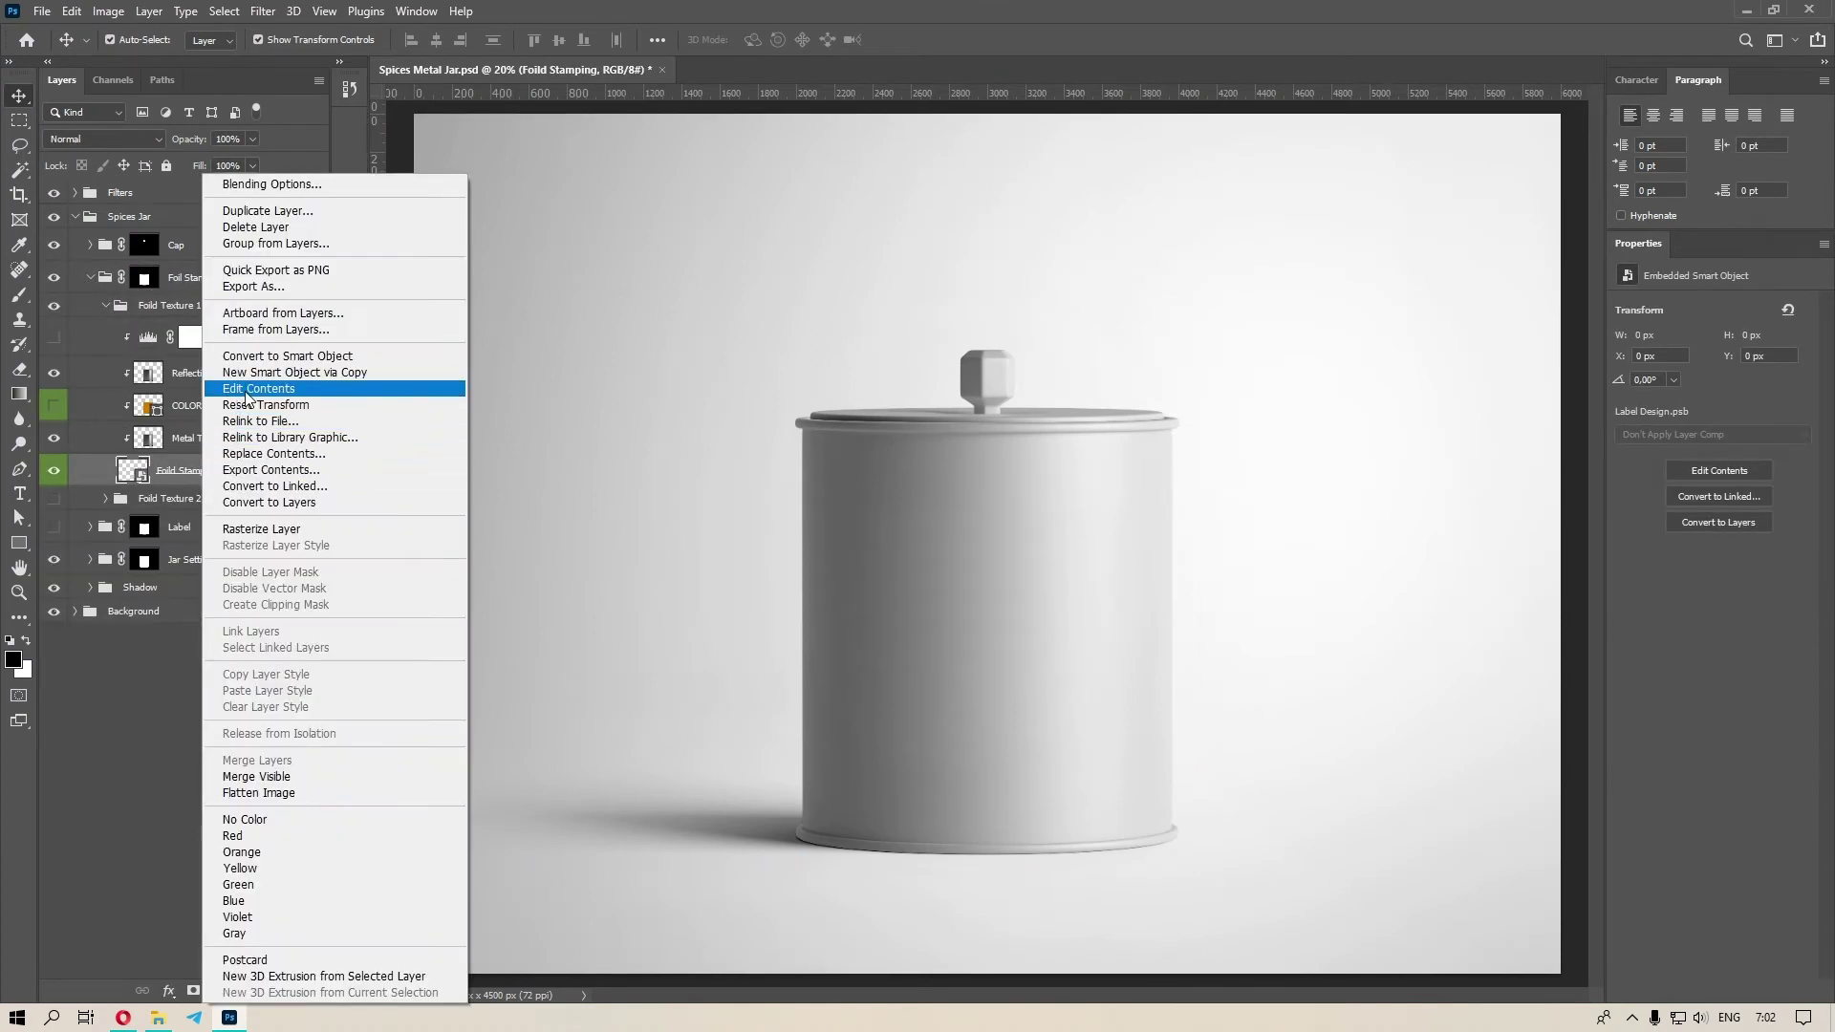
{"action": "left_click", "coordinate": [244, 391]}
{"action": "left_click", "coordinate": [54, 197]}
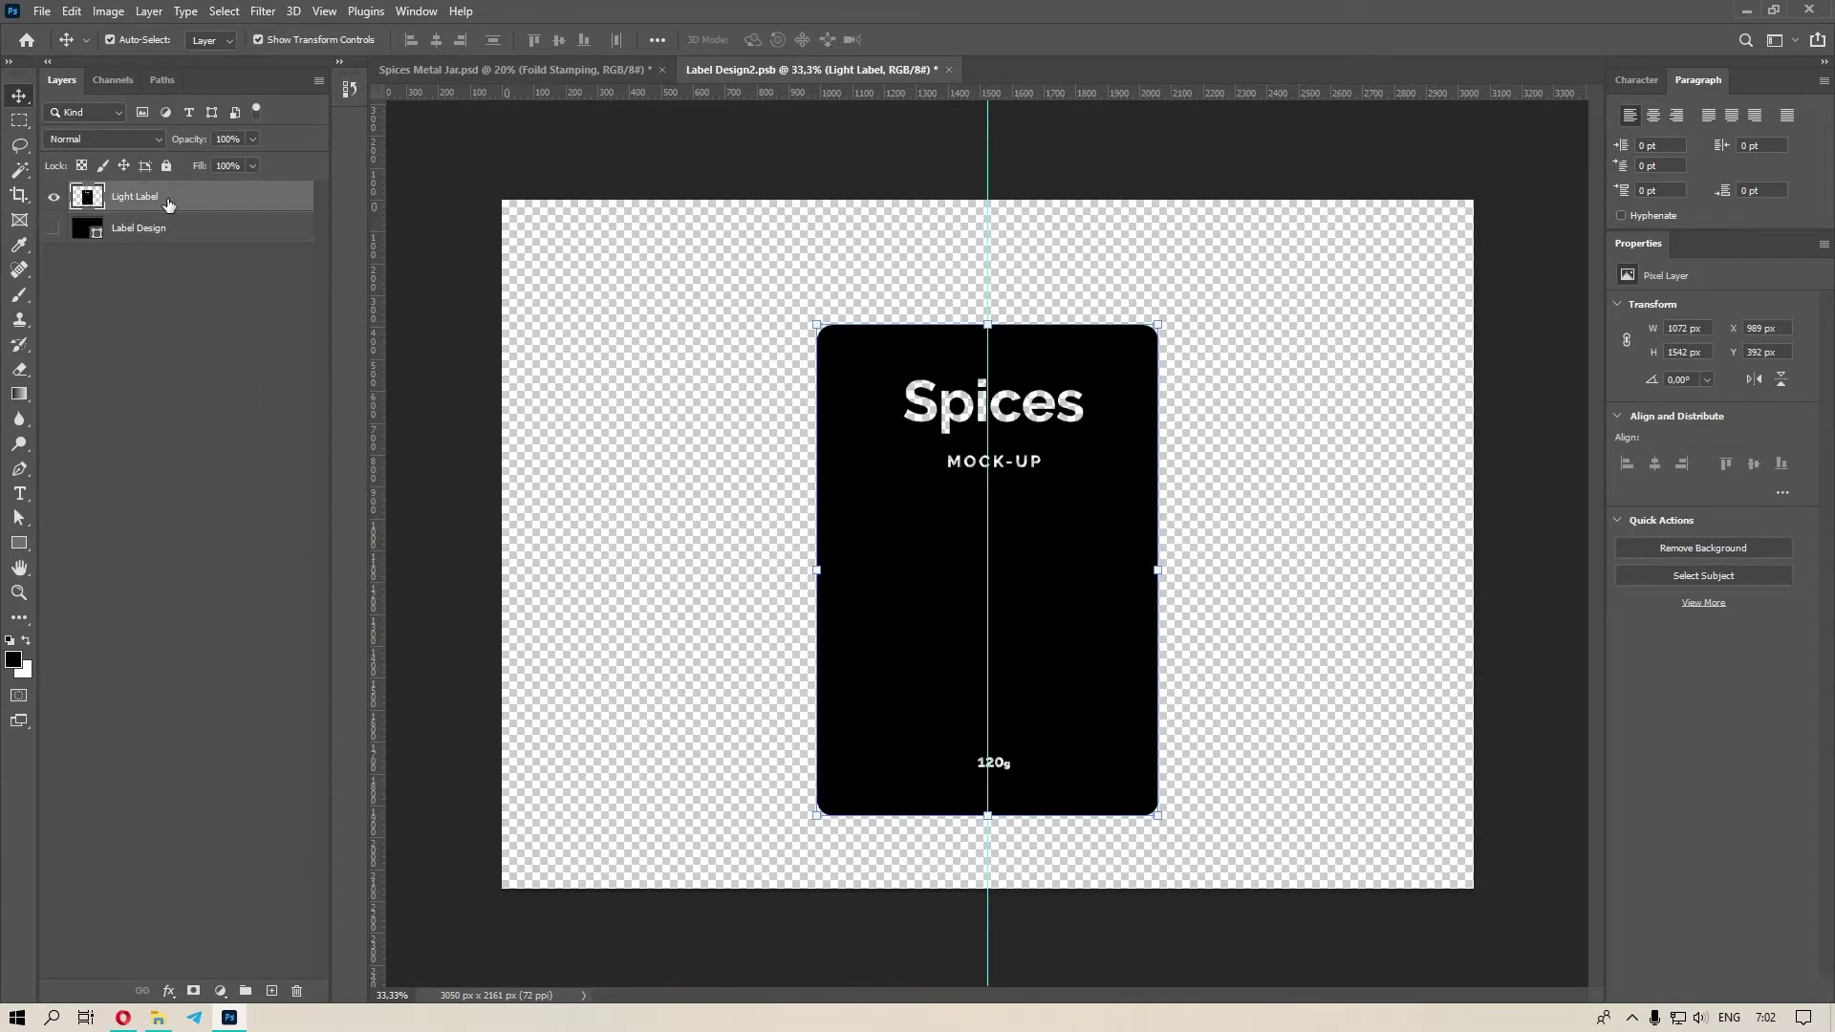
{"action": "left_click", "coordinate": [949, 69]}
{"action": "left_click", "coordinate": [835, 377]}
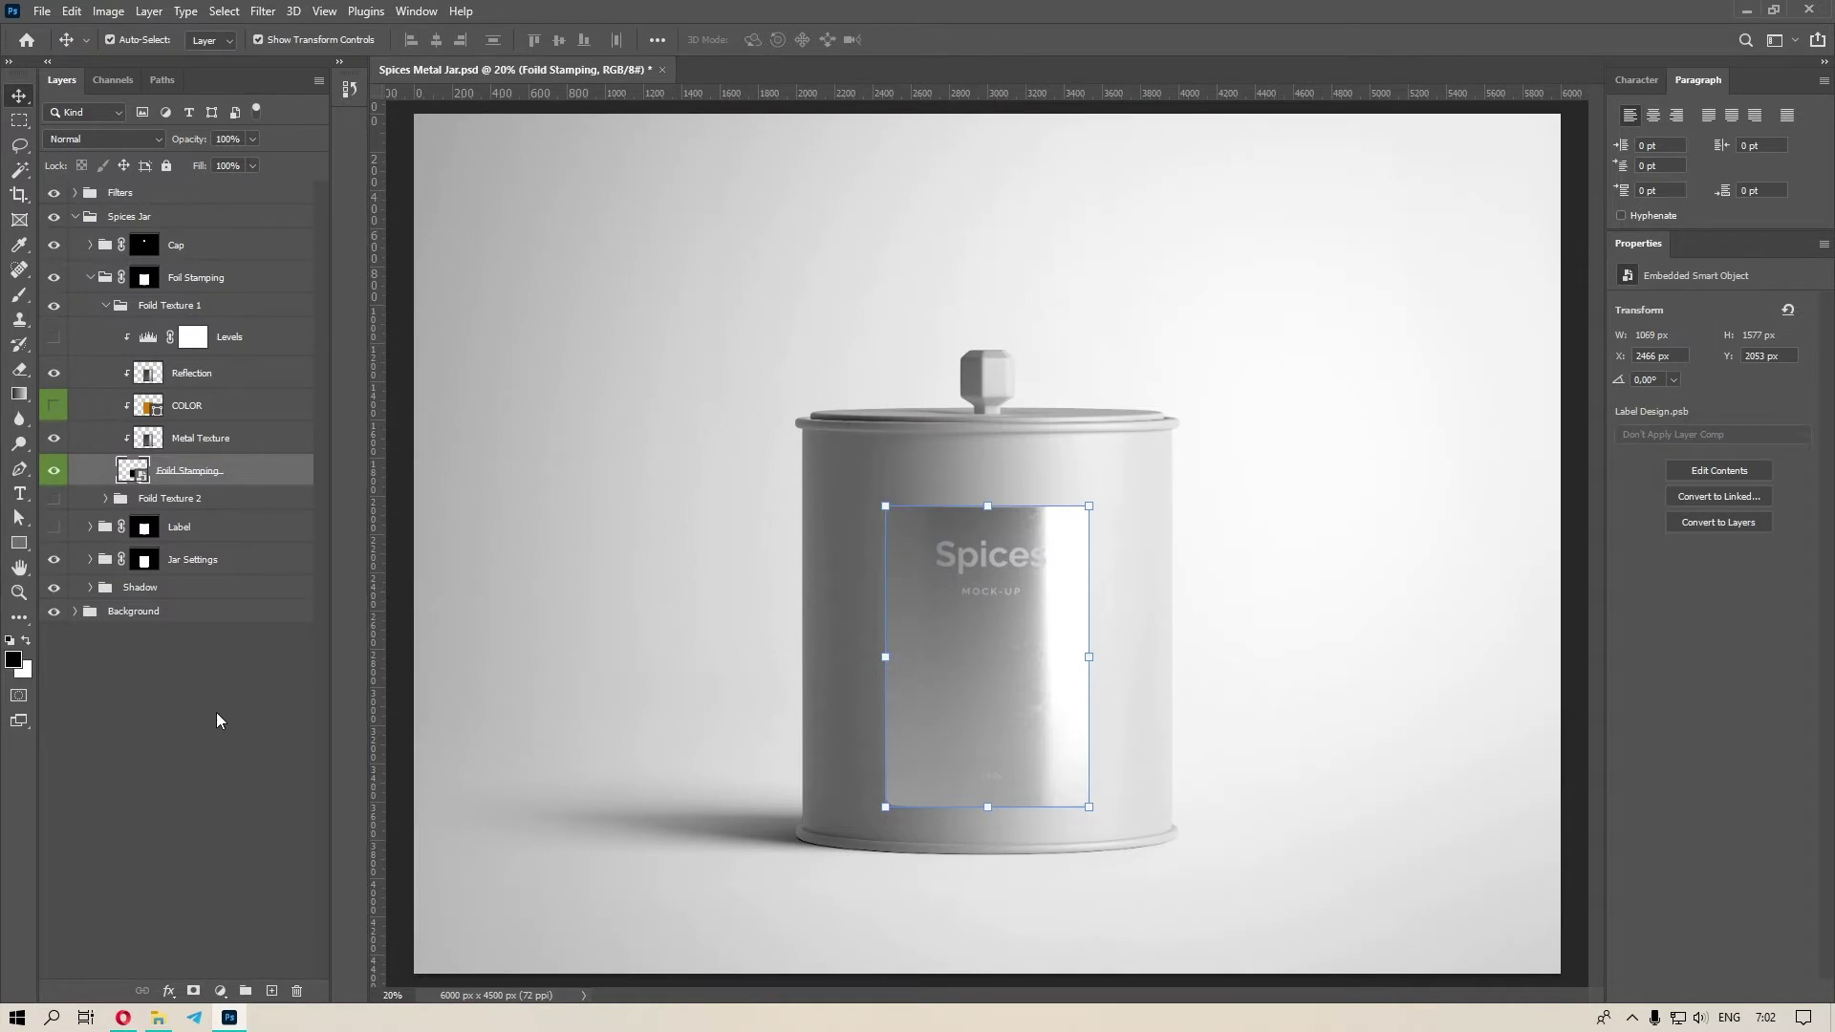
{"action": "left_click", "coordinate": [217, 713]}
Inspect the foil's metal texture up close and show the COLOR layer of the Foild Texture 1 group.
{"action": "scroll", "coordinate": [936, 712], "scroll_direction": "up", "scroll_amount": 5}
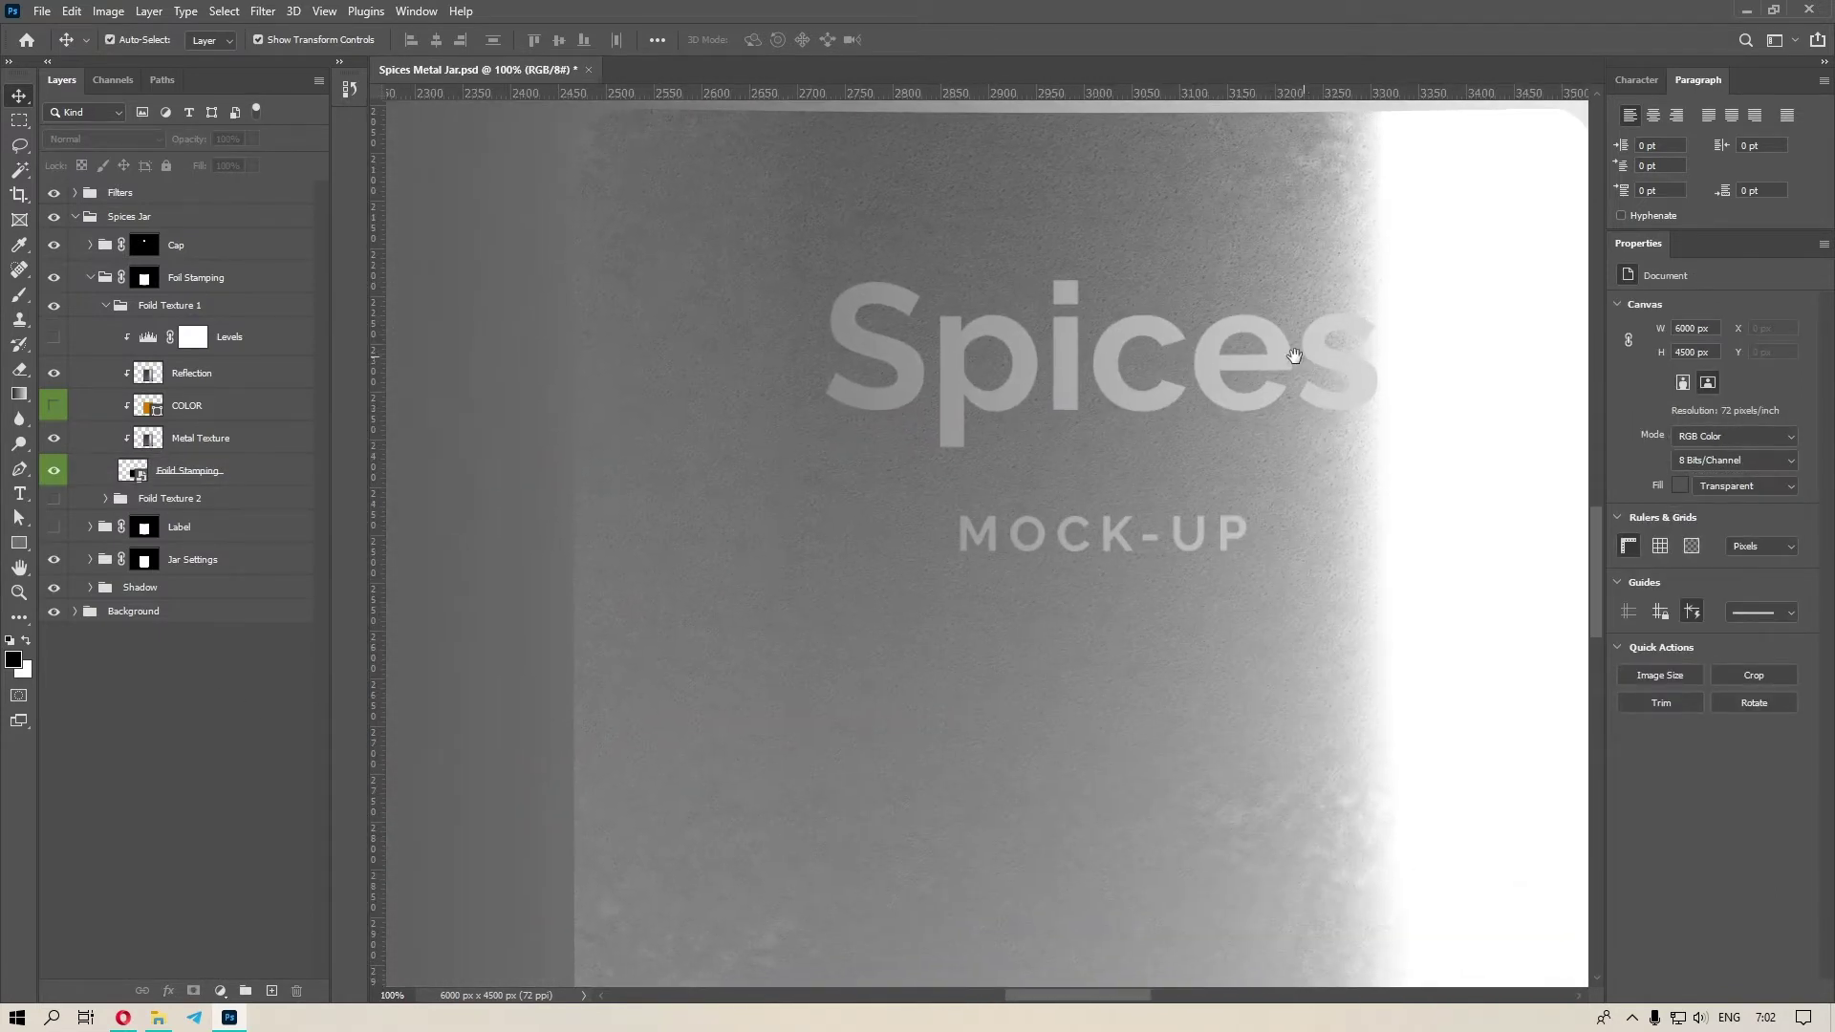
{"action": "left_click_drag", "start_coordinate": [1294, 355], "coordinate": [1351, 499]}
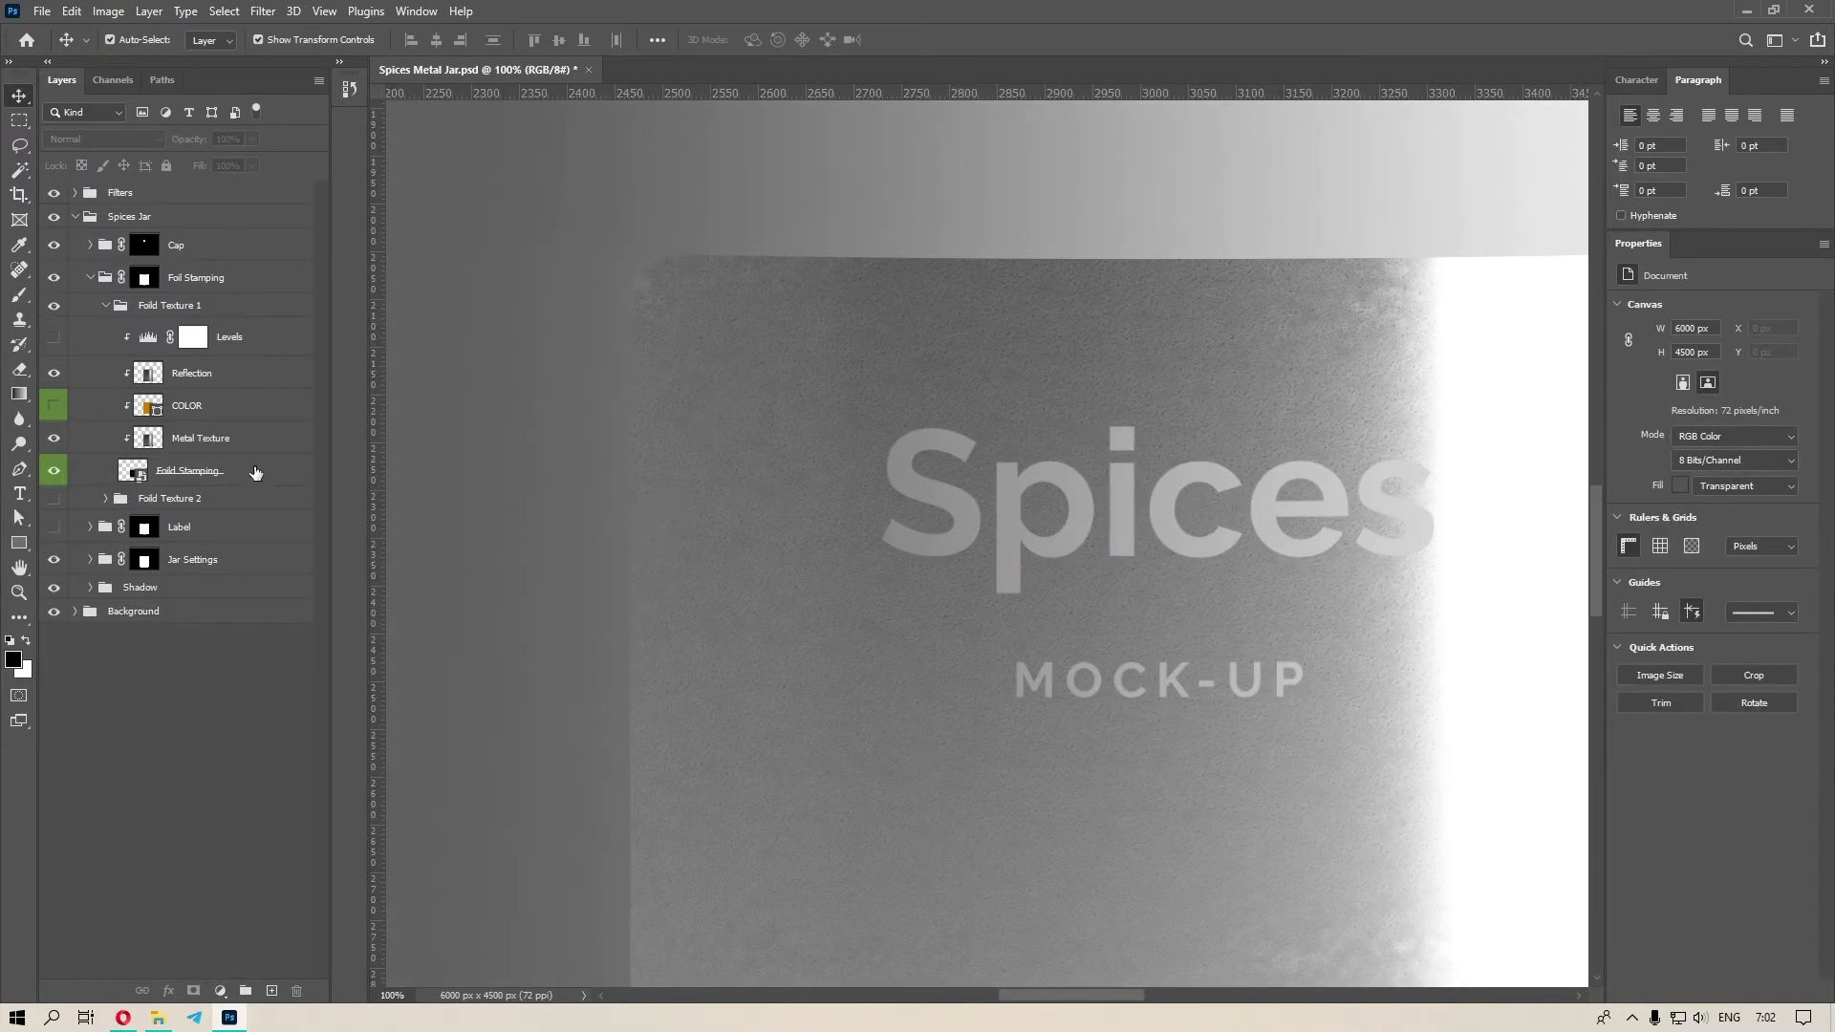
{"action": "left_click", "coordinate": [54, 406]}
{"action": "key", "text": "ctrl+0"}
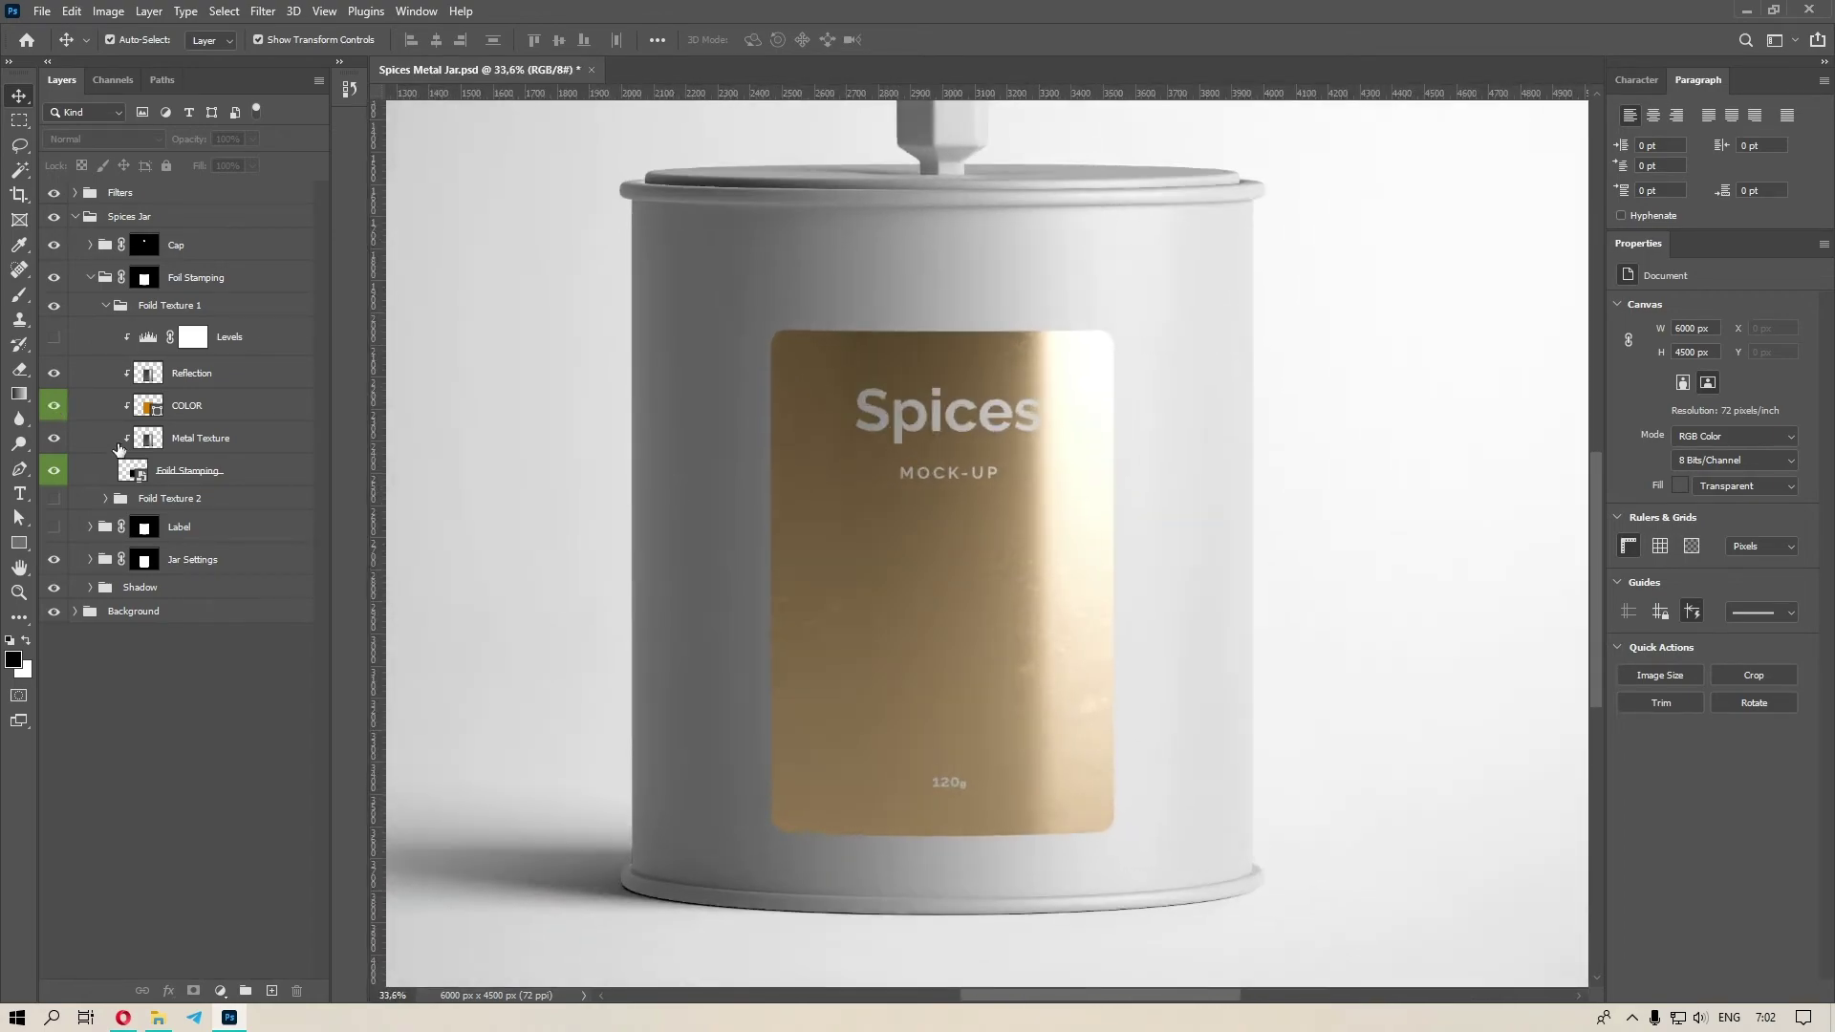
Try other hues for the foil's COLOR fill in the Foild Texture 1 group.
{"action": "left_click", "coordinate": [222, 374]}
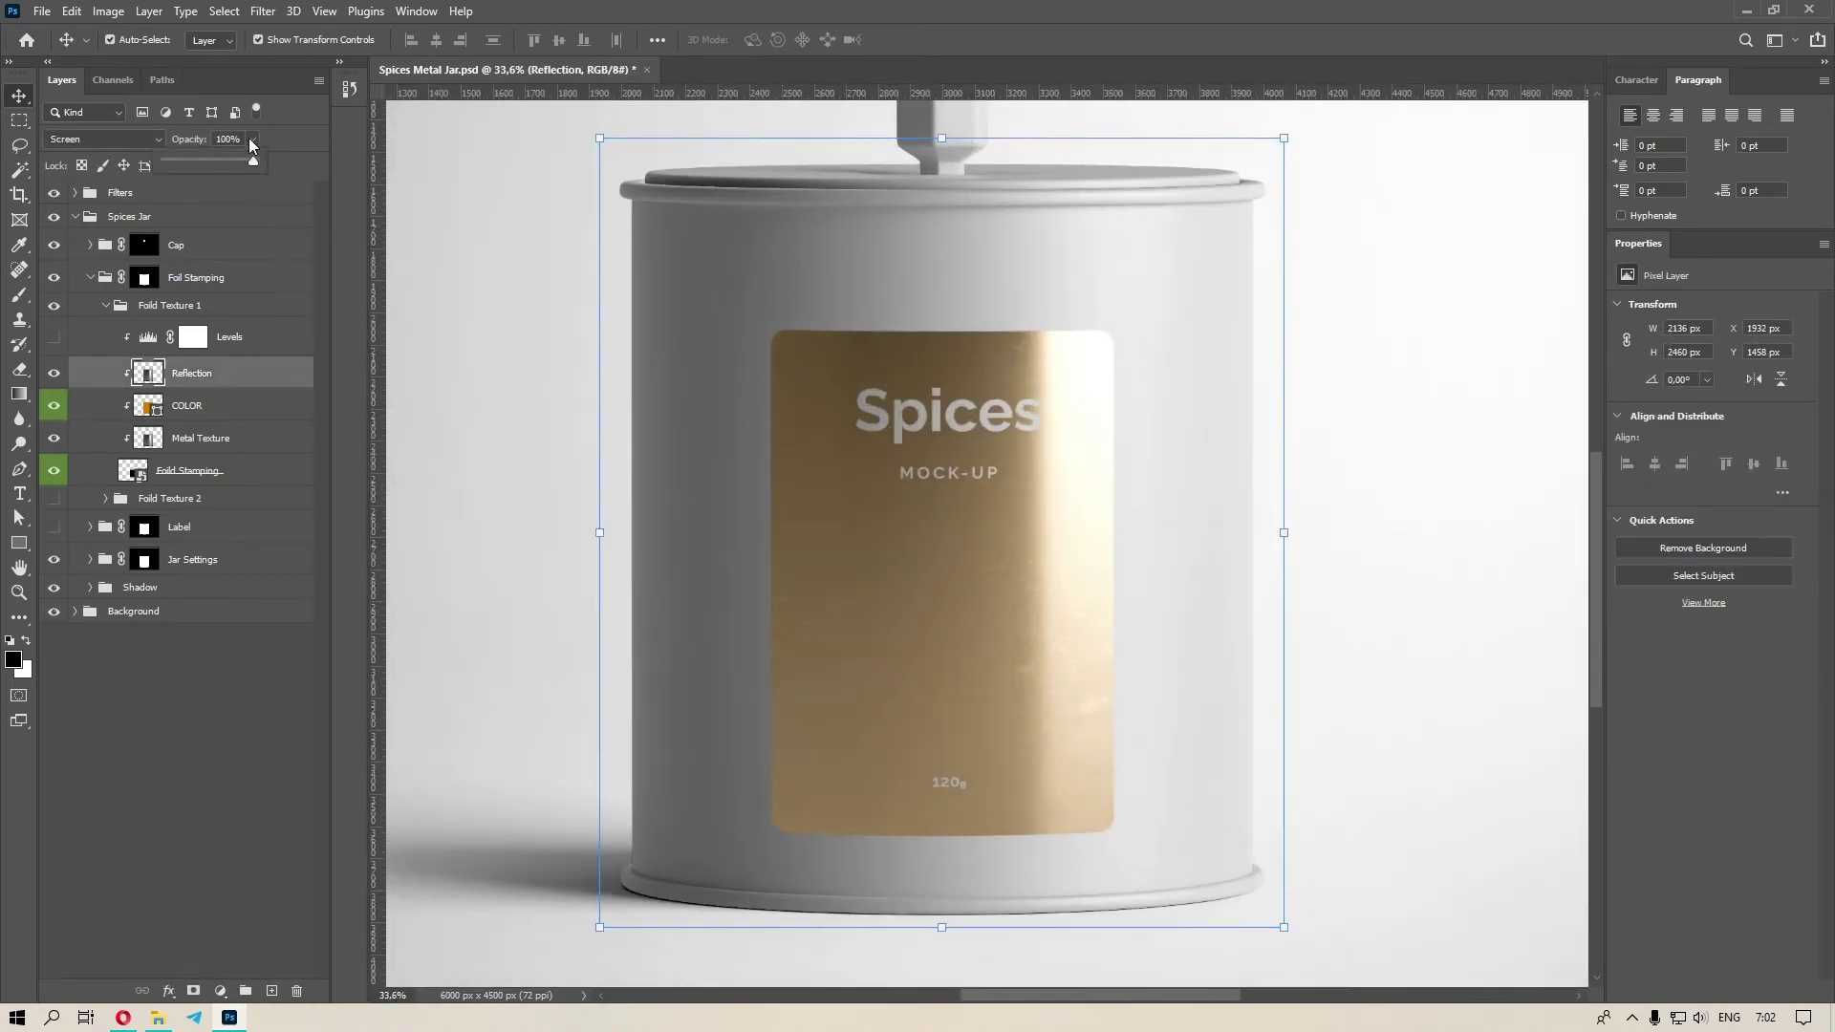
{"action": "double_click", "coordinate": [147, 405]}
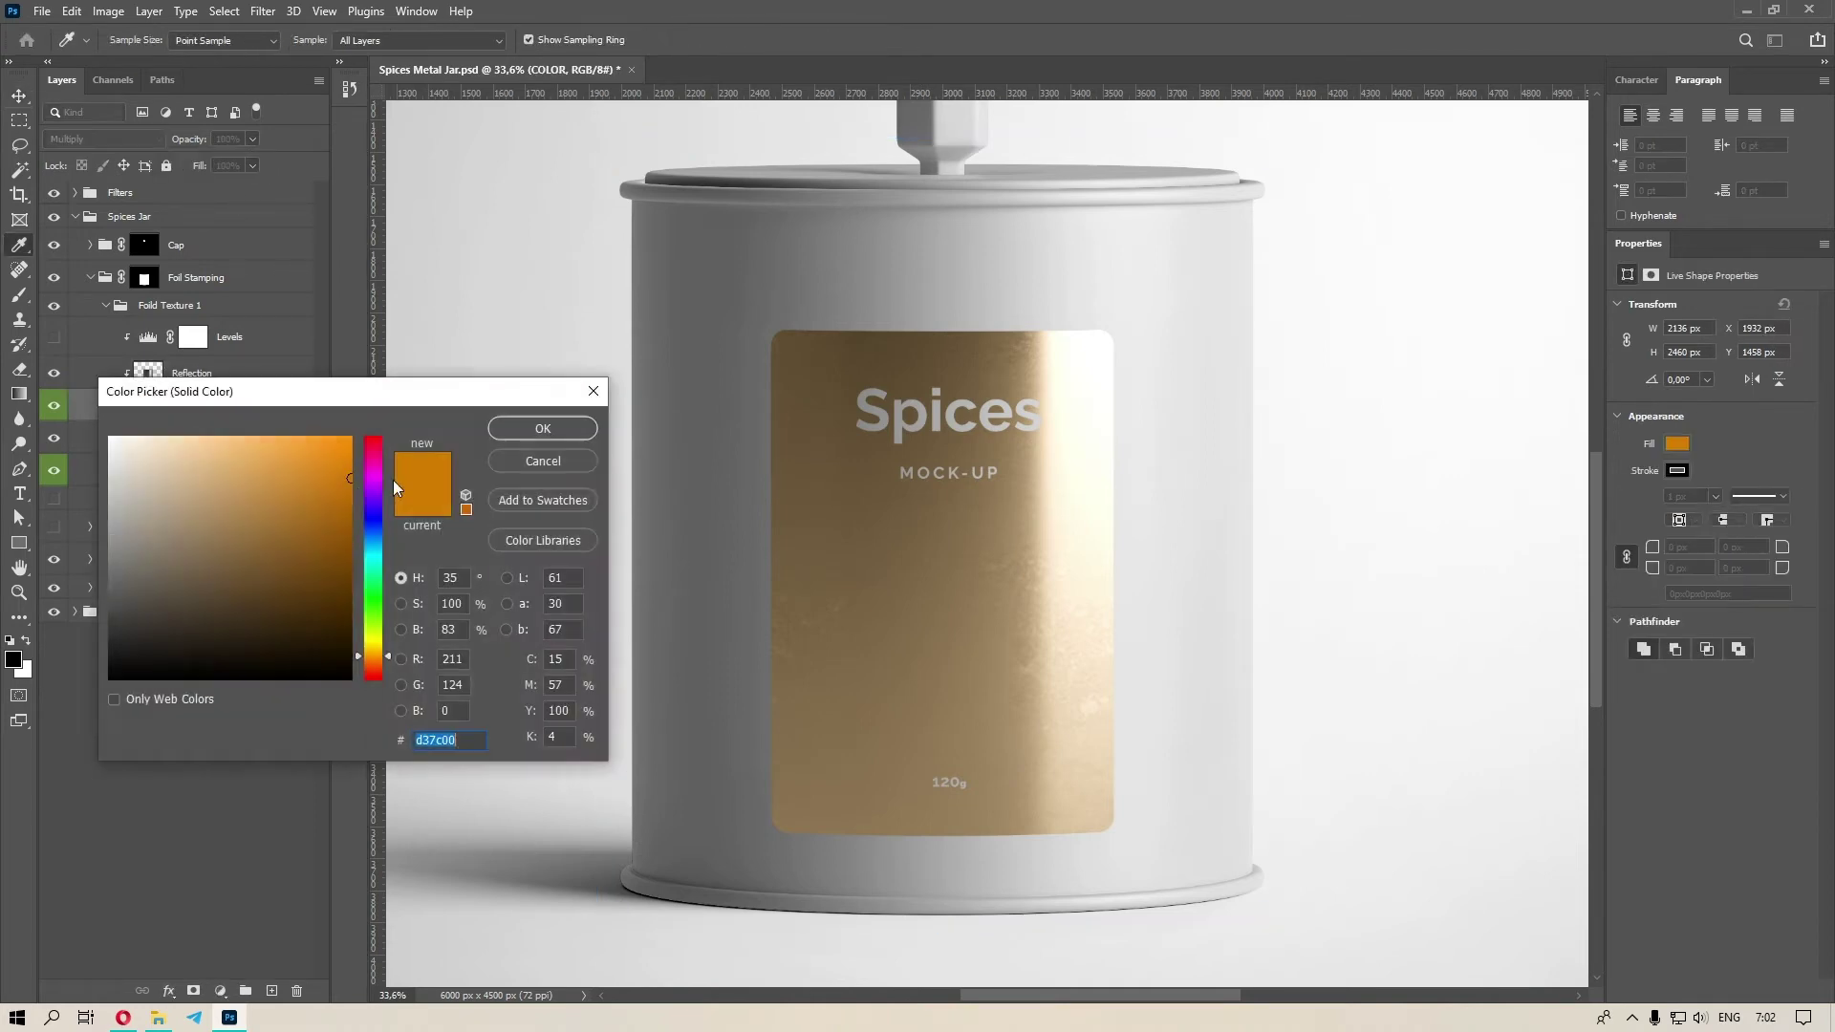
{"action": "mouse_move", "coordinate": [375, 619]}
{"action": "left_mouse_down"}
{"action": "mouse_move", "coordinate": [377, 486]}
{"action": "mouse_move", "coordinate": [374, 619]}
{"action": "left_mouse_up"}
{"action": "left_click", "coordinate": [380, 656]}
{"action": "left_click", "coordinate": [593, 391]}
{"action": "key", "text": "v"}
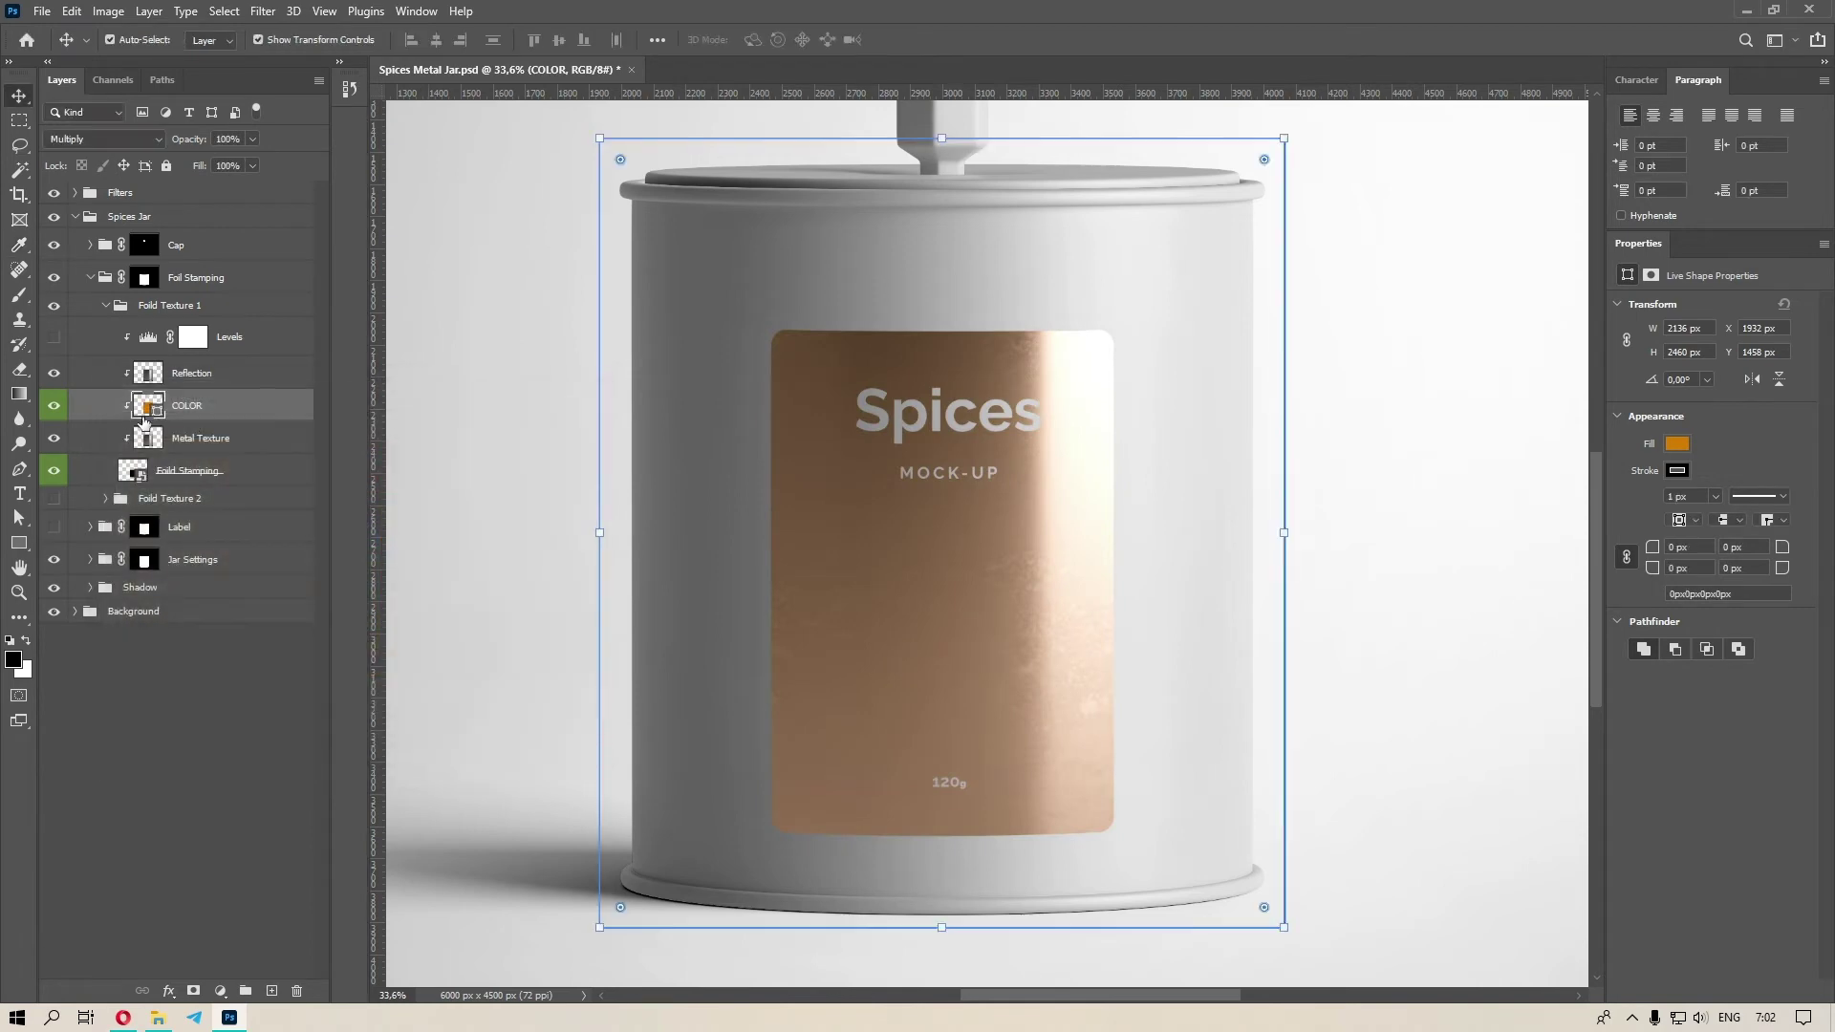
Try a lower opacity for the foil's Reflection layer and preview the Levels adjustment in Foild Texture 1.
{"action": "left_click", "coordinate": [204, 378]}
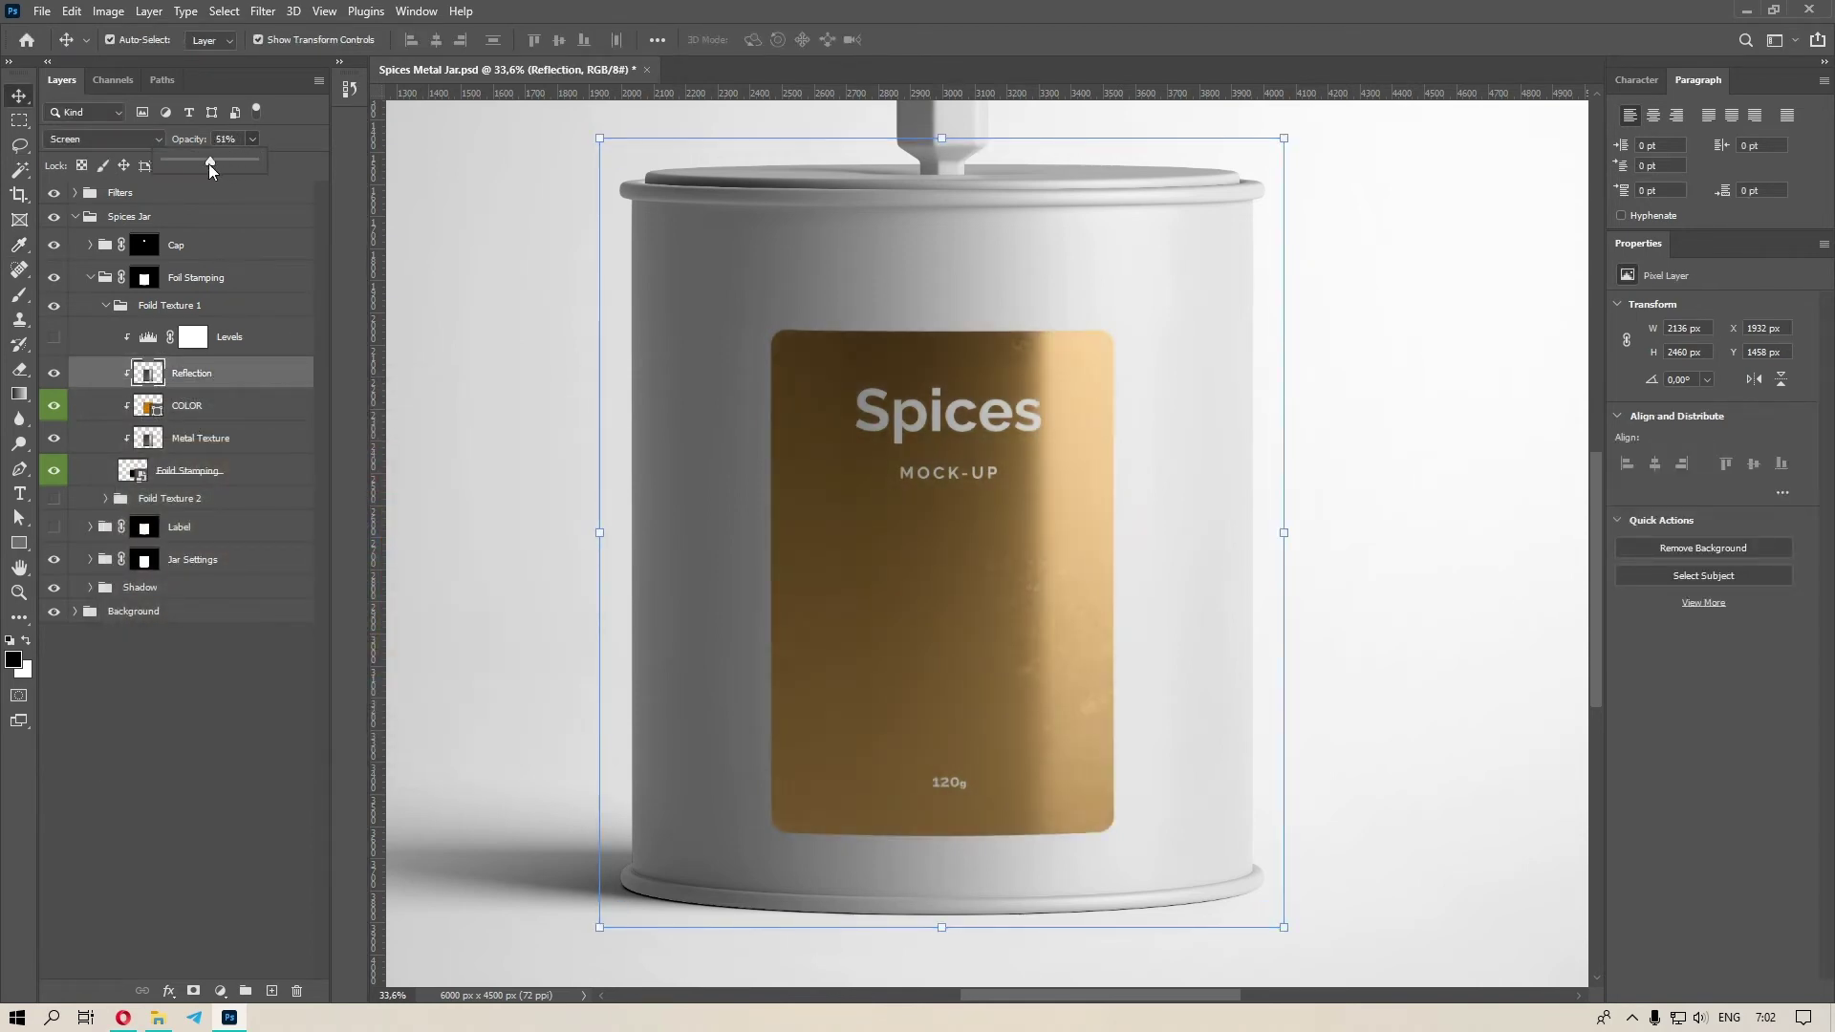
{"action": "left_click_drag", "start_coordinate": [209, 164], "coordinate": [294, 165]}
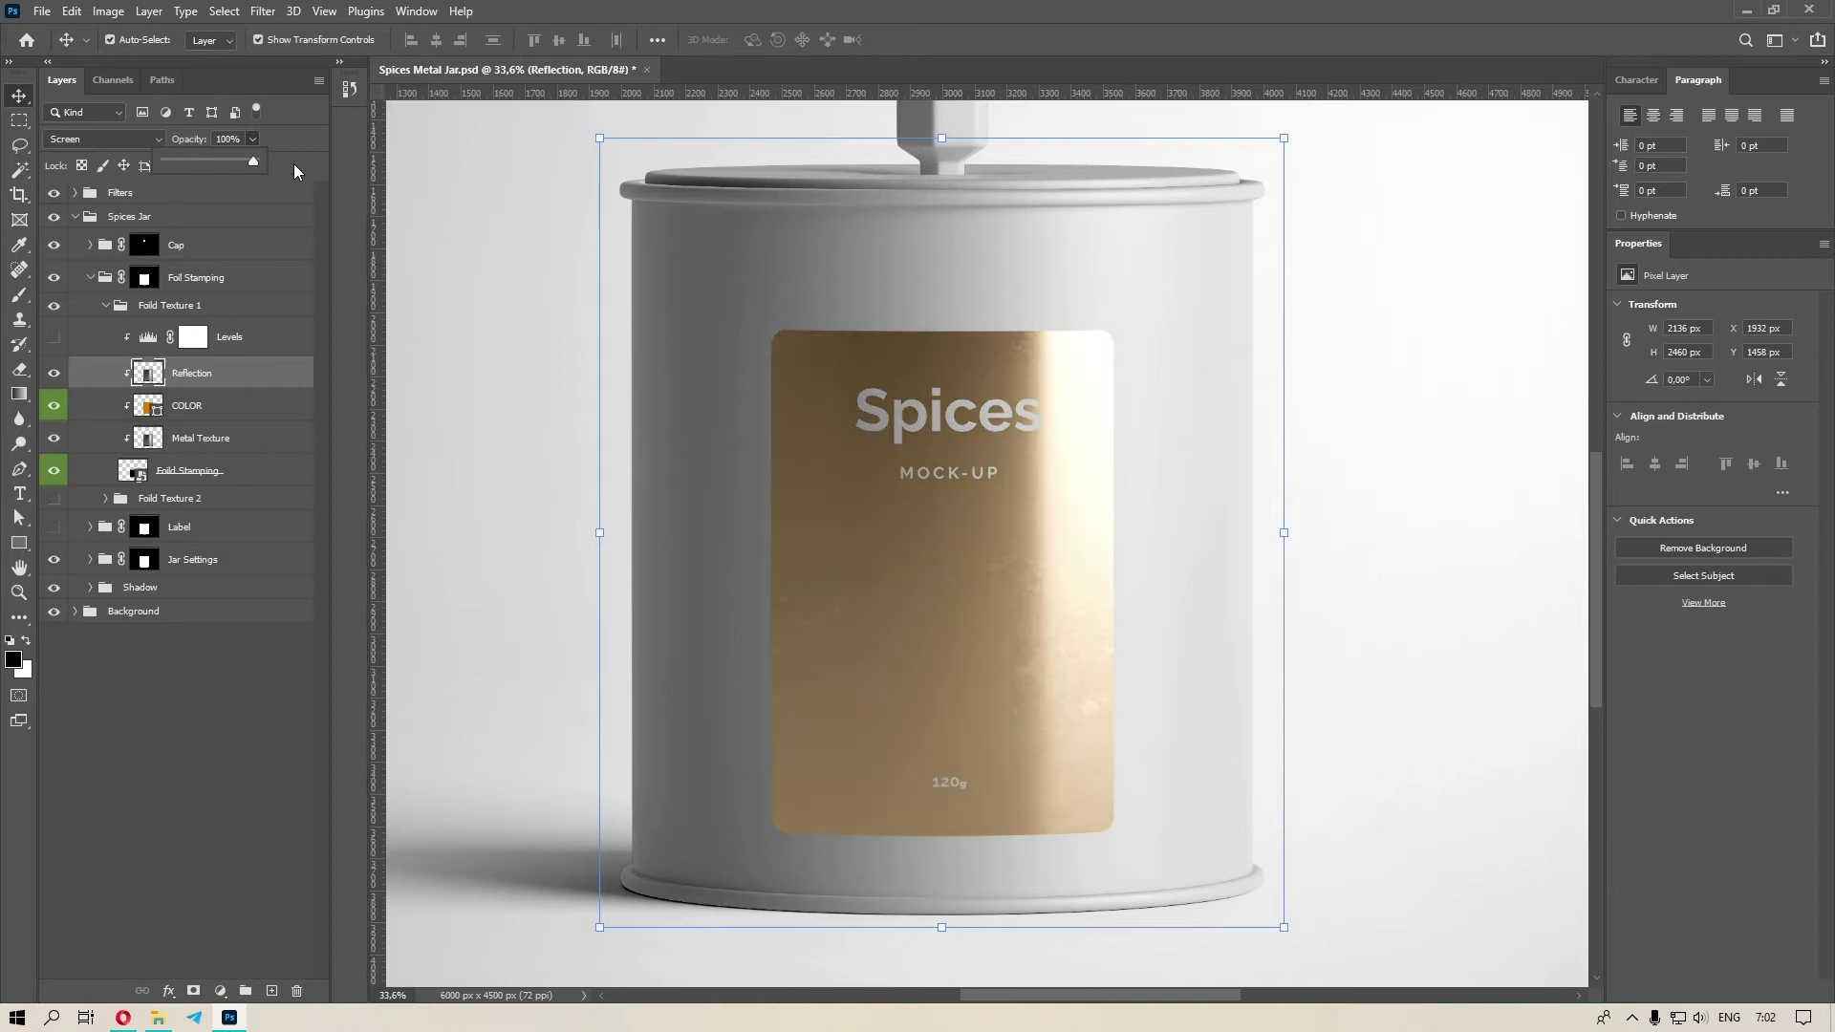
{"action": "left_click", "coordinate": [250, 346]}
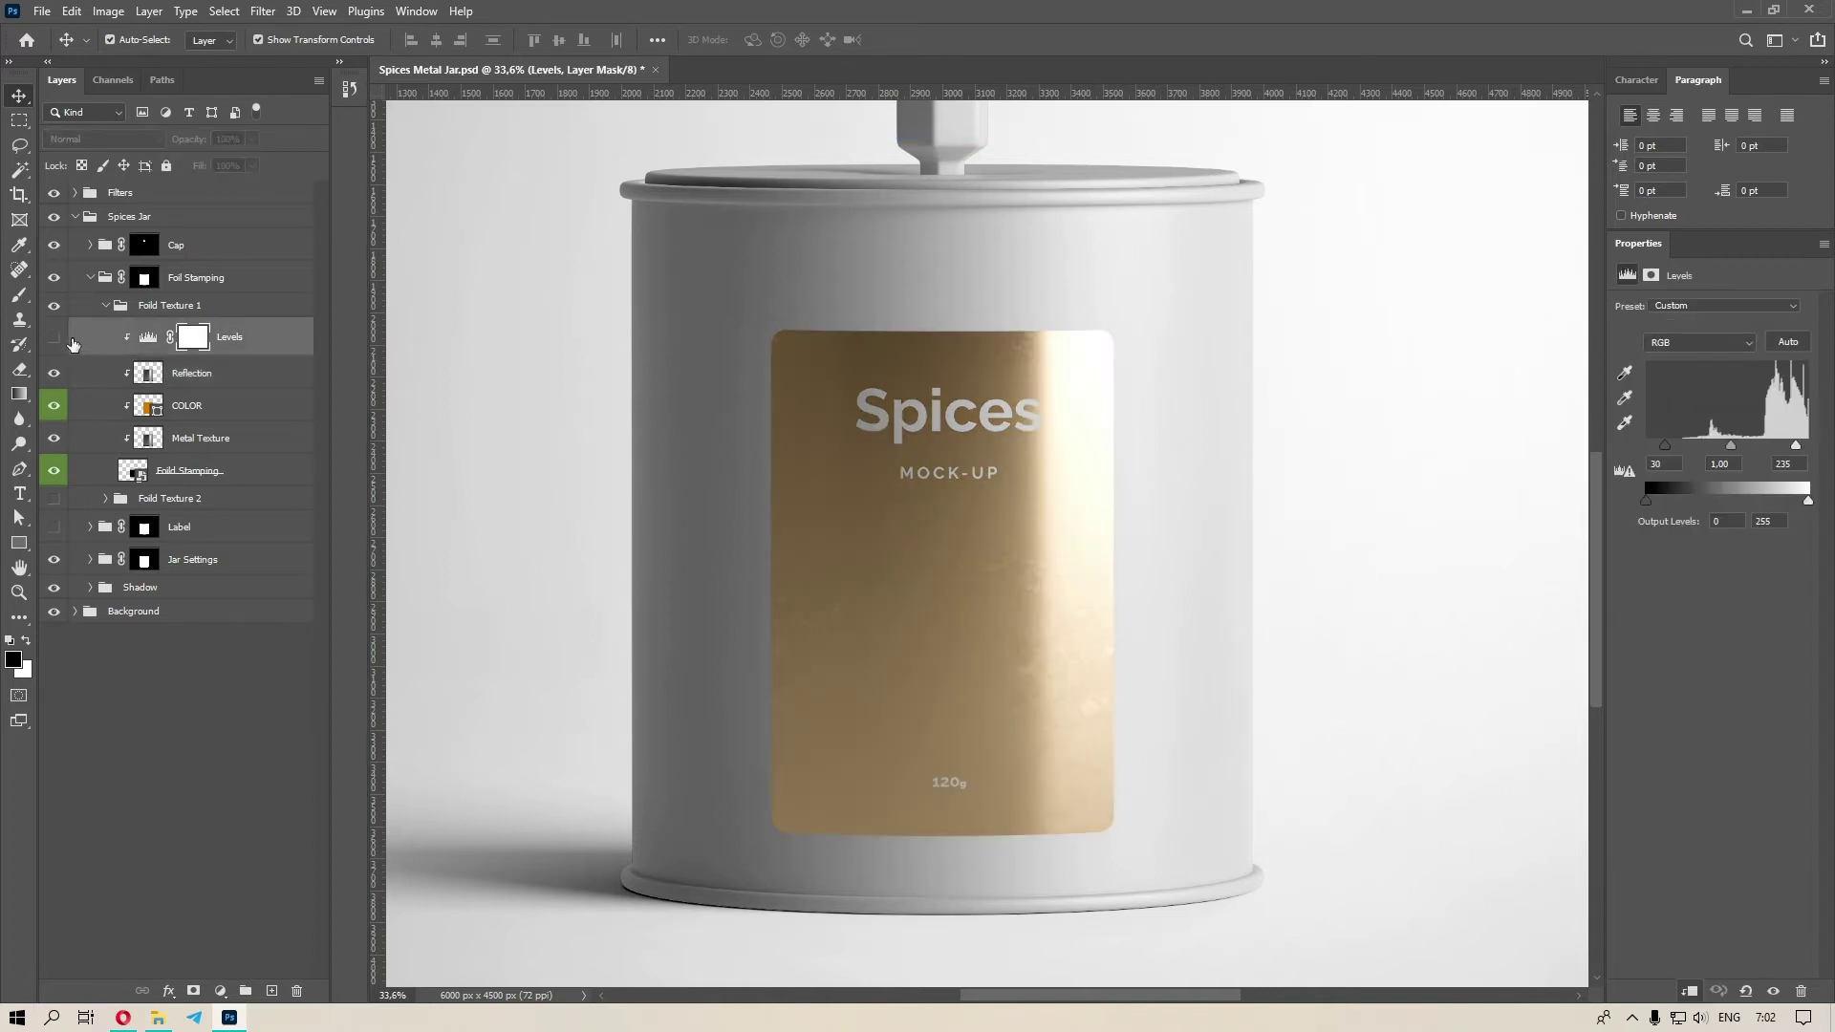
{"action": "left_click", "coordinate": [54, 338]}
{"action": "left_click", "coordinate": [55, 339]}
{"action": "left_click", "coordinate": [217, 372]}
{"action": "left_click", "coordinate": [191, 307]}
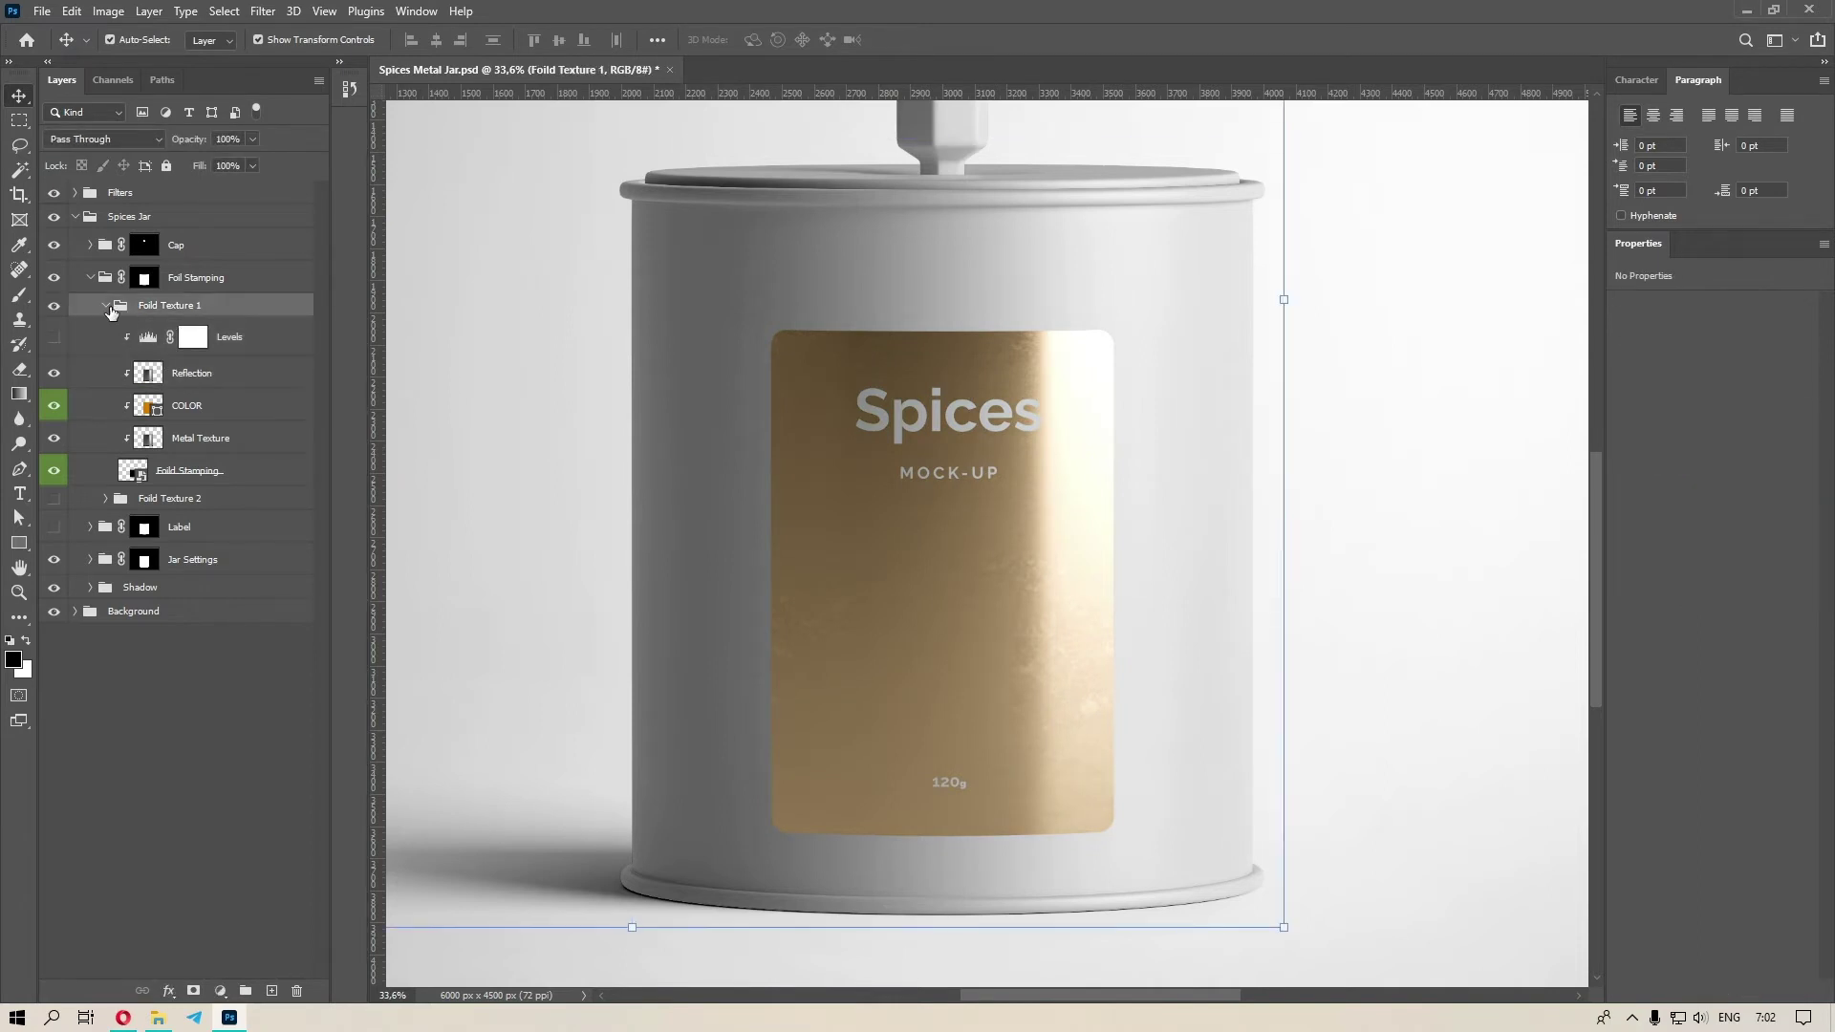
{"action": "left_click", "coordinate": [106, 306]}
{"action": "left_click", "coordinate": [106, 307]}
{"action": "key", "text": "alt+bracketleft"}
{"action": "key", "text": "alt+bracketleft"}
{"action": "key", "text": "alt+bracketleft"}
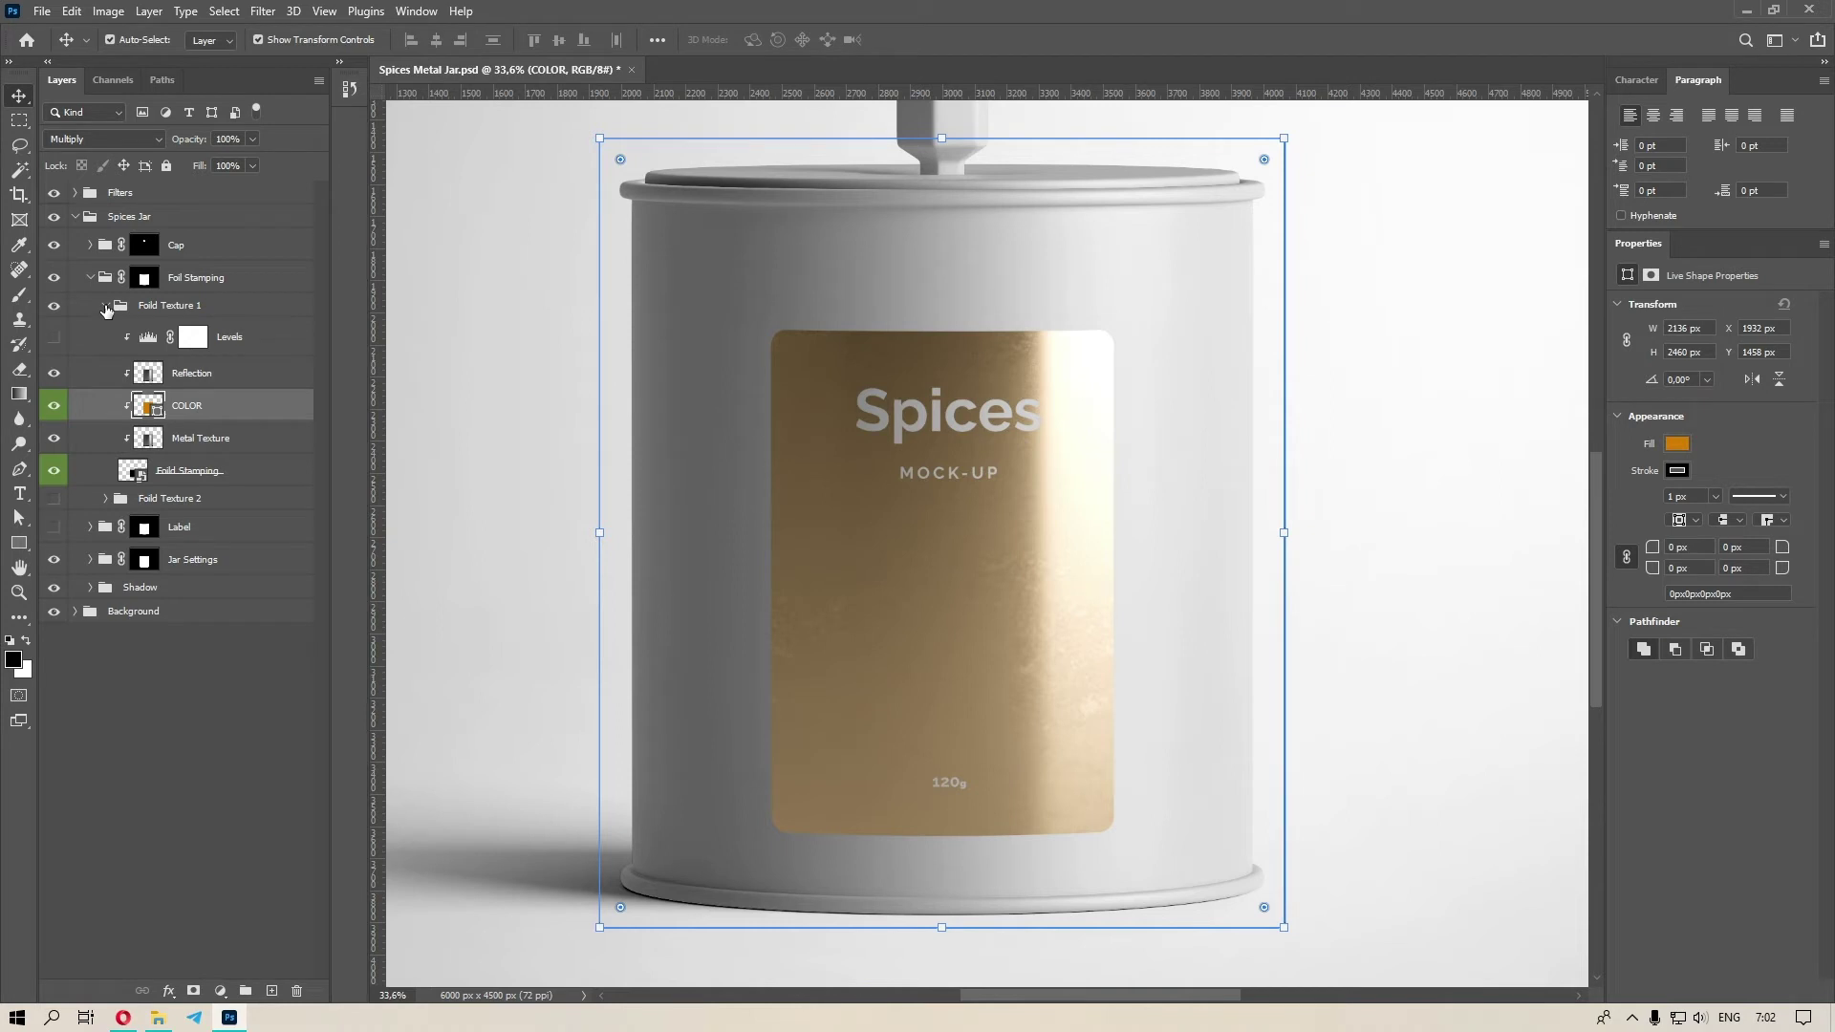
{"action": "key", "text": "alt+bracketright"}
{"action": "key", "text": "alt+bracketright"}
{"action": "key", "text": "alt+bracketright"}
Collapse and hide Foild Texture 1, then show Foild Texture 2 with its COLOR layer visible.
{"action": "left_click", "coordinate": [106, 306]}
{"action": "left_click", "coordinate": [54, 305]}
{"action": "left_click", "coordinate": [54, 329]}
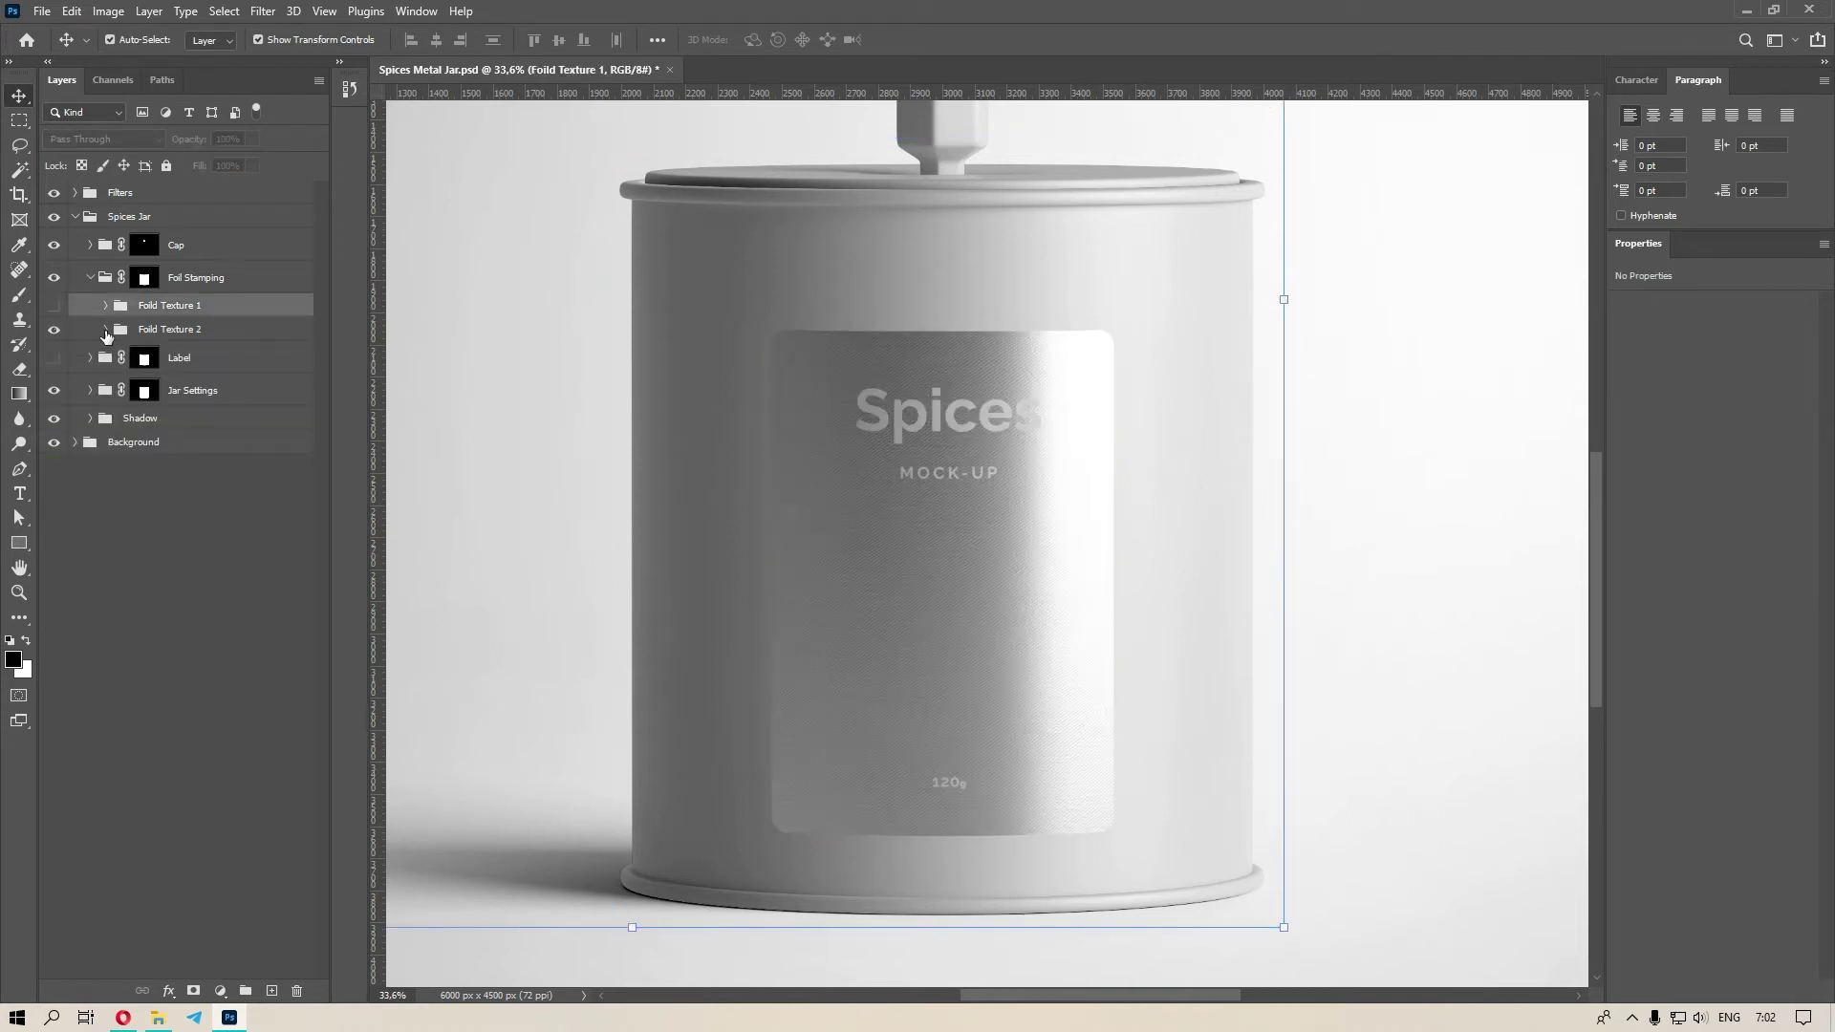
{"action": "left_click", "coordinate": [107, 331]}
{"action": "left_click", "coordinate": [58, 430]}
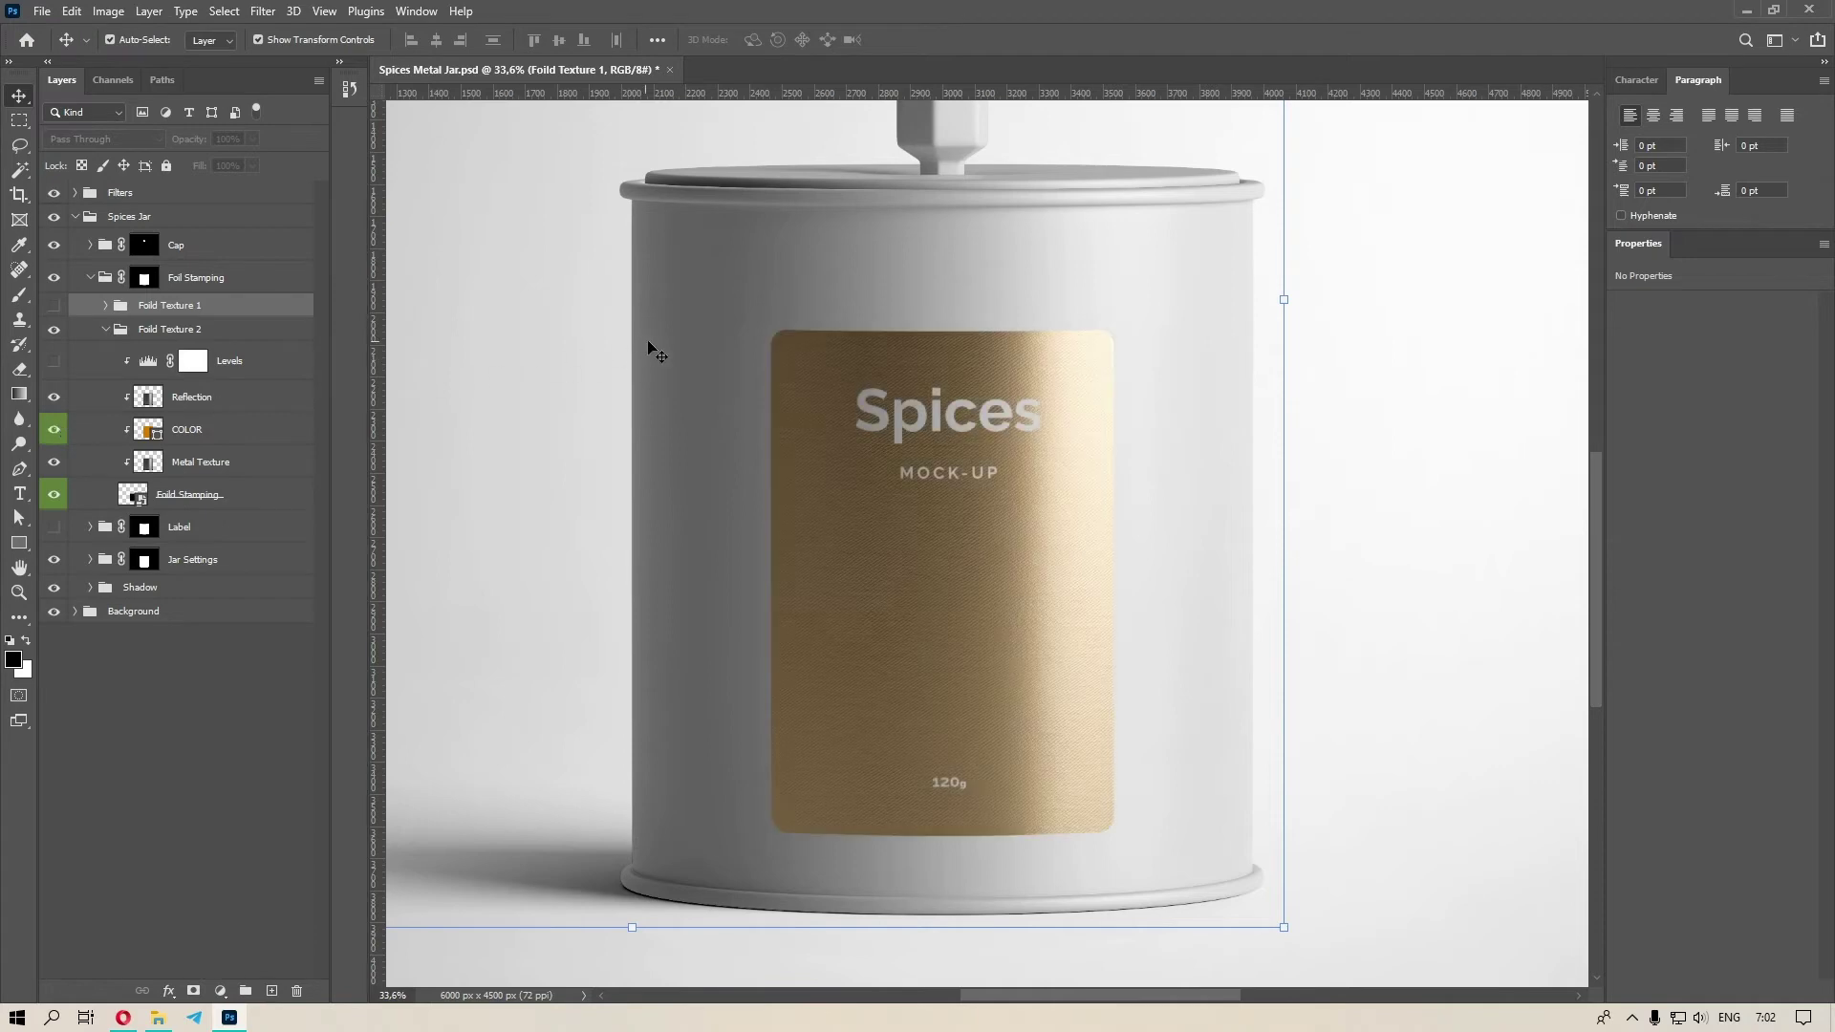
Compare the Foild Texture 1 and Foild Texture 2 surfaces at 100% zoom, then collapse the Foil Stamping group.
{"action": "key", "text": "ctrl+1"}
{"action": "left_click_drag", "start_coordinate": [841, 402], "coordinate": [898, 504]}
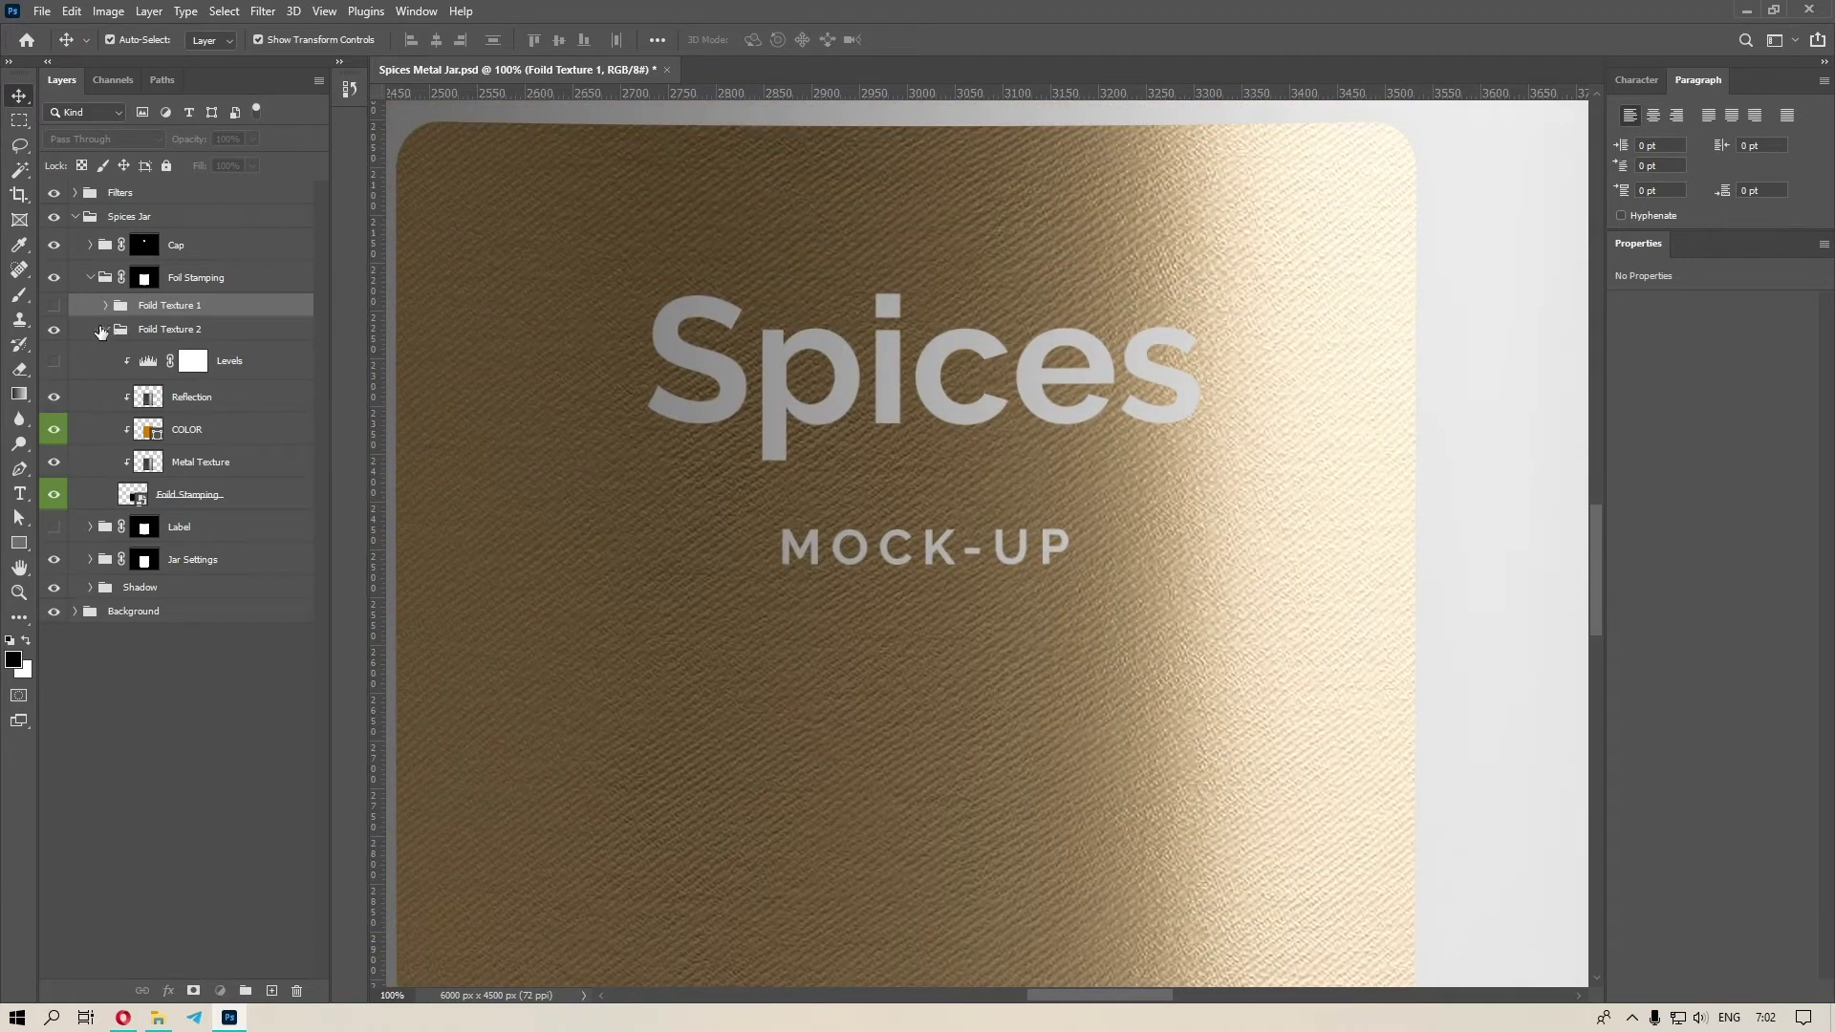
{"action": "left_click", "coordinate": [106, 328]}
{"action": "left_click", "coordinate": [55, 329]}
{"action": "left_click", "coordinate": [54, 305]}
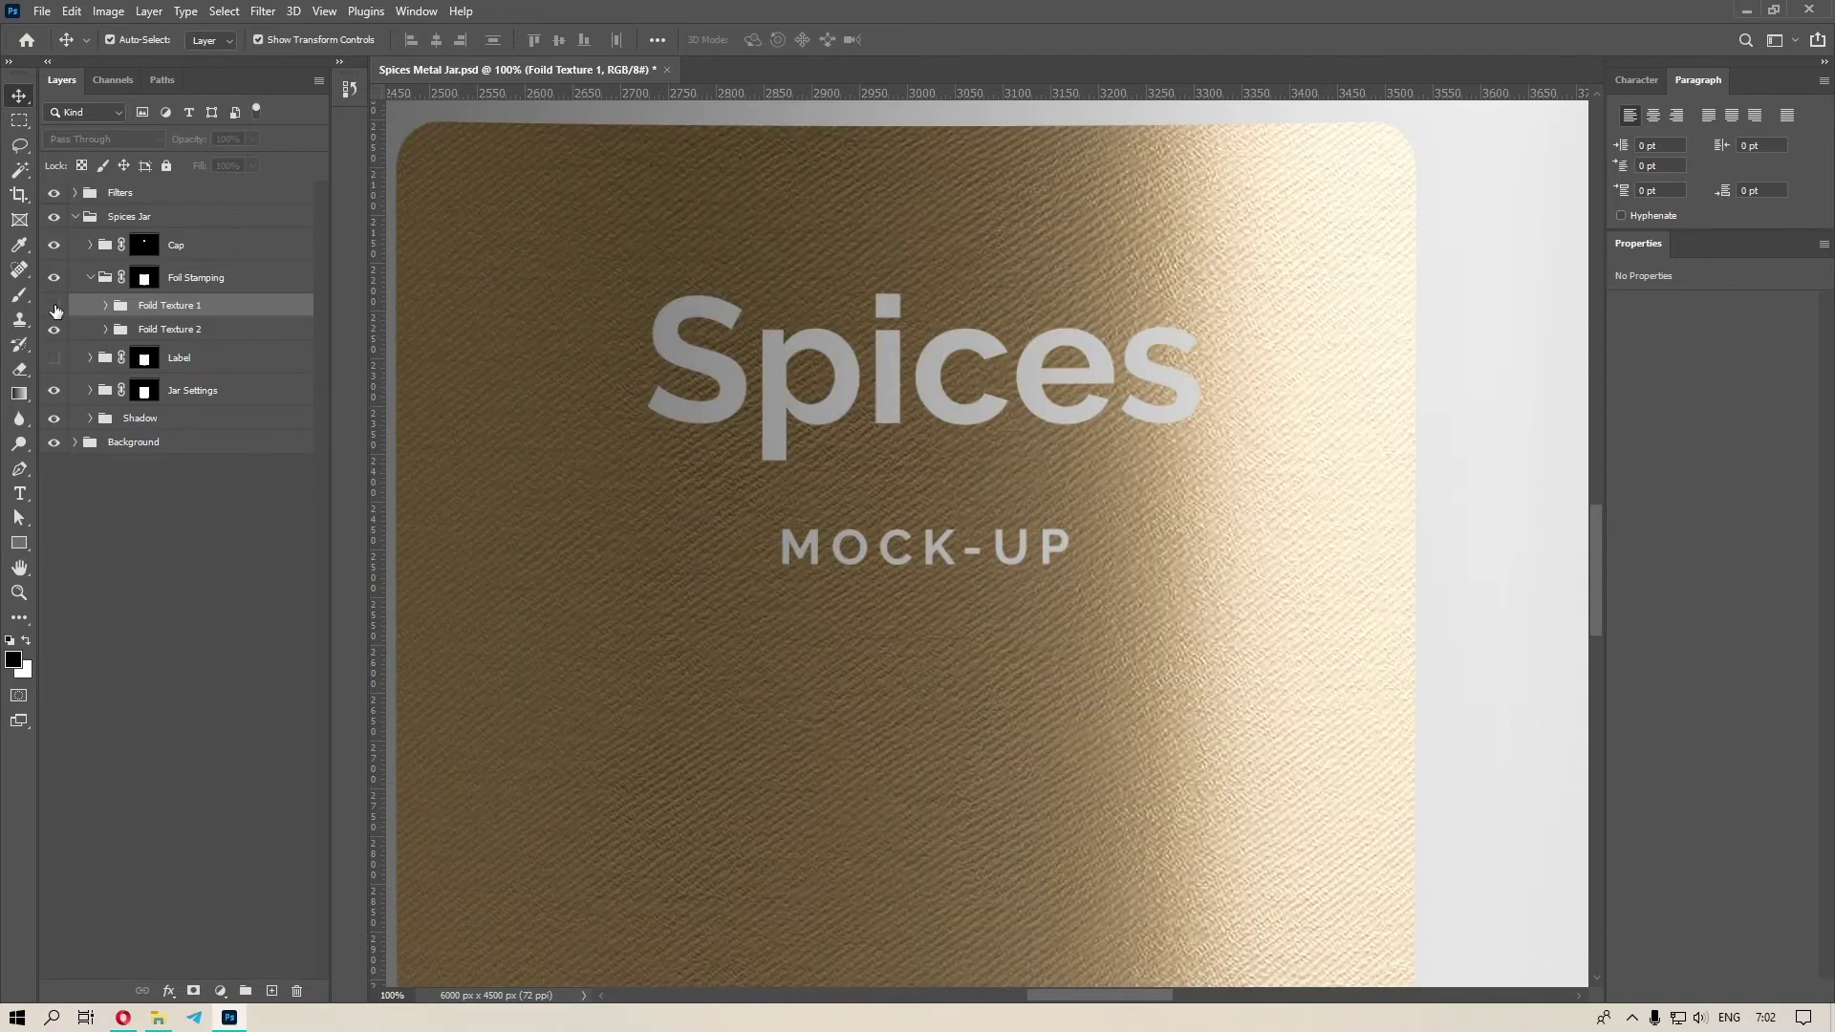
{"action": "left_click", "coordinate": [54, 329]}
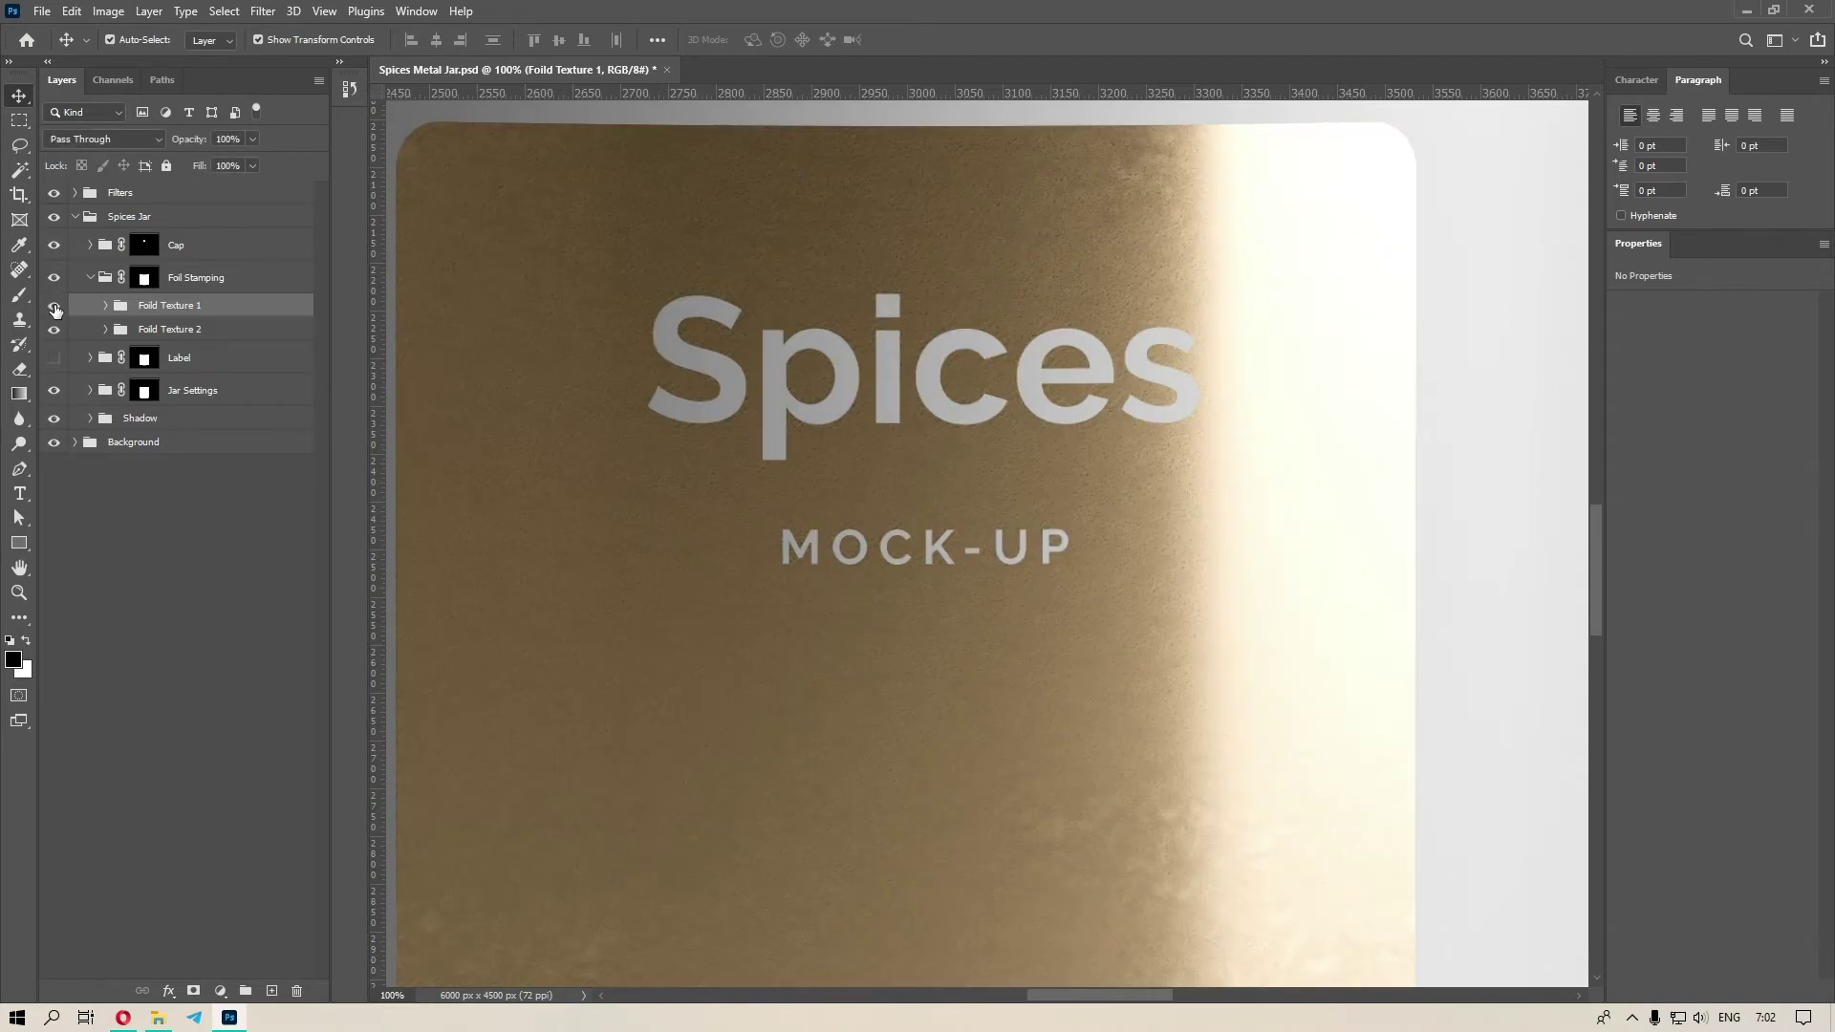
{"action": "left_click", "coordinate": [55, 306]}
{"action": "left_click", "coordinate": [55, 306]}
{"action": "left_click", "coordinate": [54, 306]}
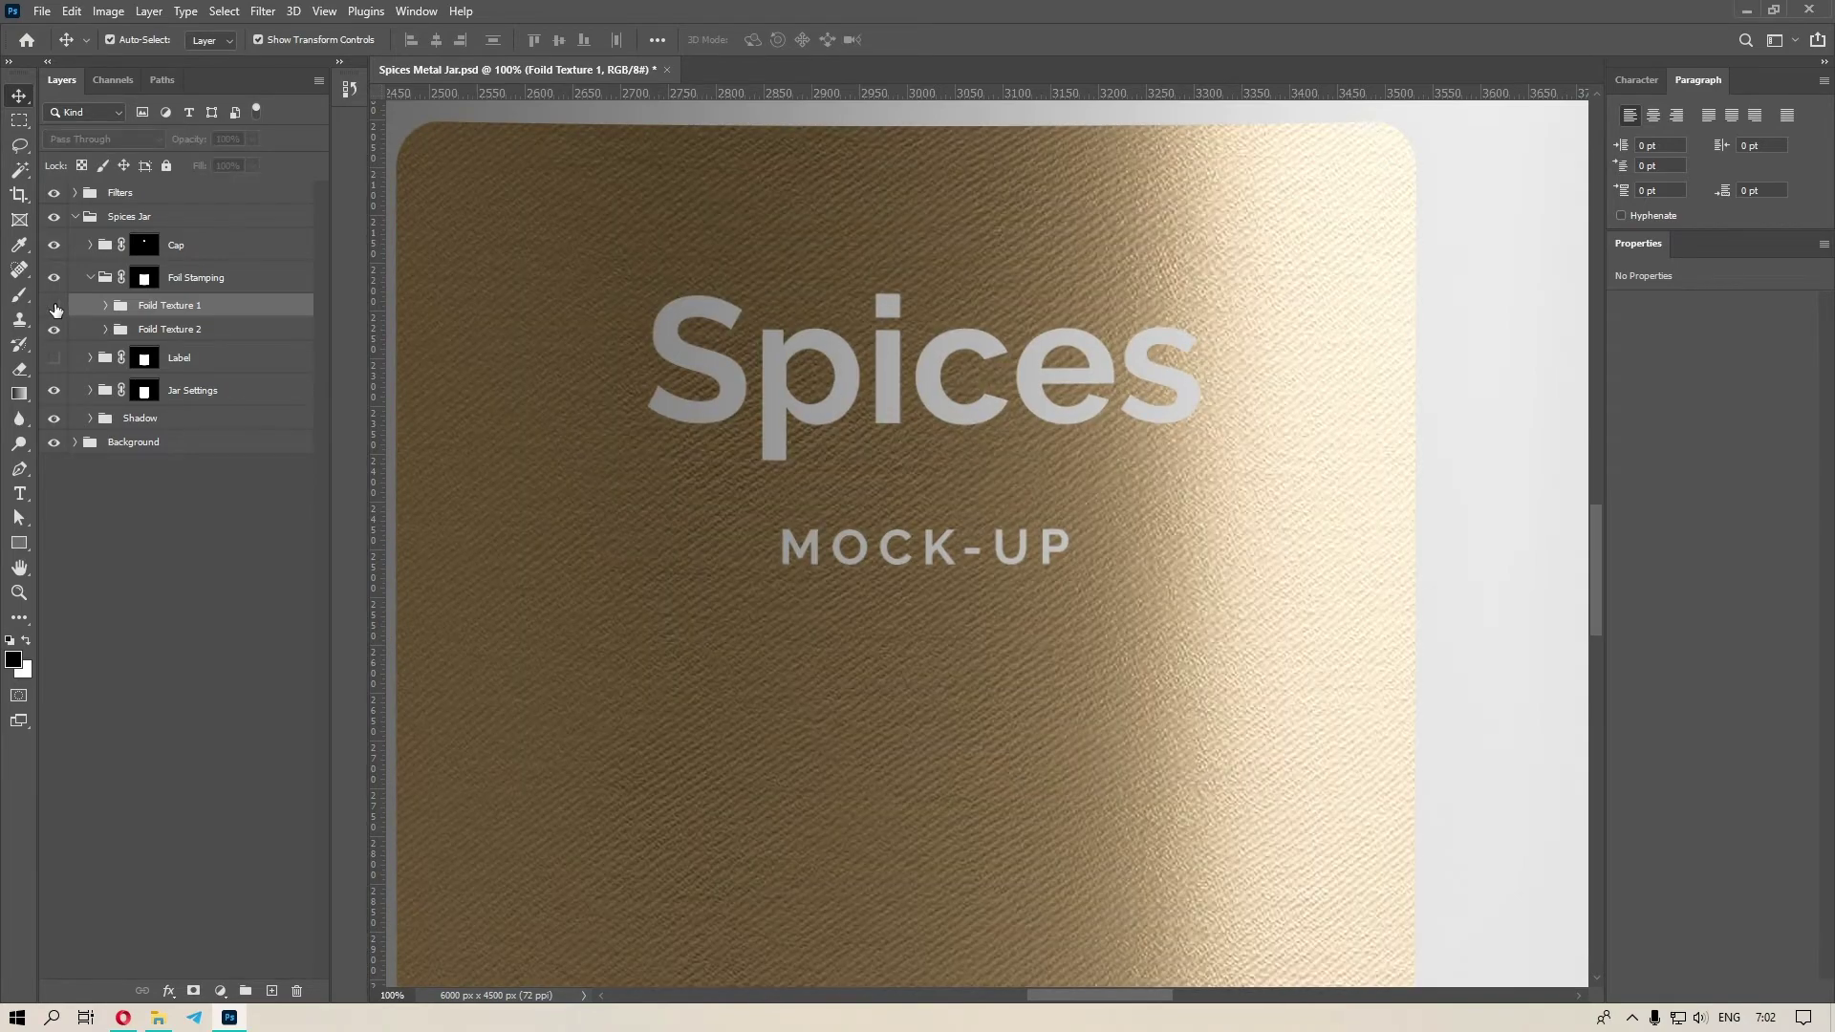
{"action": "left_click", "coordinate": [54, 305]}
{"action": "left_click", "coordinate": [55, 306]}
{"action": "left_click", "coordinate": [92, 278]}
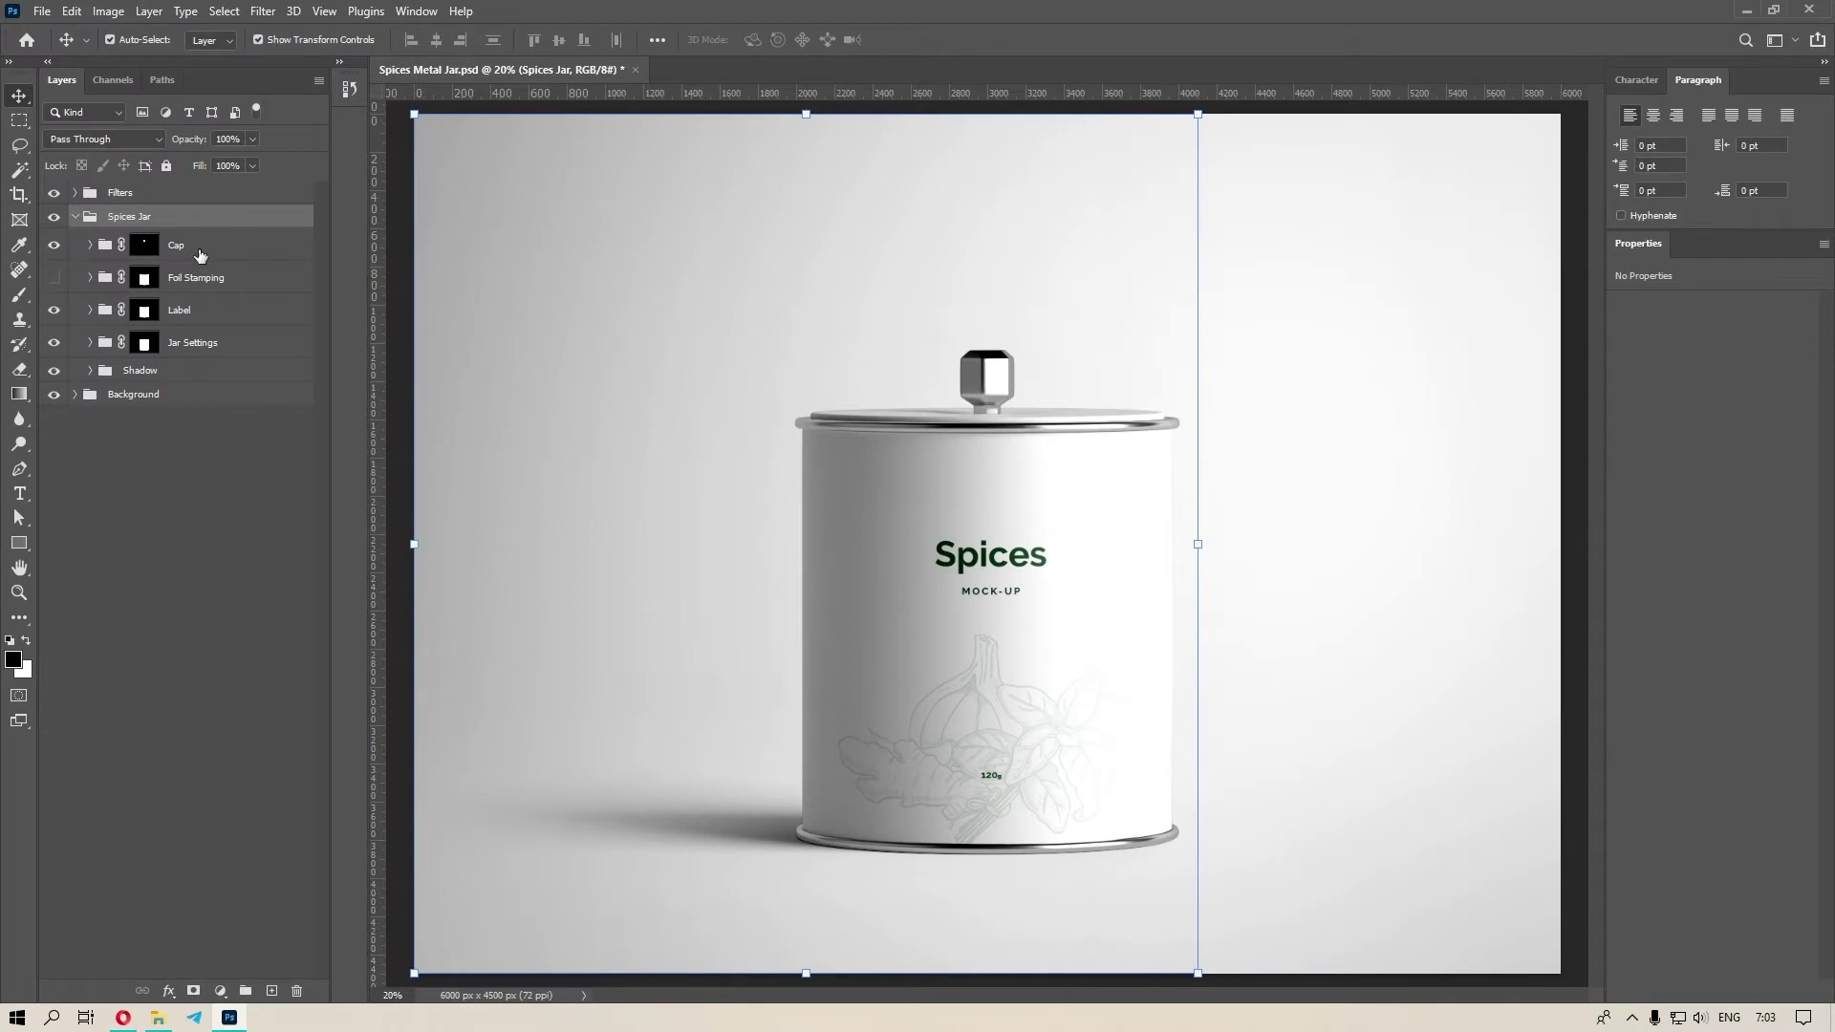
Preview the whole jar with and without the Cap group.
{"action": "left_click", "coordinate": [200, 254]}
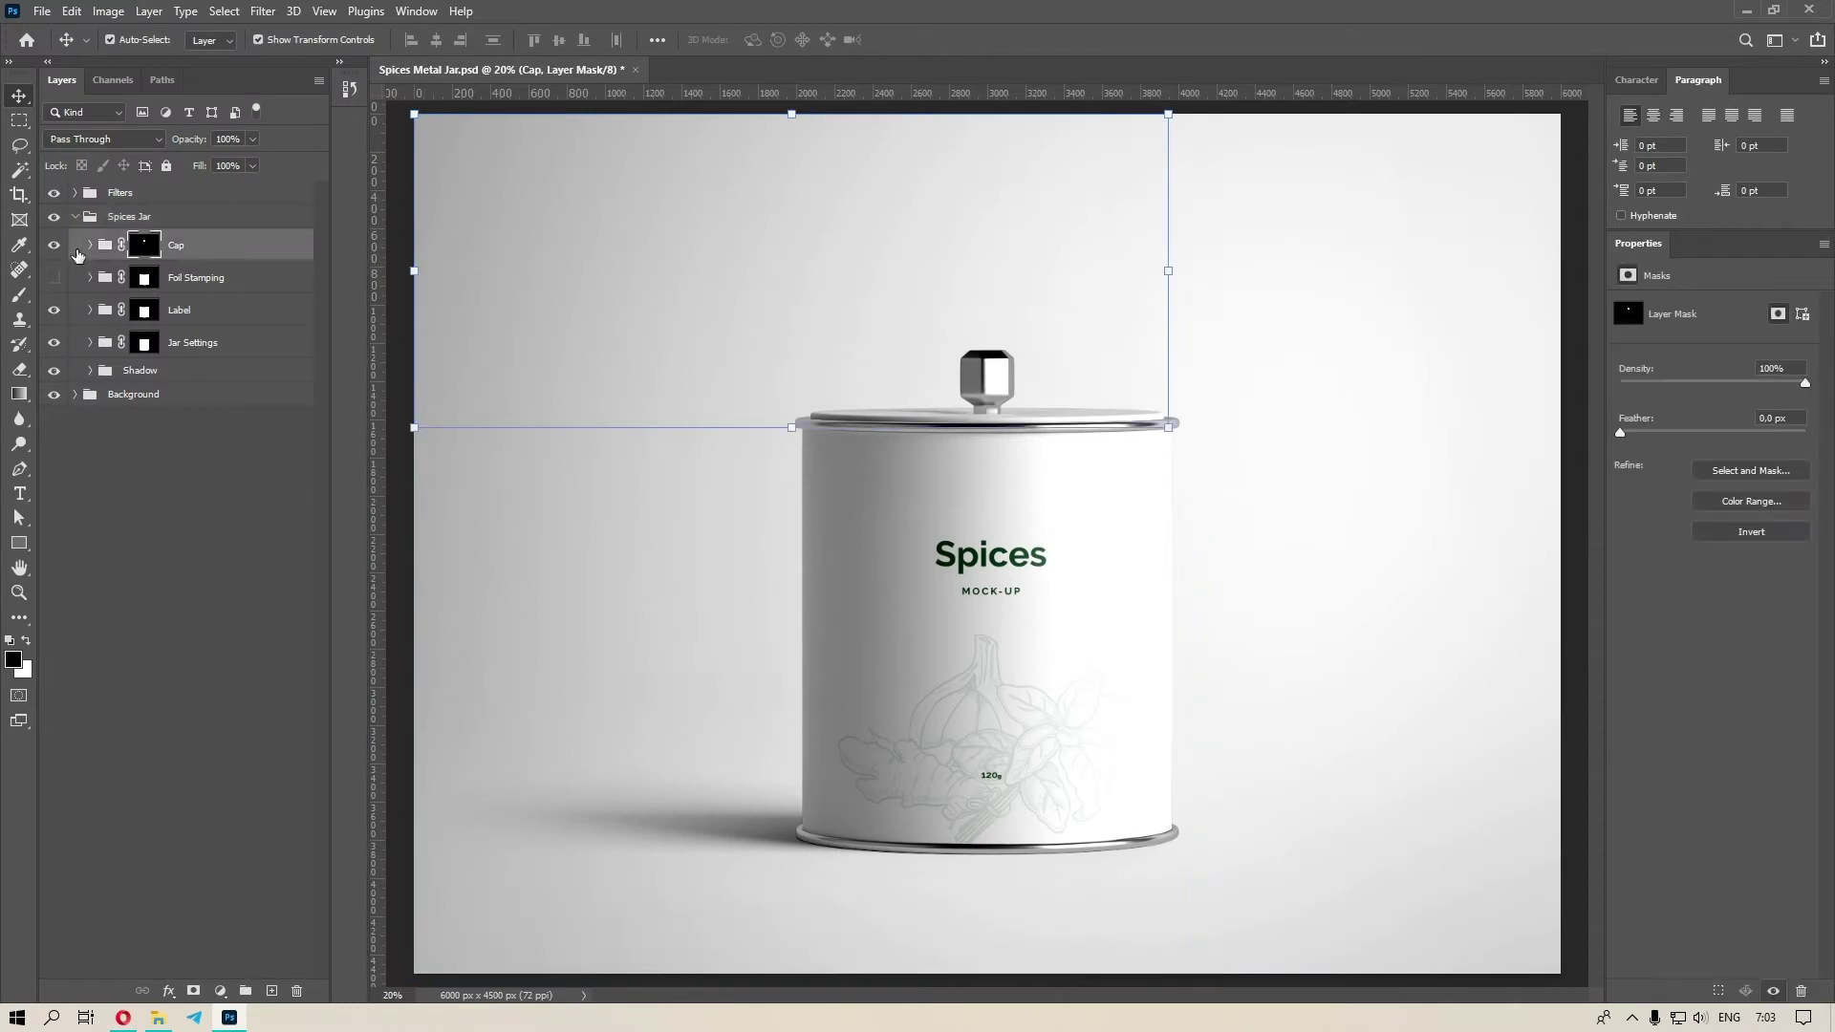
{"action": "left_click", "coordinate": [56, 246]}
{"action": "left_click", "coordinate": [56, 248]}
{"action": "left_click", "coordinate": [55, 247]}
{"action": "left_click", "coordinate": [56, 247]}
Examine the jar's rim, lid and handle at 100% zoom, with the Cap group hidden and shown.
{"action": "key", "text": "ctrl+1"}
{"action": "left_click_drag", "start_coordinate": [594, 243], "coordinate": [1392, 794]}
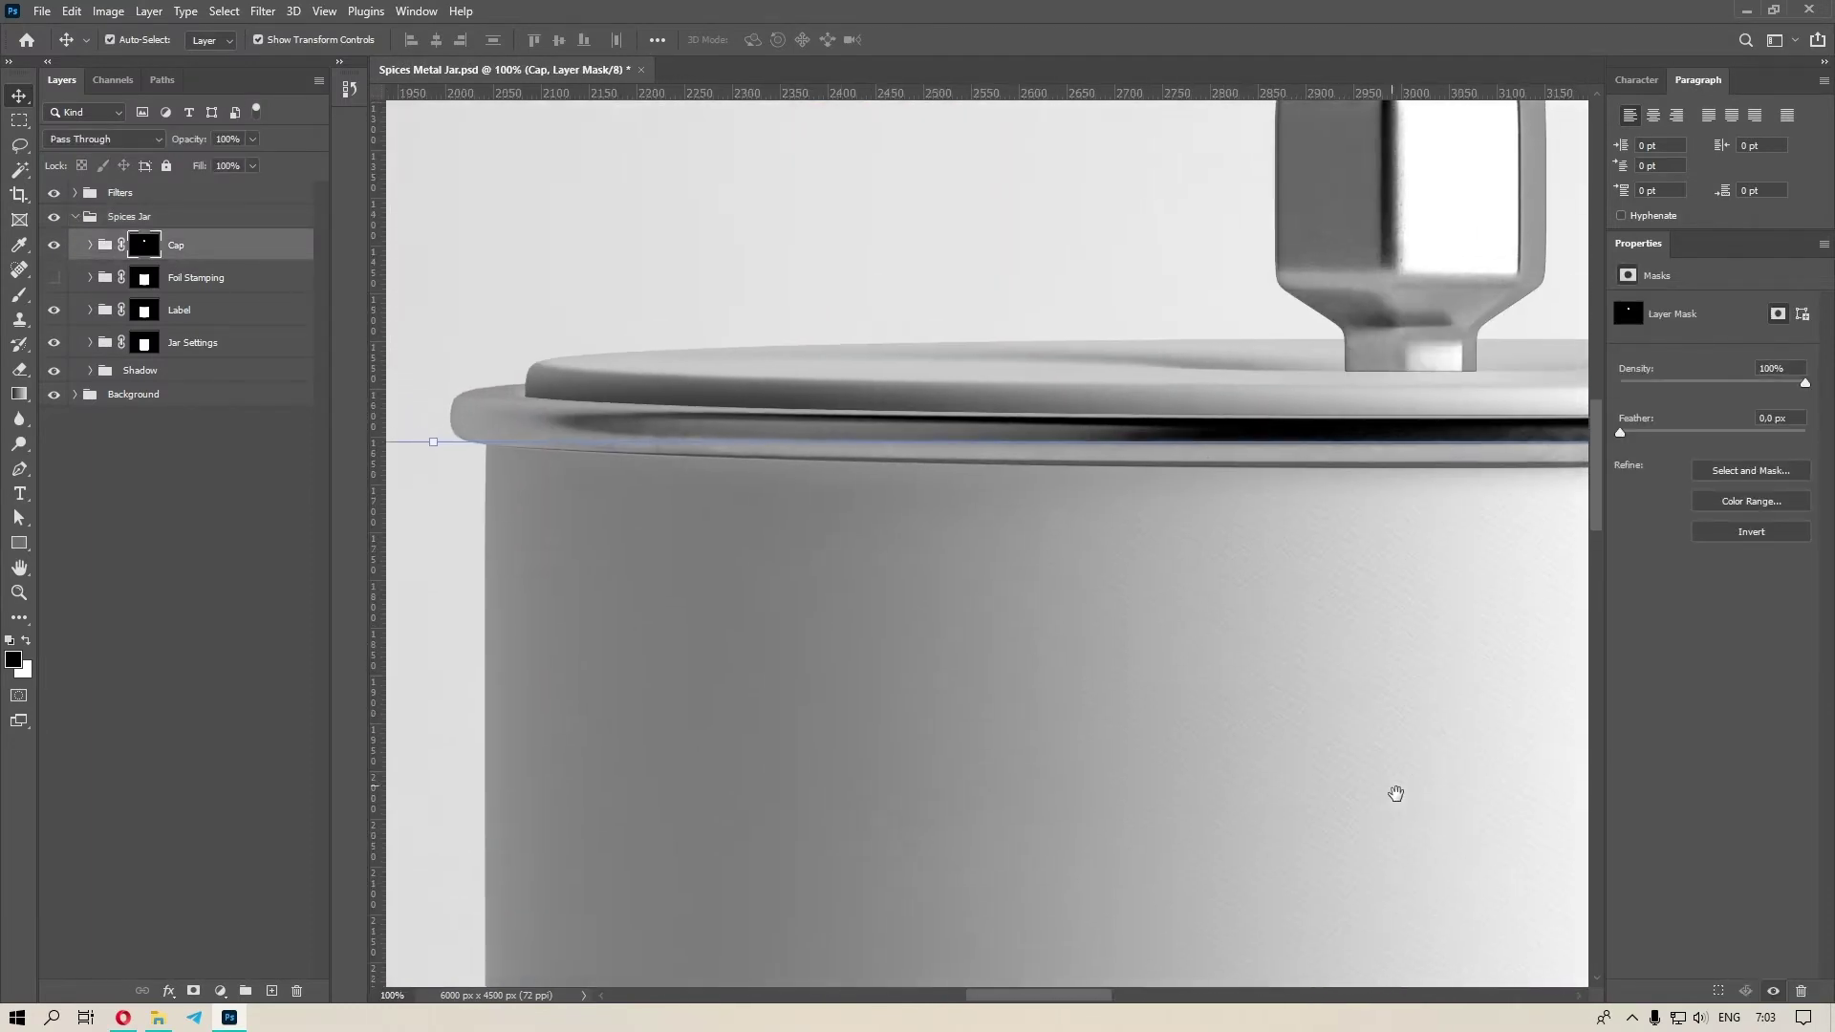
{"action": "left_click", "coordinate": [56, 247]}
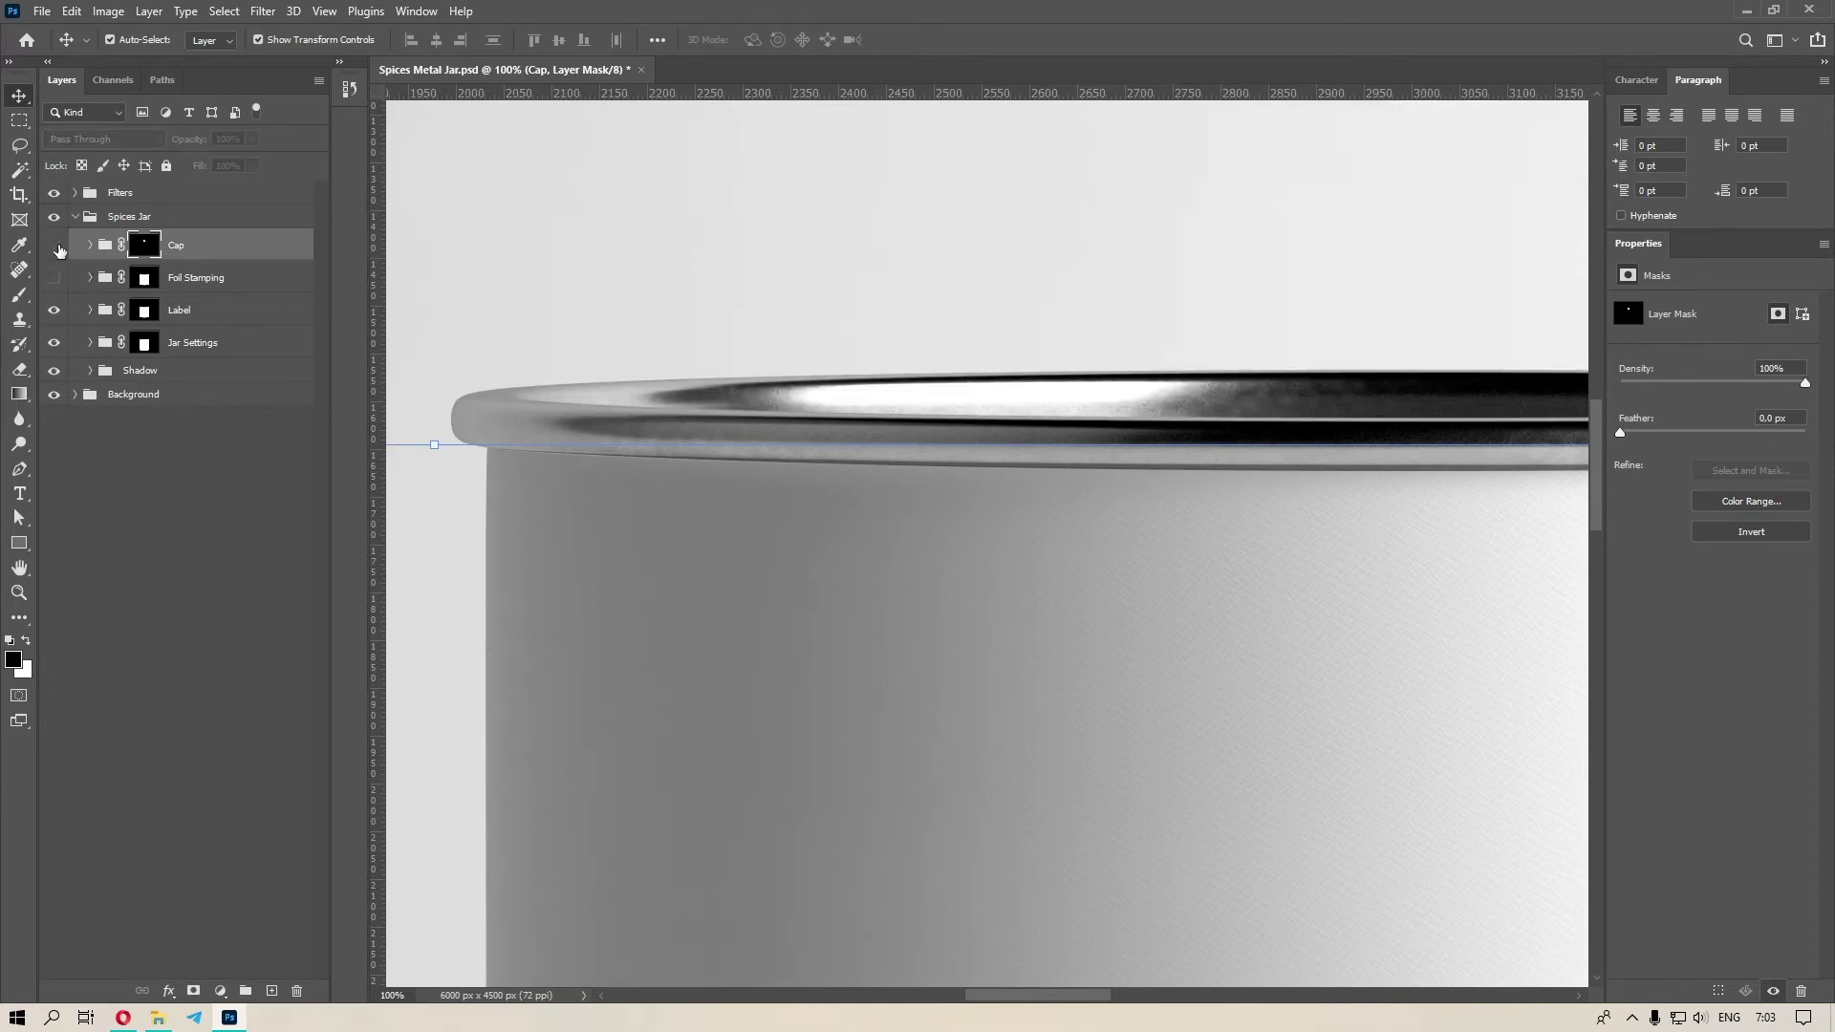
{"action": "left_click", "coordinate": [55, 247]}
{"action": "scroll", "coordinate": [721, 385], "scroll_direction": "up", "scroll_amount": 3}
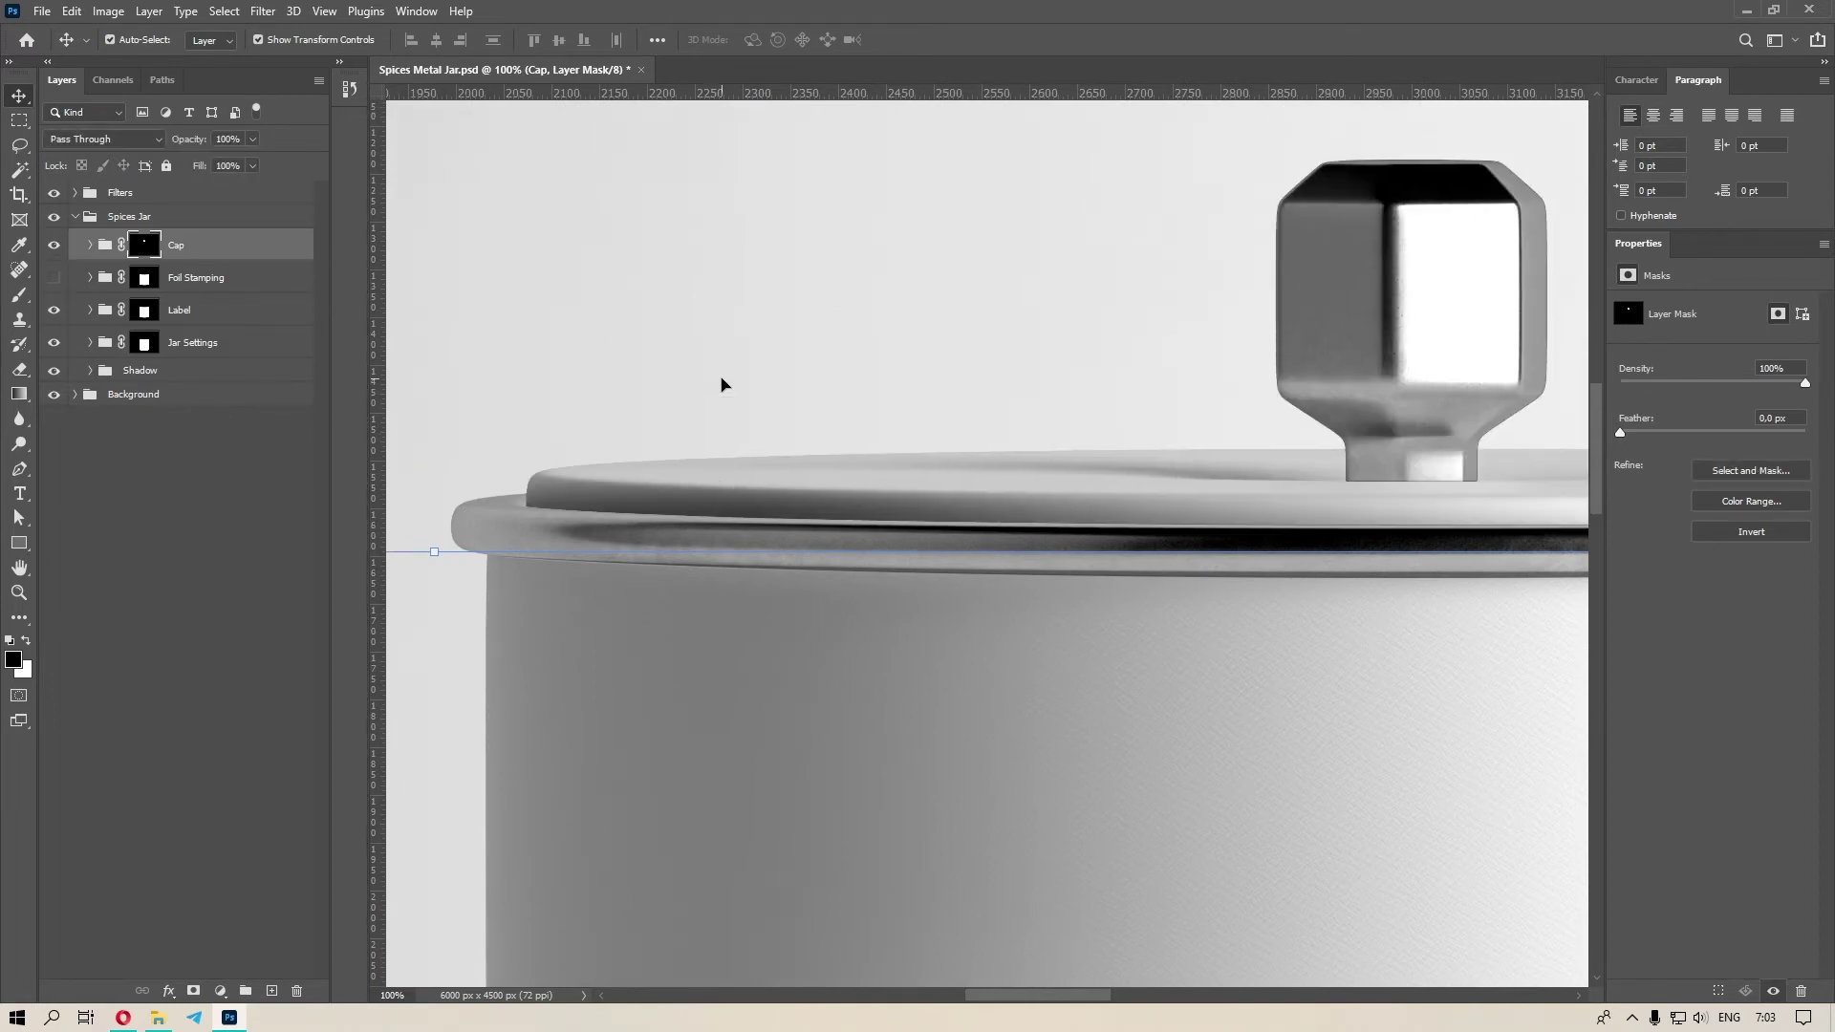
{"action": "key", "text": "ctrl+semicolon"}
{"action": "scroll", "coordinate": [1214, 453], "scroll_direction": "right", "scroll_amount": 2}
{"action": "key", "text": "ctrl+semicolon"}
{"action": "left_click_drag", "start_coordinate": [1214, 453], "coordinate": [552, 530]}
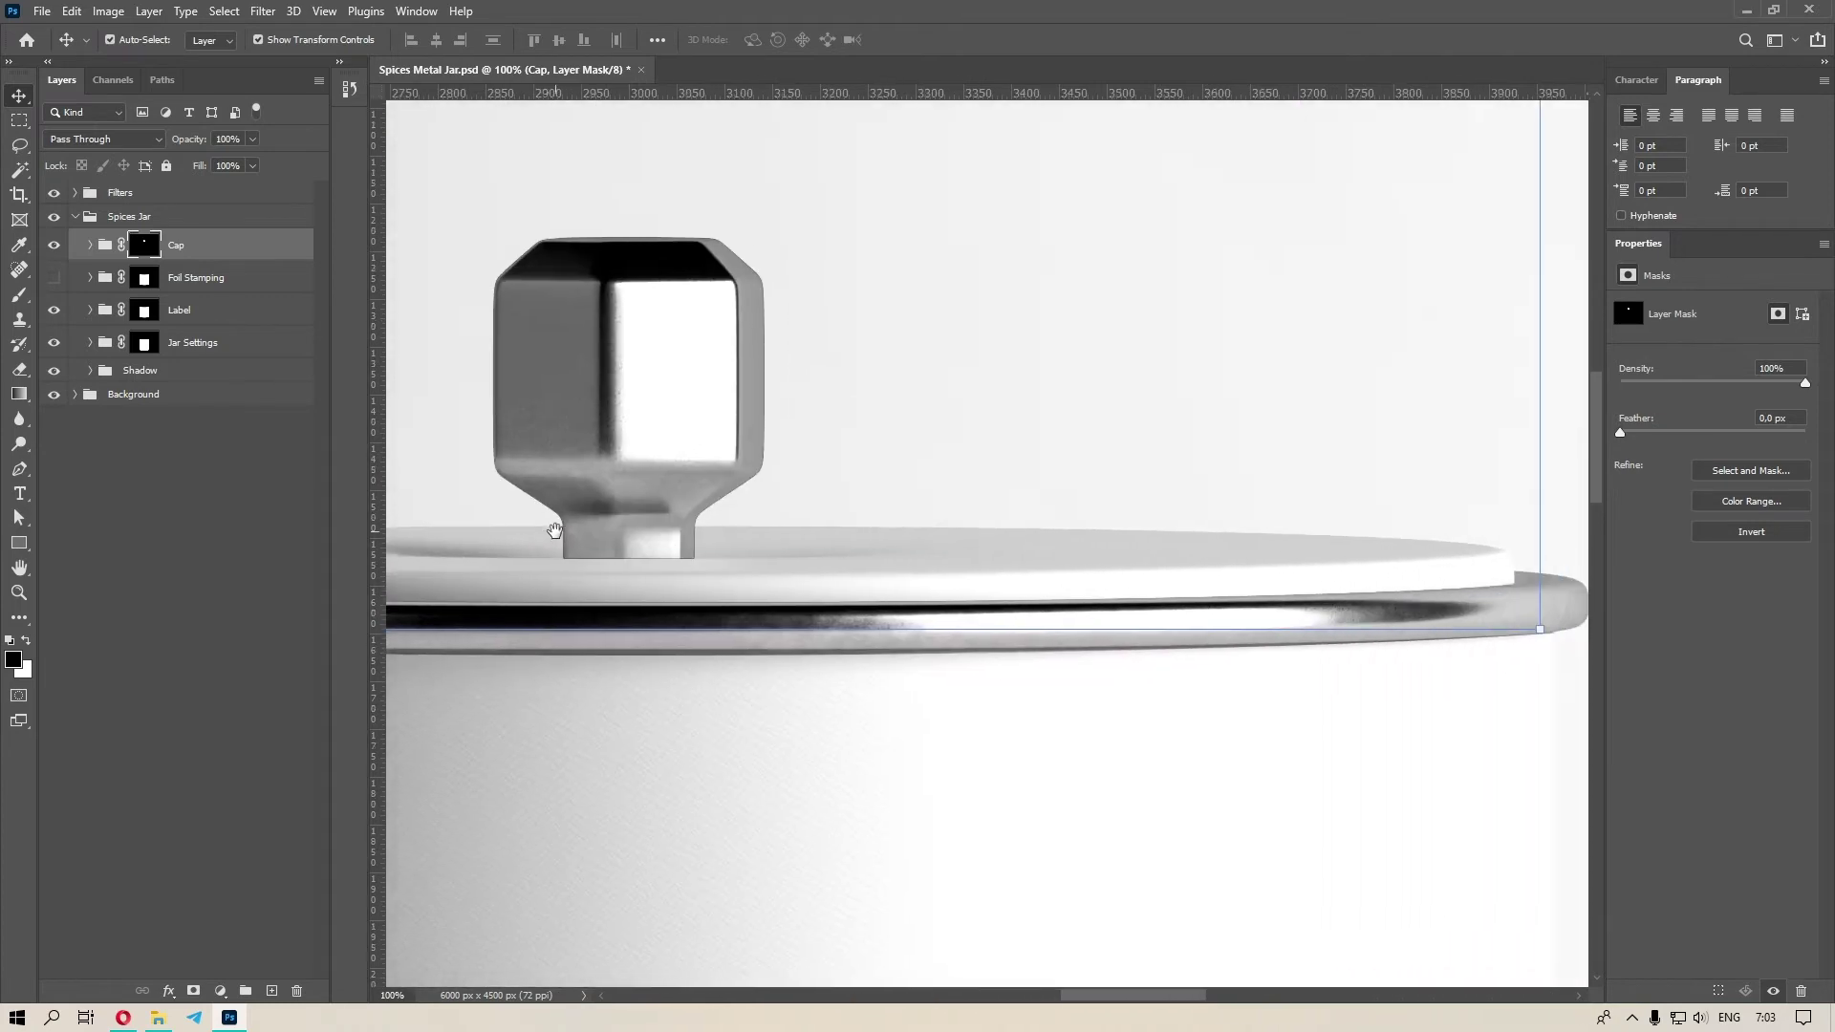
Recolour the lid red through the COLOR layer of the Cap subgroup nested in the Cap group.
{"action": "left_click", "coordinate": [90, 244]}
{"action": "left_click", "coordinate": [108, 313]}
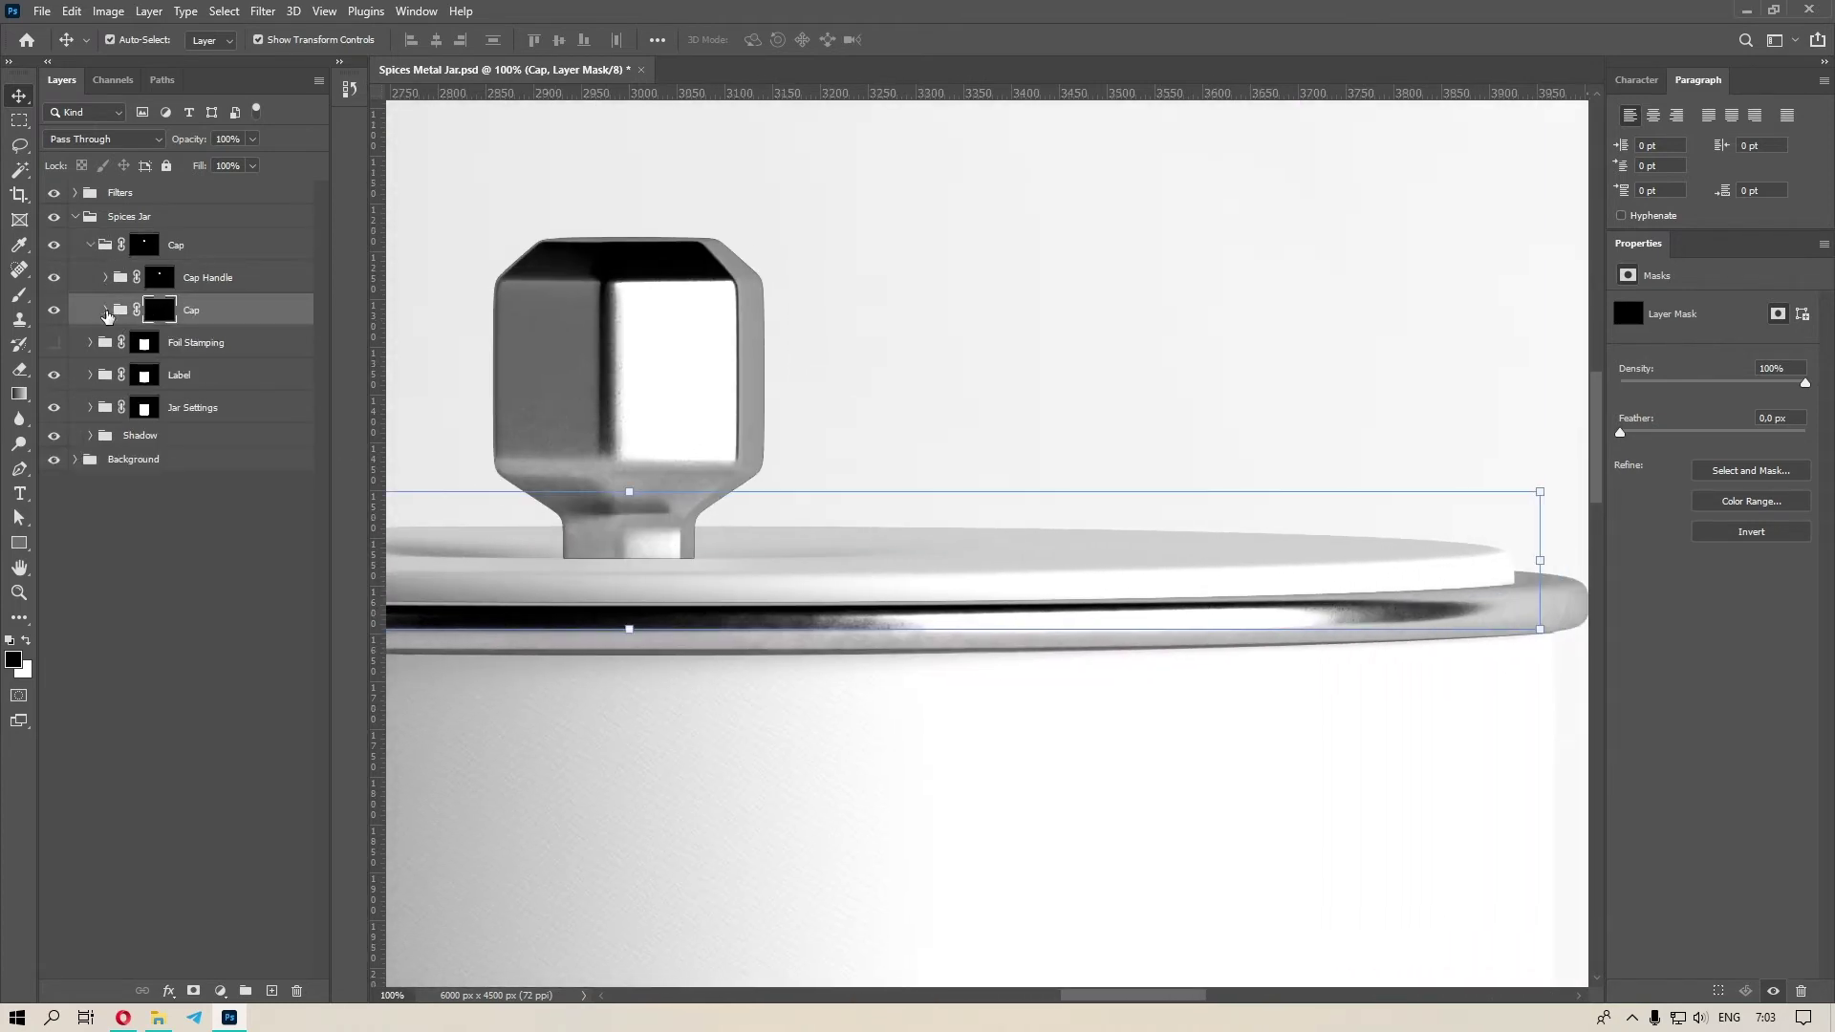
{"action": "left_click", "coordinate": [106, 311]}
{"action": "left_click", "coordinate": [168, 509]}
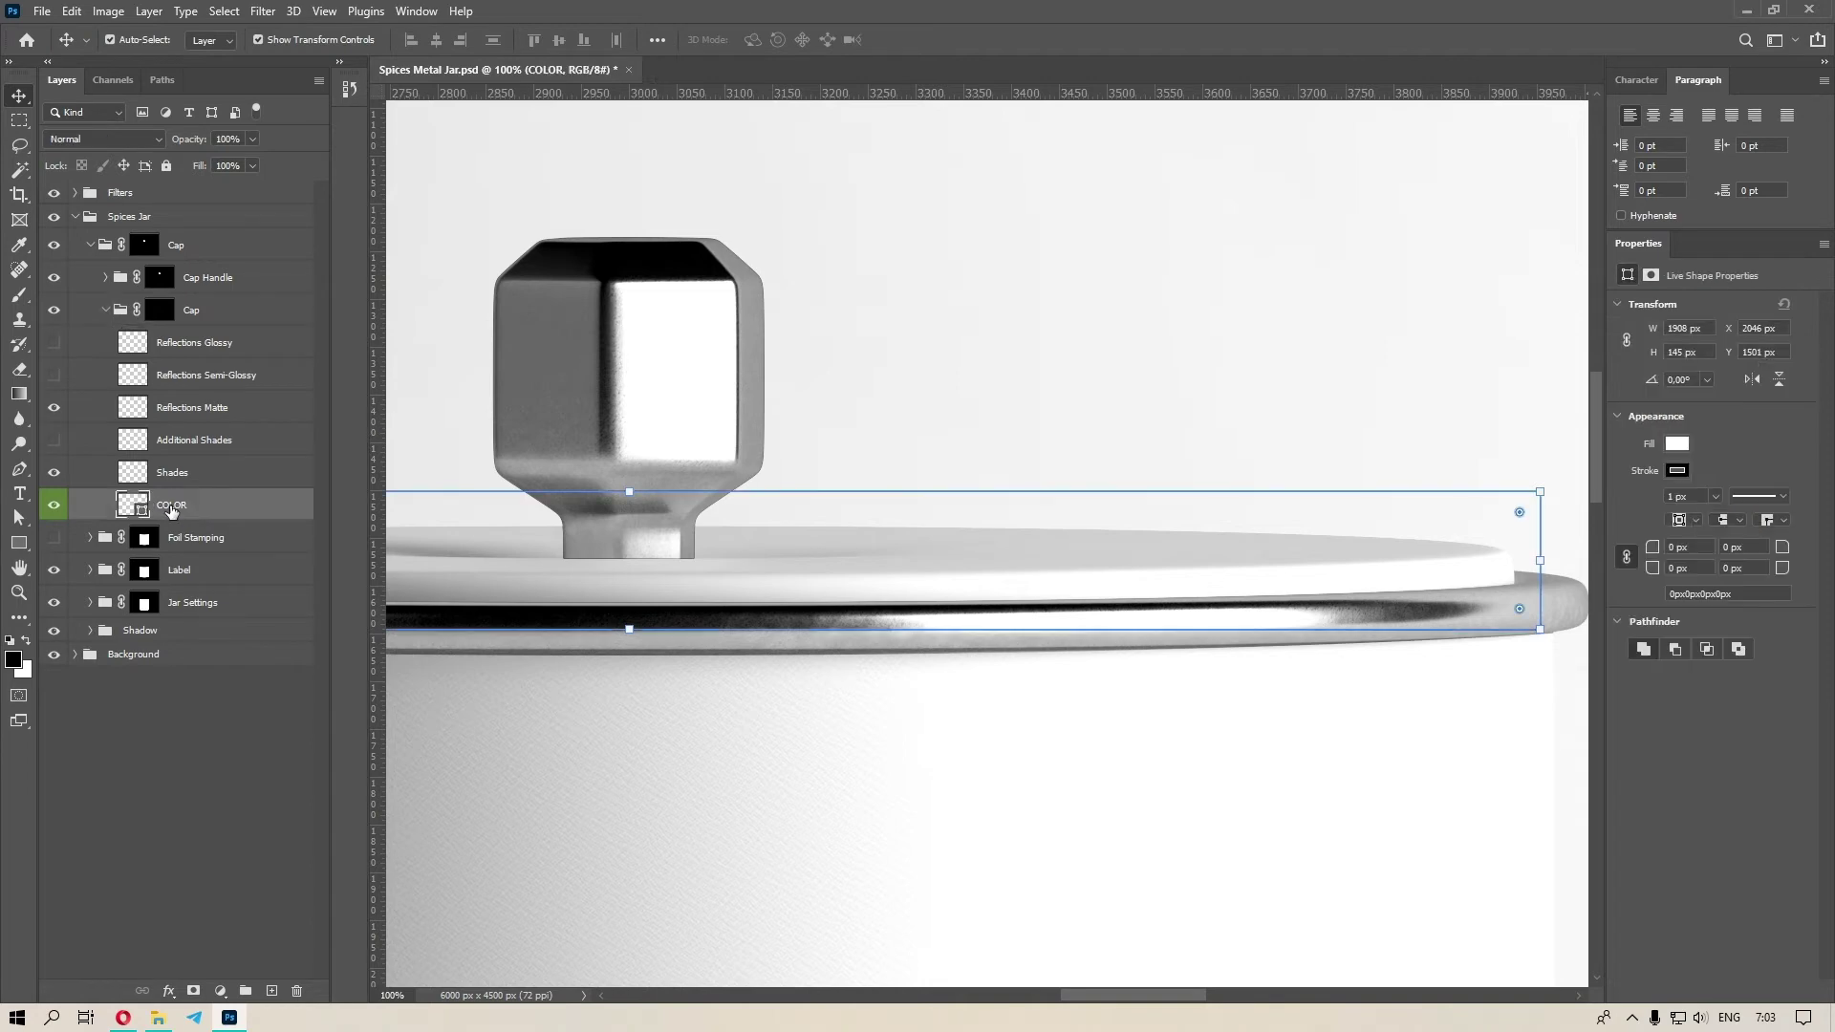
{"action": "double_click", "coordinate": [137, 506]}
{"action": "left_click", "coordinate": [342, 473]}
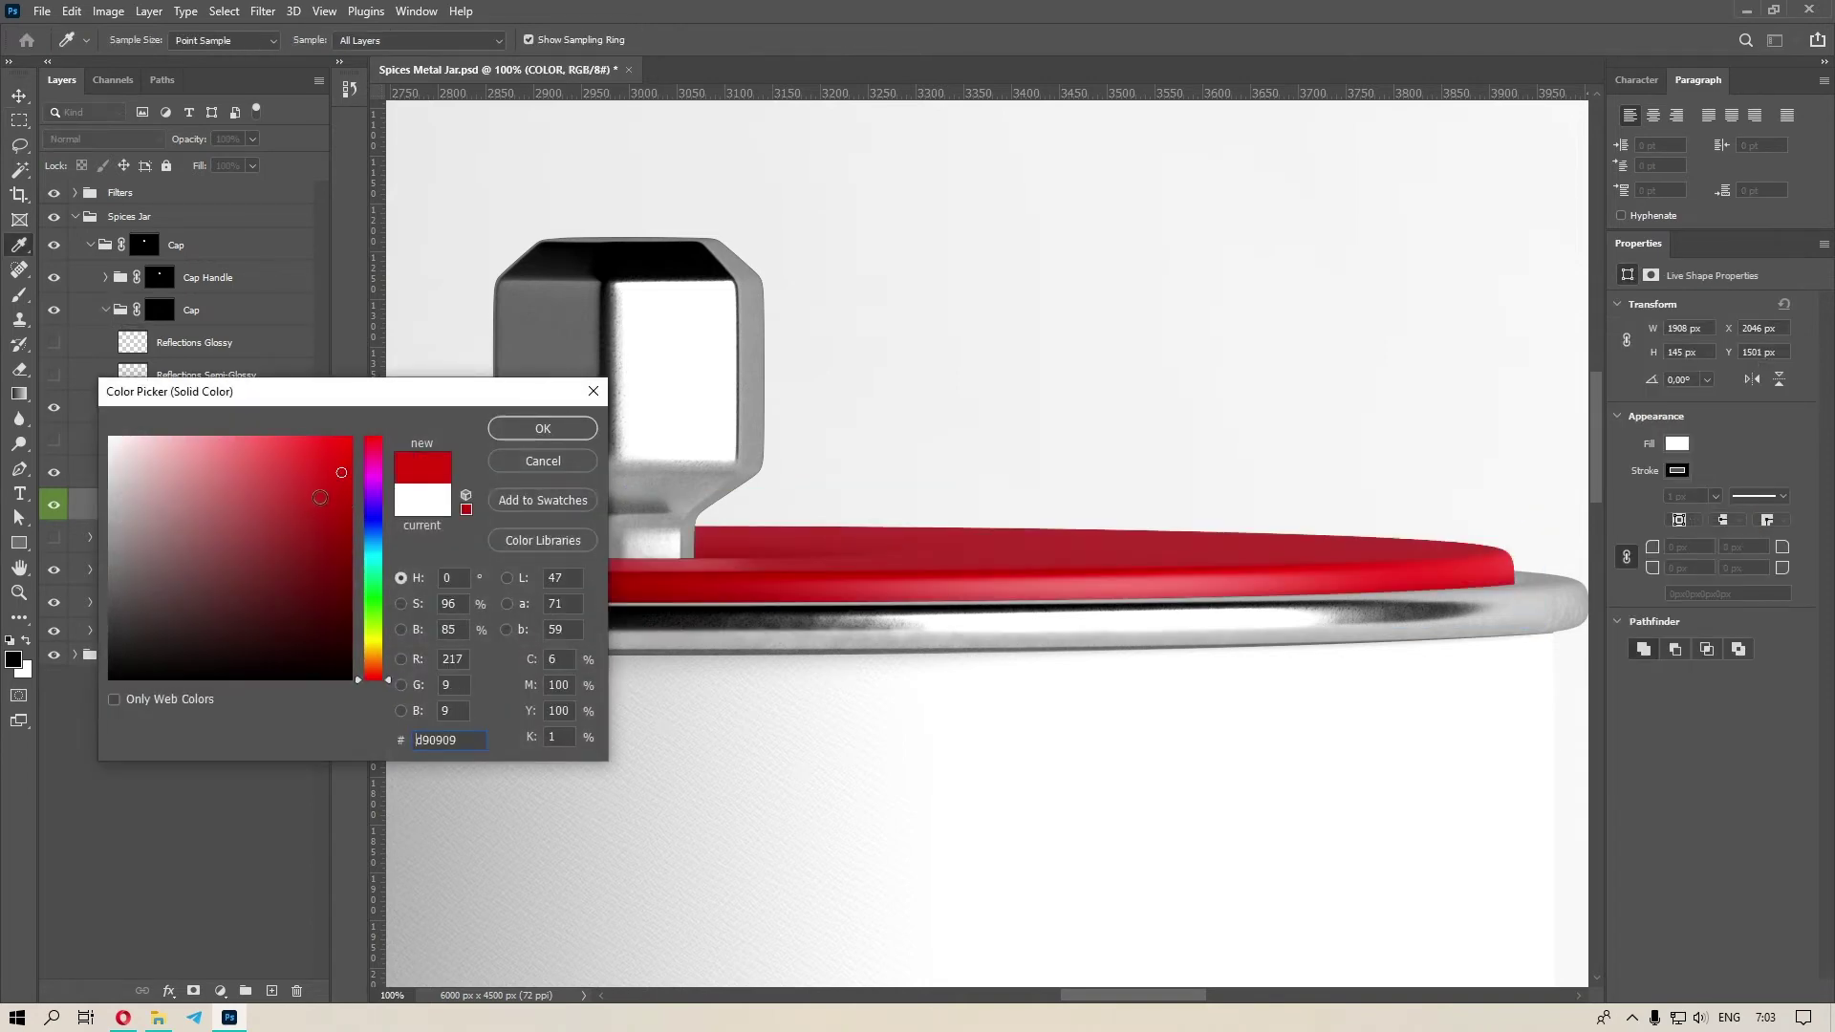
{"action": "left_click_drag", "start_coordinate": [372, 520], "coordinate": [371, 457]}
{"action": "left_click_drag", "start_coordinate": [315, 574], "coordinate": [351, 616]}
{"action": "mouse_move", "coordinate": [206, 737]}
{"action": "left_mouse_down"}
{"action": "mouse_move", "coordinate": [227, 674]}
{"action": "mouse_move", "coordinate": [432, 462]}
{"action": "mouse_move", "coordinate": [371, 436]}
{"action": "mouse_move", "coordinate": [412, 468]}
{"action": "left_mouse_up"}
{"action": "left_click", "coordinate": [333, 472]}
{"action": "left_click", "coordinate": [549, 432]}
Compare Reflections Semi-Glossy, Reflections Glossy and Reflections Matte on the red lid, leaving only Reflections Matte shown.
{"action": "left_click", "coordinate": [205, 409]}
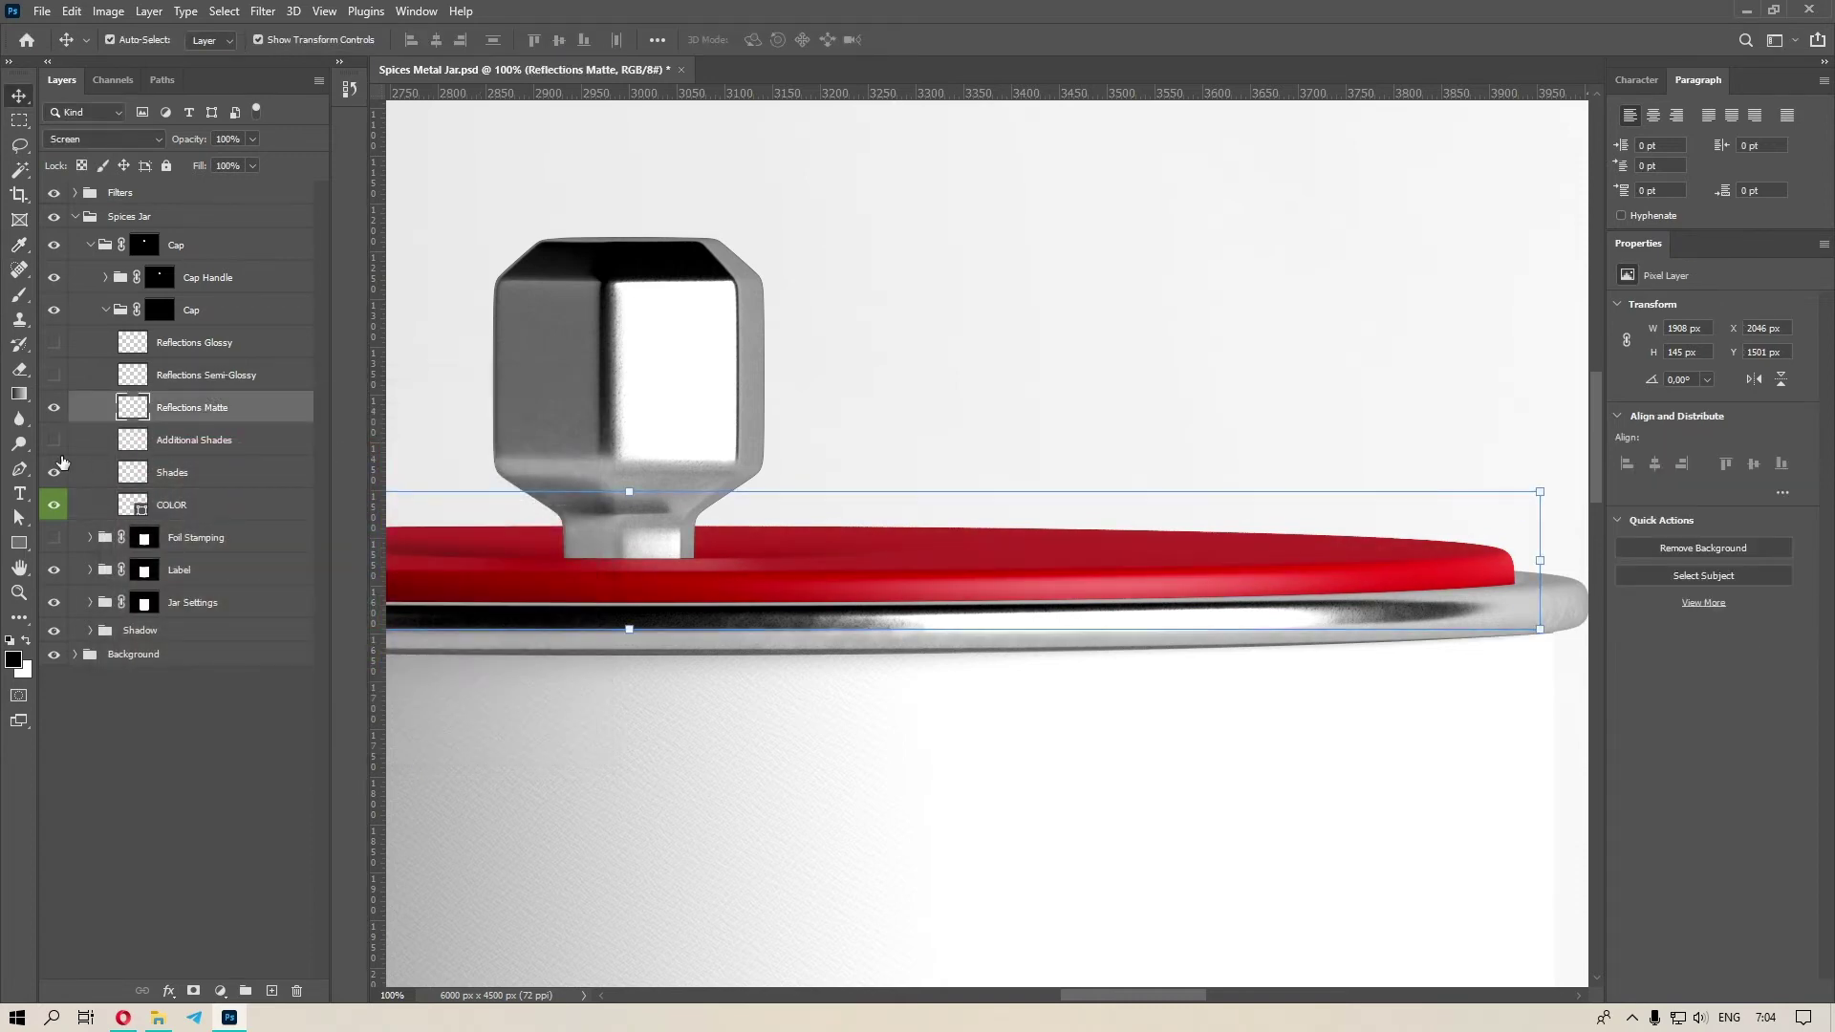
{"action": "left_click", "coordinate": [54, 409]}
{"action": "left_click", "coordinate": [53, 377]}
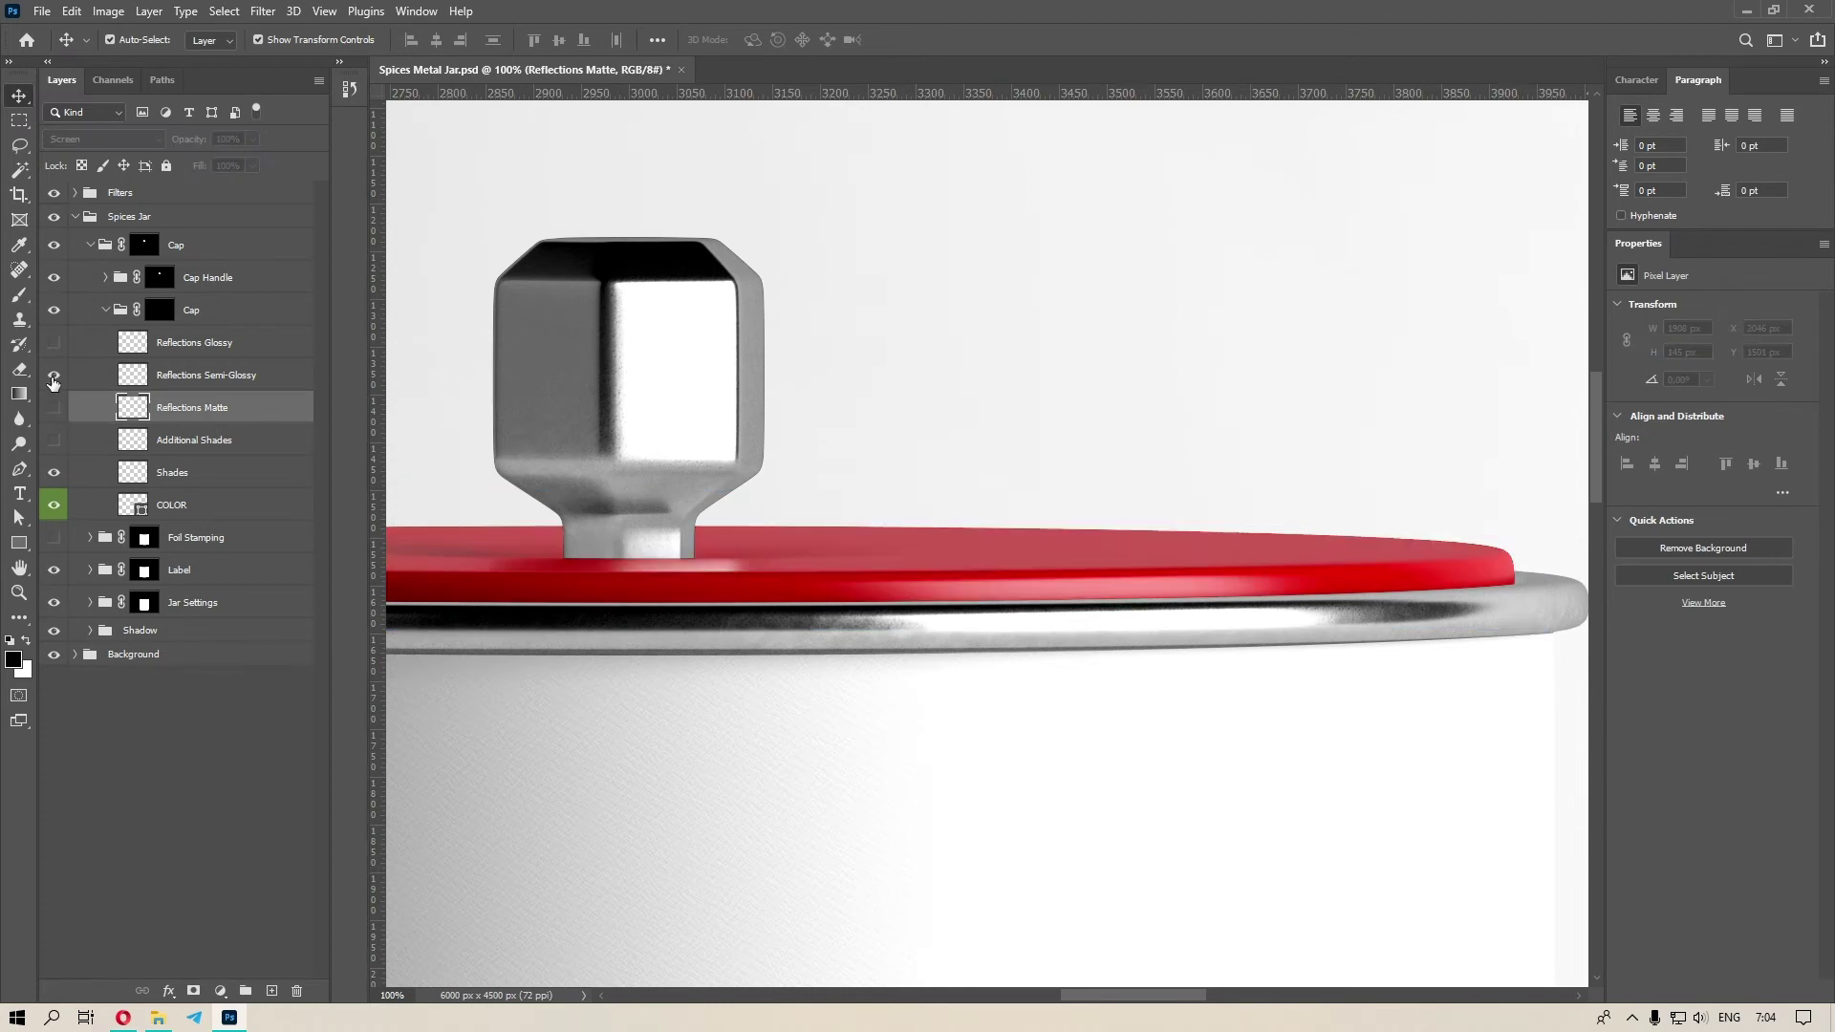
{"action": "left_click", "coordinate": [54, 353]}
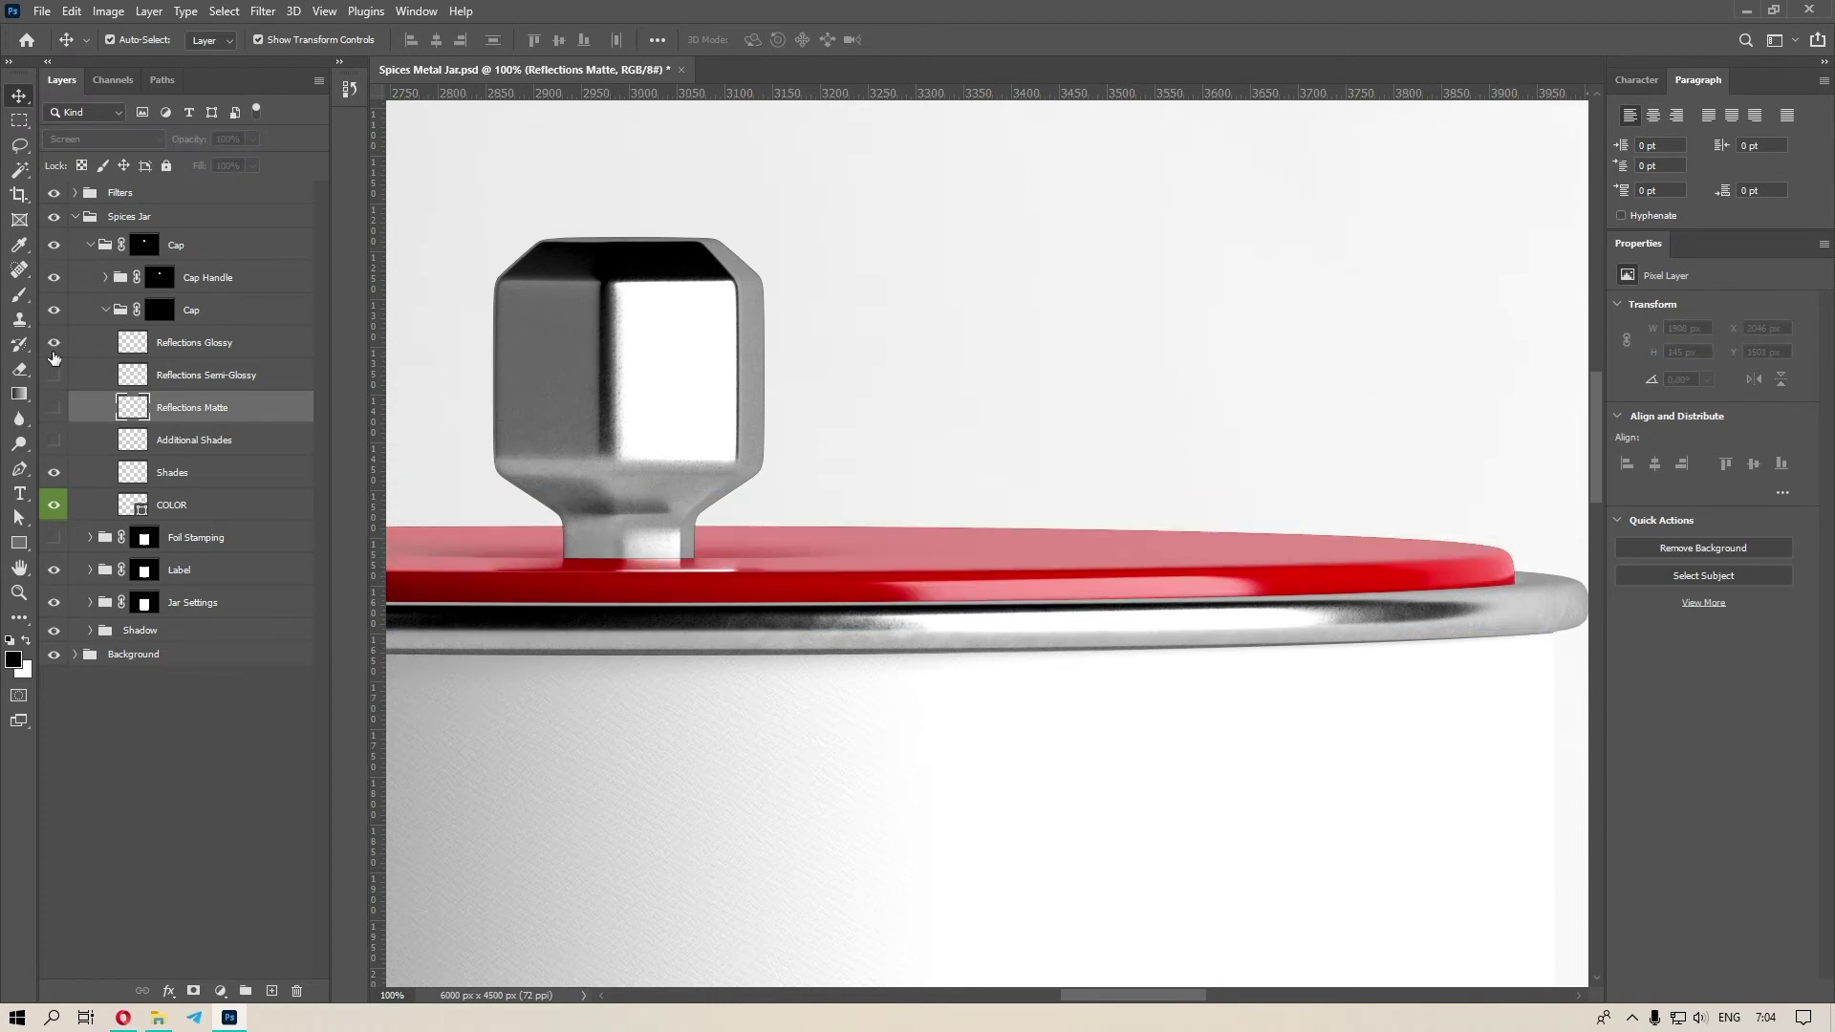
{"action": "left_click", "coordinate": [55, 358]}
{"action": "left_click", "coordinate": [53, 378]}
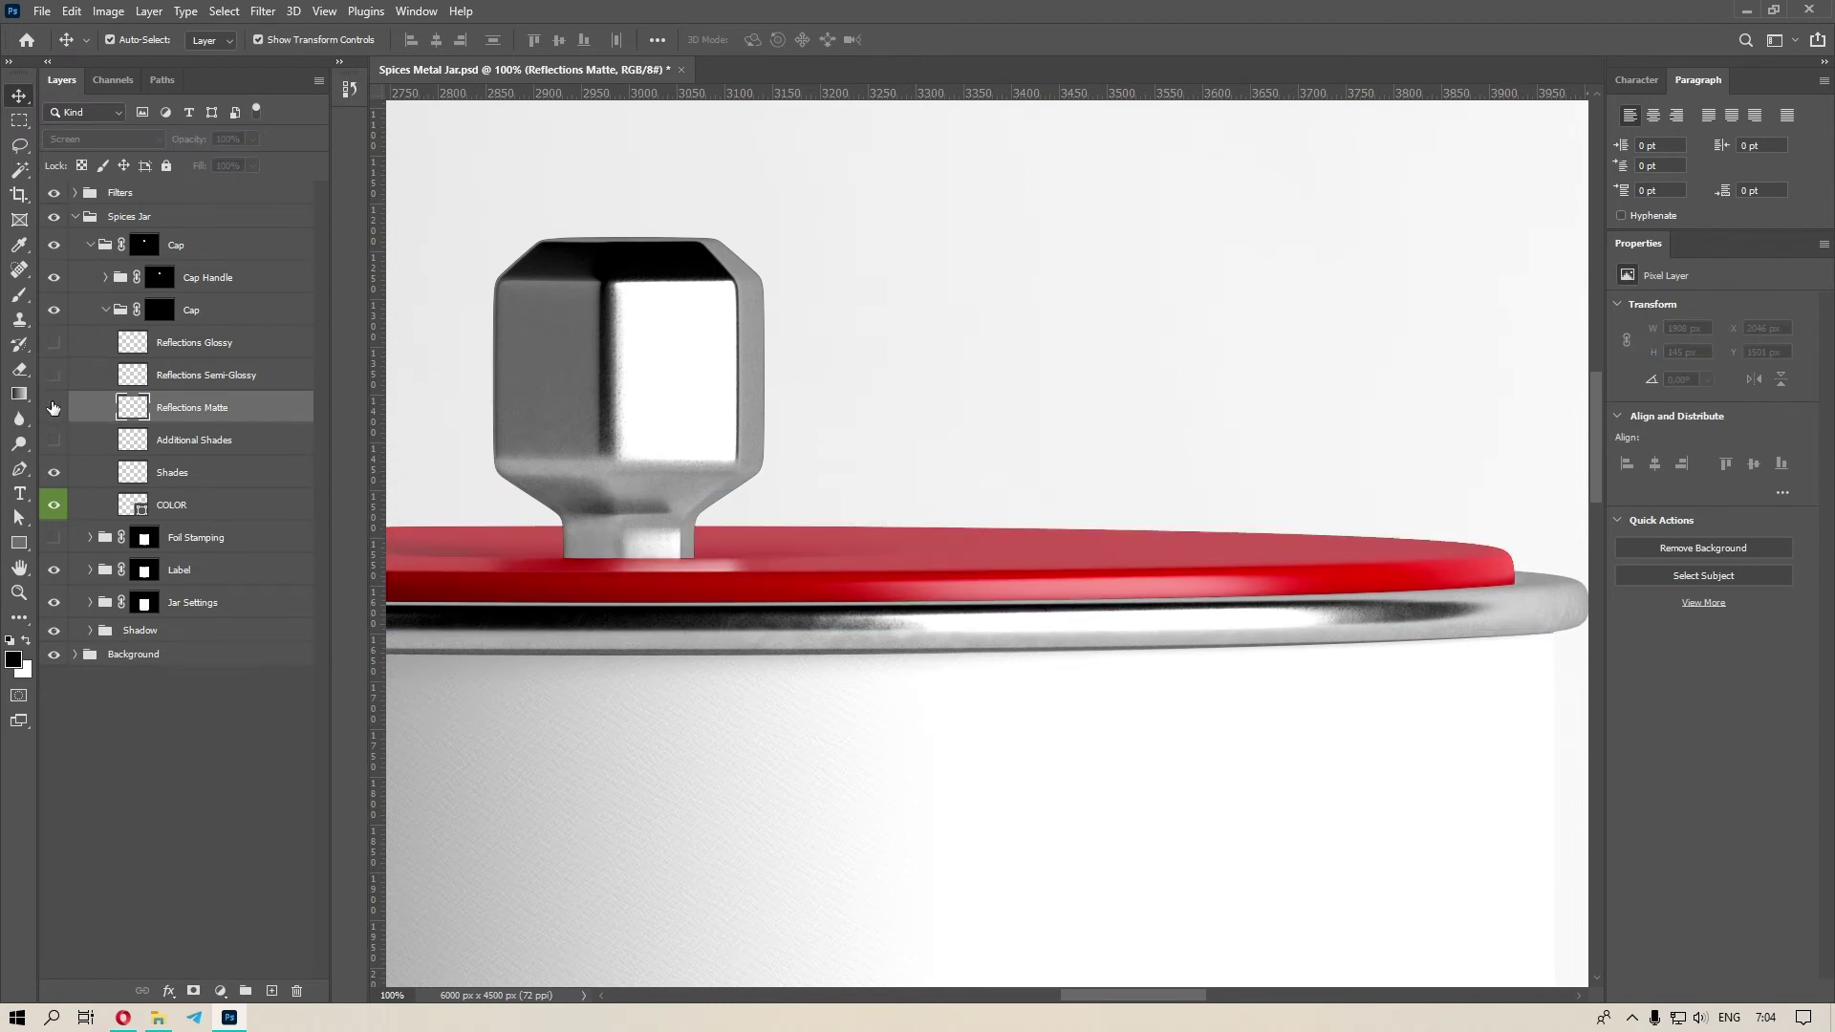
{"action": "left_click", "coordinate": [53, 409]}
{"action": "left_click", "coordinate": [53, 409]}
{"action": "left_click", "coordinate": [54, 377]}
{"action": "left_click", "coordinate": [54, 378]}
{"action": "left_click", "coordinate": [55, 351]}
{"action": "left_click", "coordinate": [54, 346]}
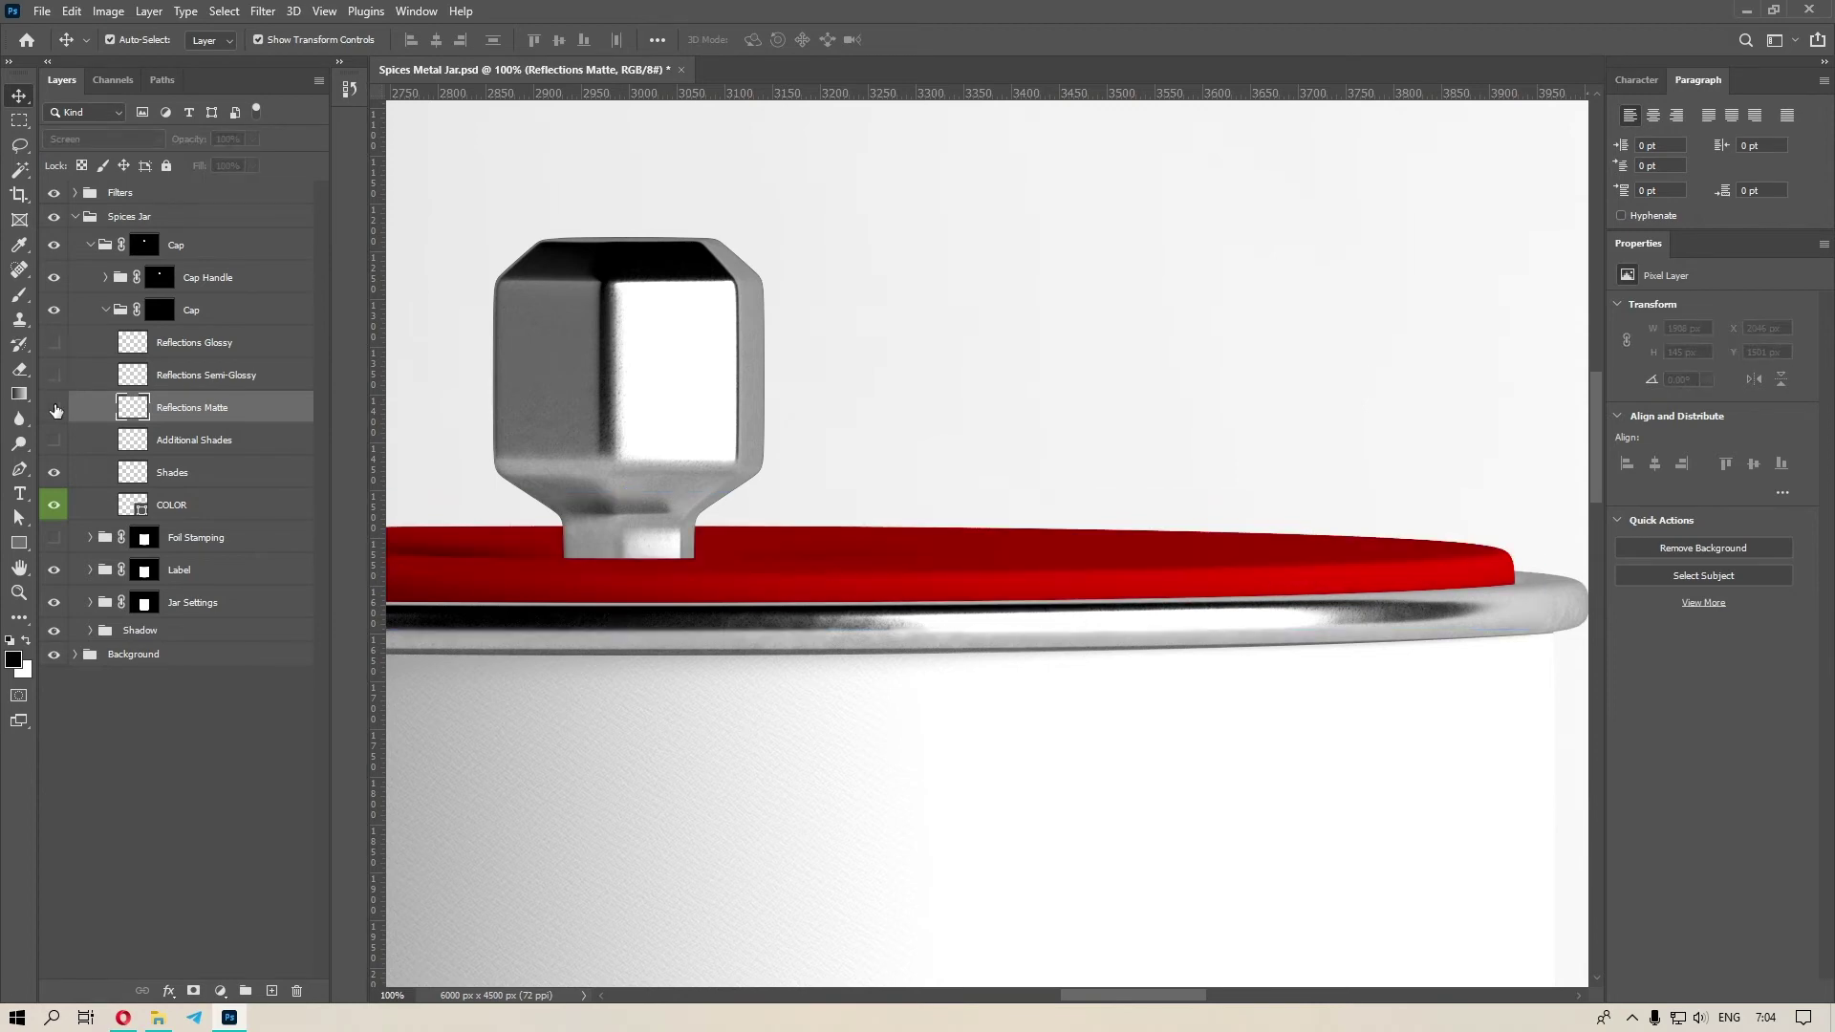
{"action": "left_click", "coordinate": [53, 409]}
Collapse the Cap subgroup, expand Cap Handle and its Metall group, and show the handle's COLOR layer.
{"action": "left_click", "coordinate": [141, 313]}
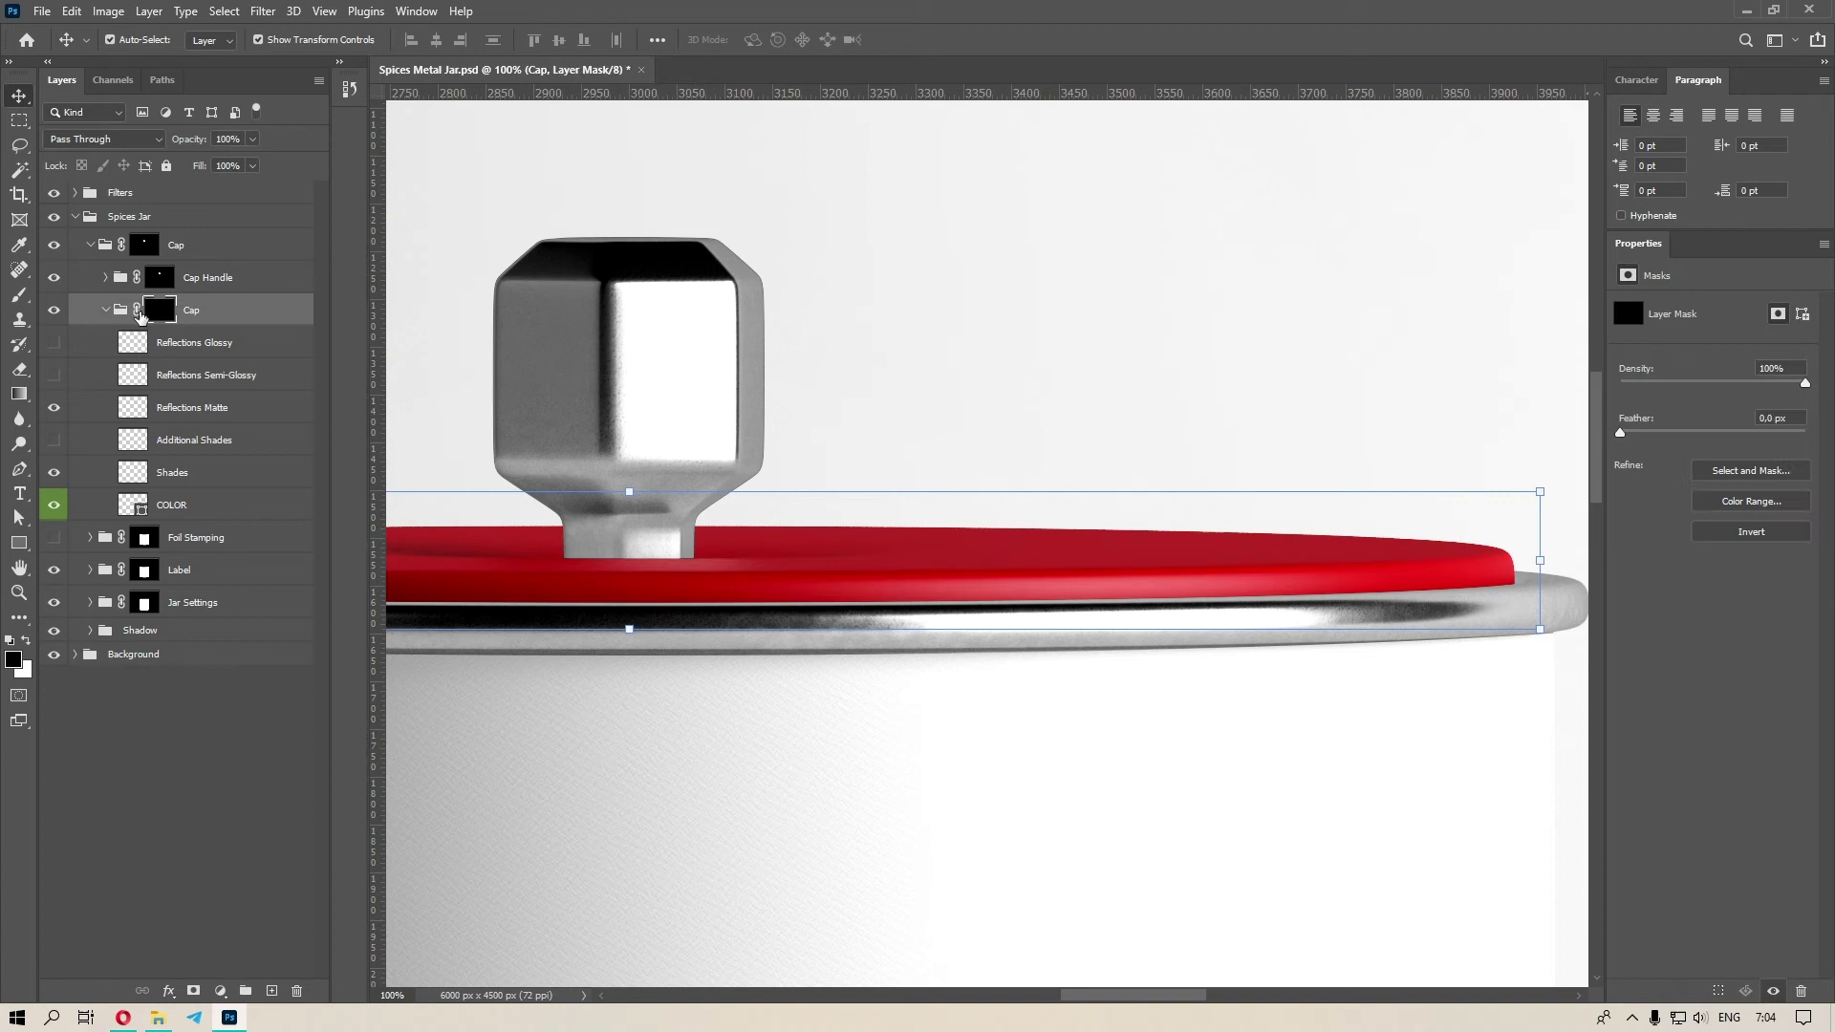
{"action": "left_click", "coordinate": [105, 310]}
{"action": "left_click", "coordinate": [232, 280]}
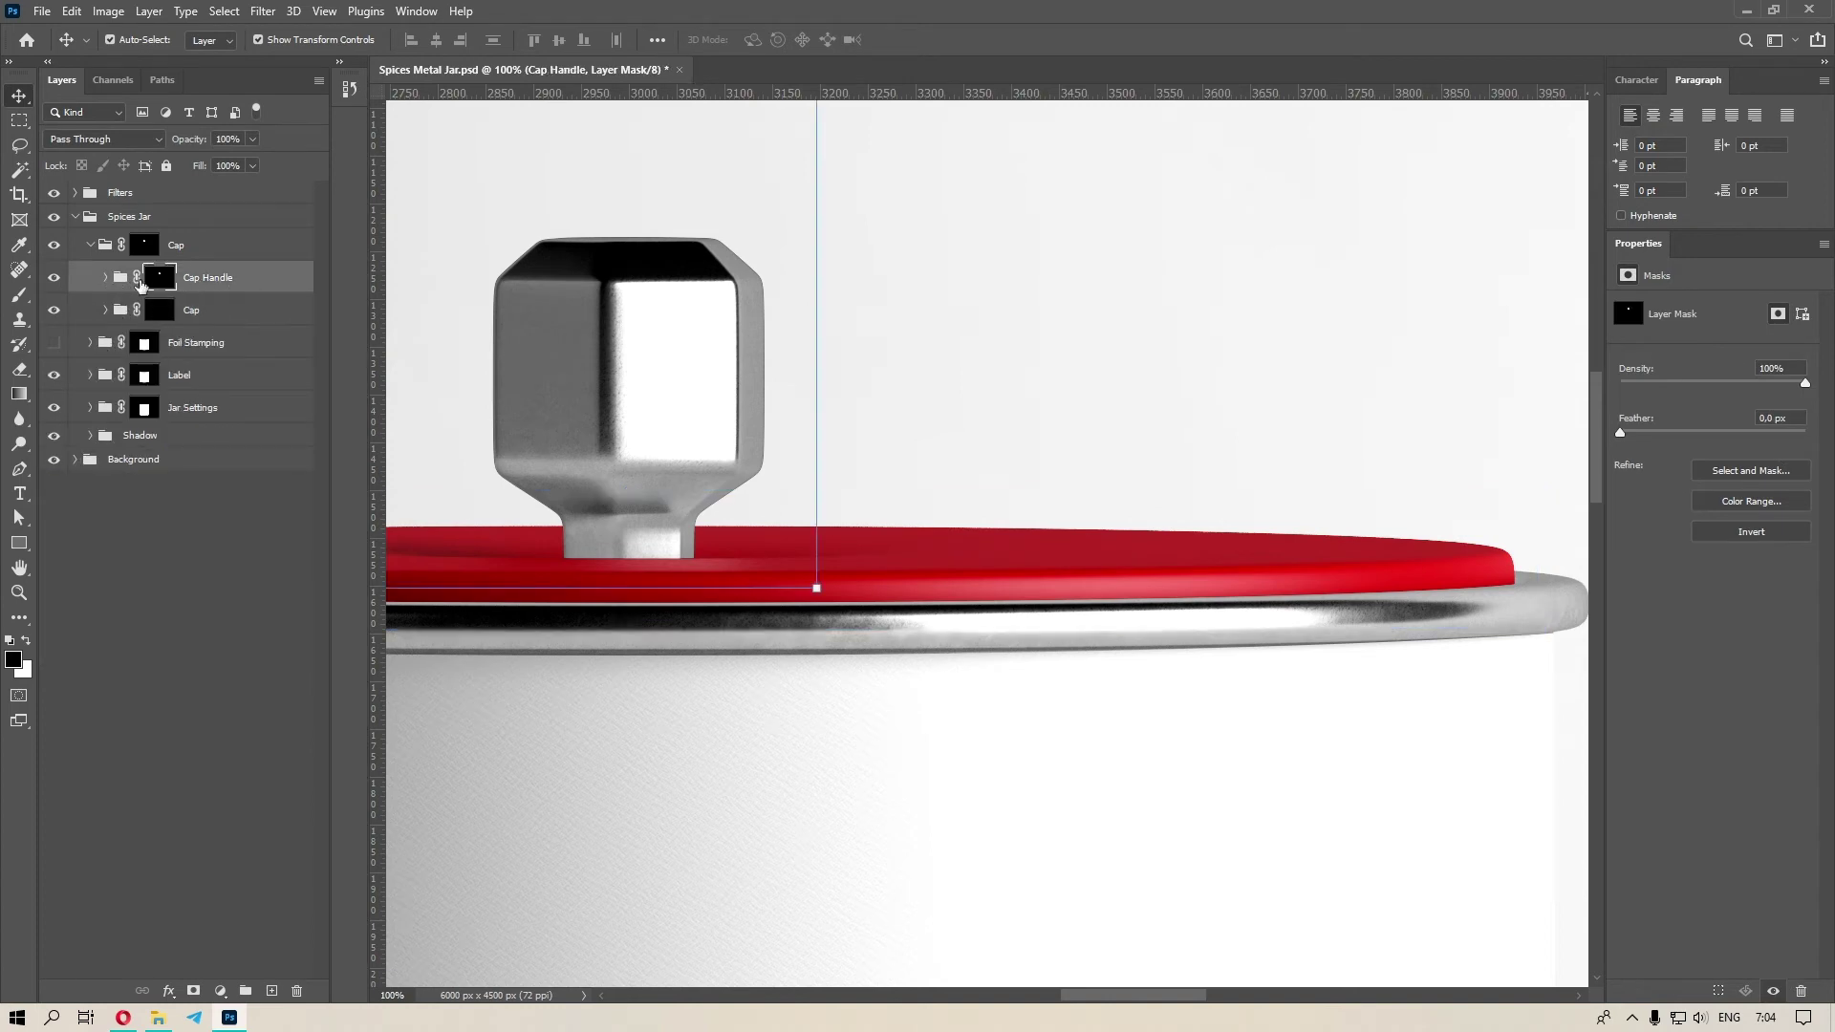
{"action": "left_click", "coordinate": [106, 278]}
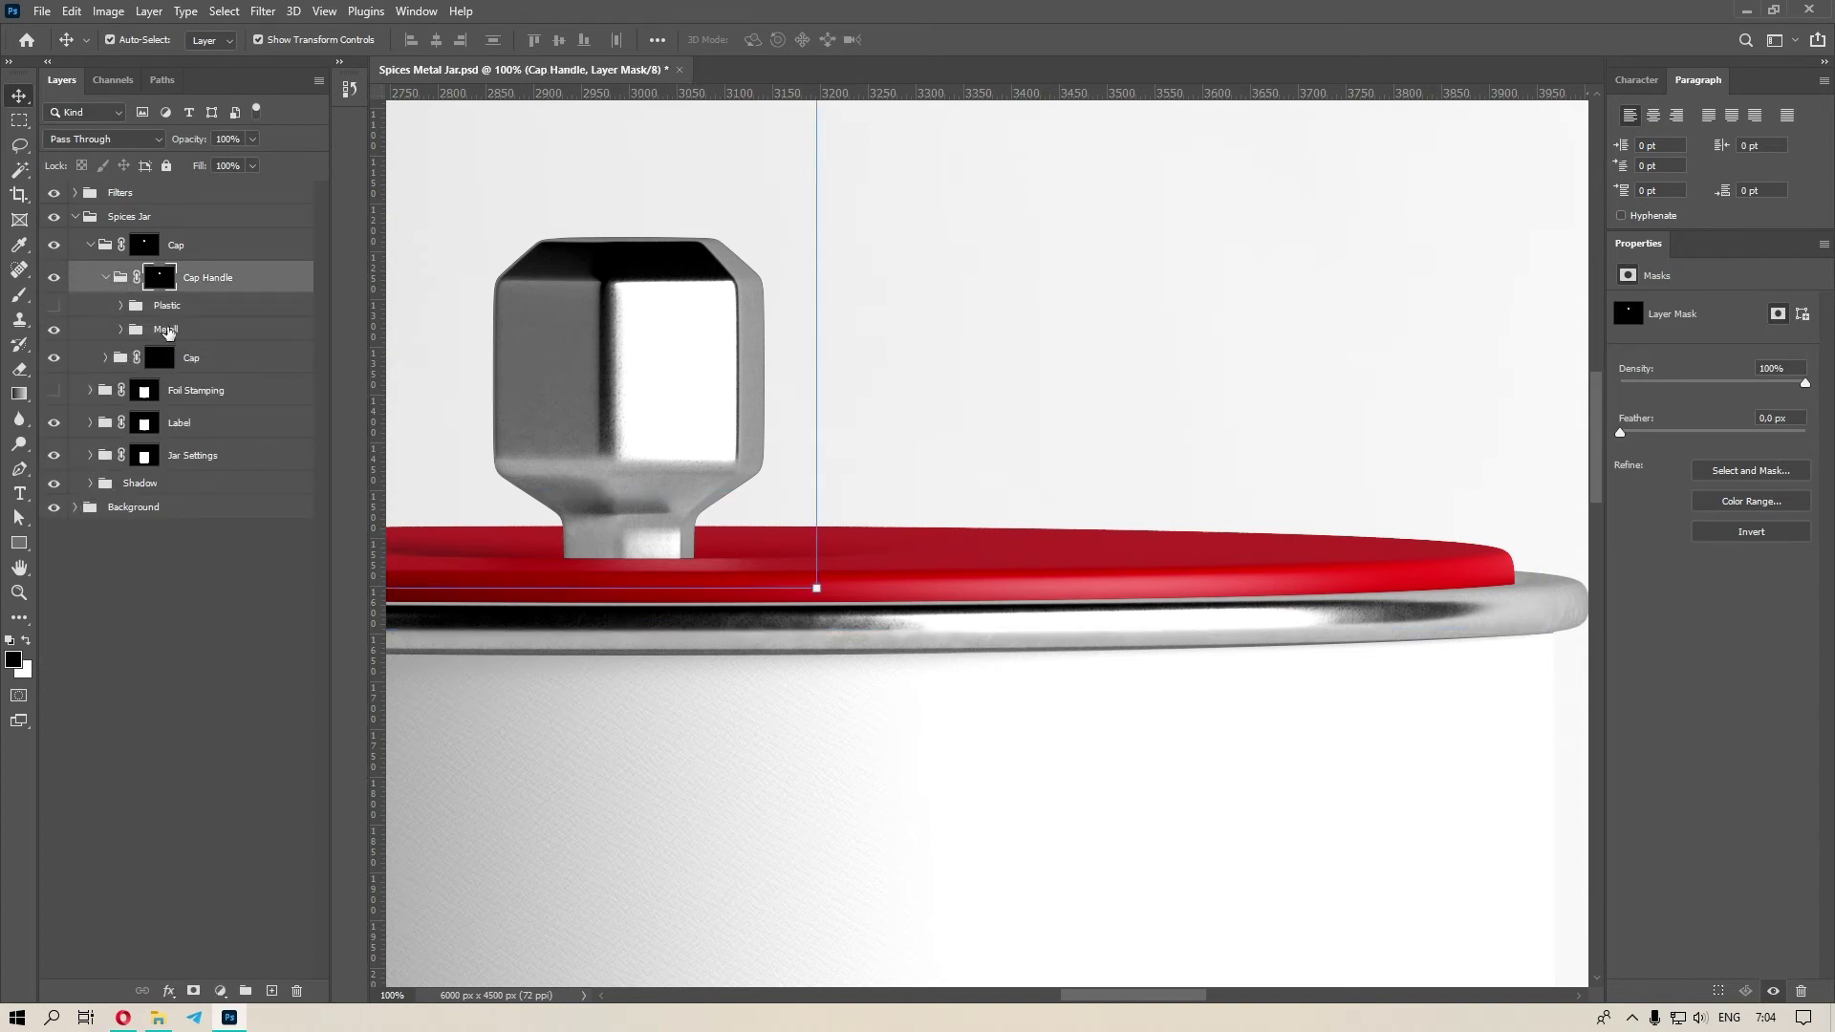
{"action": "left_click", "coordinate": [166, 329]}
{"action": "left_click", "coordinate": [121, 329]}
{"action": "left_click", "coordinate": [86, 430]}
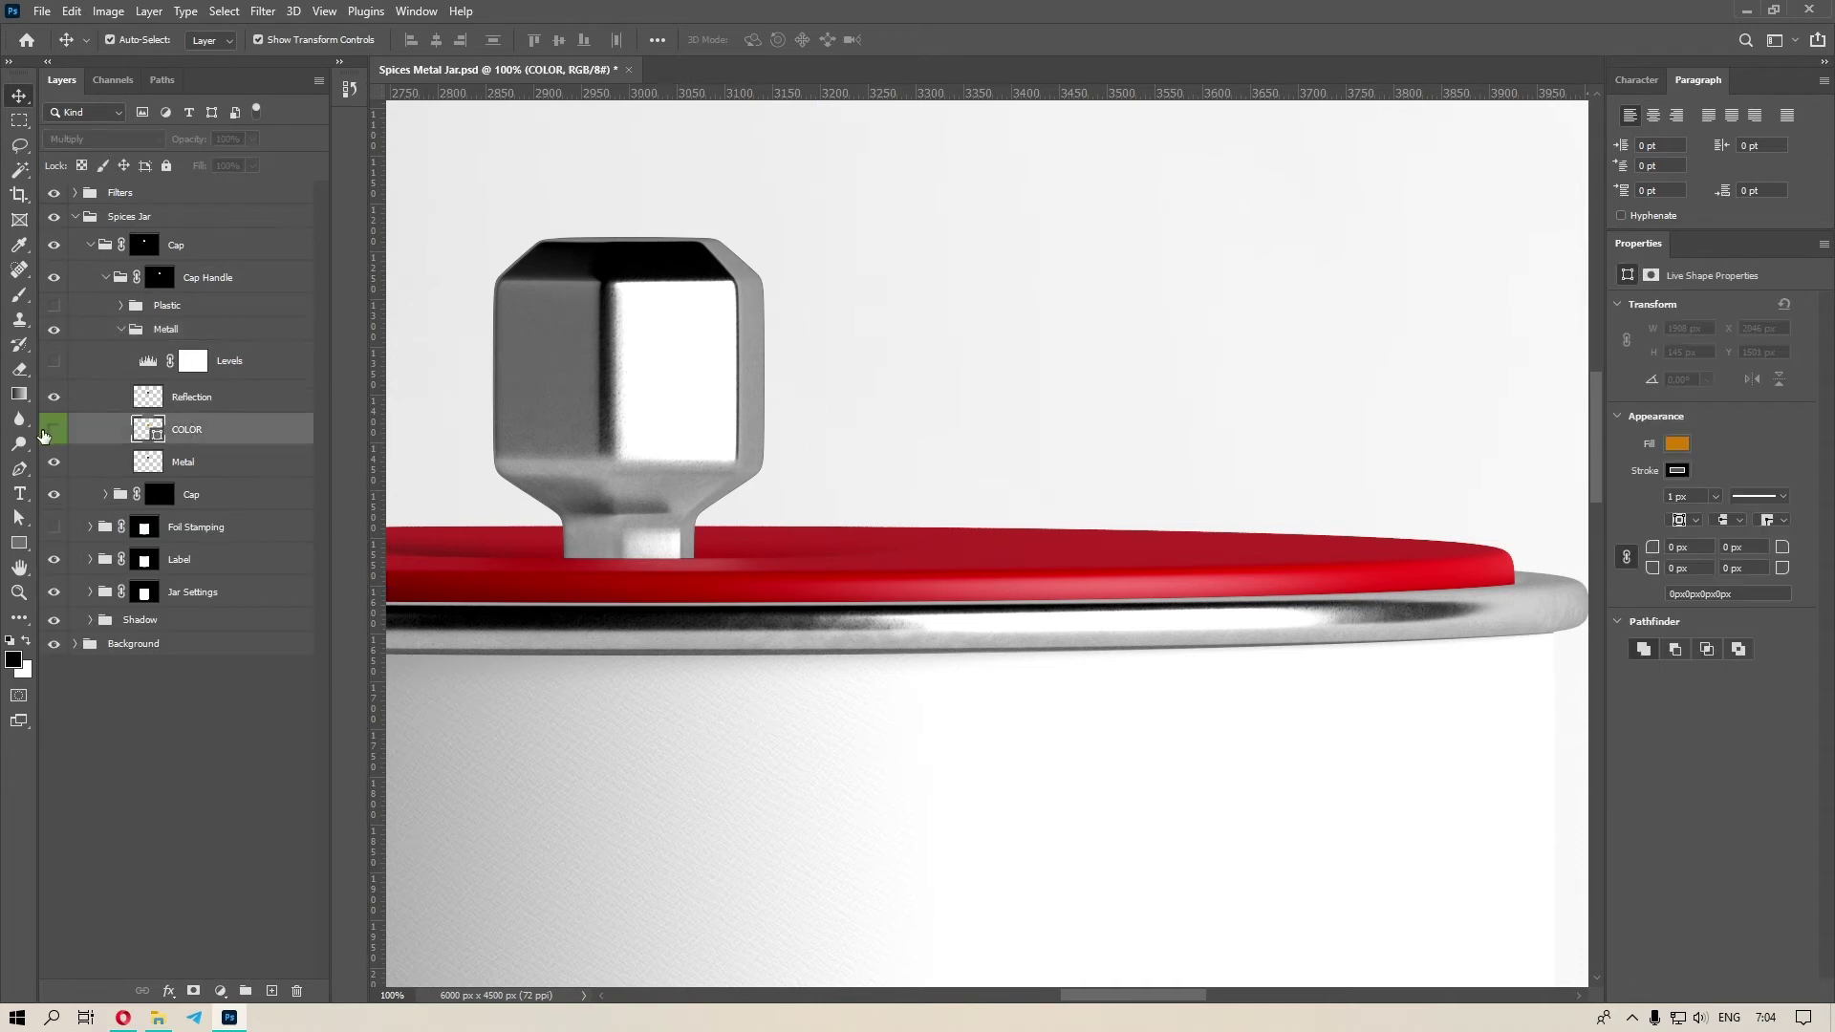
{"action": "left_click", "coordinate": [53, 430]}
Try blue 0018ff and red ff0000 as the metal handle's tint through the COLOR layer in the Metall group.
{"action": "double_click", "coordinate": [148, 429]}
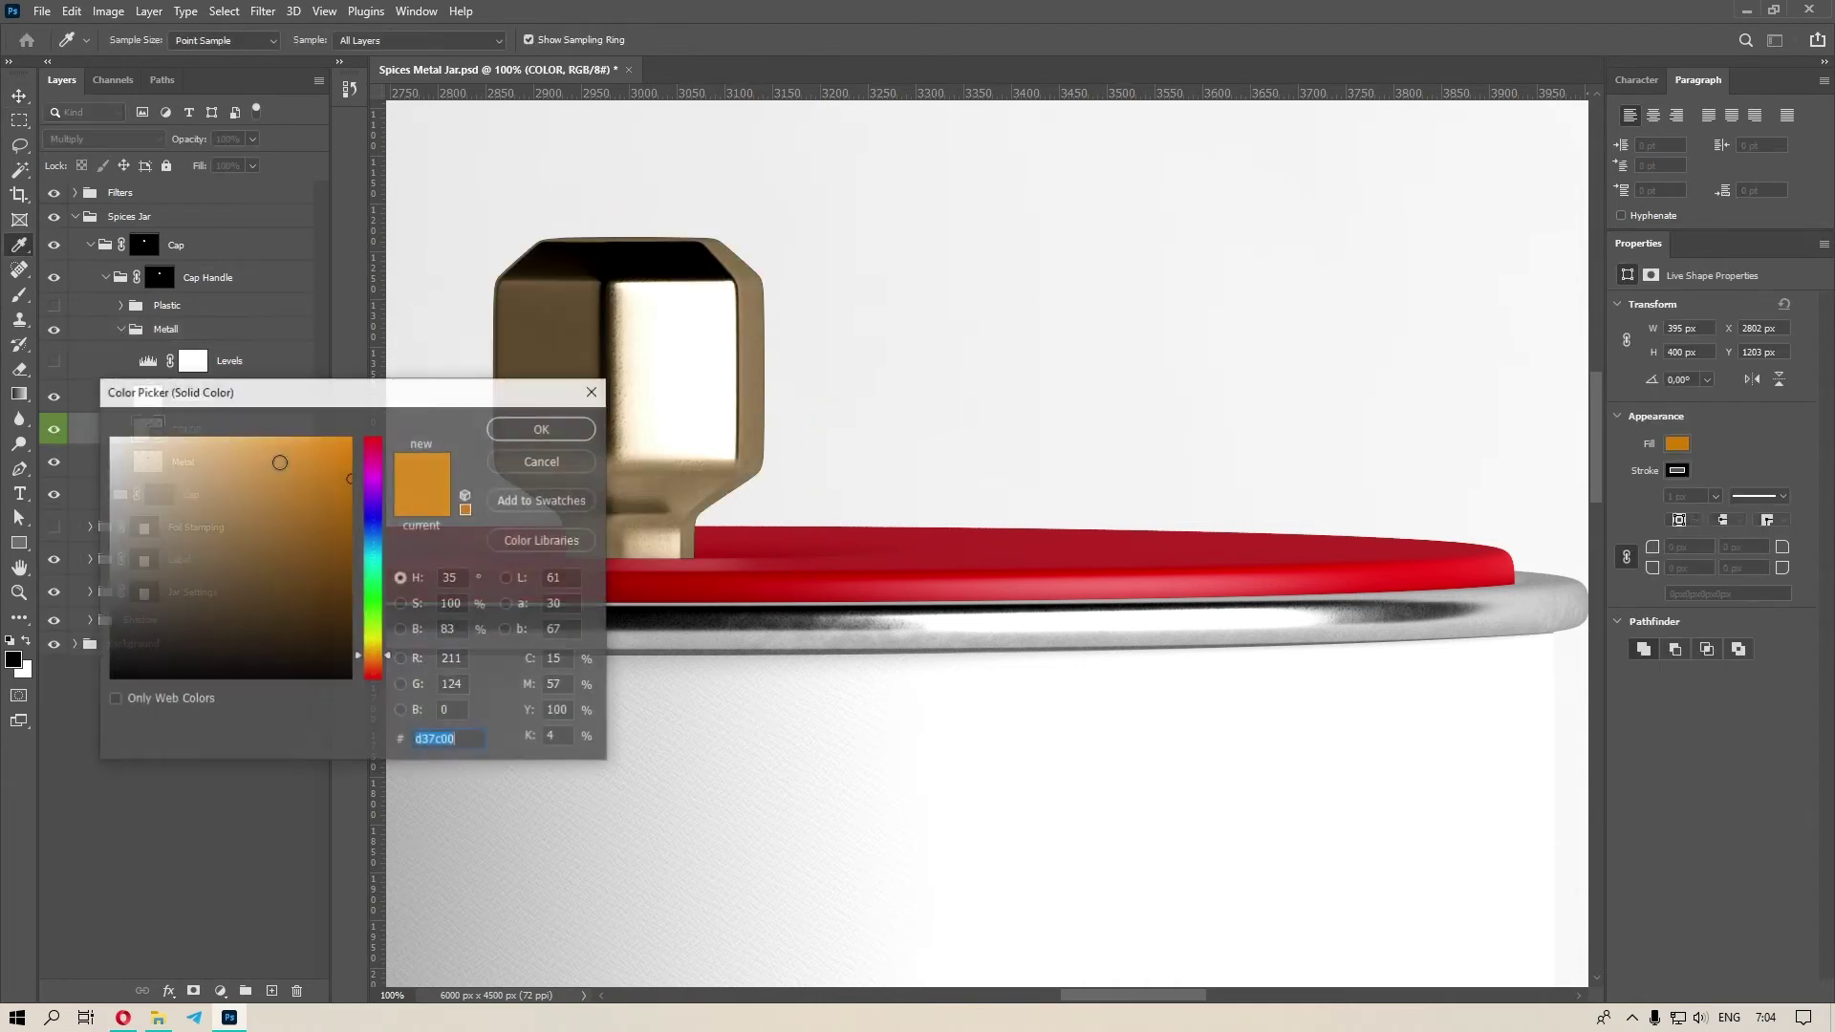
{"action": "type", "text": "0018ff"}
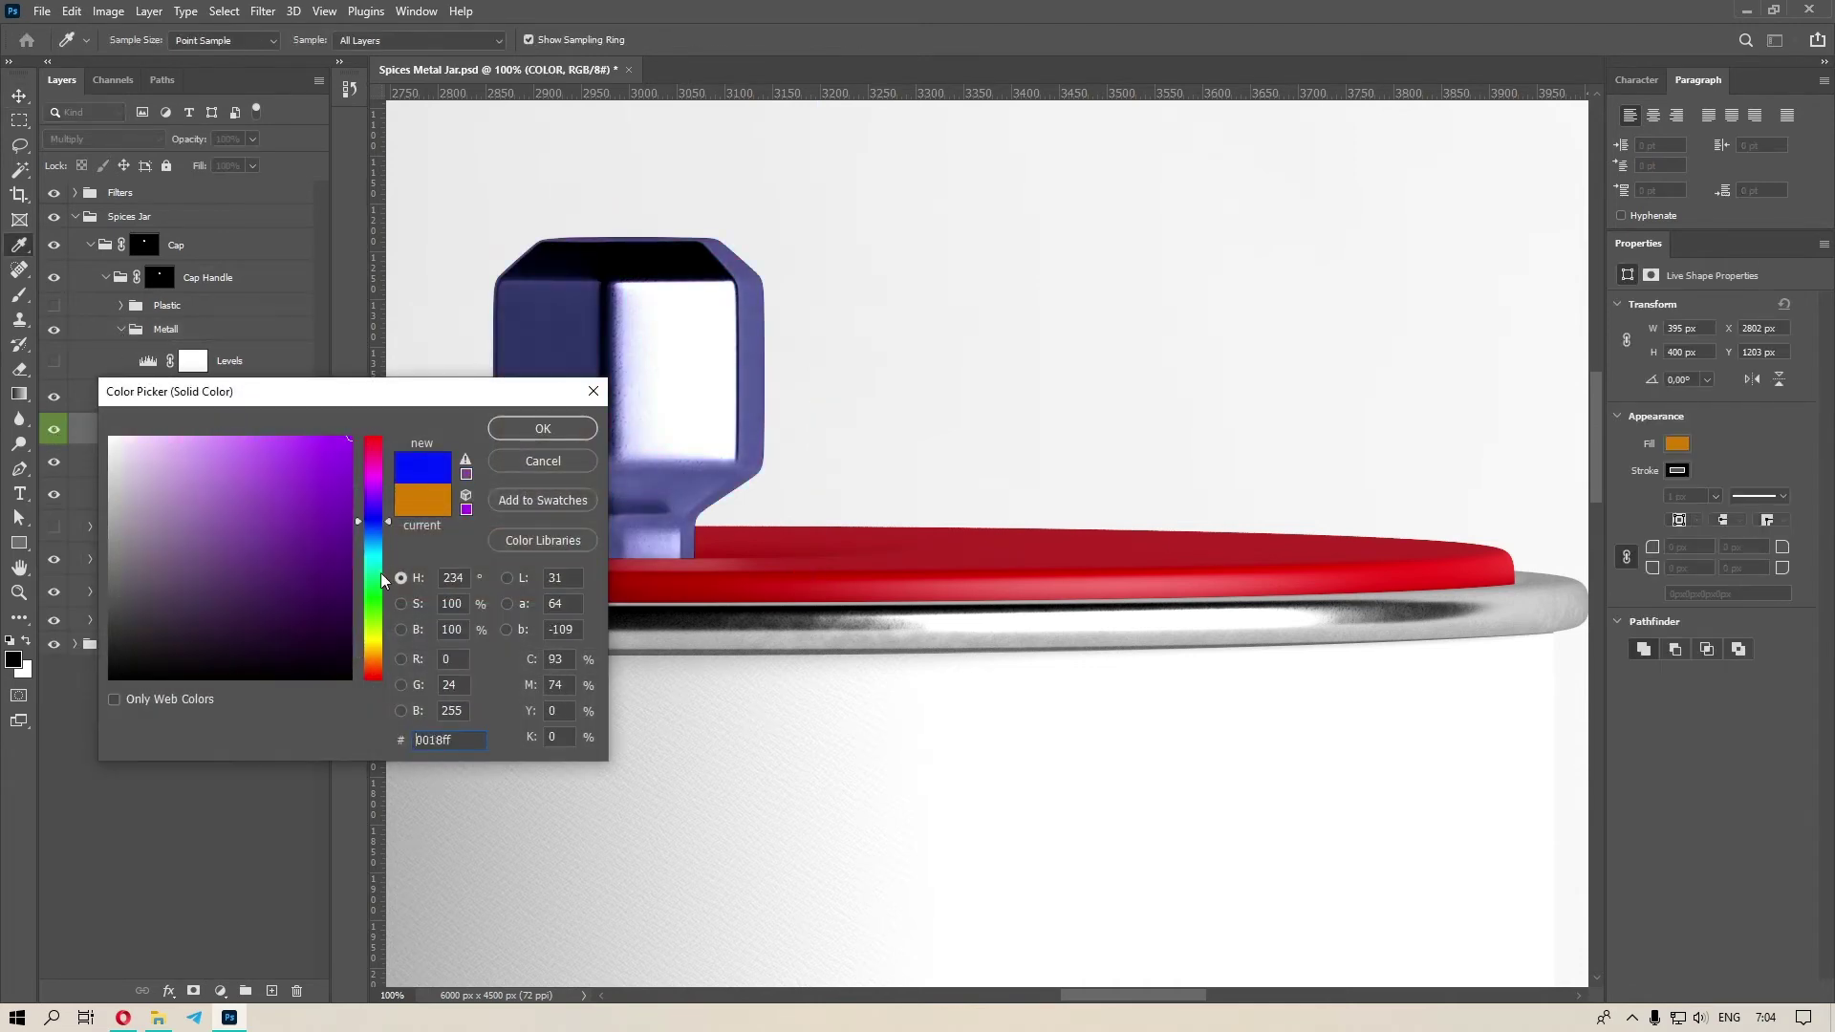
{"action": "left_click_drag", "start_coordinate": [381, 579], "coordinate": [388, 409]}
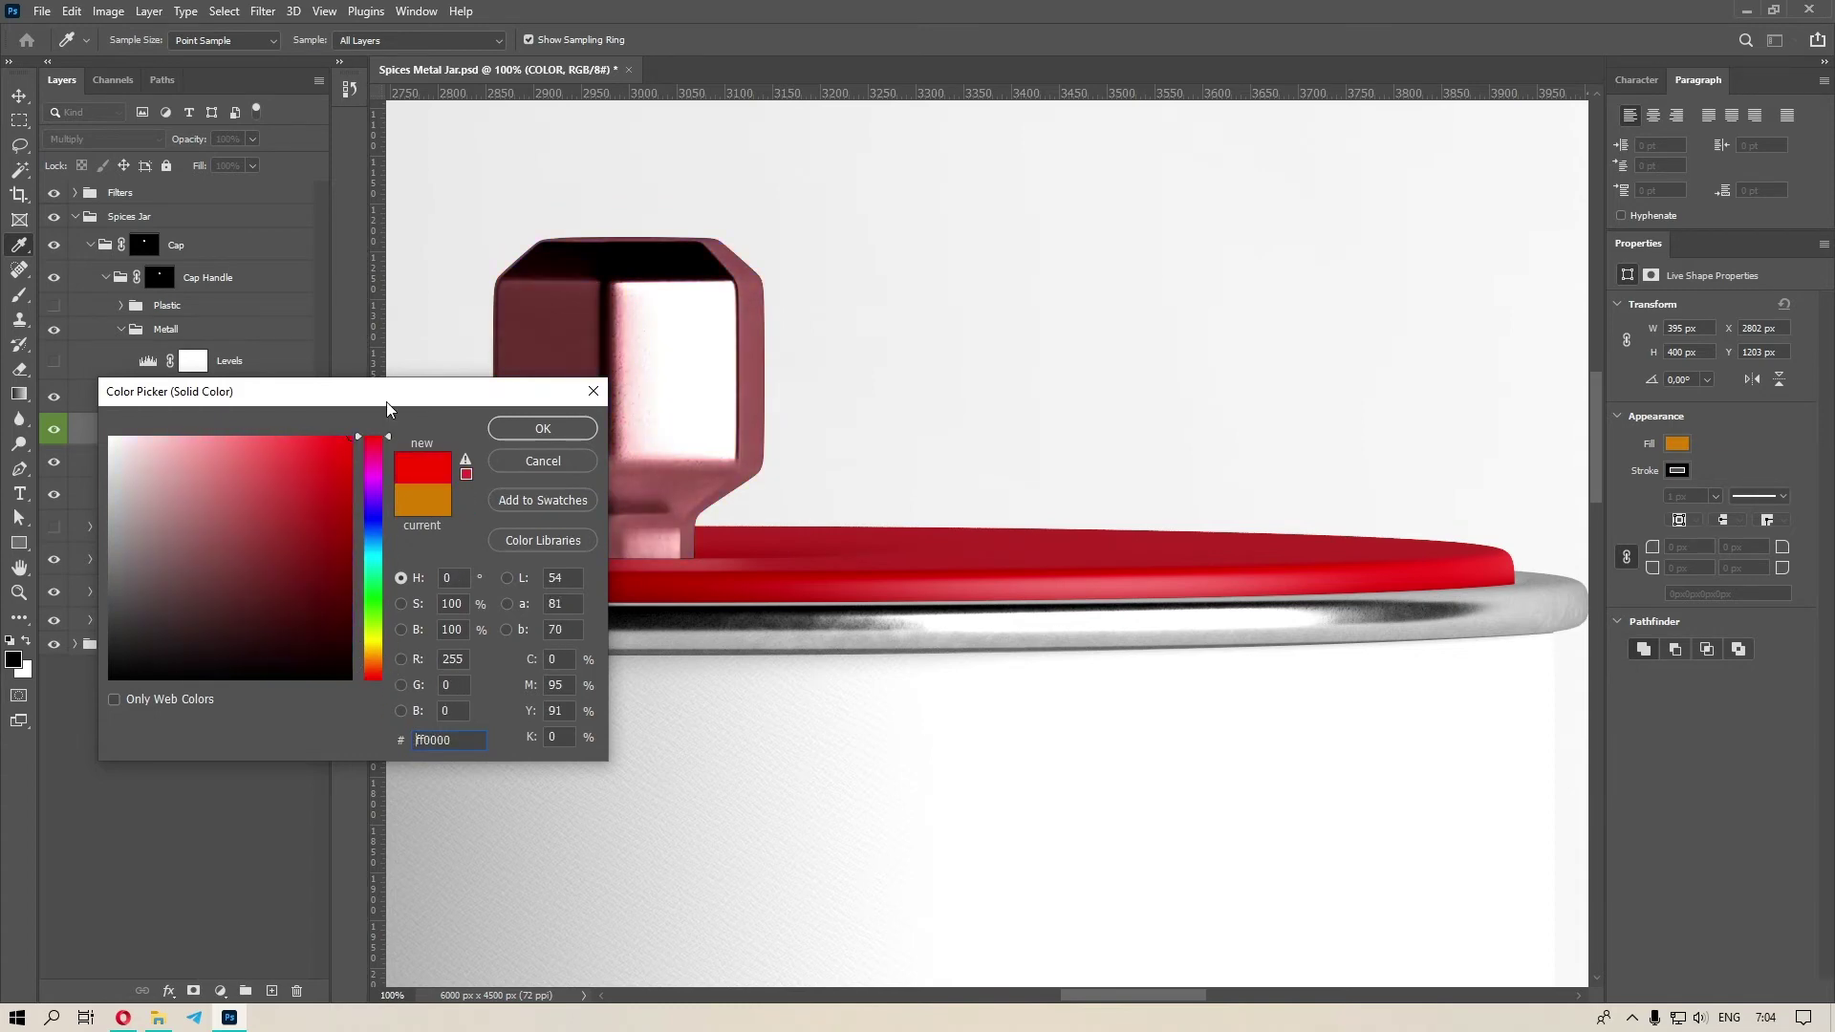
{"action": "left_click", "coordinate": [450, 497]}
{"action": "left_click", "coordinate": [537, 468]}
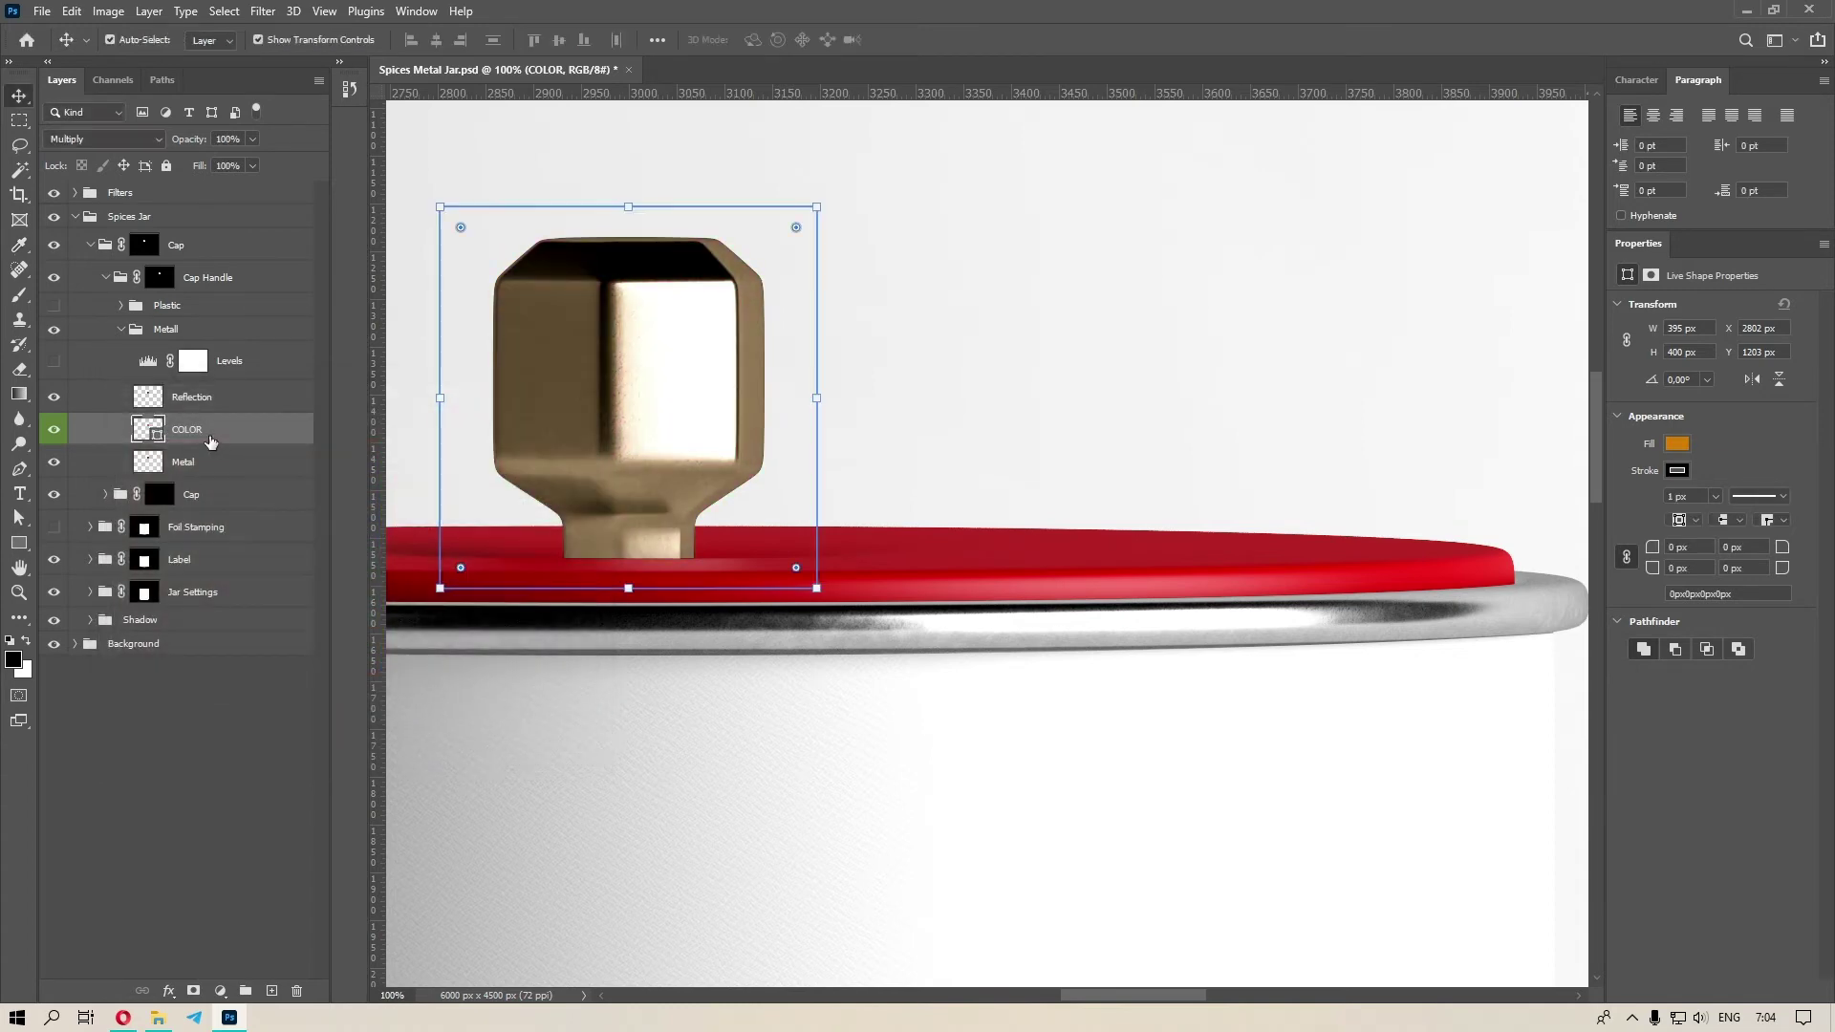
Adjust the opacity of the Reflection layer in the handle's Metall group.
{"action": "left_click", "coordinate": [194, 400]}
{"action": "left_click", "coordinate": [254, 140]}
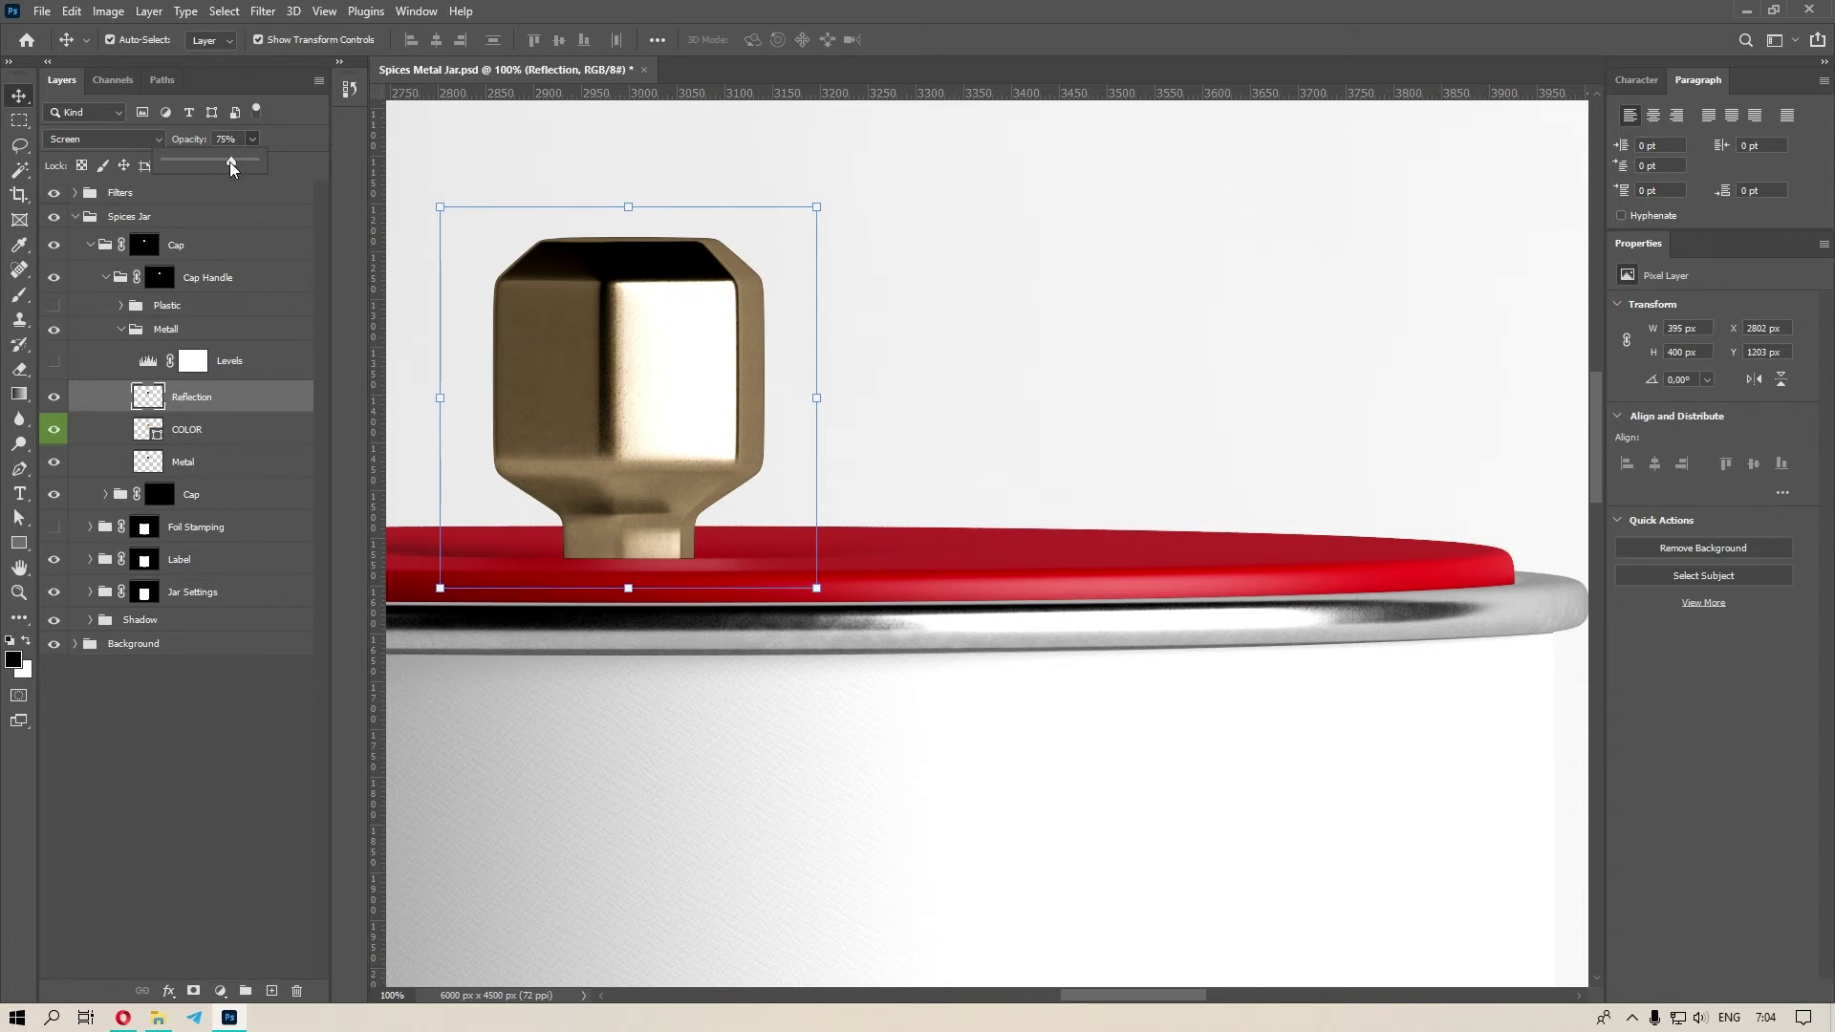
{"action": "left_click_drag", "start_coordinate": [229, 163], "coordinate": [289, 160]}
Compare the metal handle's contrast with the Levels adjustment in the Metall group shown and hidden.
{"action": "left_click", "coordinate": [244, 366]}
{"action": "left_click", "coordinate": [55, 361]}
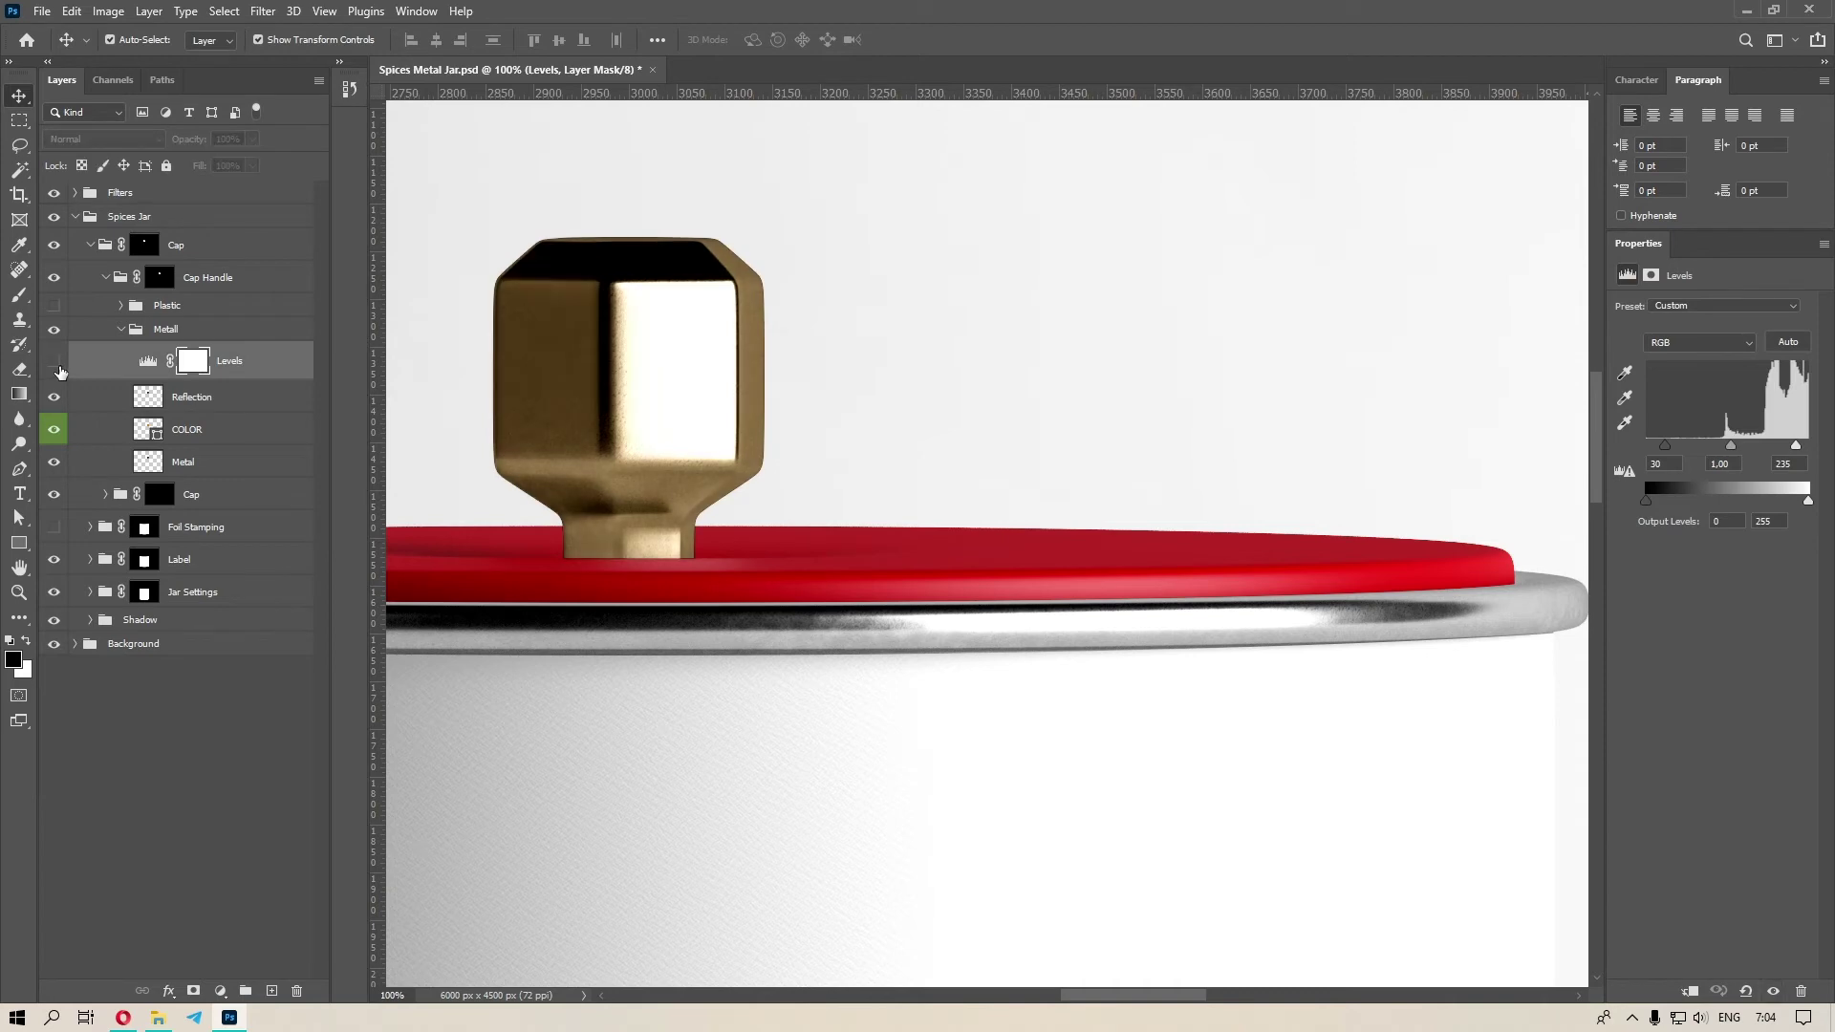
{"action": "left_click", "coordinate": [54, 362]}
{"action": "left_click", "coordinate": [55, 361]}
Switch the cap handle from metal to plastic by hiding the Metall group and showing Plastic, and expand the Plastic group.
{"action": "left_click", "coordinate": [182, 330]}
{"action": "left_click", "coordinate": [121, 329]}
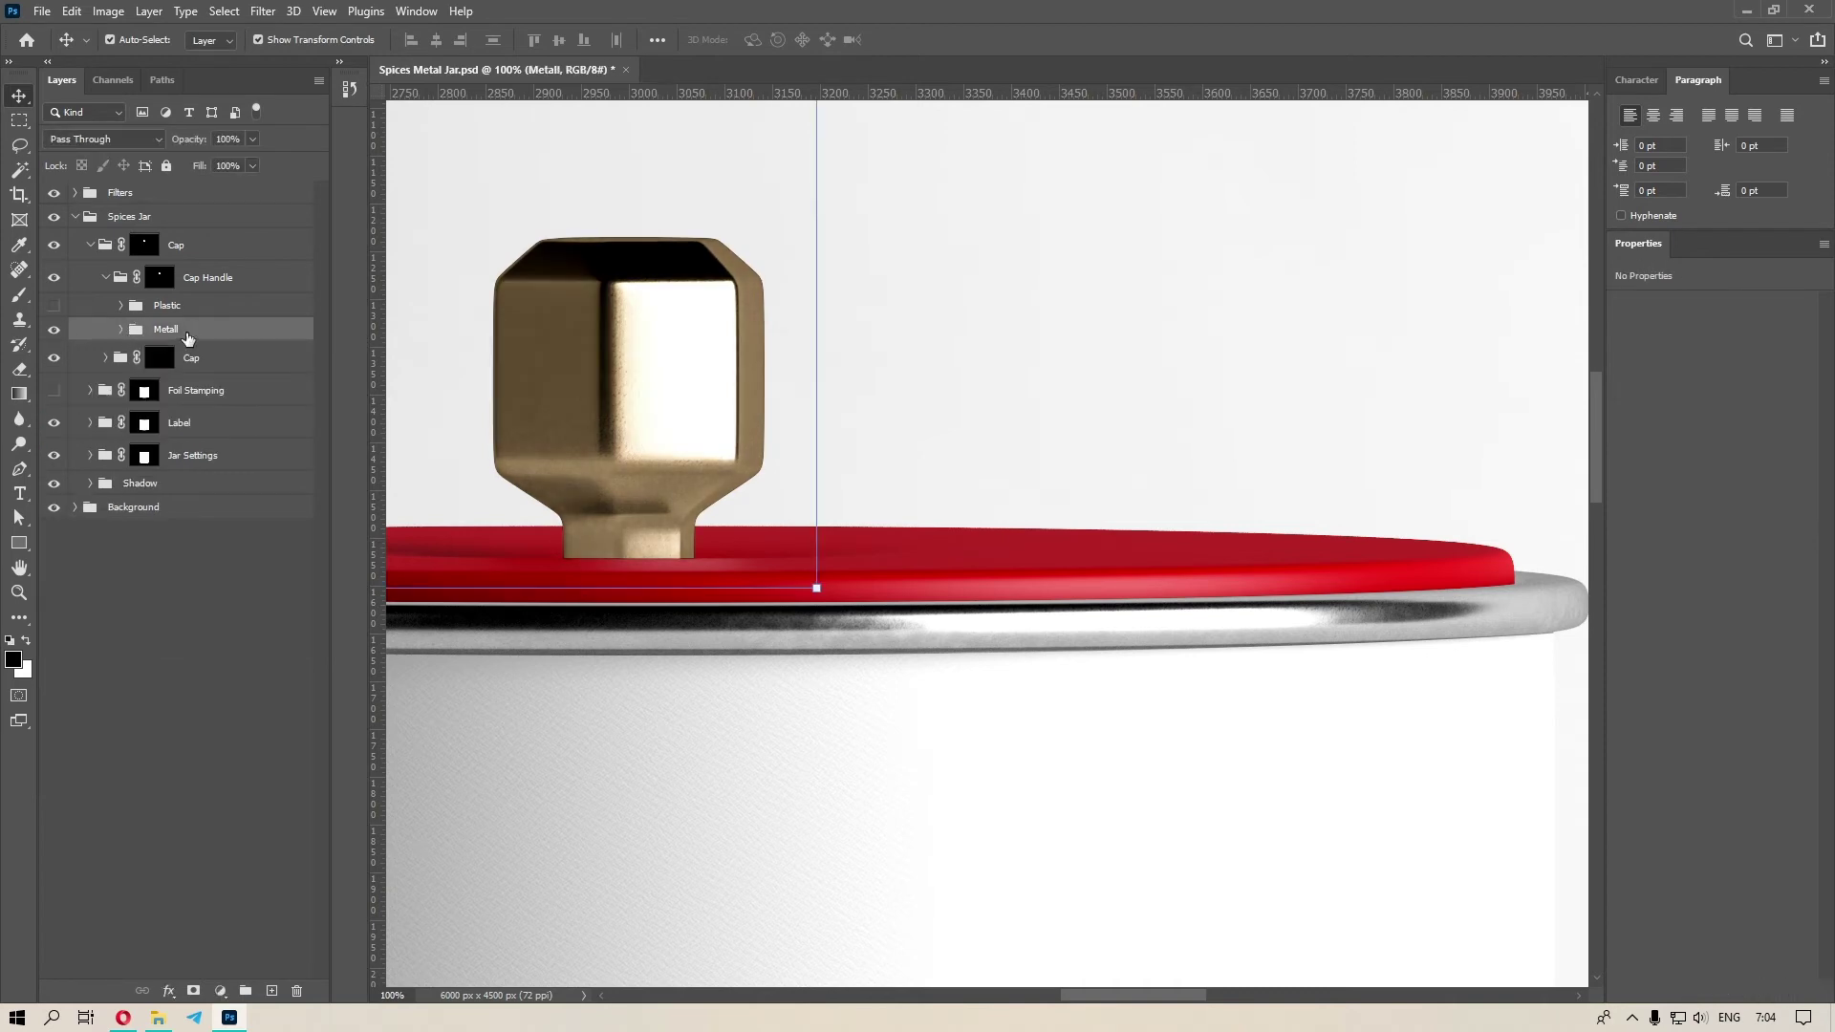
{"action": "left_click", "coordinate": [54, 329]}
{"action": "left_click", "coordinate": [54, 305]}
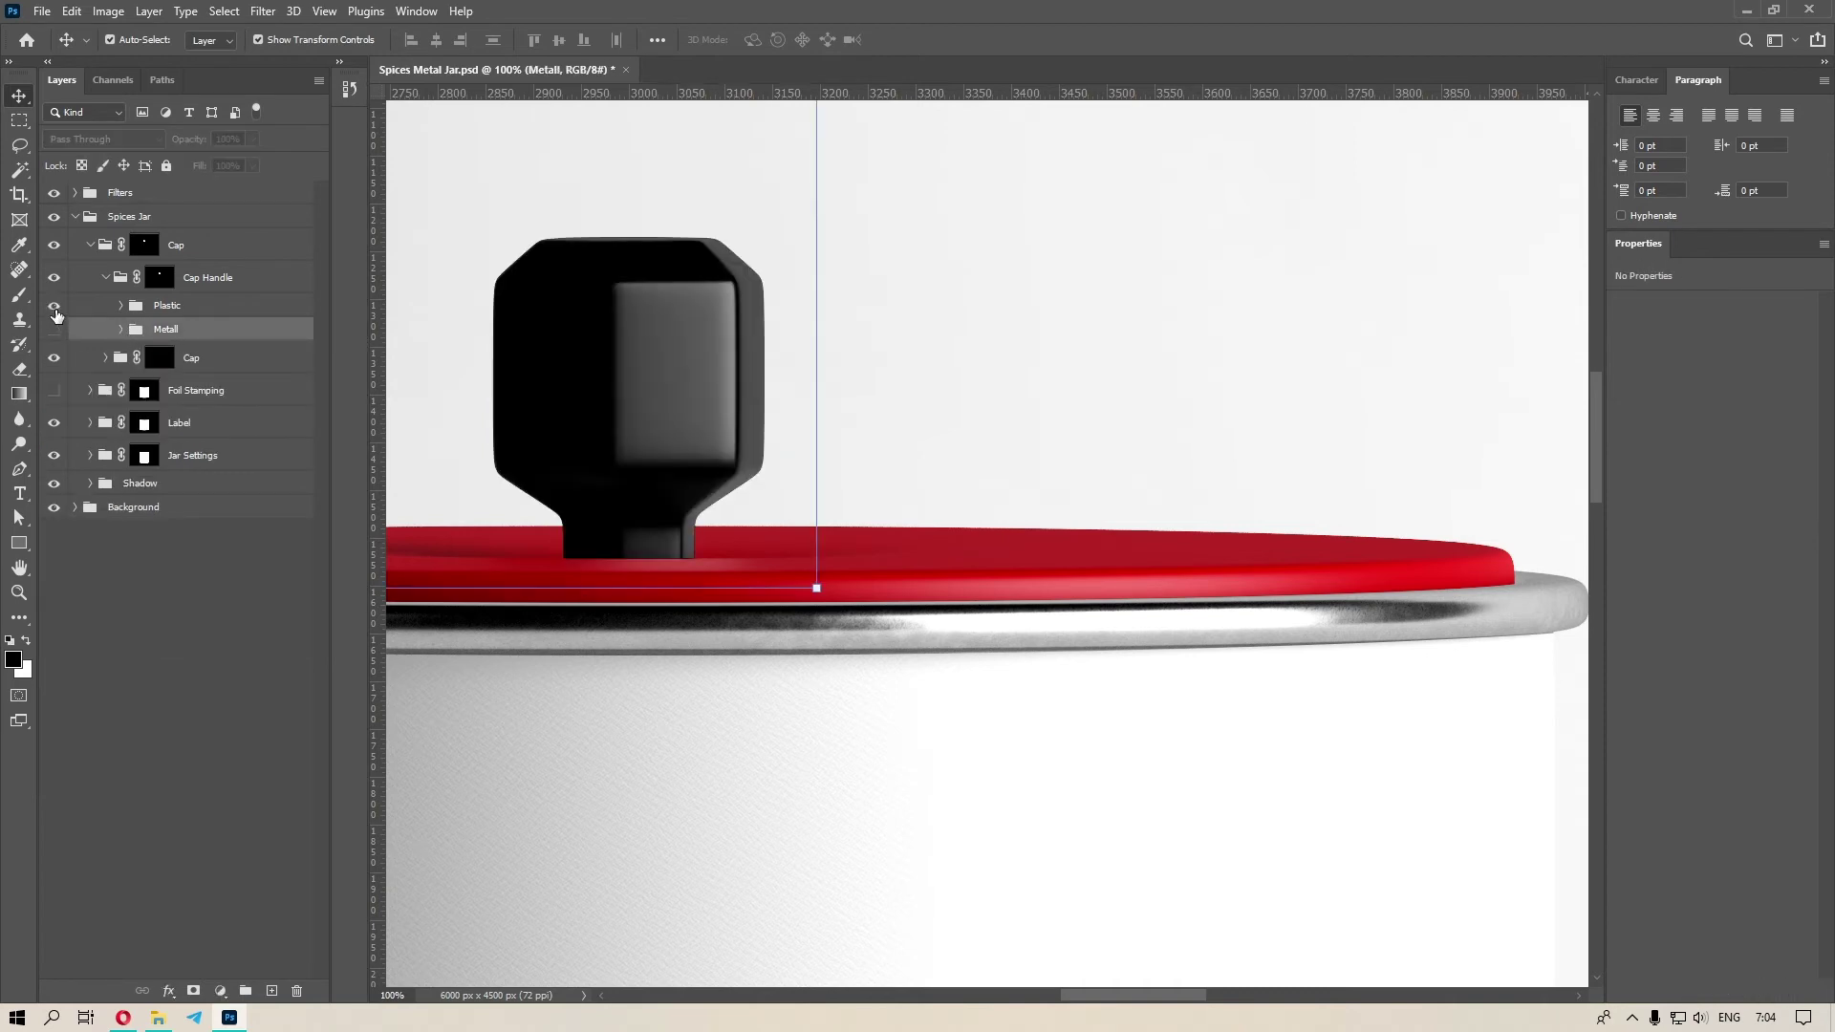
{"action": "left_click", "coordinate": [121, 305]}
{"action": "left_click", "coordinate": [167, 305]}
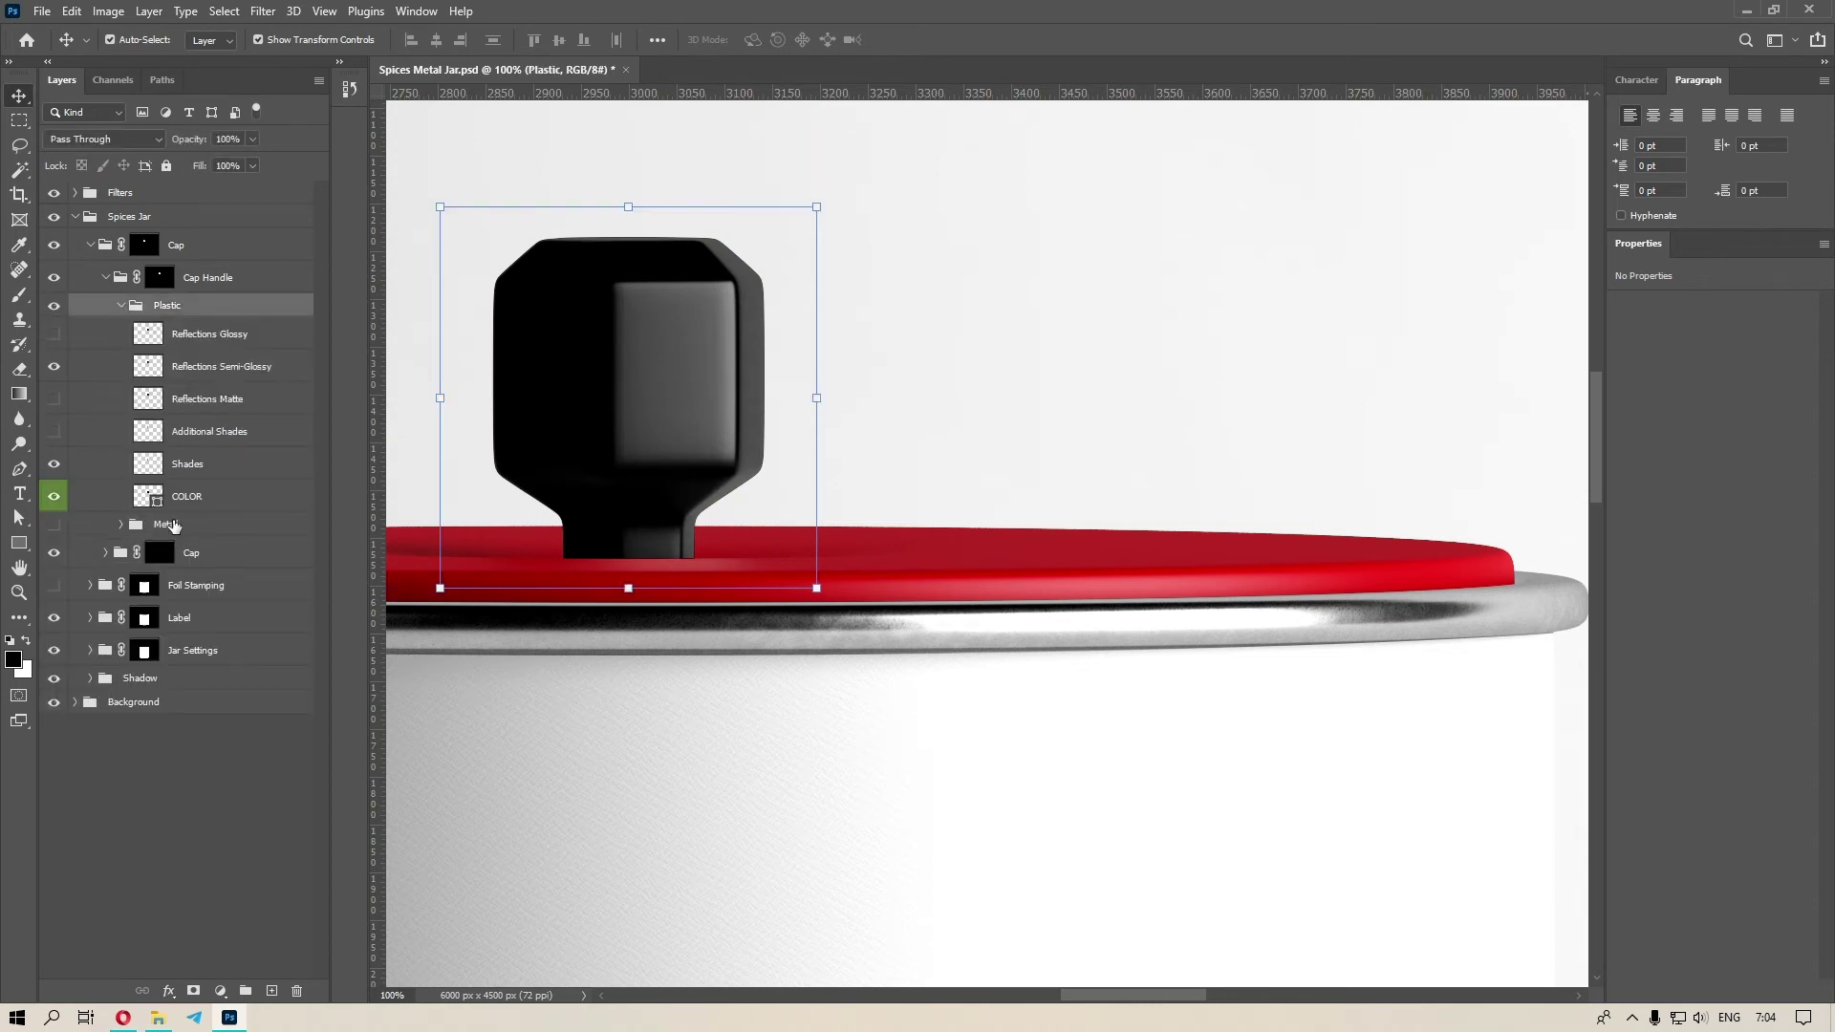
Recolour the plastic handle red through the COLOR layer of the Plastic group.
{"action": "double_click", "coordinate": [148, 497]}
{"action": "type", "text": "ff0000"}
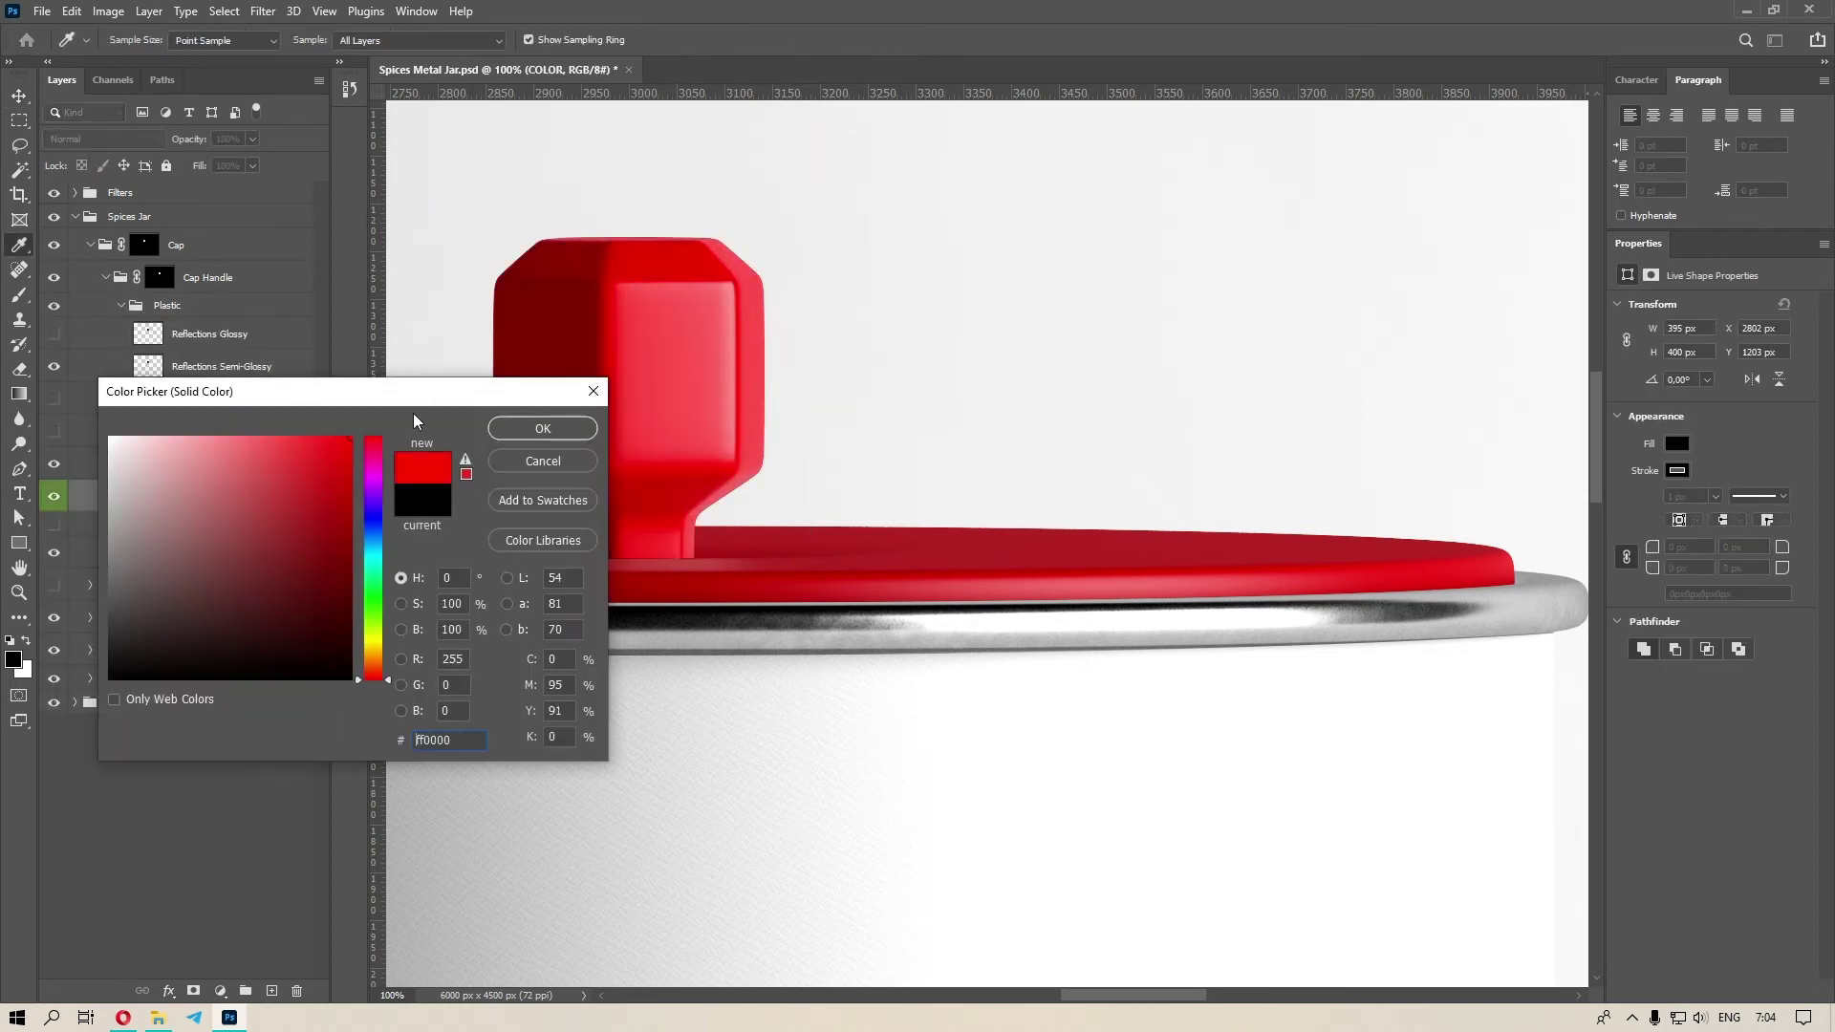
{"action": "left_click", "coordinate": [349, 497]}
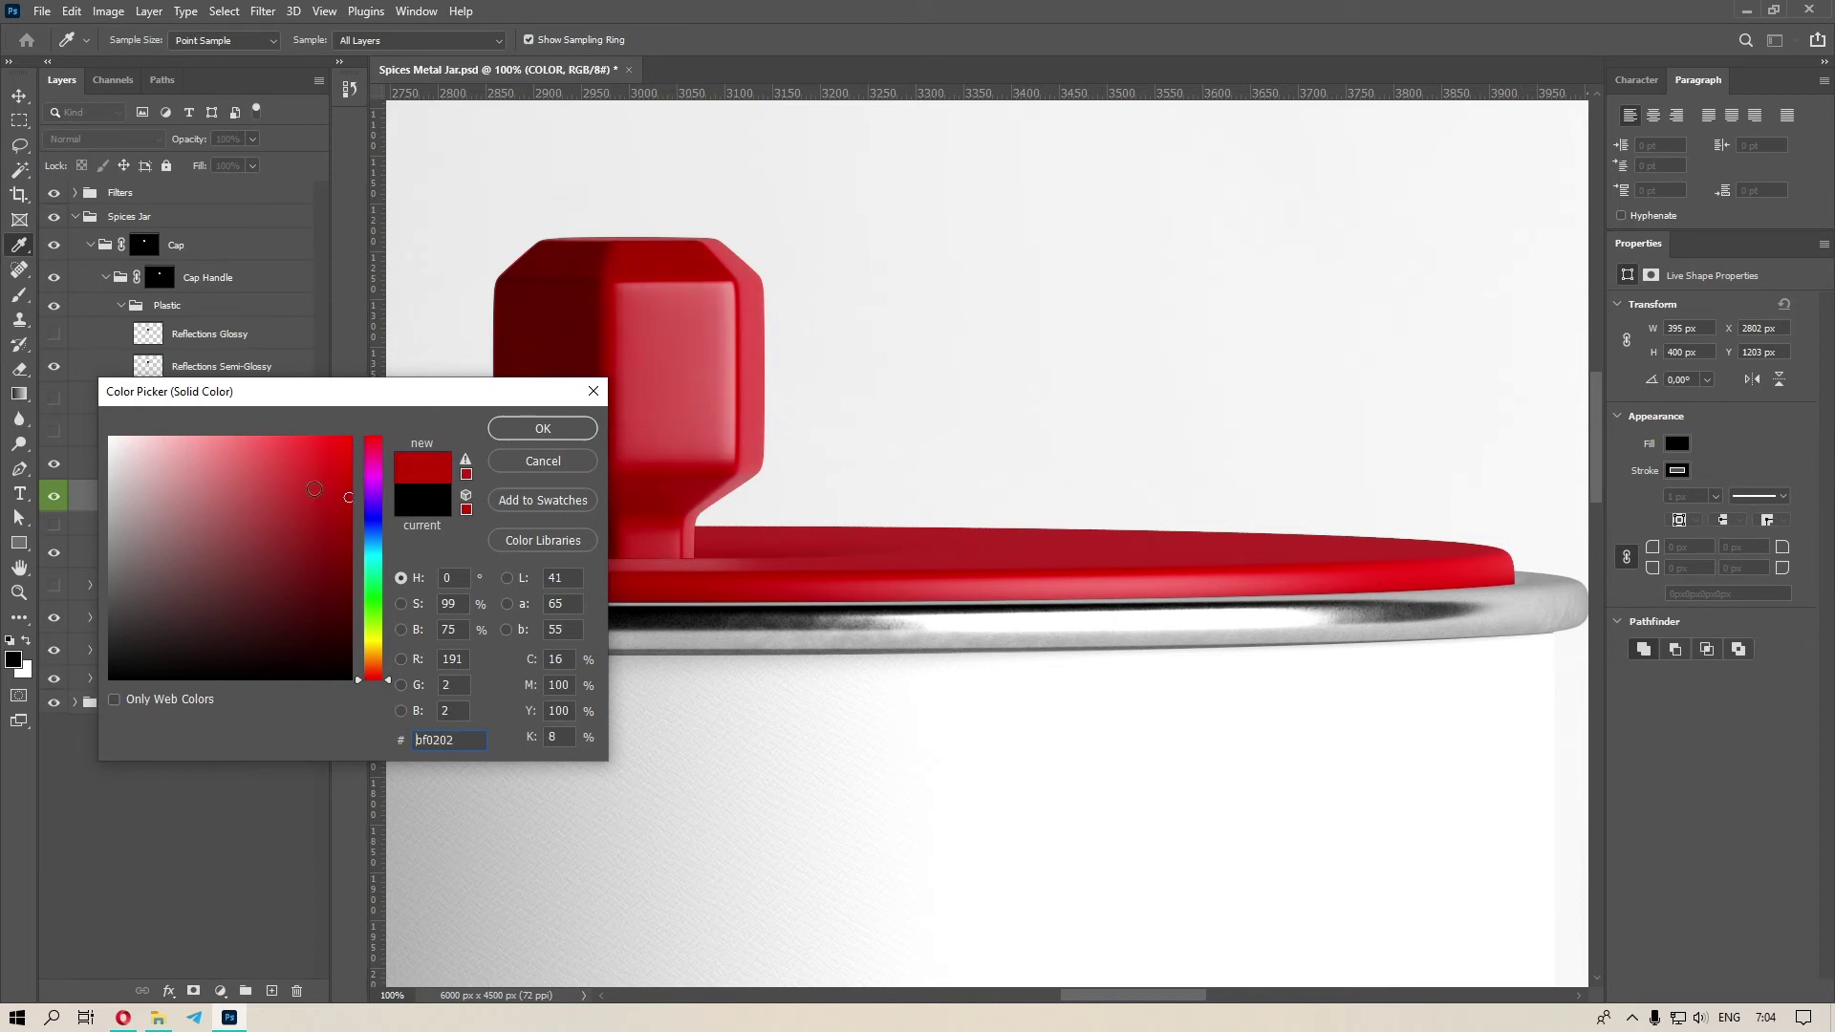
{"action": "left_click_drag", "start_coordinate": [315, 489], "coordinate": [350, 476]}
{"action": "left_click_drag", "start_coordinate": [373, 559], "coordinate": [381, 422]}
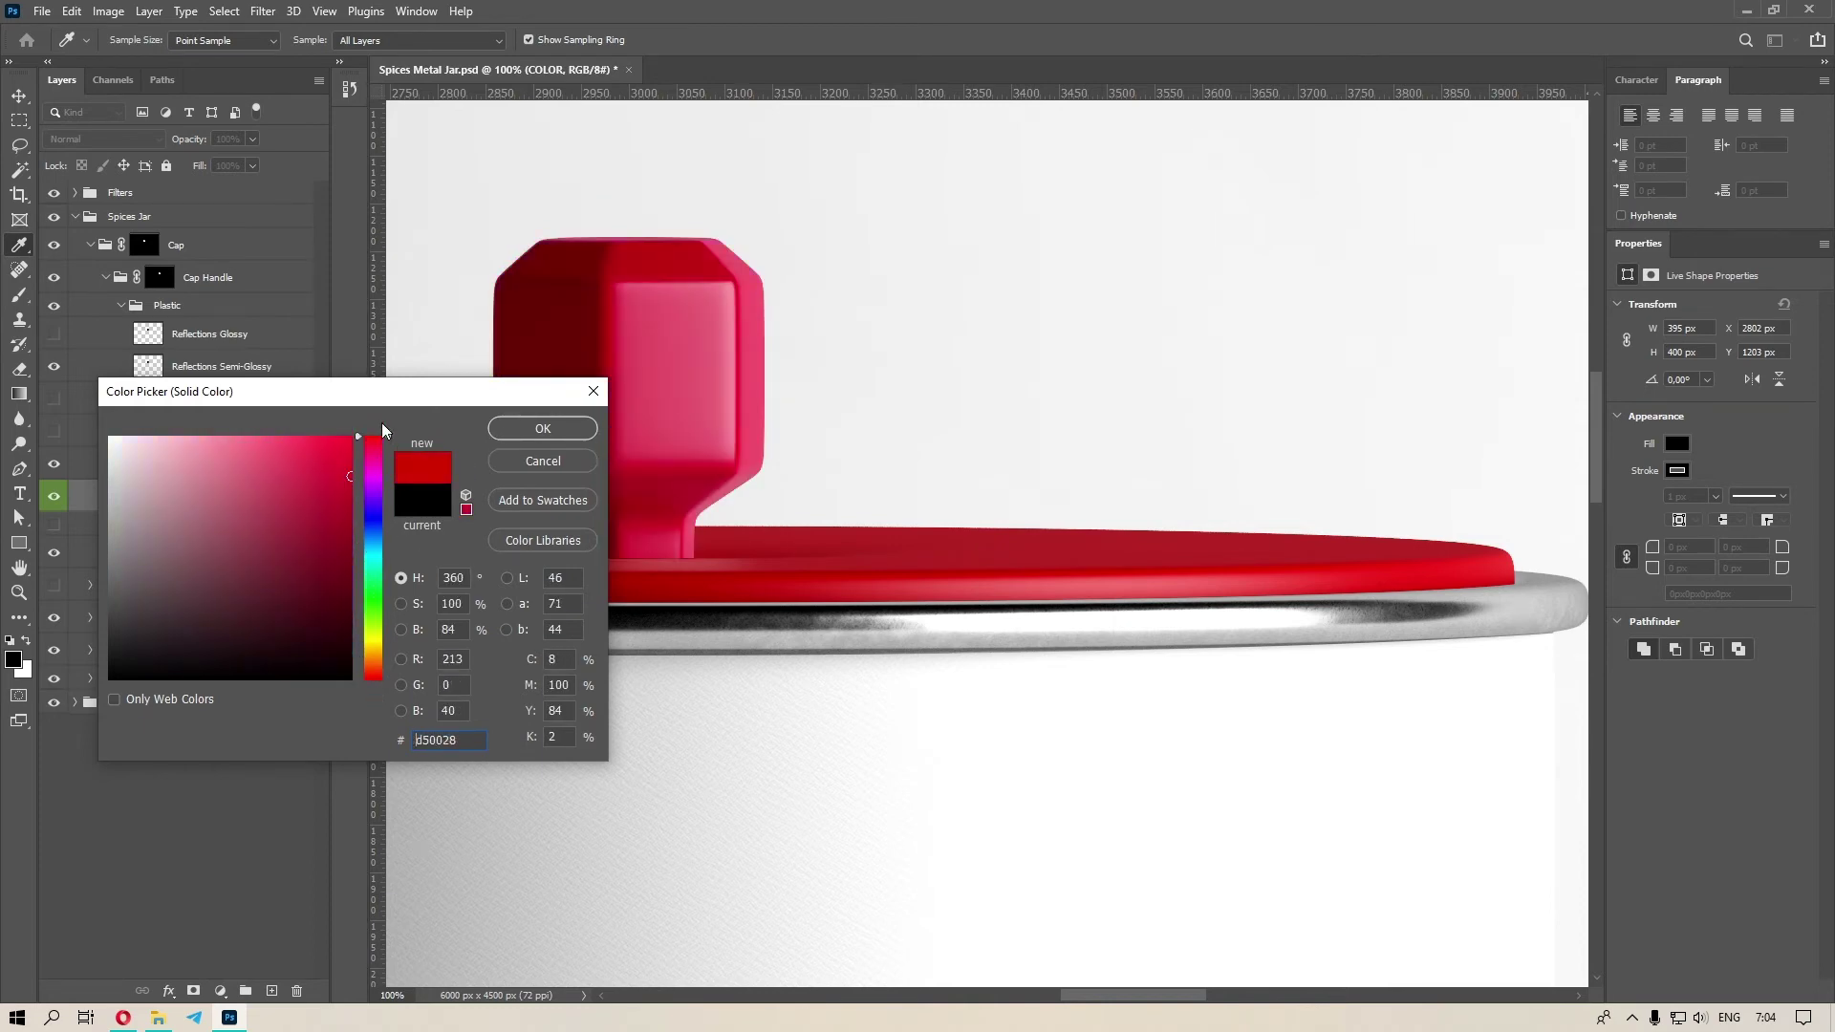
{"action": "left_click", "coordinate": [542, 429]}
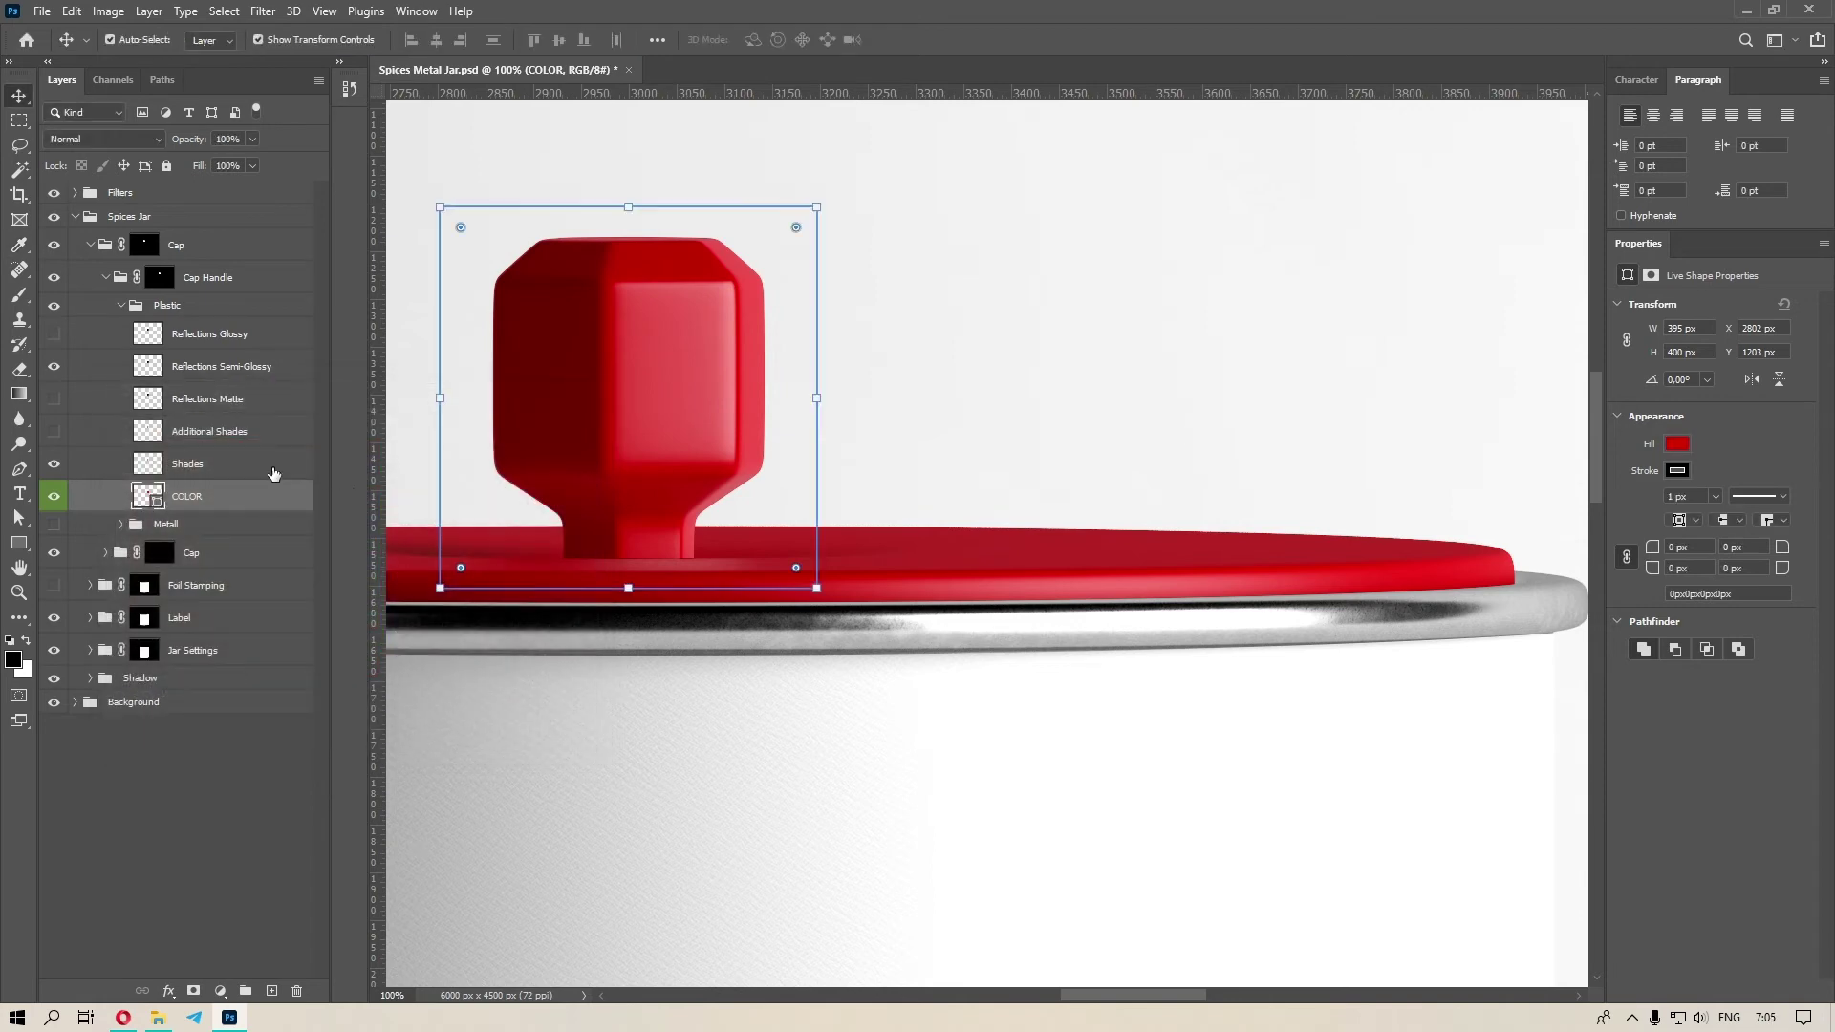
Compare Reflections Glossy, Reflections Semi-Glossy and Reflections Matte on the plastic handle, leaving only Reflections Matte shown.
{"action": "left_click", "coordinate": [206, 412]}
{"action": "left_click", "coordinate": [53, 366]}
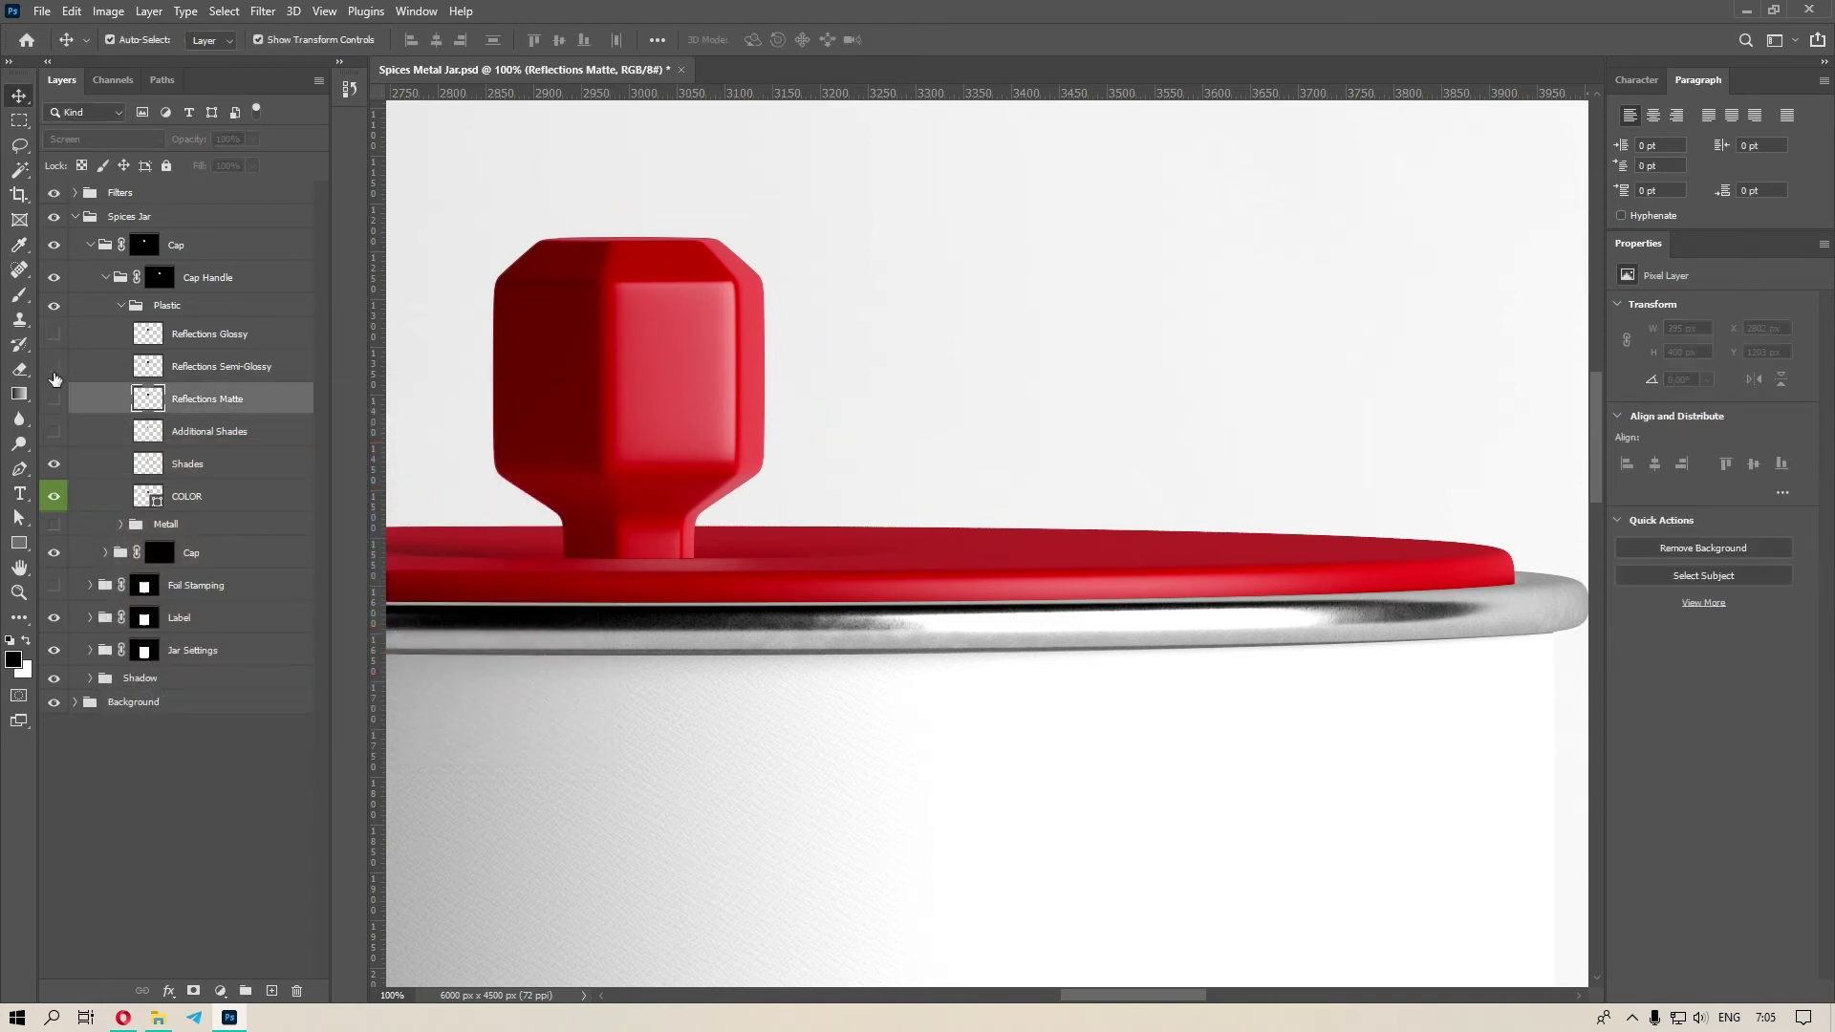
{"action": "left_click", "coordinate": [54, 399]}
{"action": "left_click", "coordinate": [53, 399]}
{"action": "left_click", "coordinate": [54, 333]}
{"action": "left_click", "coordinate": [53, 334]}
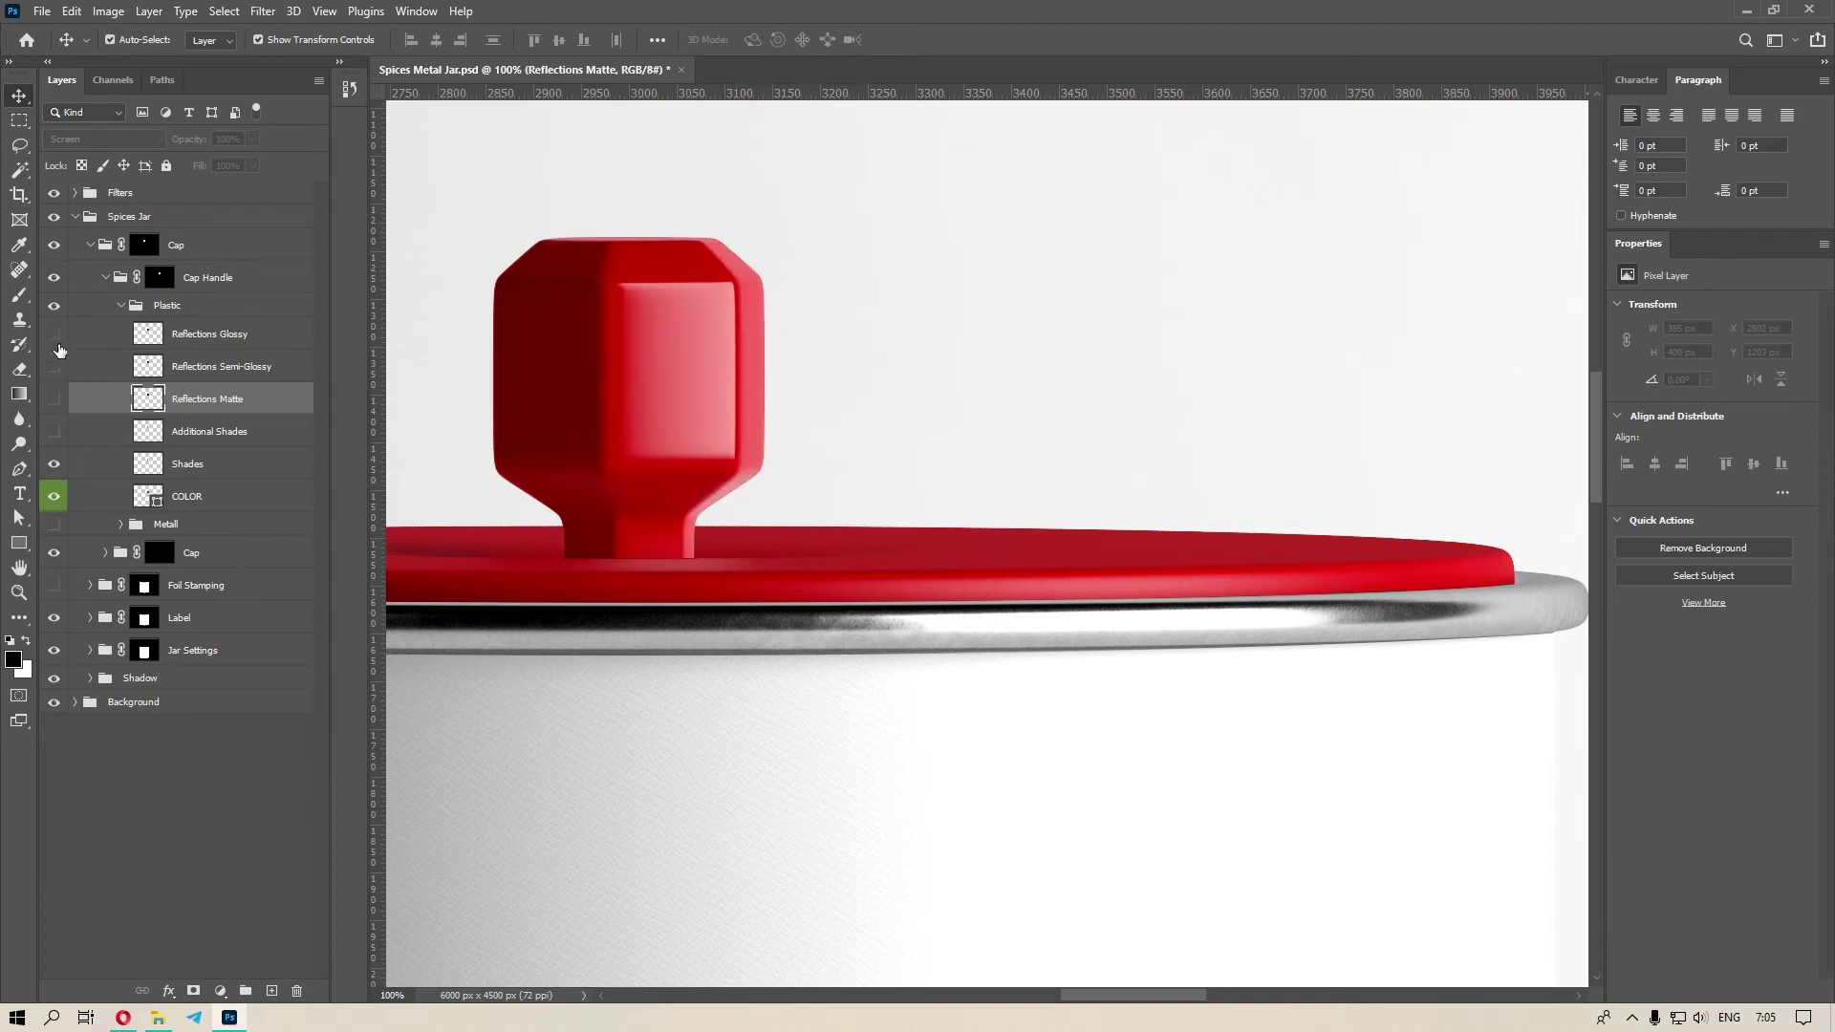
{"action": "left_click", "coordinate": [54, 366]}
{"action": "left_click", "coordinate": [54, 366]}
{"action": "left_click", "coordinate": [54, 398]}
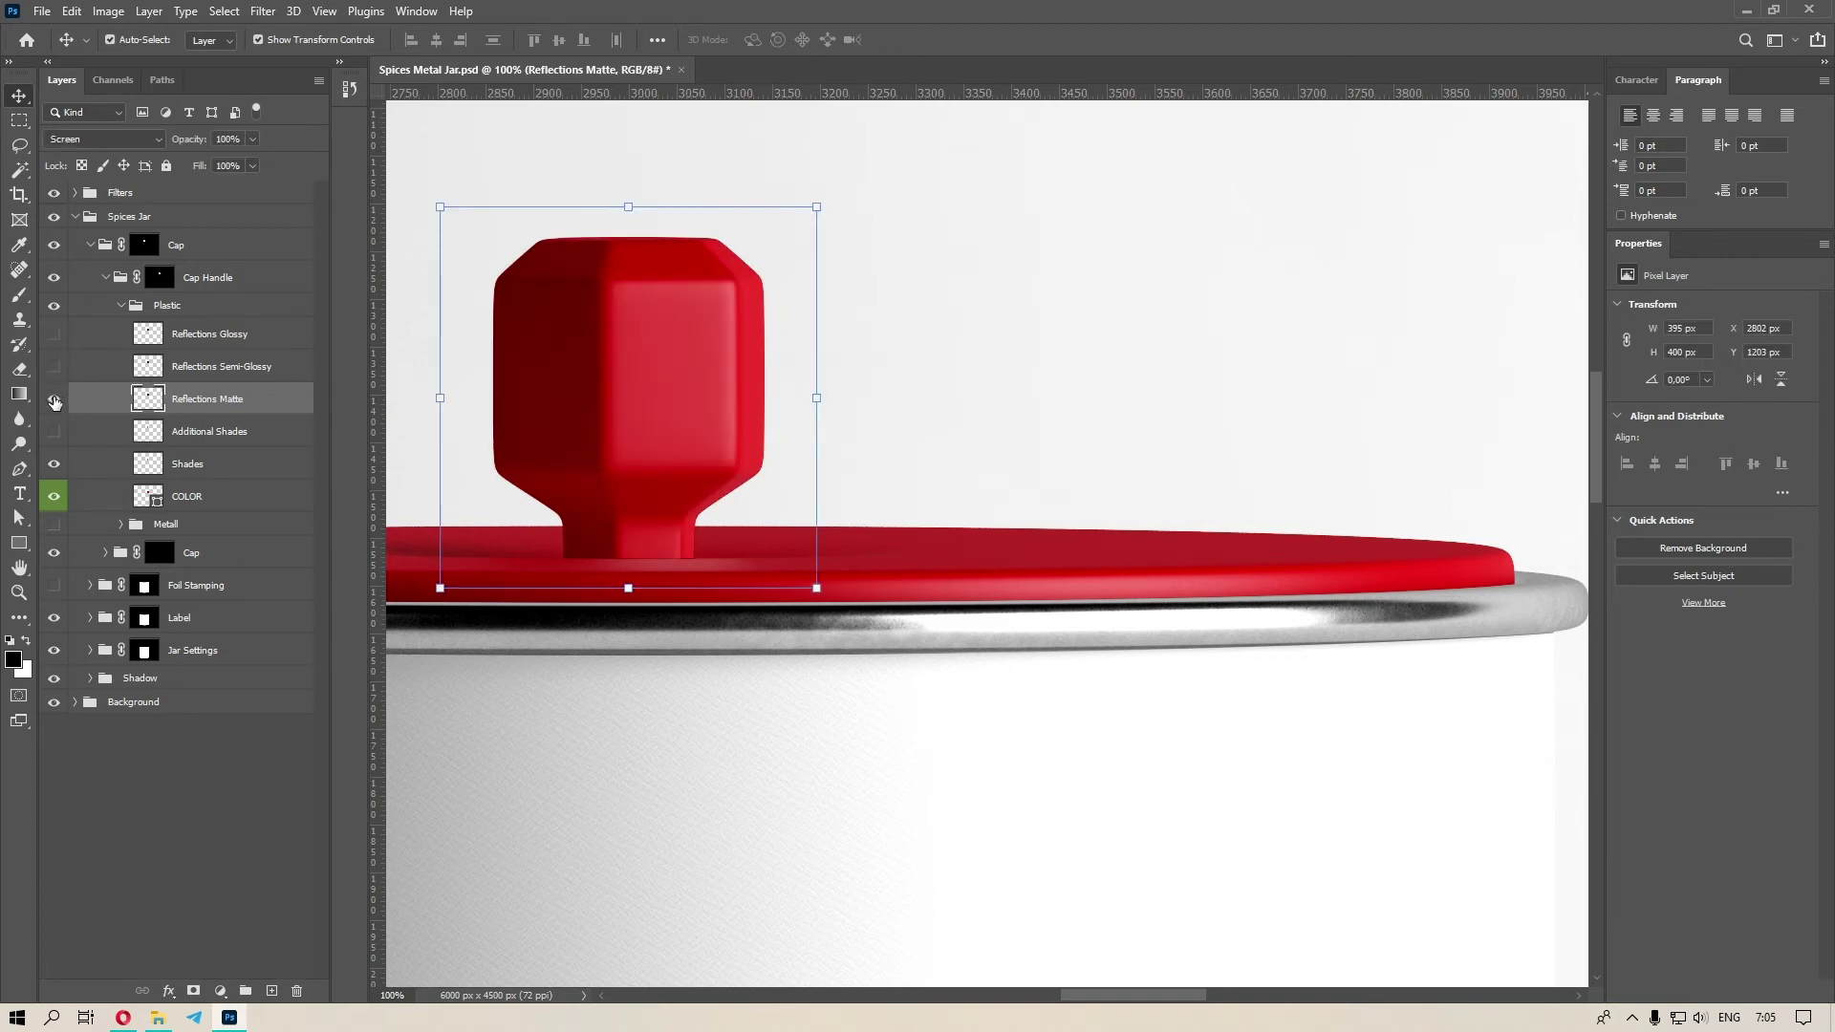
Collapse the Plastic, Cap Handle and Cap groups.
{"action": "left_click", "coordinate": [127, 310]}
{"action": "left_click", "coordinate": [122, 305]}
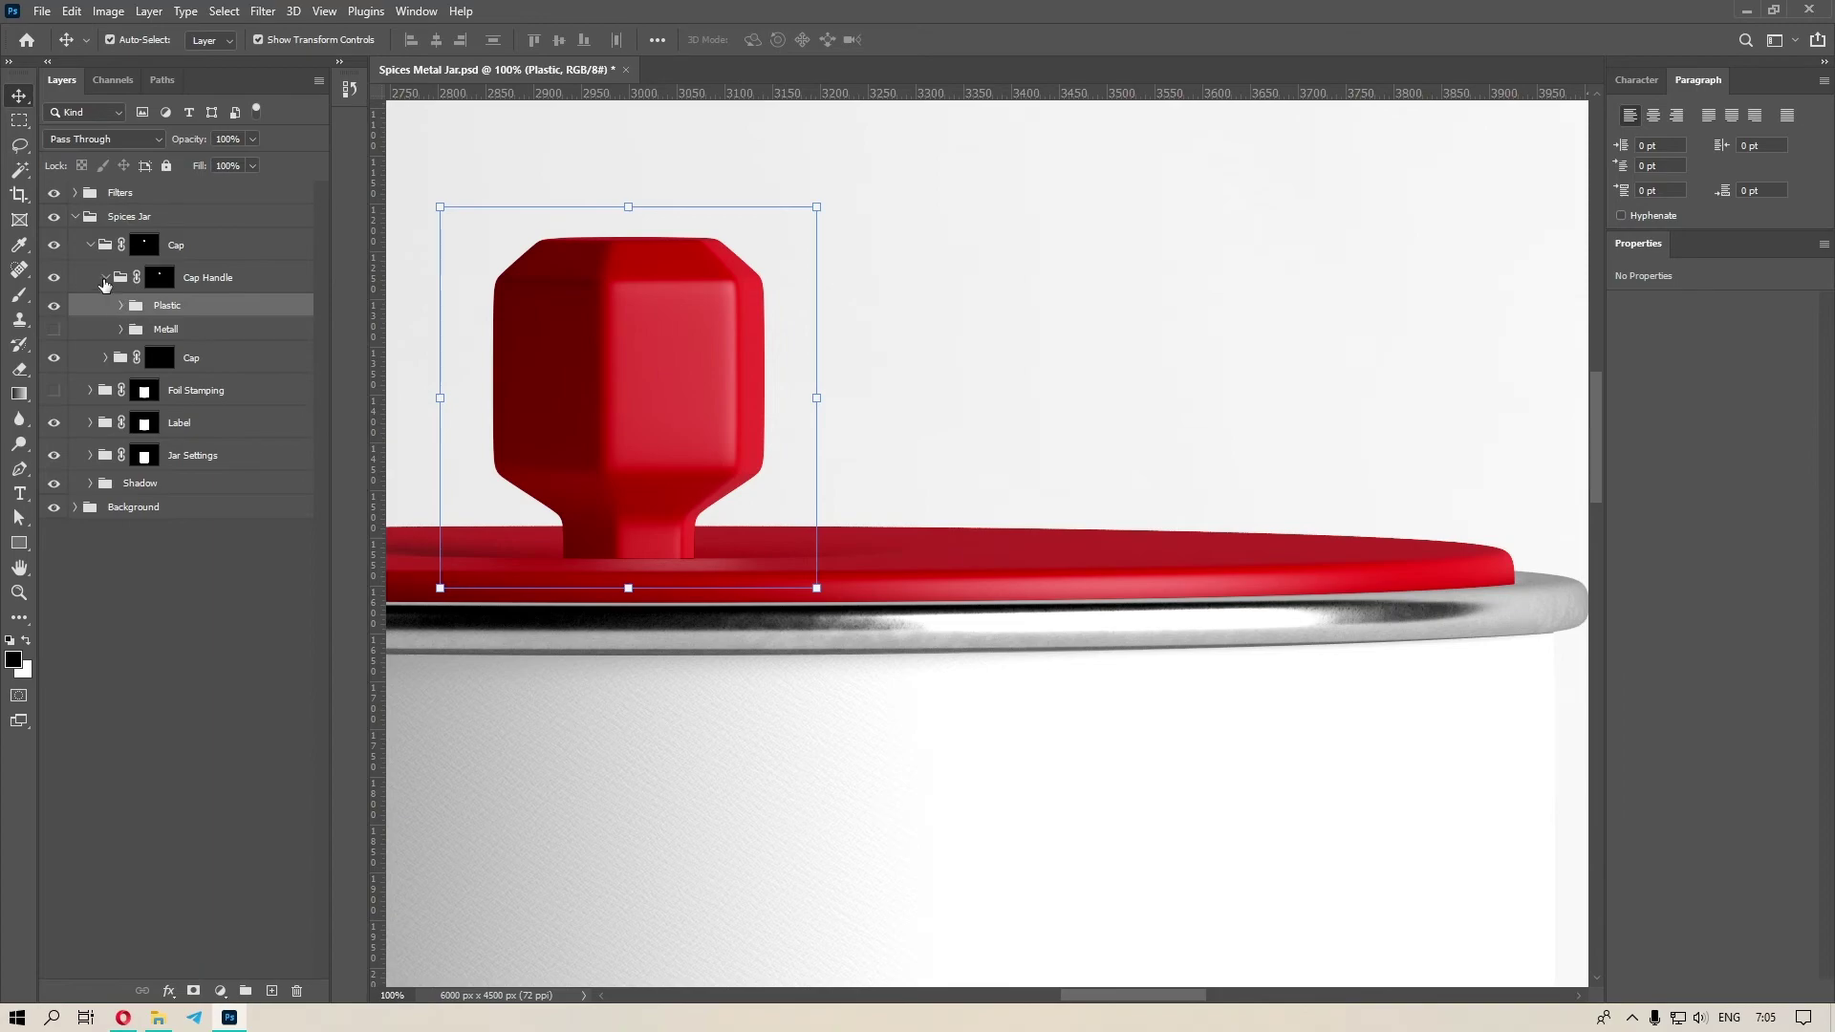
{"action": "left_click", "coordinate": [105, 277]}
{"action": "left_click", "coordinate": [89, 252]}
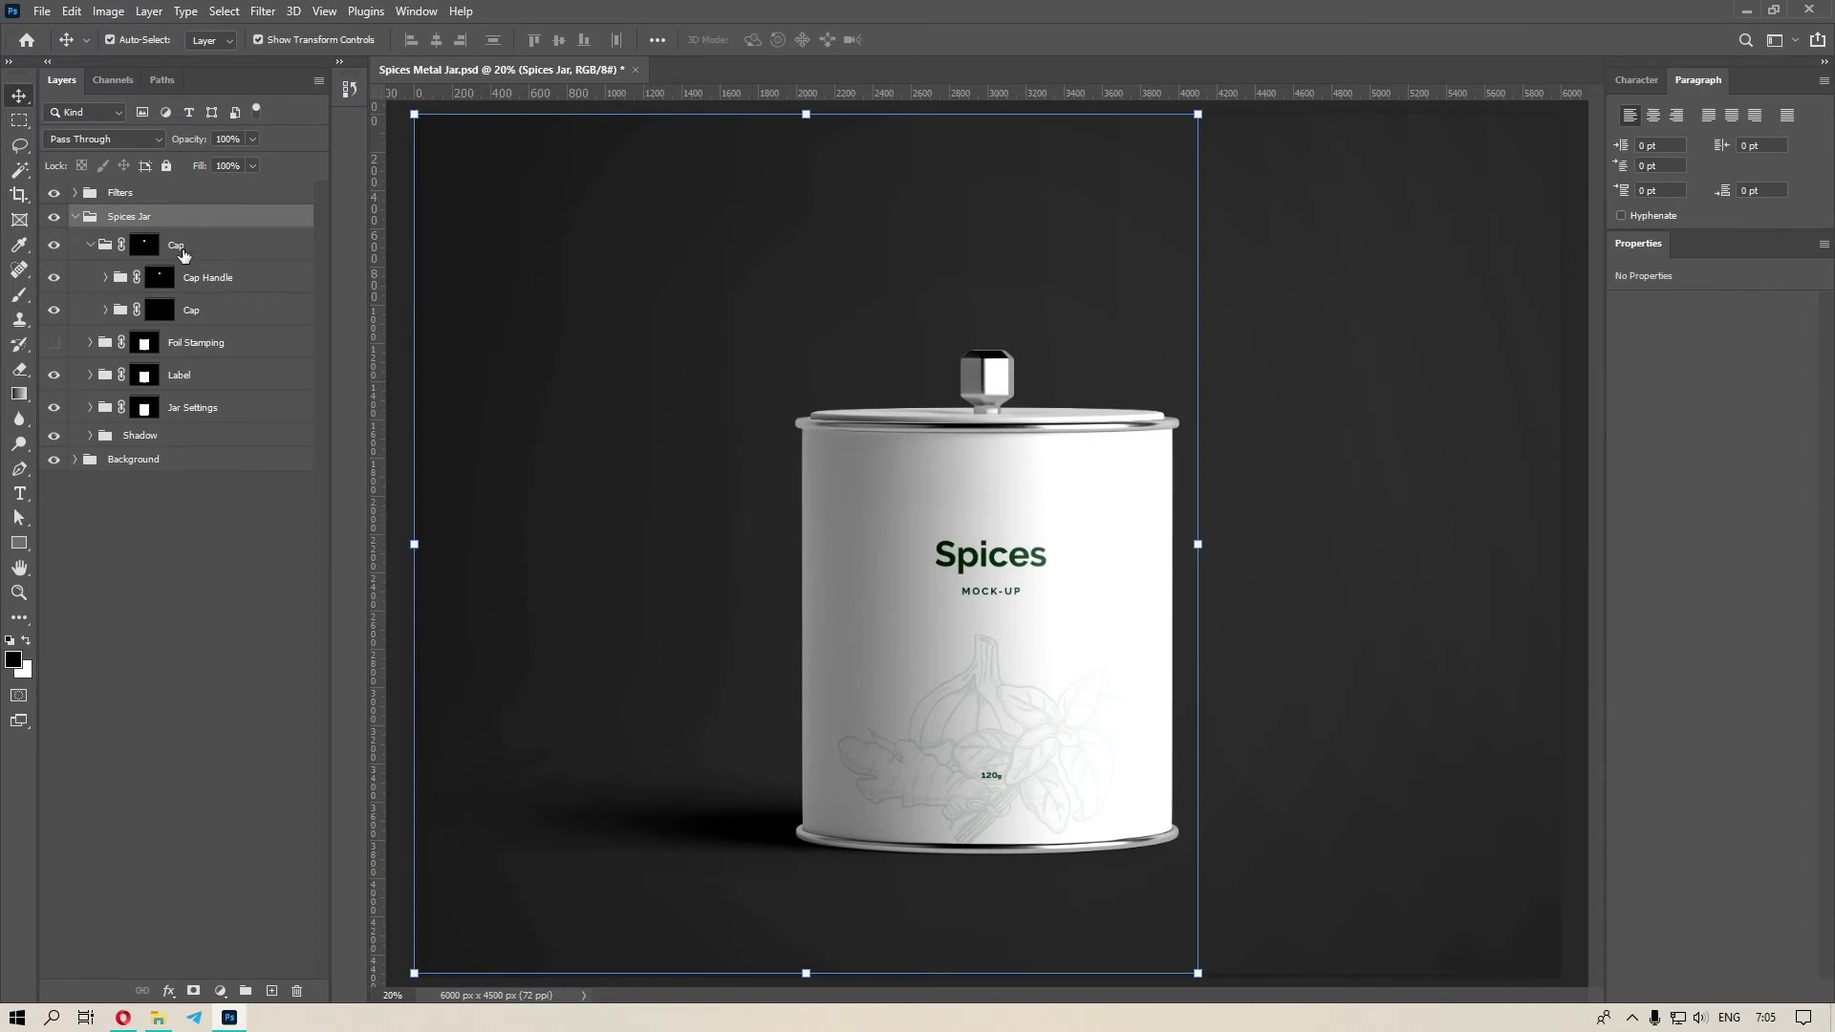
Expand Cap Handle and its Metall group, and set the Reflection layer's opacity to 25%.
{"action": "left_click", "coordinate": [184, 255]}
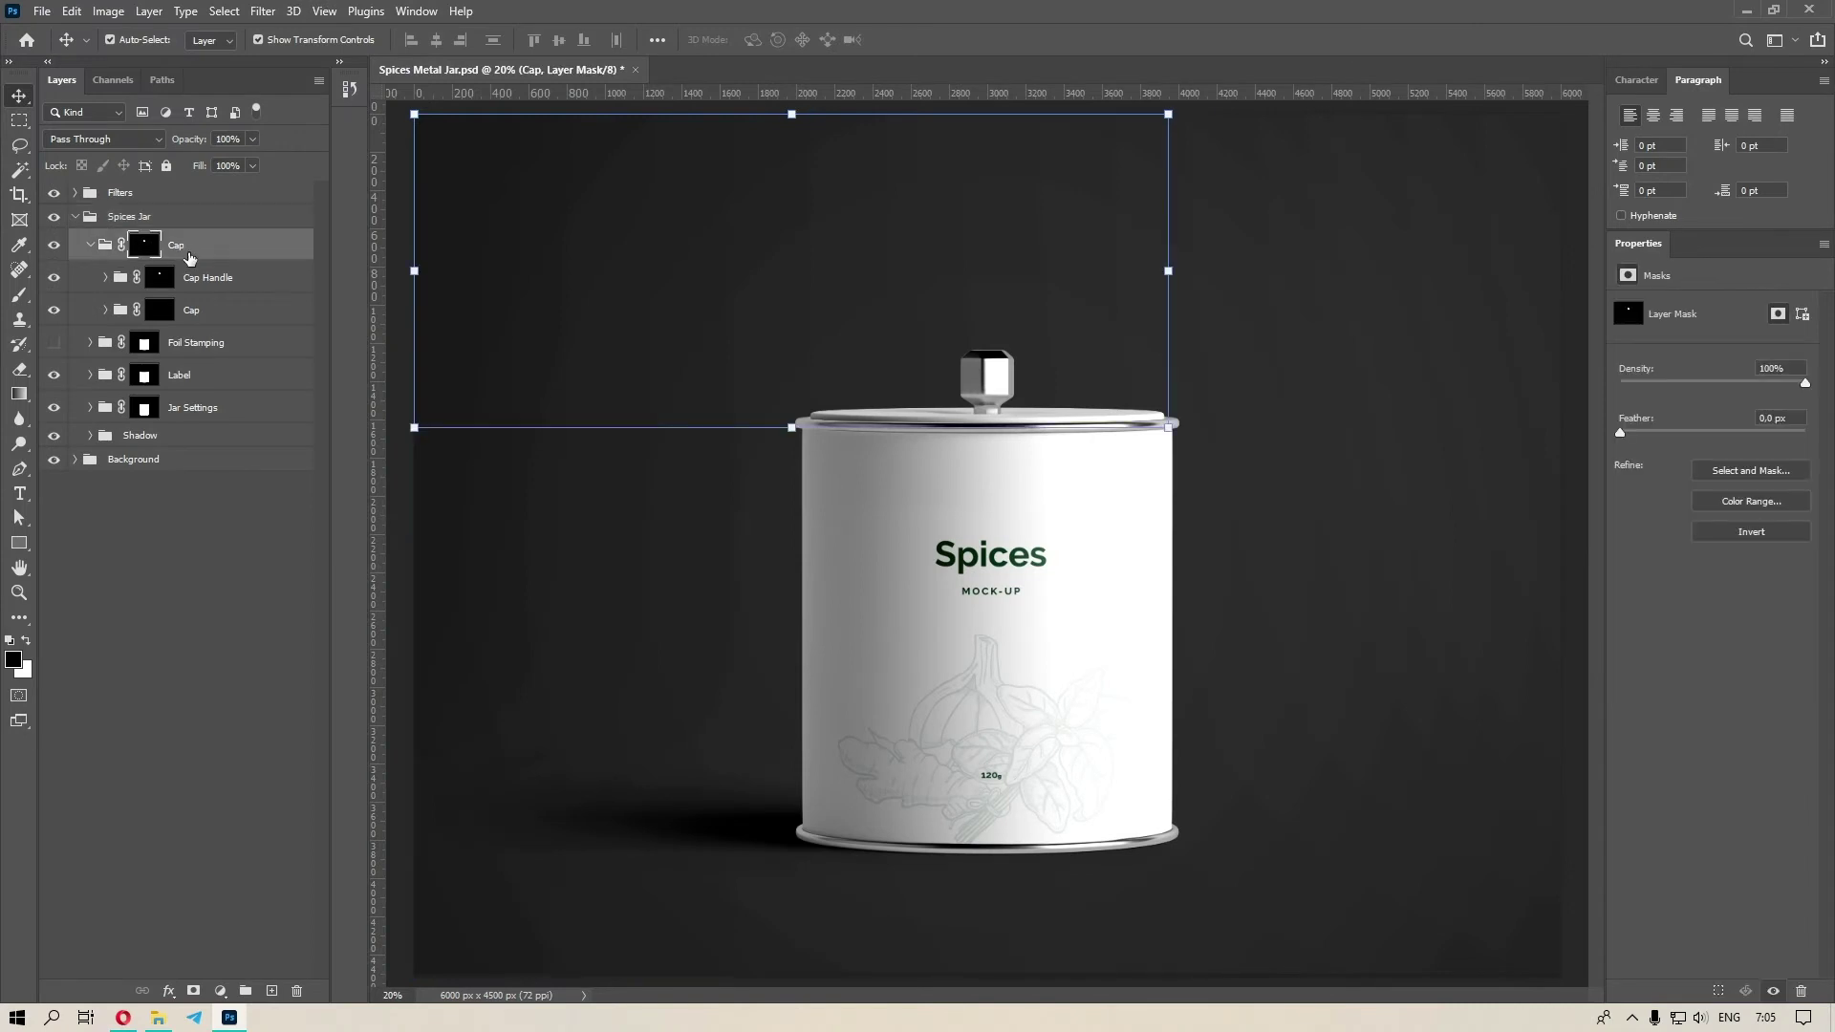
{"action": "left_click", "coordinate": [191, 277]}
{"action": "left_click", "coordinate": [106, 277]}
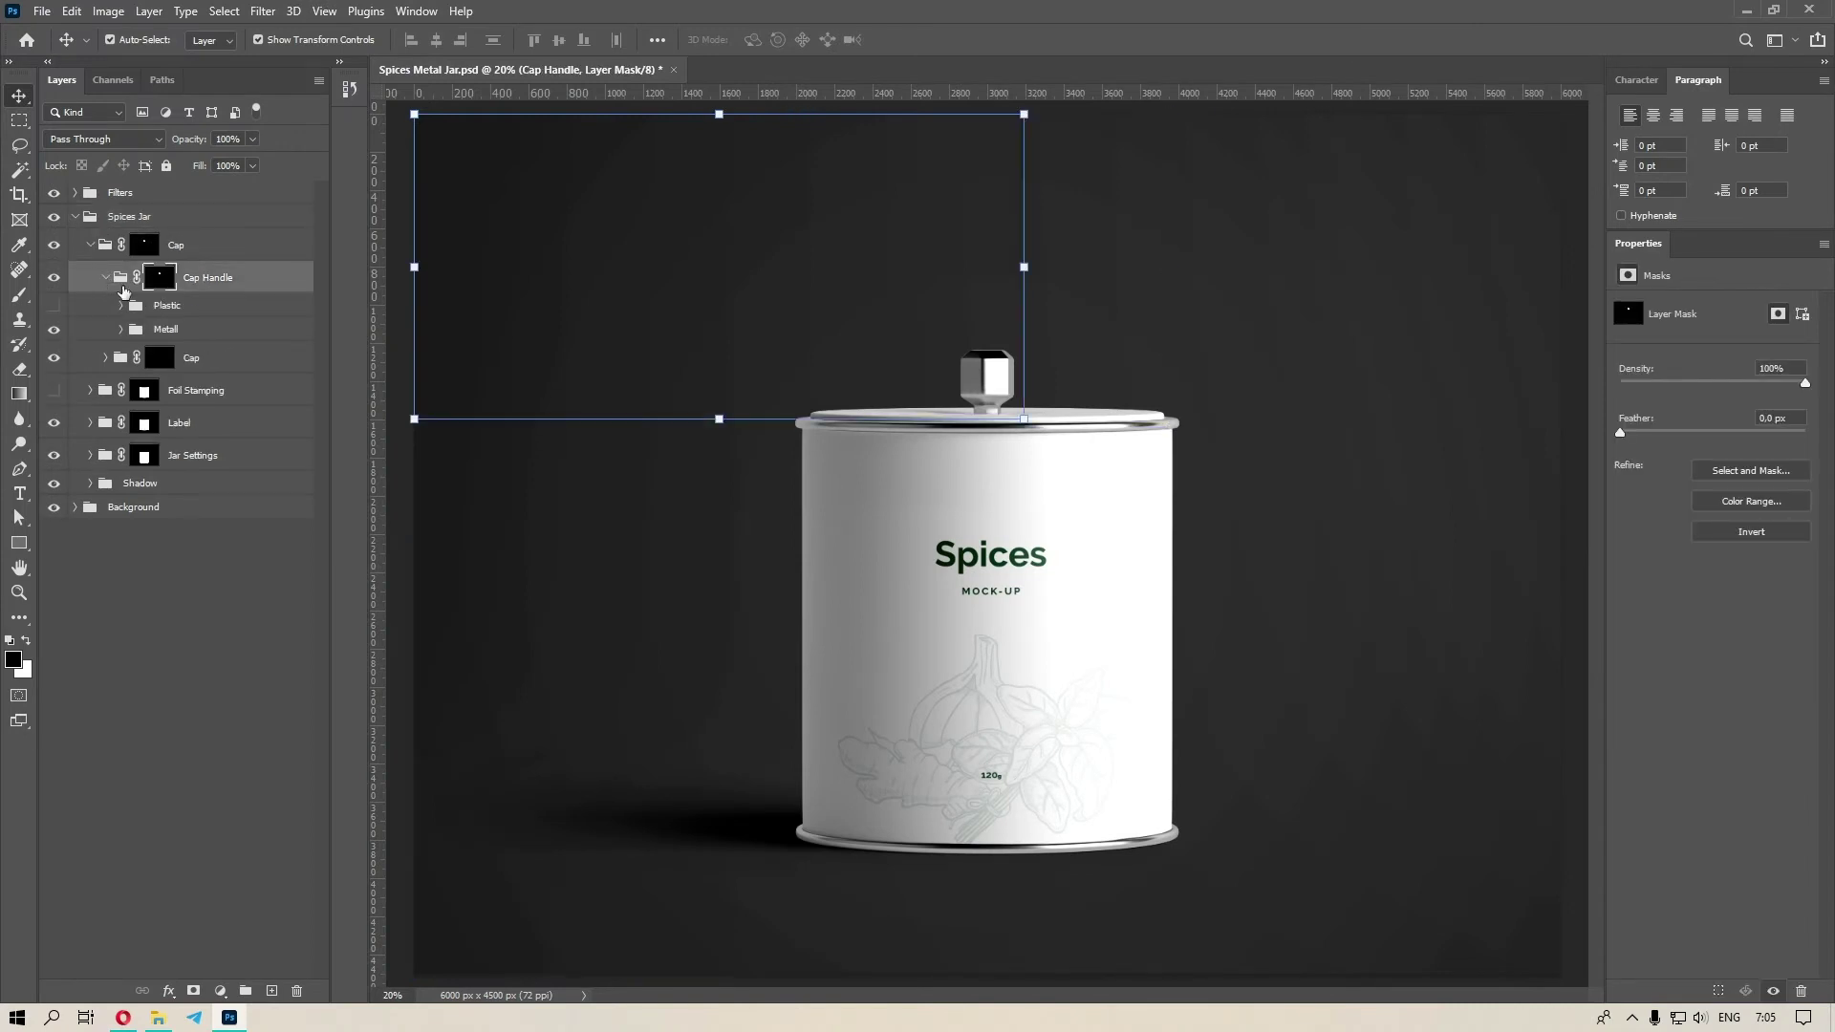
{"action": "left_click", "coordinate": [121, 329]}
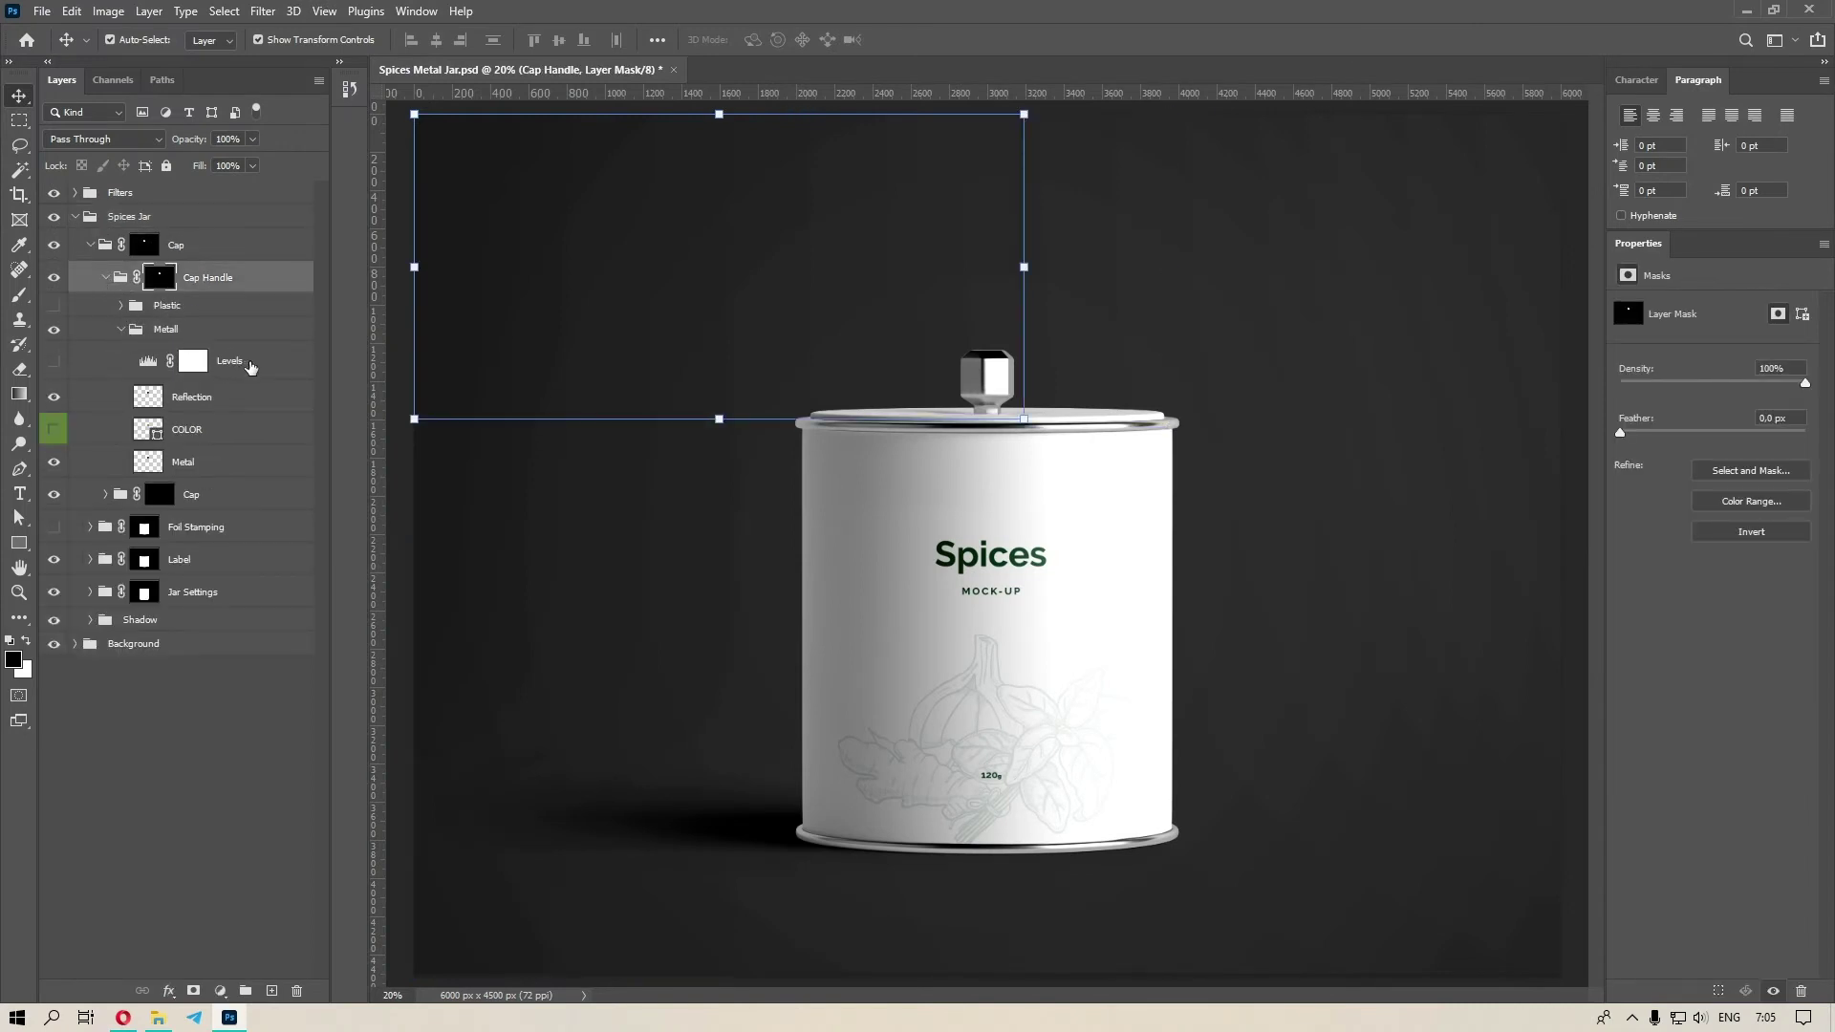
{"action": "left_click", "coordinate": [251, 364]}
{"action": "left_click", "coordinate": [226, 399]}
{"action": "left_click", "coordinate": [253, 140]}
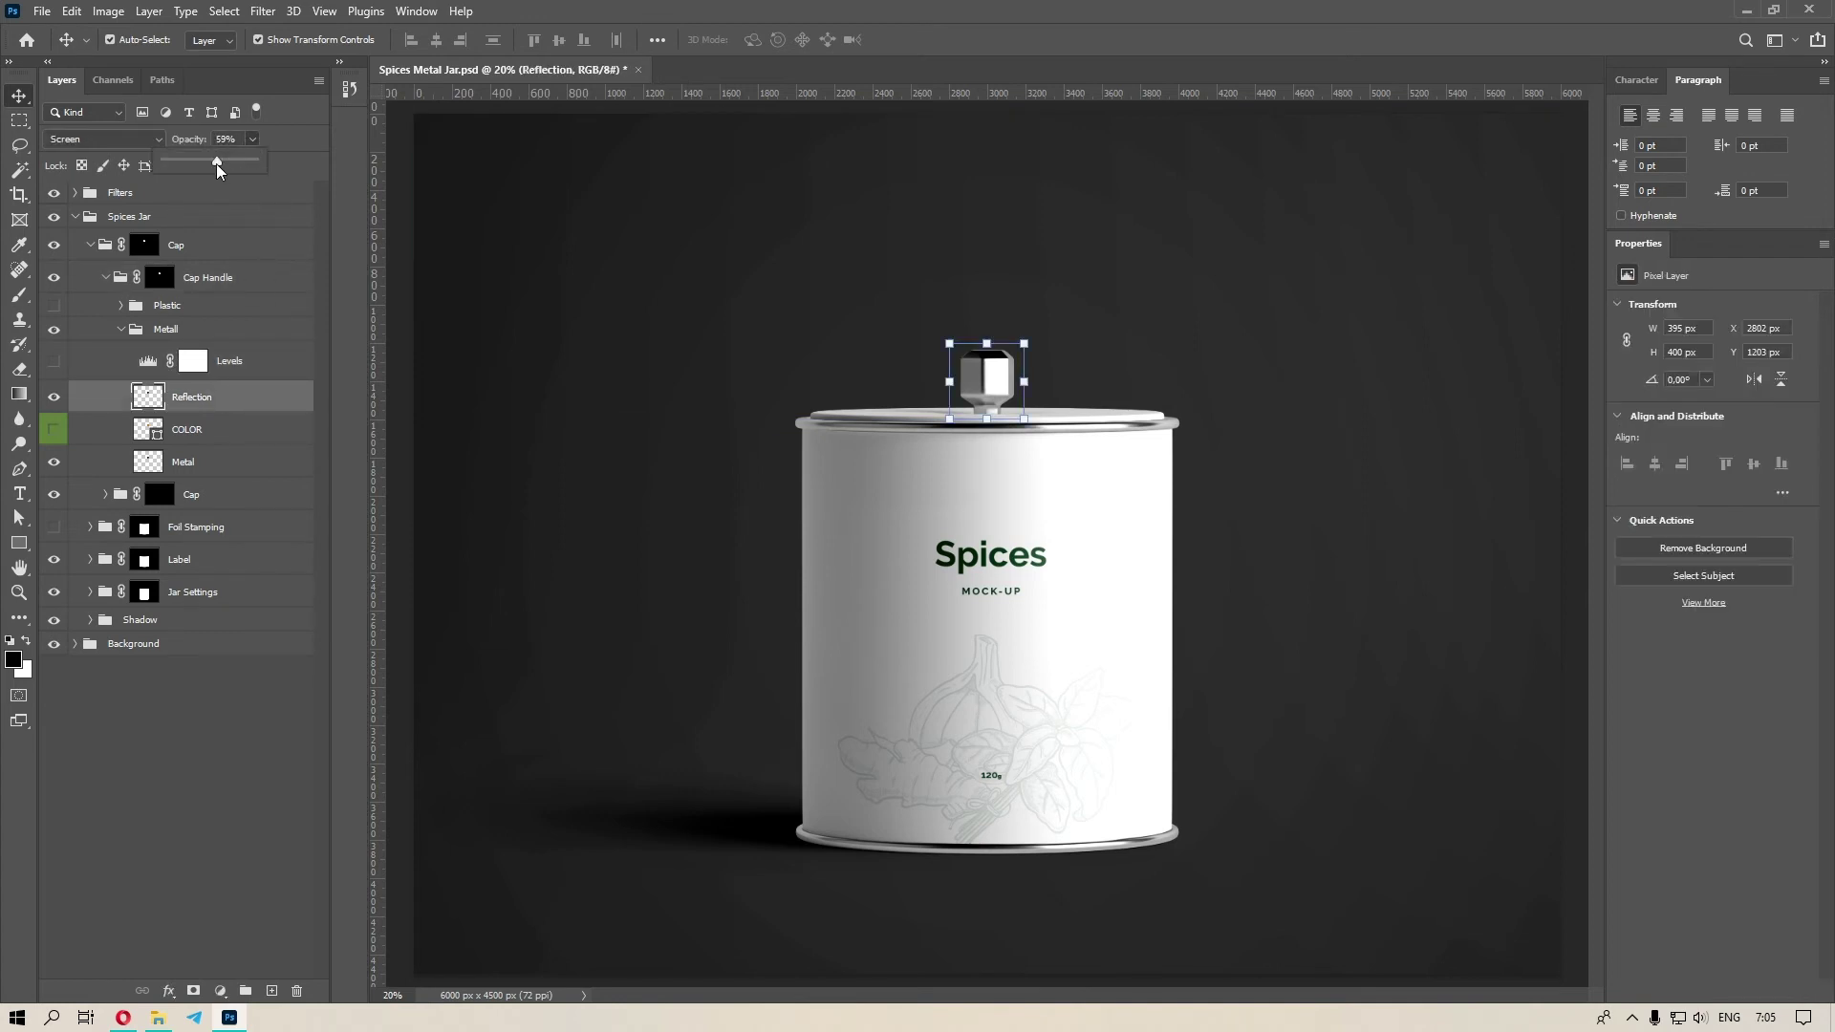
{"action": "left_click_drag", "start_coordinate": [216, 163], "coordinate": [186, 165]}
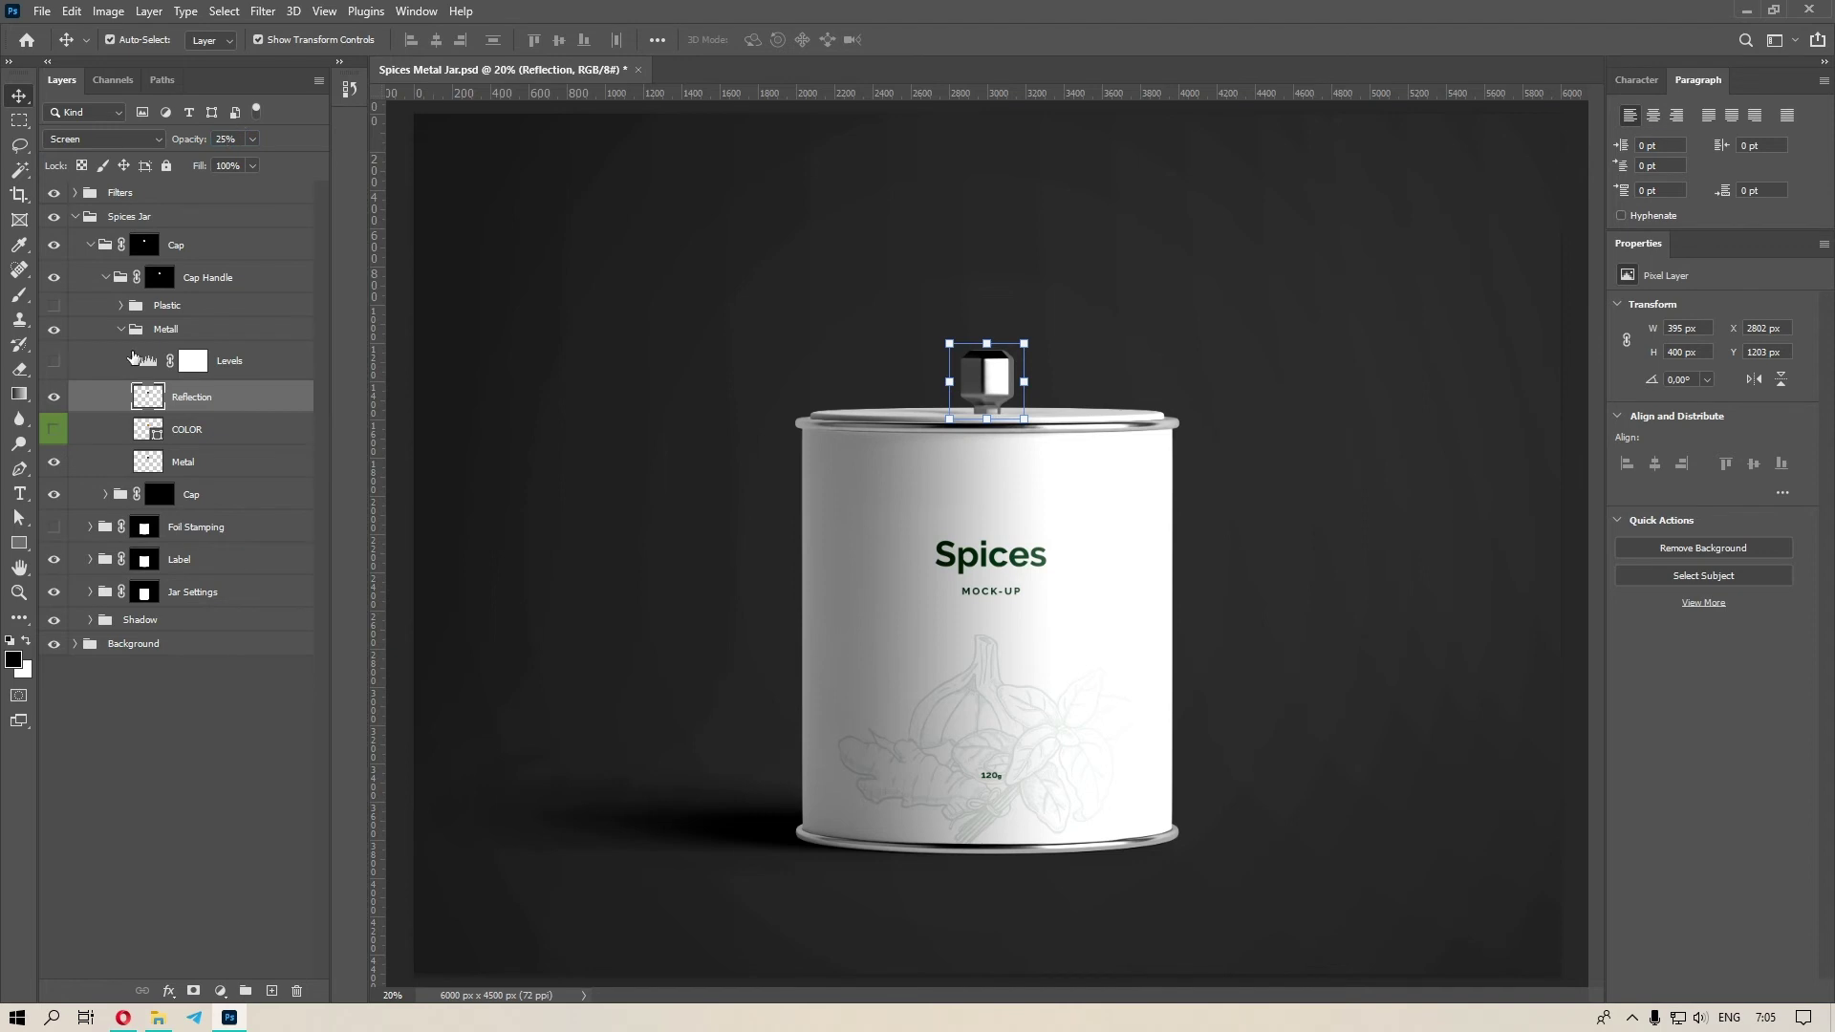
Deselect all layers, and collapse the Metall and Cap Handle groups to expand the Cap subgroup instead.
{"action": "key", "text": "ctrl+alt+a"}
{"action": "left_click", "coordinate": [121, 328]}
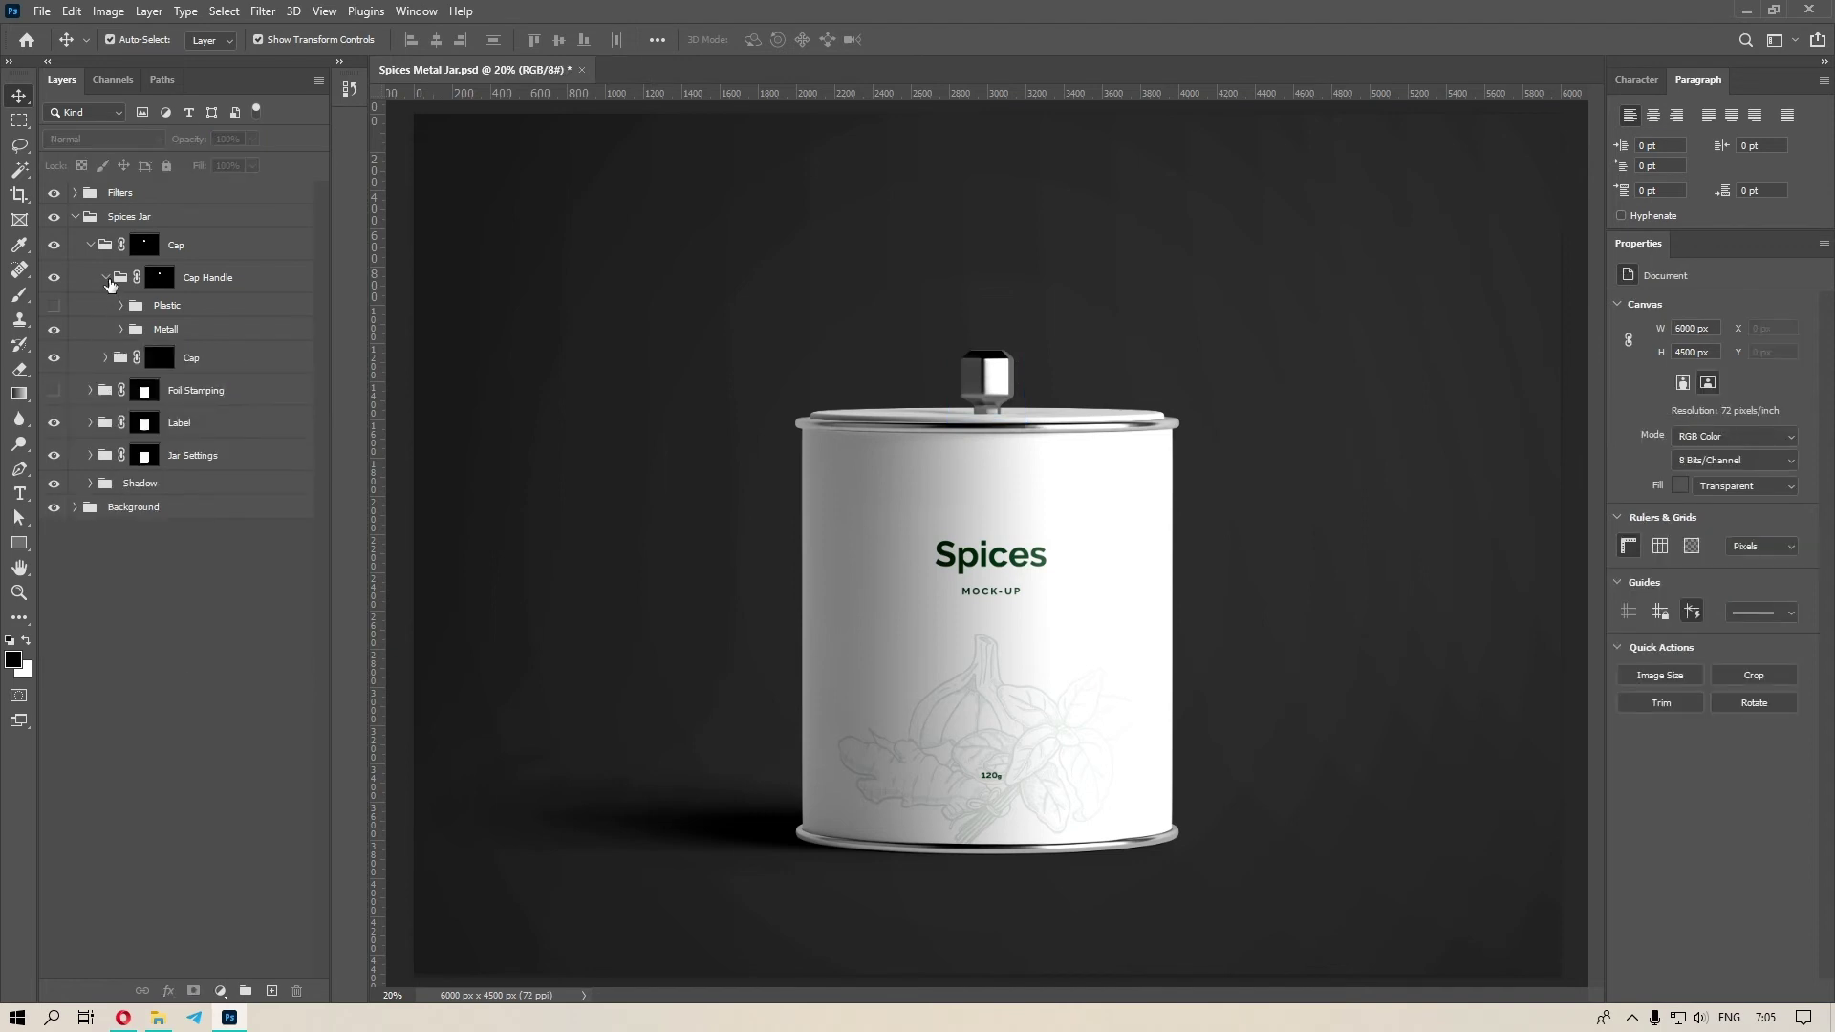
{"action": "left_click", "coordinate": [107, 278]}
{"action": "left_click", "coordinate": [105, 311]}
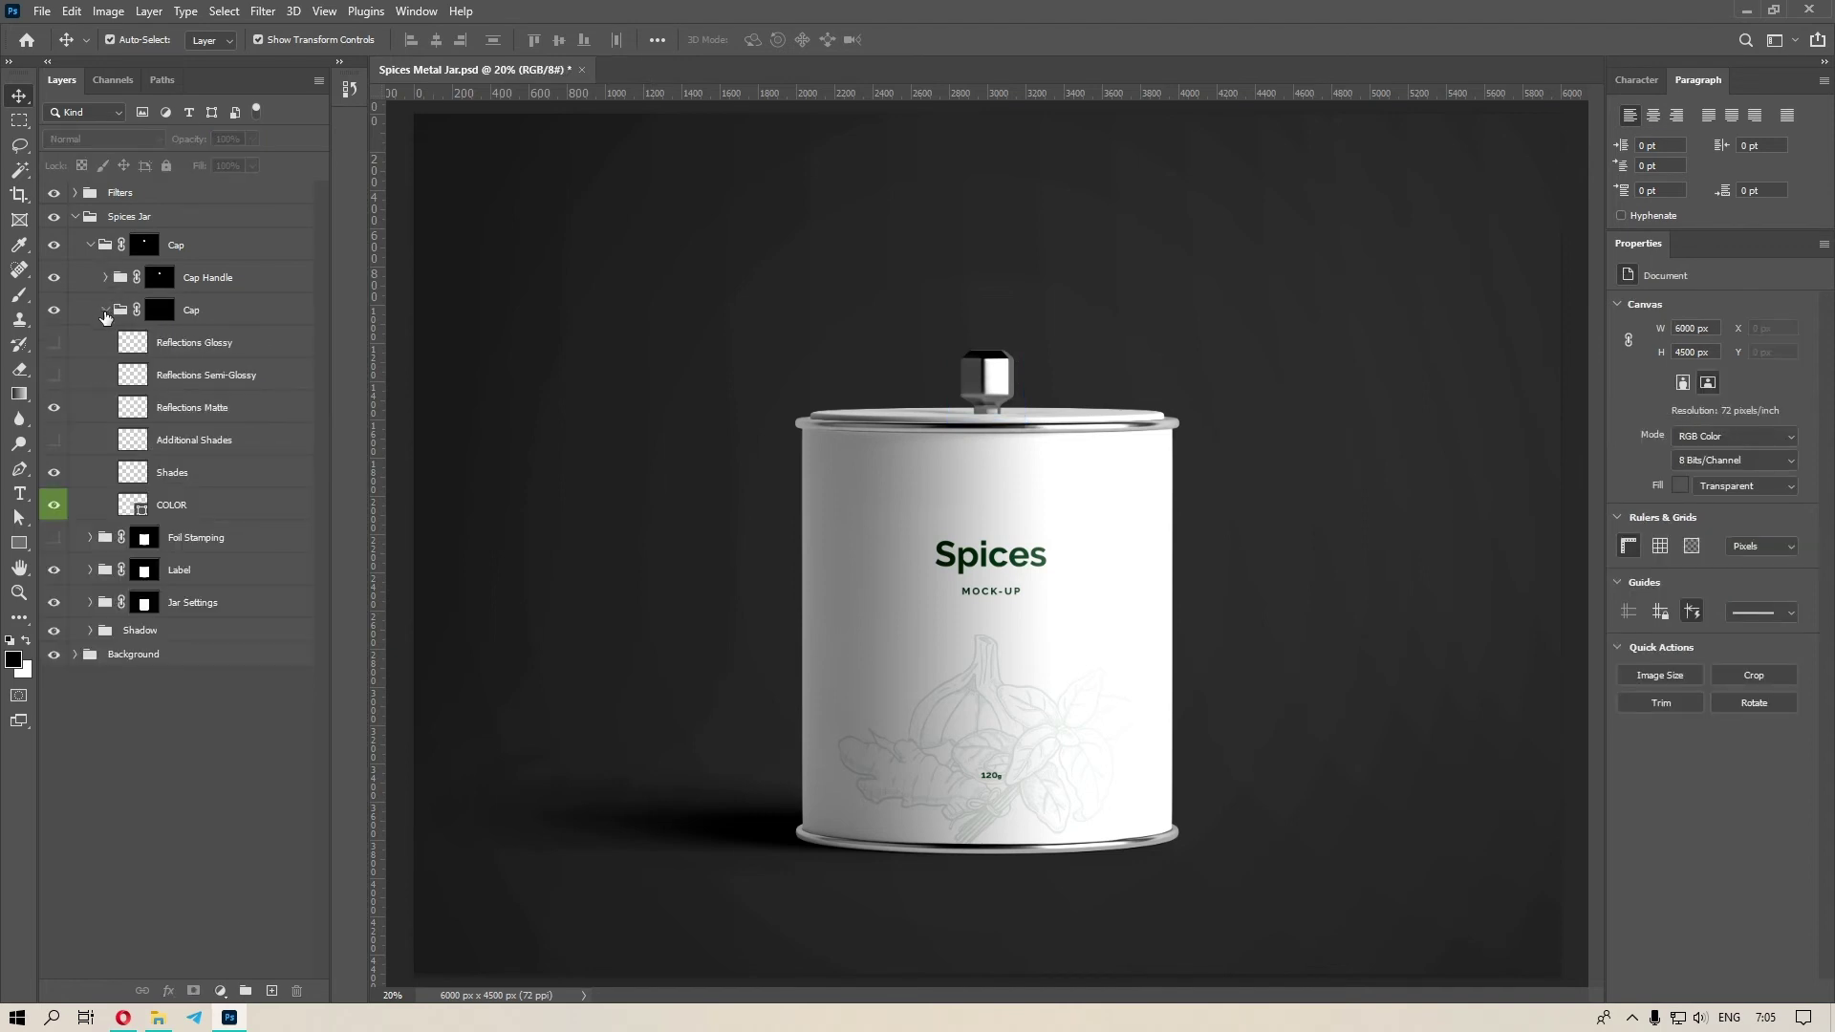
{"action": "left_click", "coordinate": [143, 409]}
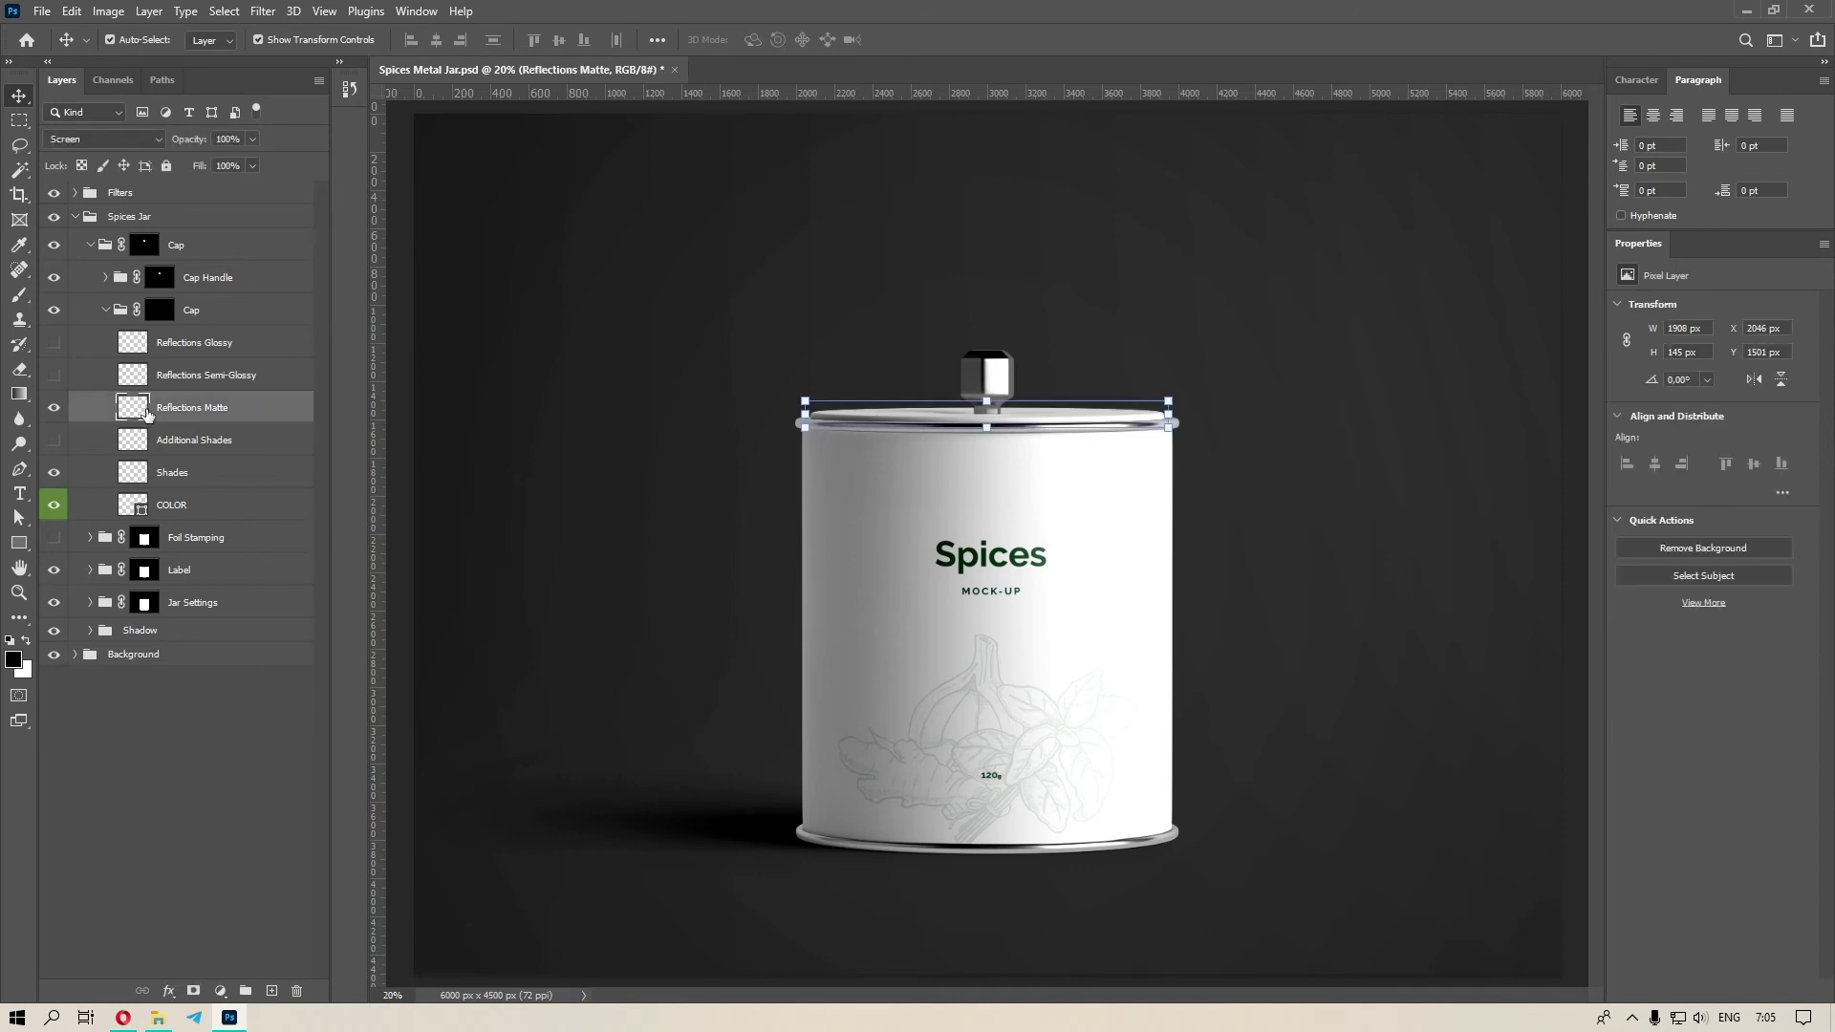
{"action": "left_click", "coordinate": [135, 506]}
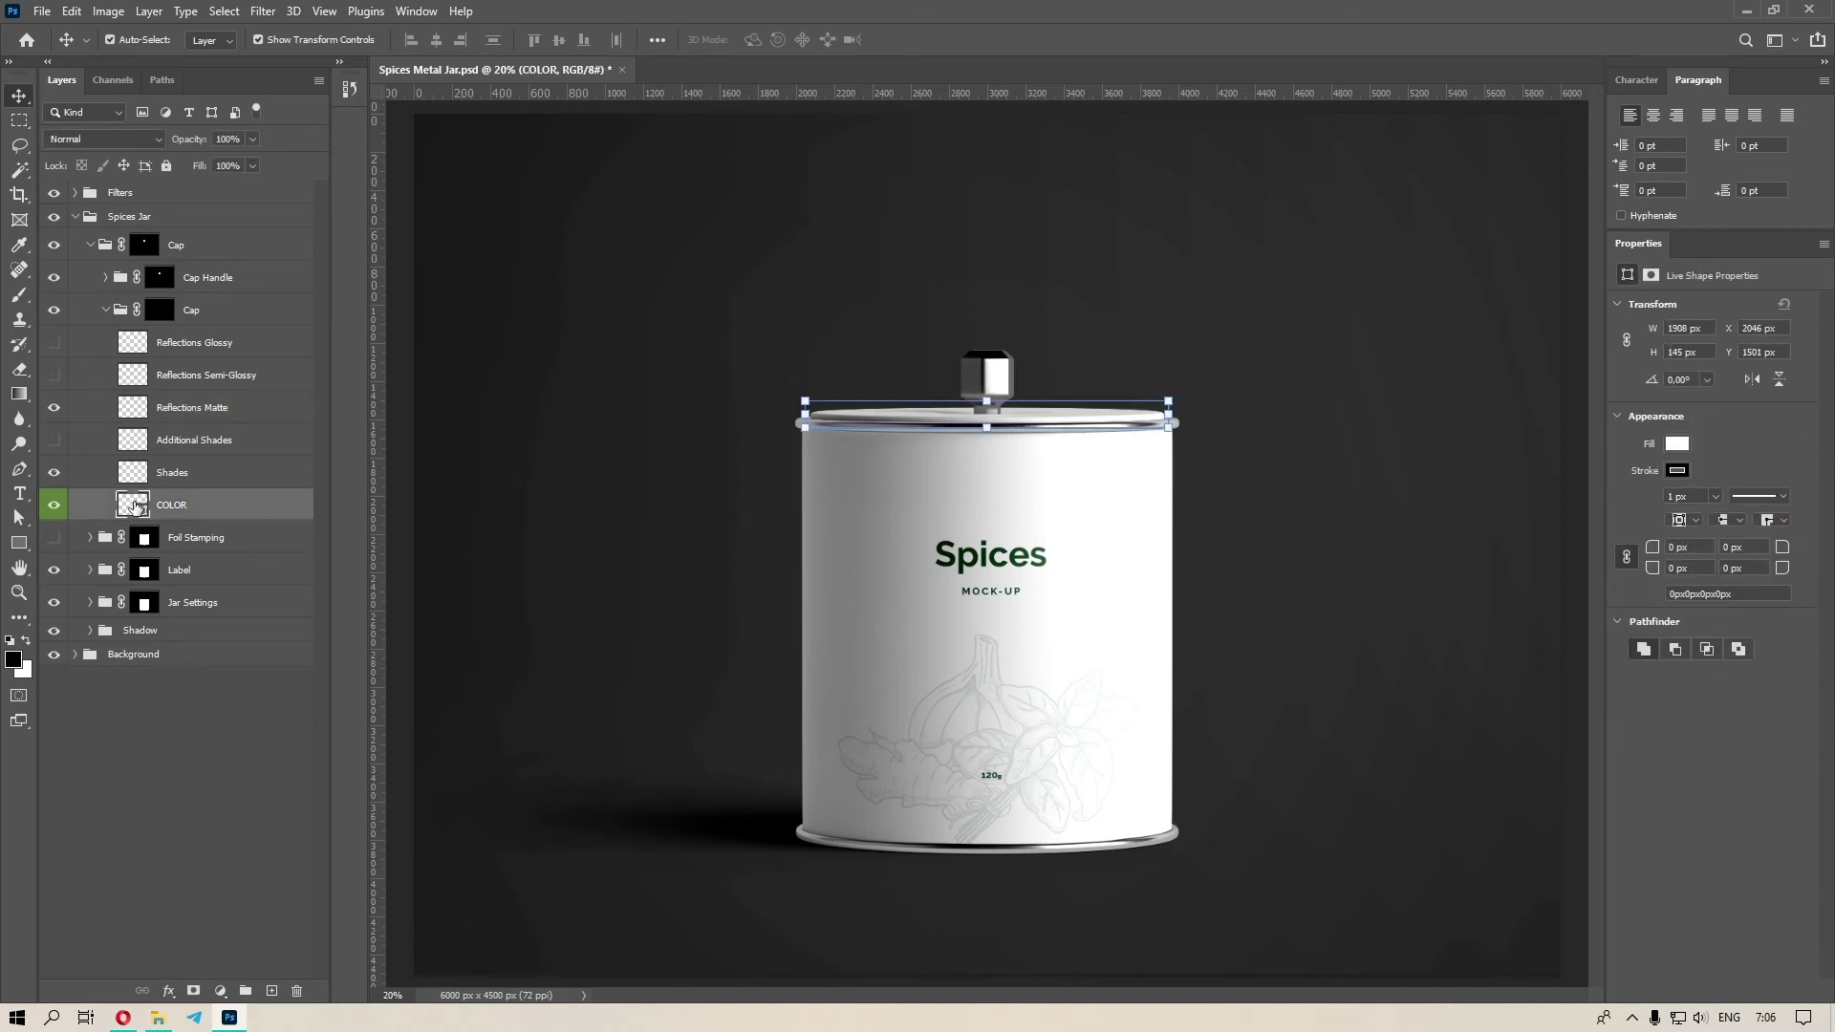
{"action": "double_click", "coordinate": [135, 505]}
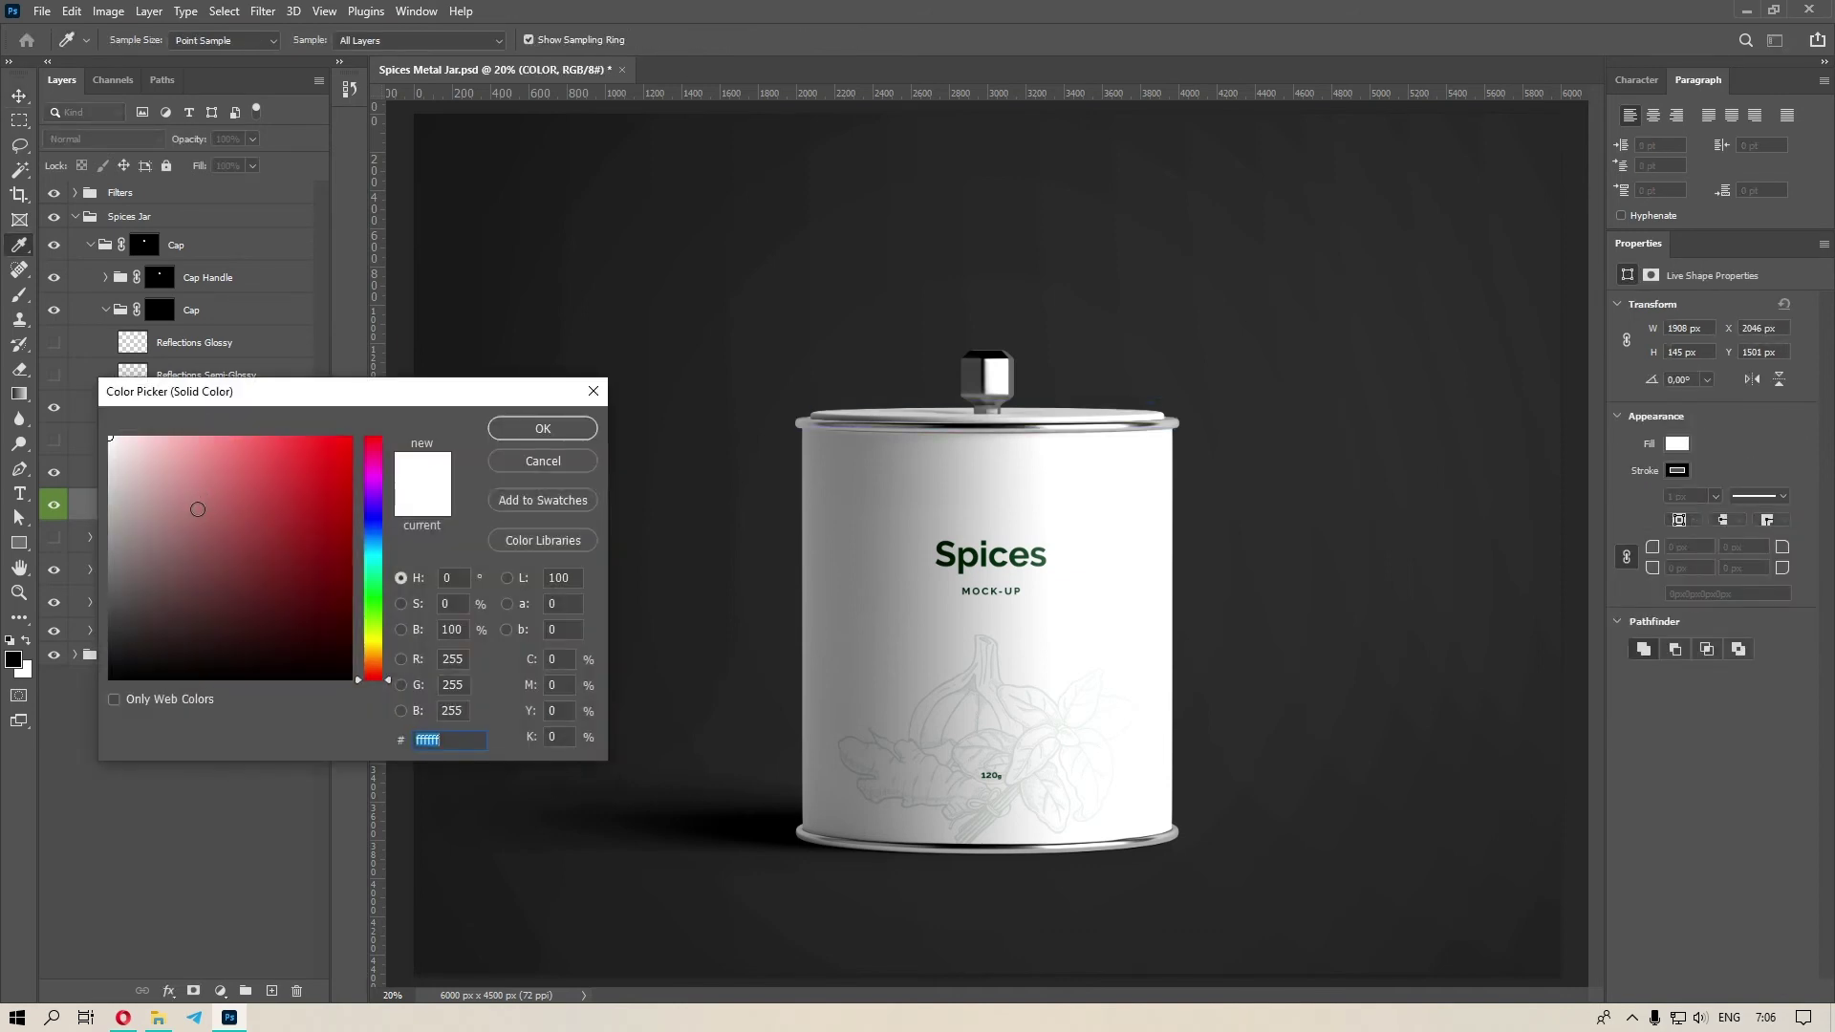
{"action": "left_click", "coordinate": [592, 392]}
Show the Additional Shades layer in the Cap subgroup and set its opacity to 55%.
{"action": "left_click", "coordinate": [96, 442]}
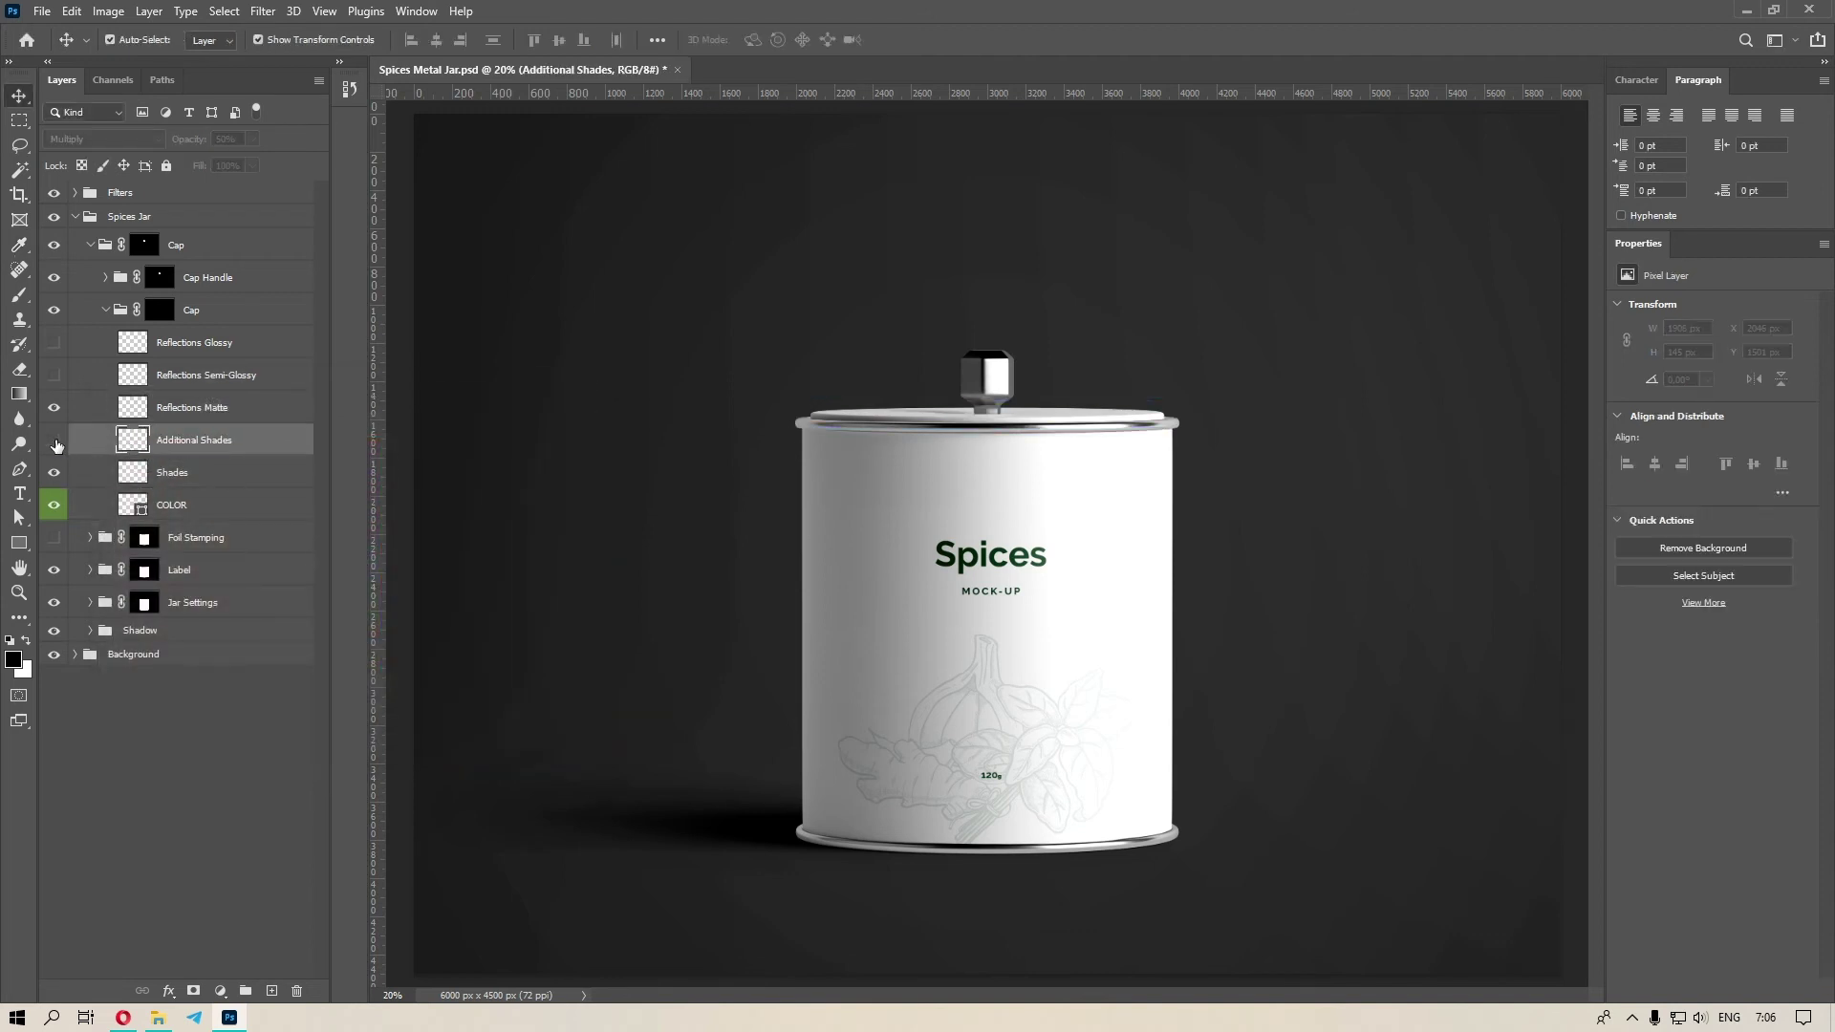
{"action": "left_click", "coordinate": [54, 441]}
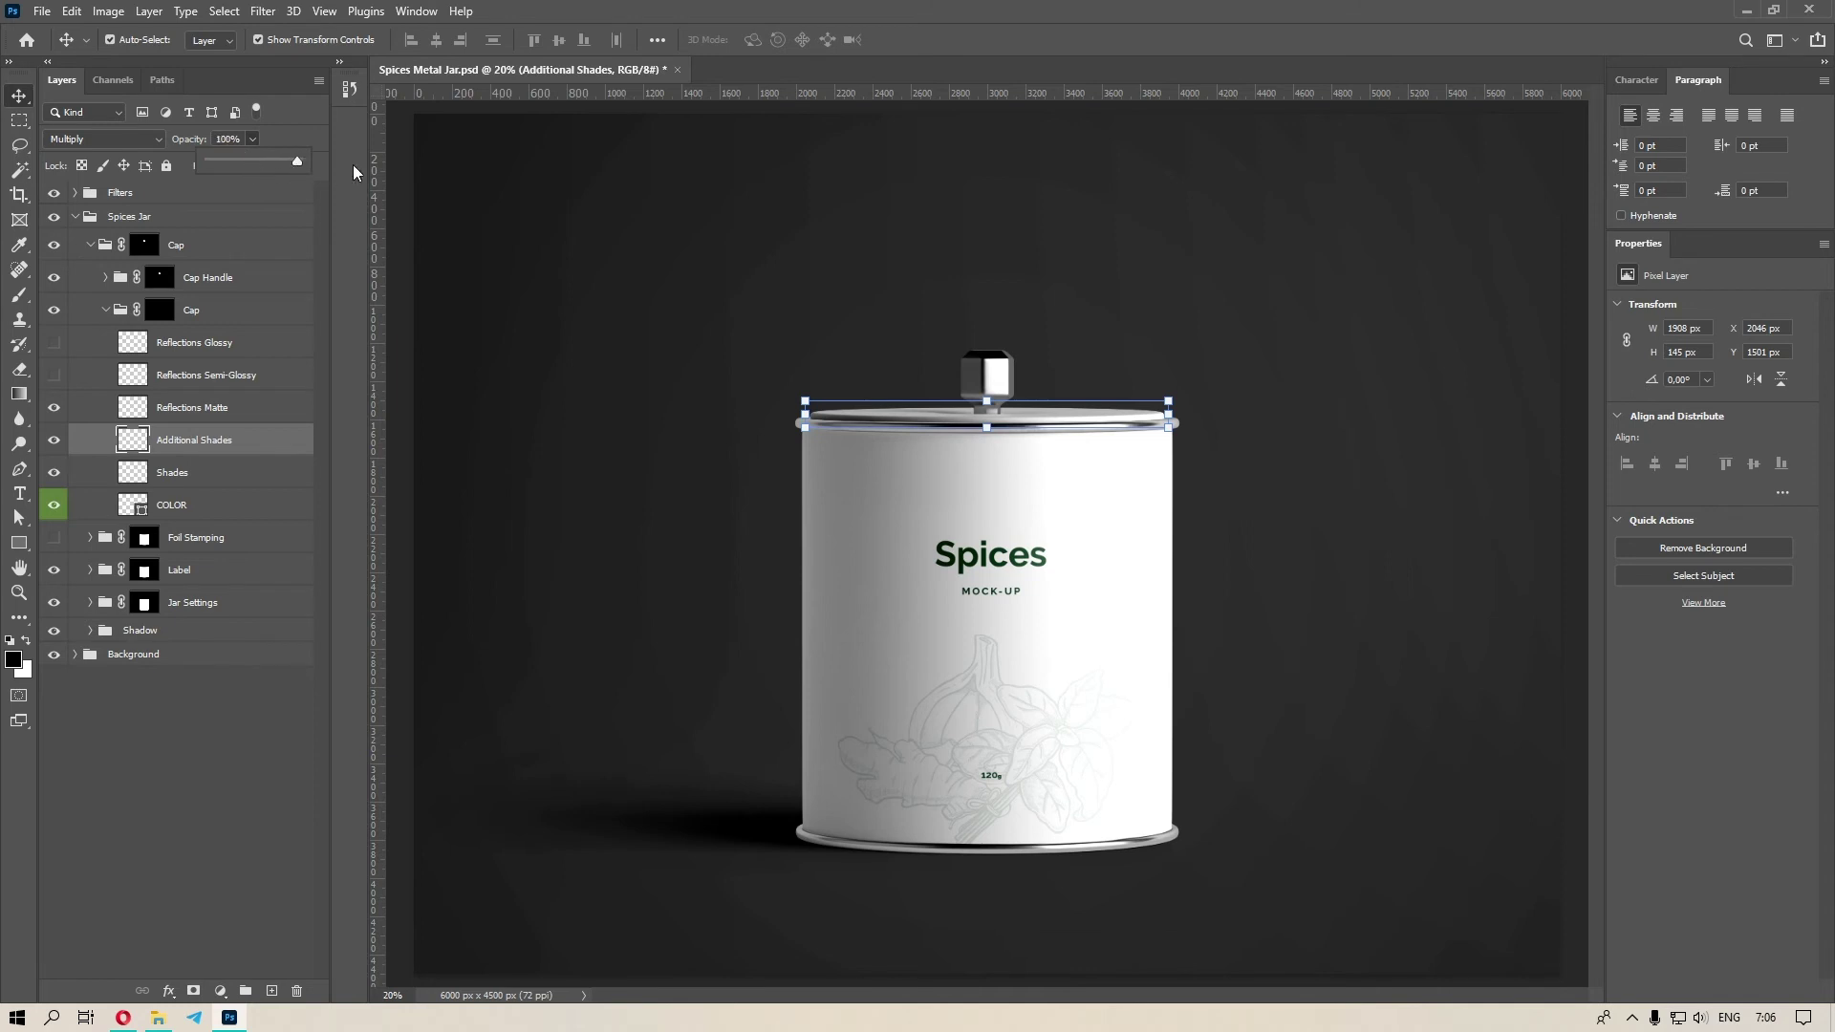
{"action": "left_click_drag", "start_coordinate": [192, 165], "coordinate": [413, 170]}
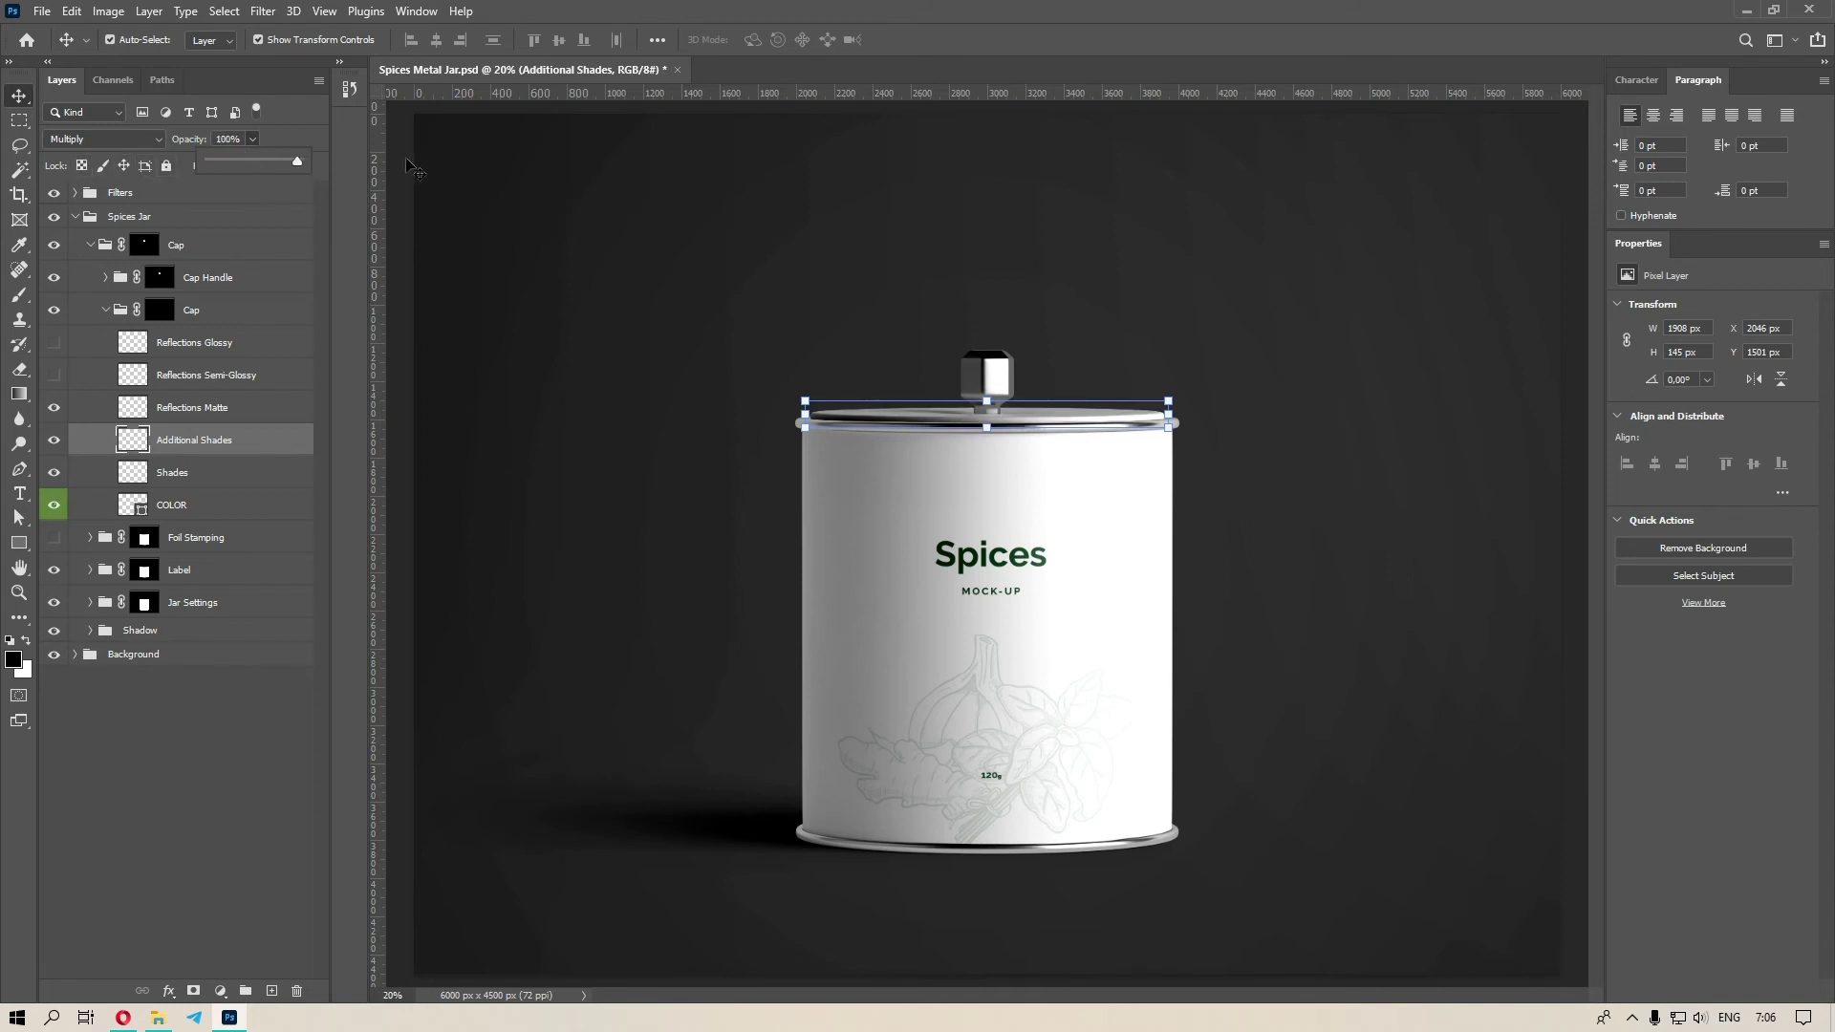
{"action": "left_click_drag", "start_coordinate": [281, 167], "coordinate": [261, 164]}
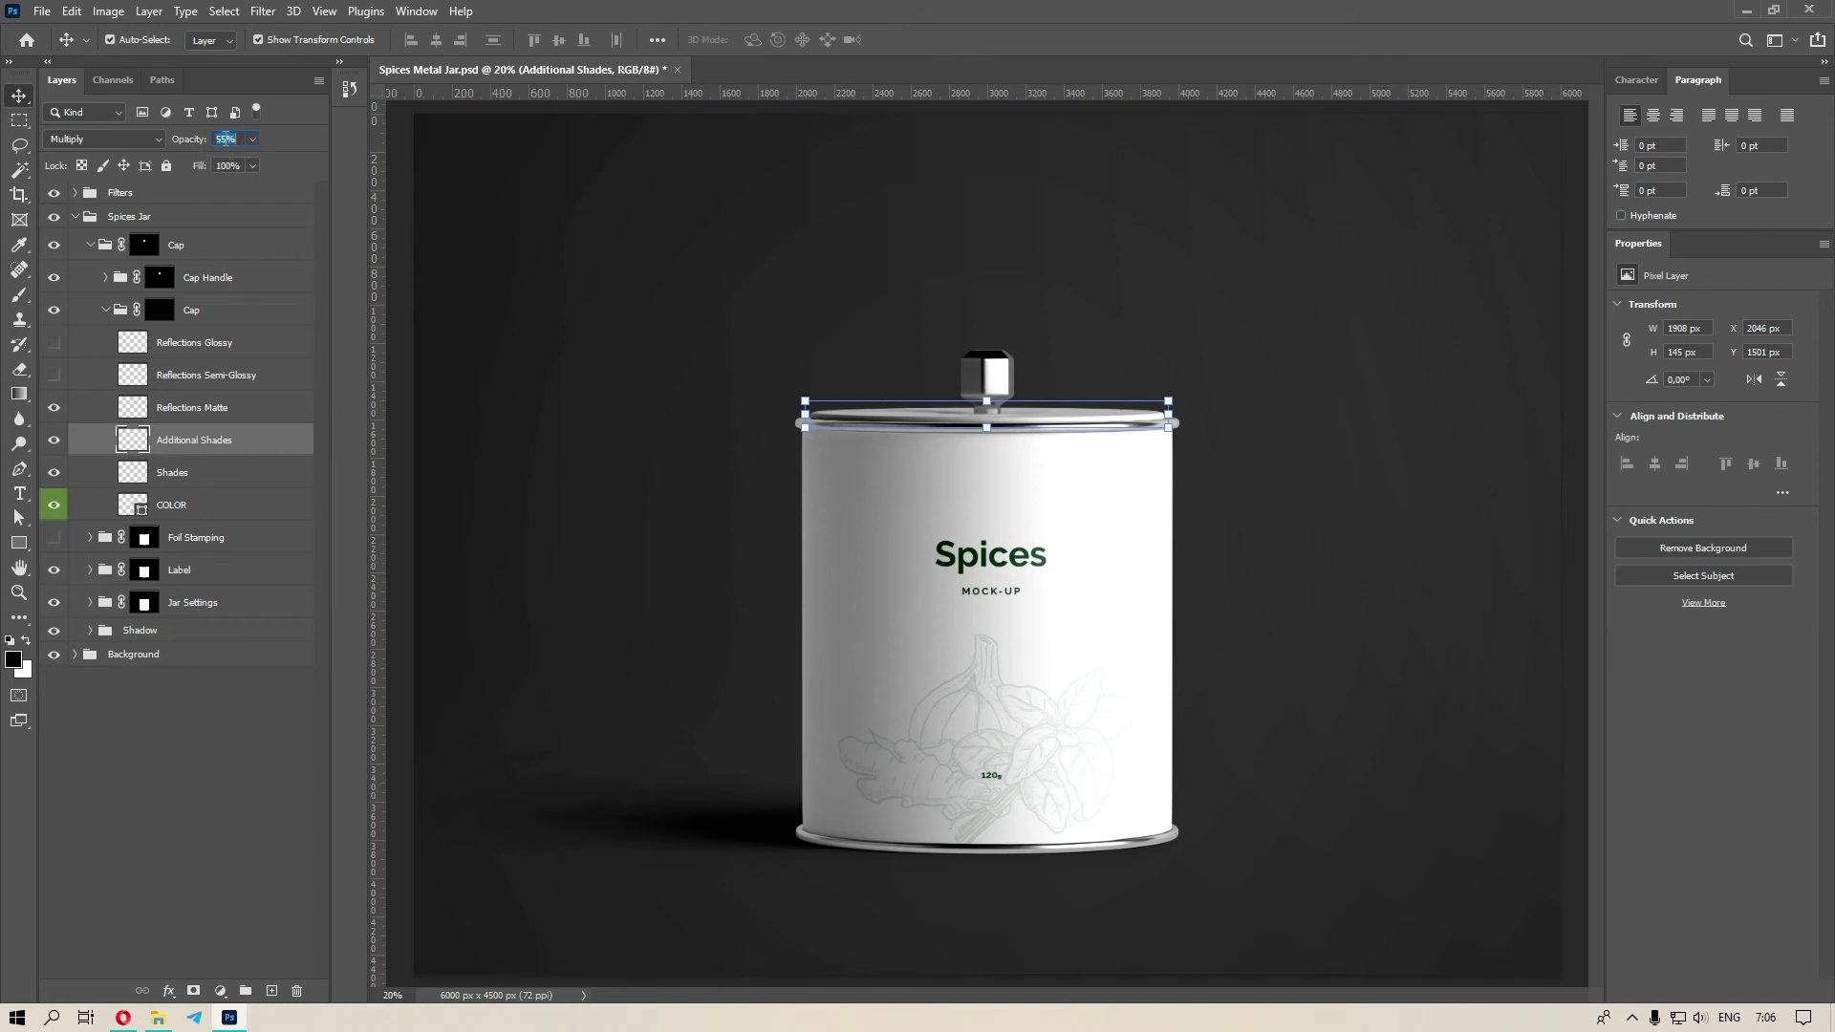
{"action": "left_click", "coordinate": [119, 721]}
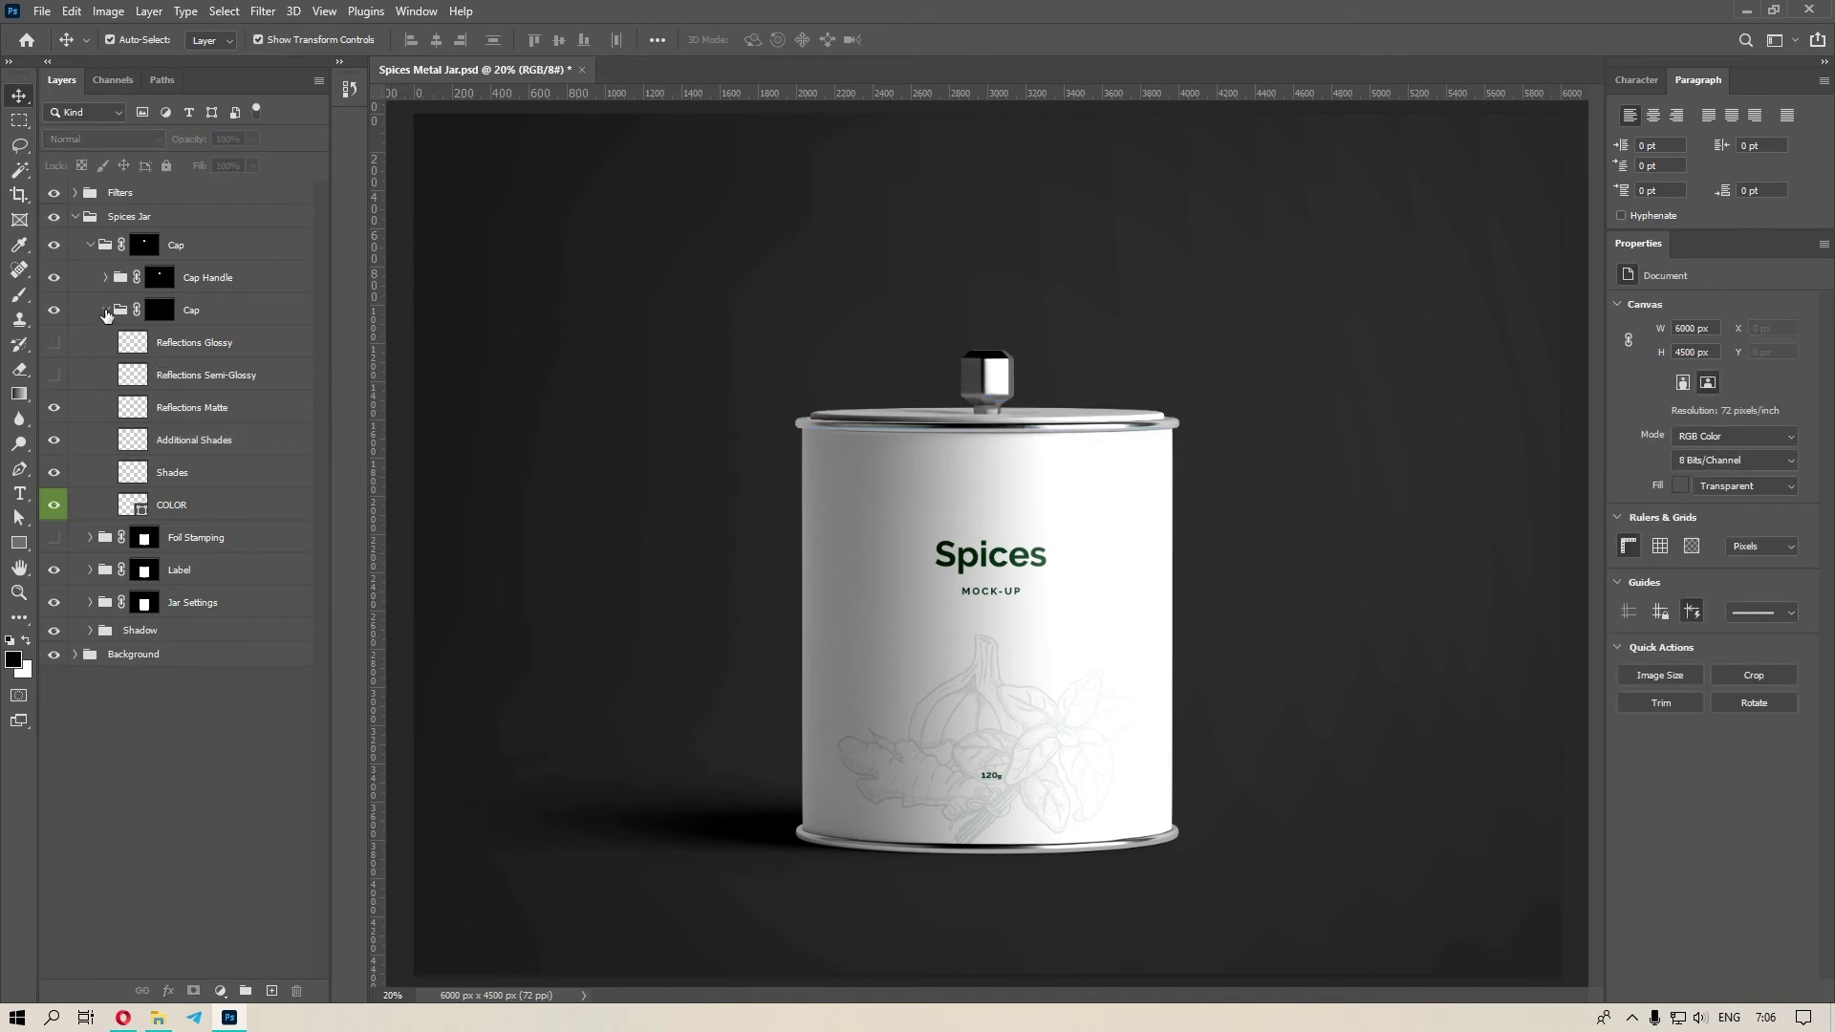
Collapse the Cap subgroup and its parent Cap group, and expand the Label group.
{"action": "left_click", "coordinate": [105, 310]}
{"action": "left_click", "coordinate": [88, 248]}
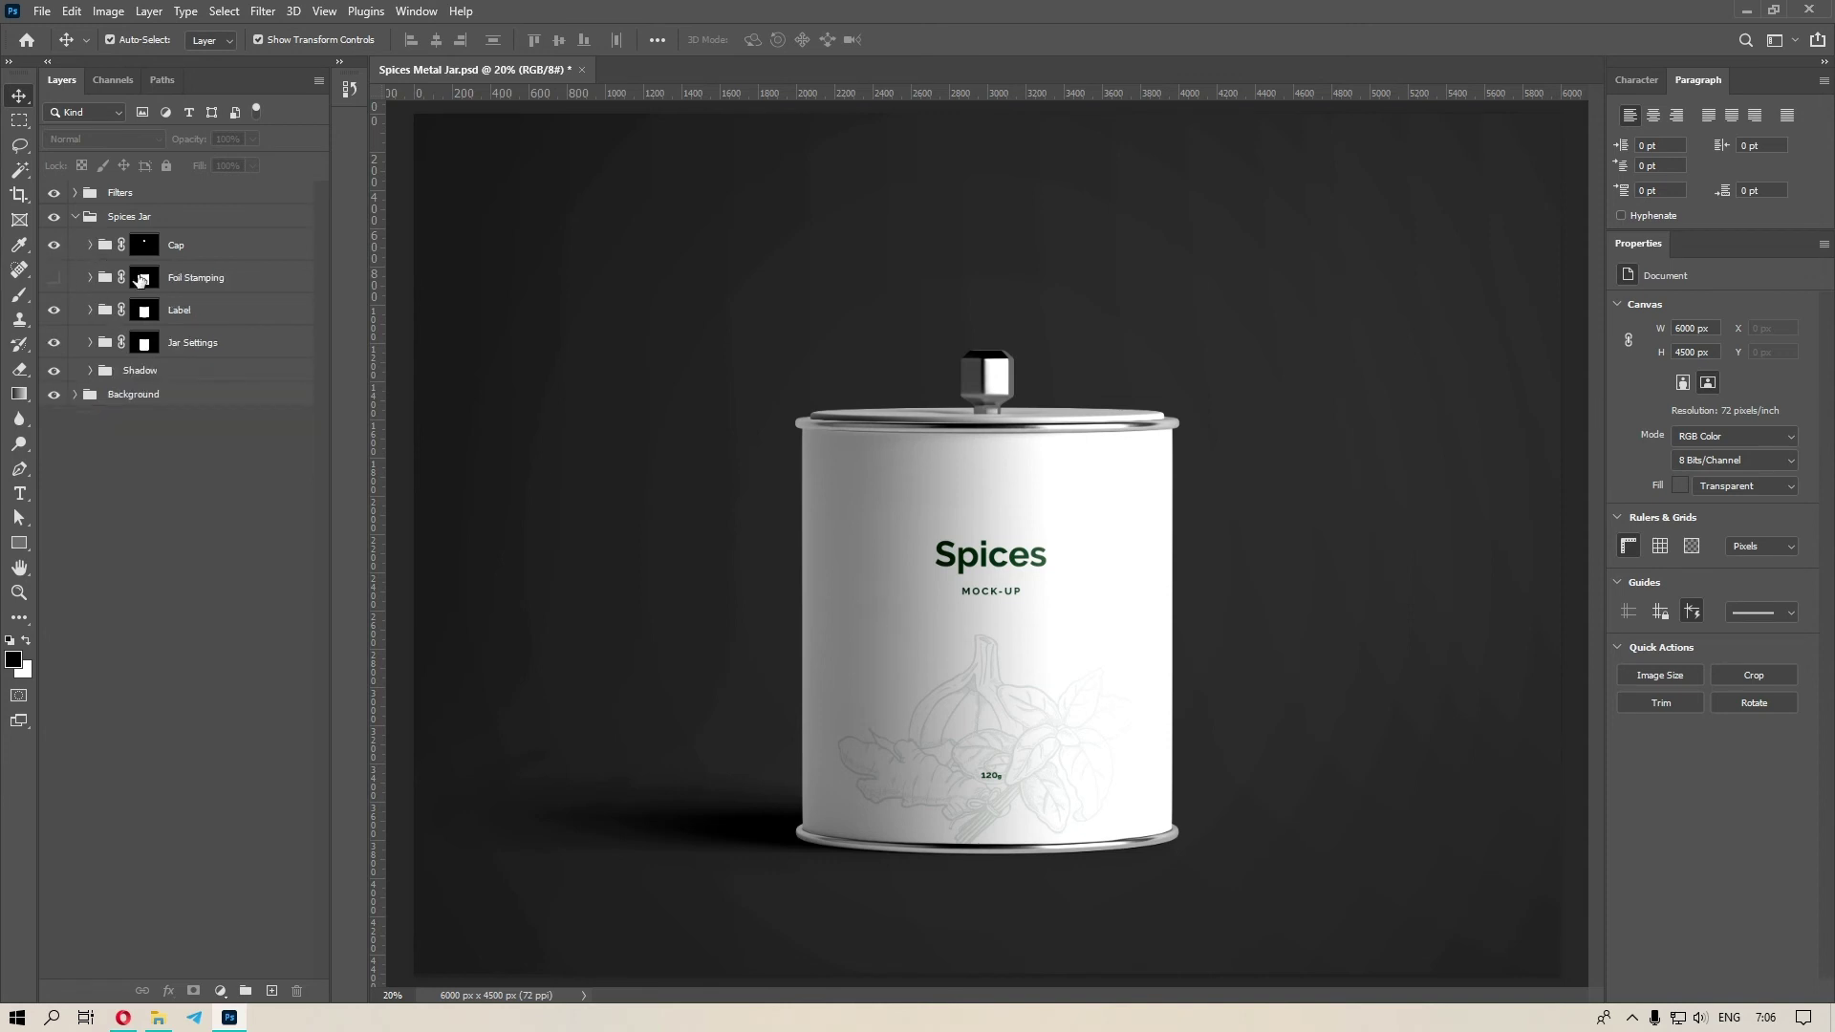
{"action": "left_click", "coordinate": [99, 315]}
{"action": "left_click", "coordinate": [91, 312]}
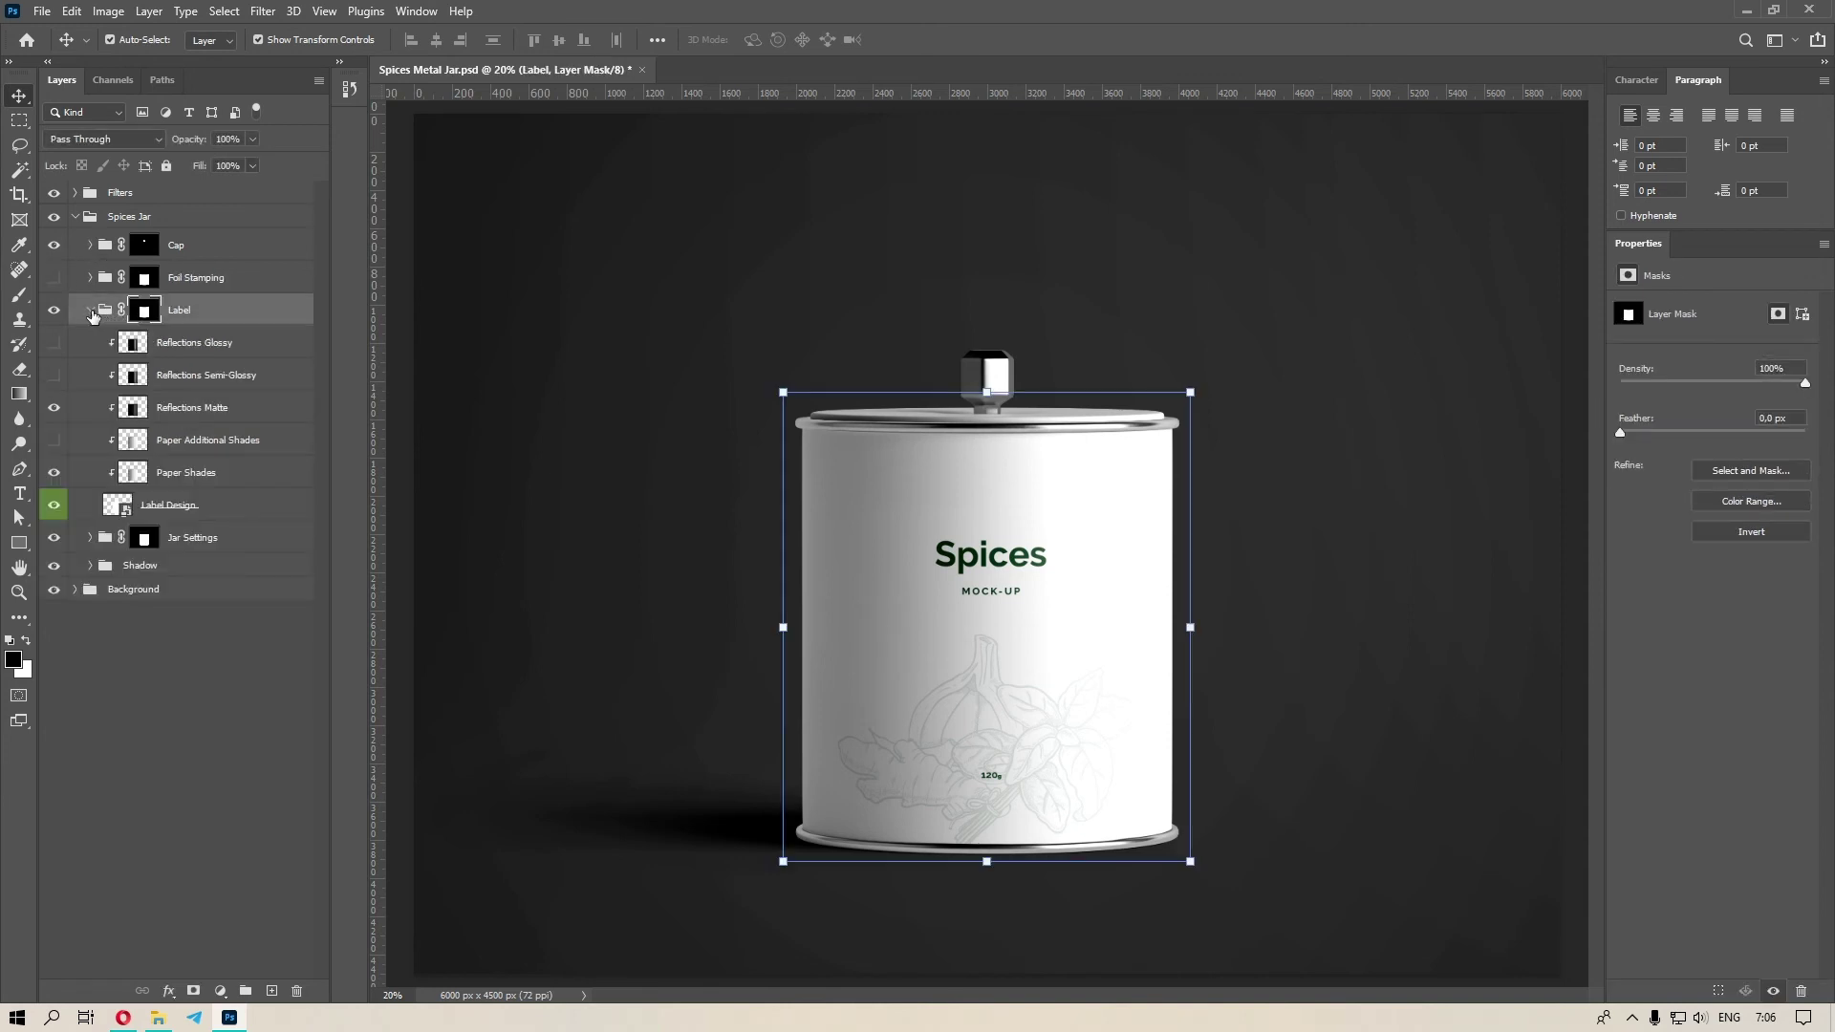
Show the Paper Additional Shades layer in the Label group and set its opacity to 100%.
{"action": "left_click", "coordinate": [214, 446]}
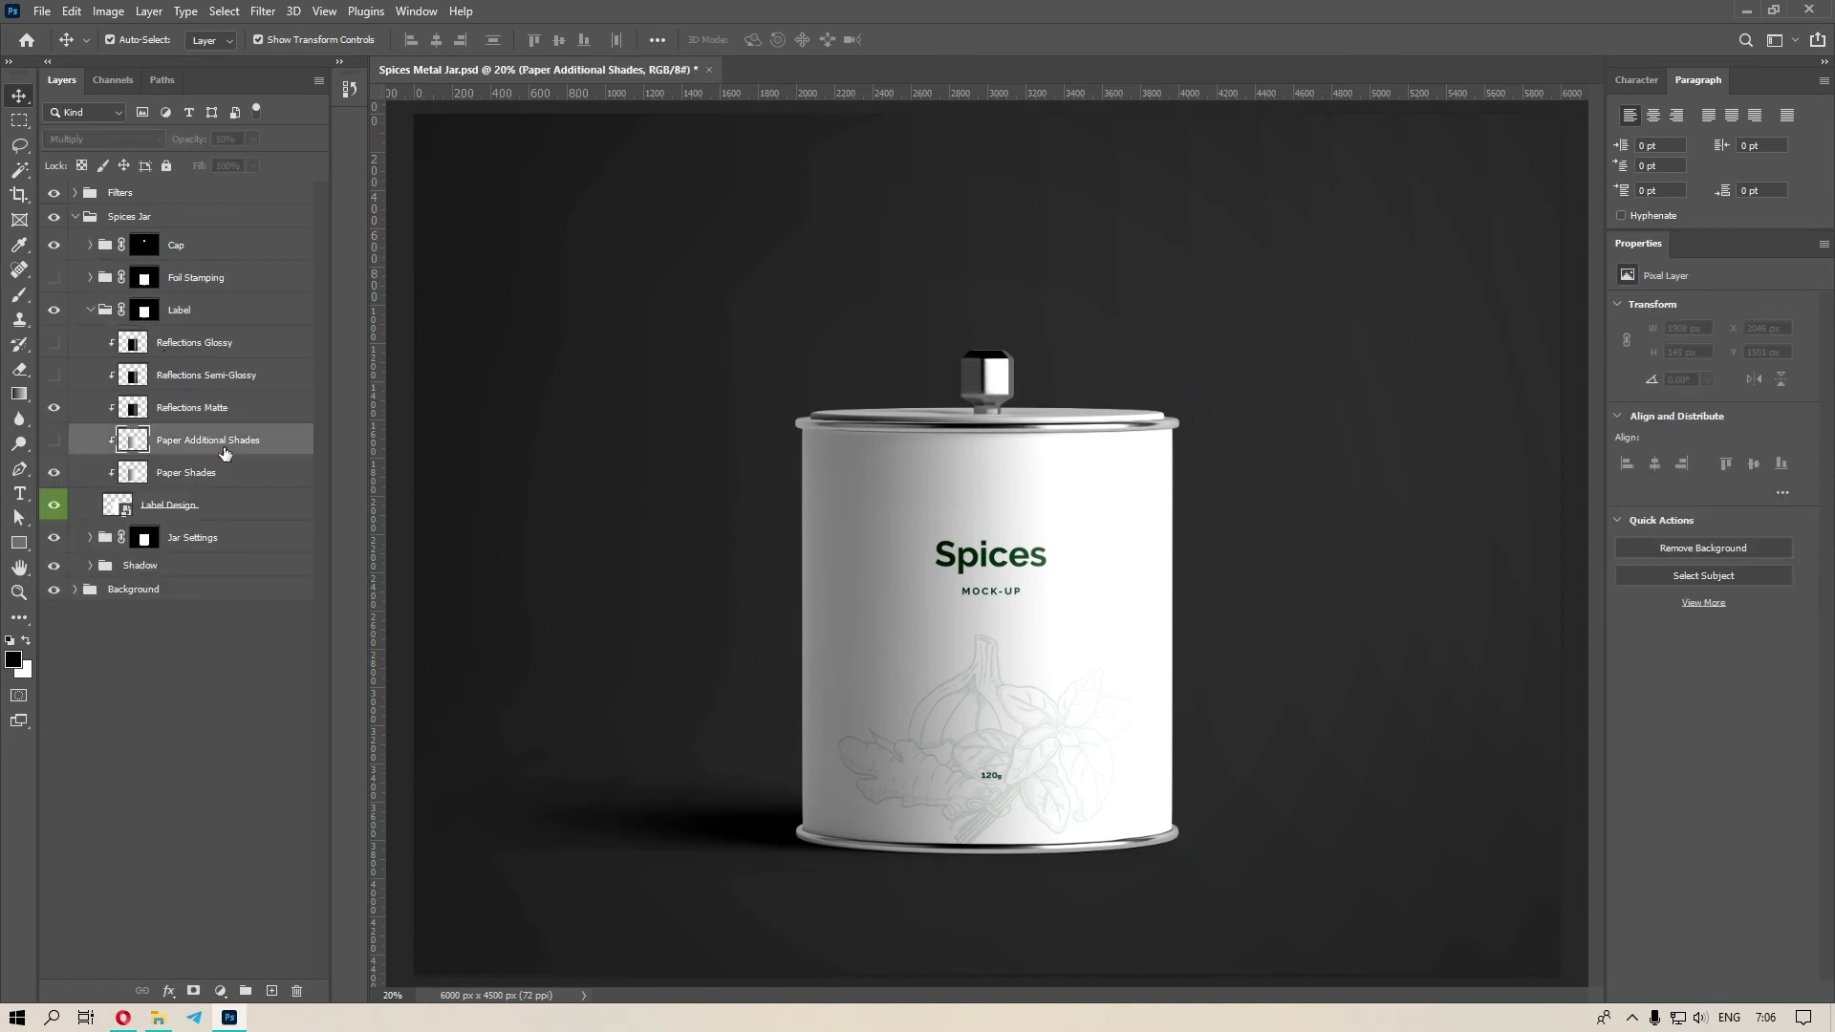
{"action": "left_click", "coordinate": [56, 440]}
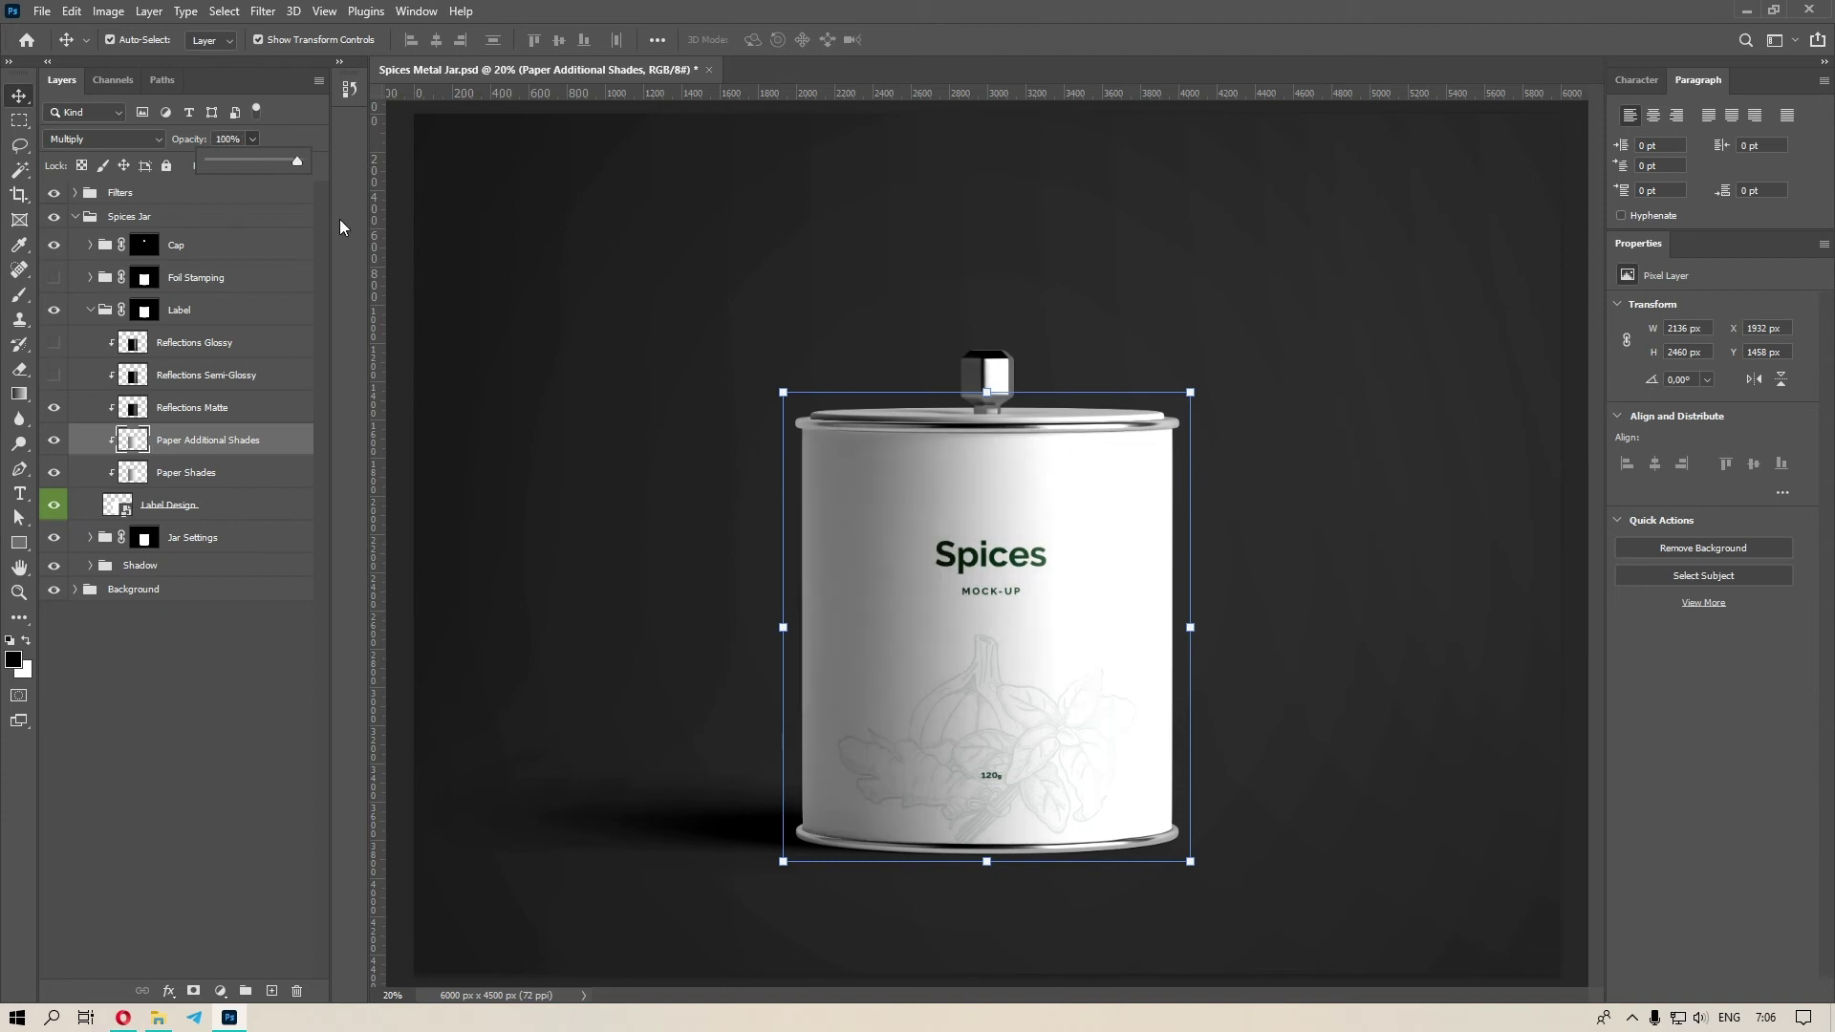
{"action": "left_click", "coordinate": [168, 723]}
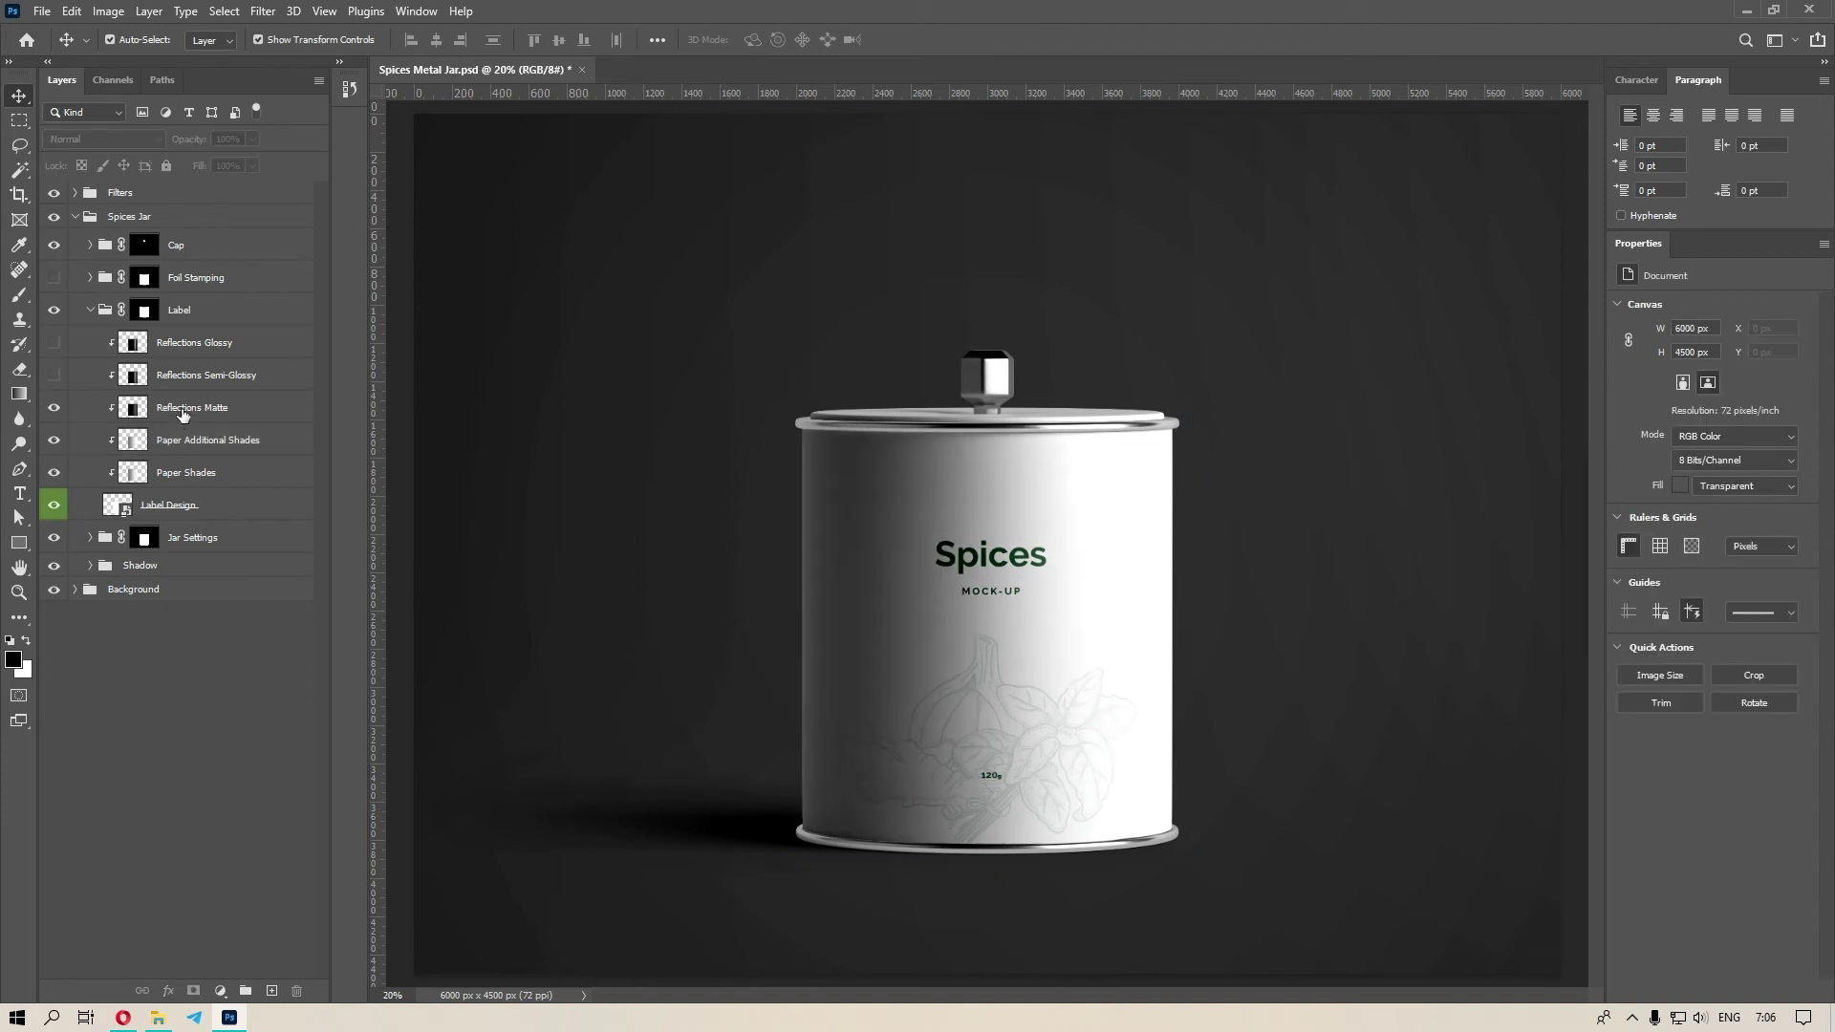
Compare the label with the Reflections Matte layer hidden and shown, and set that layer's opacity to 50%.
{"action": "left_click", "coordinate": [115, 317]}
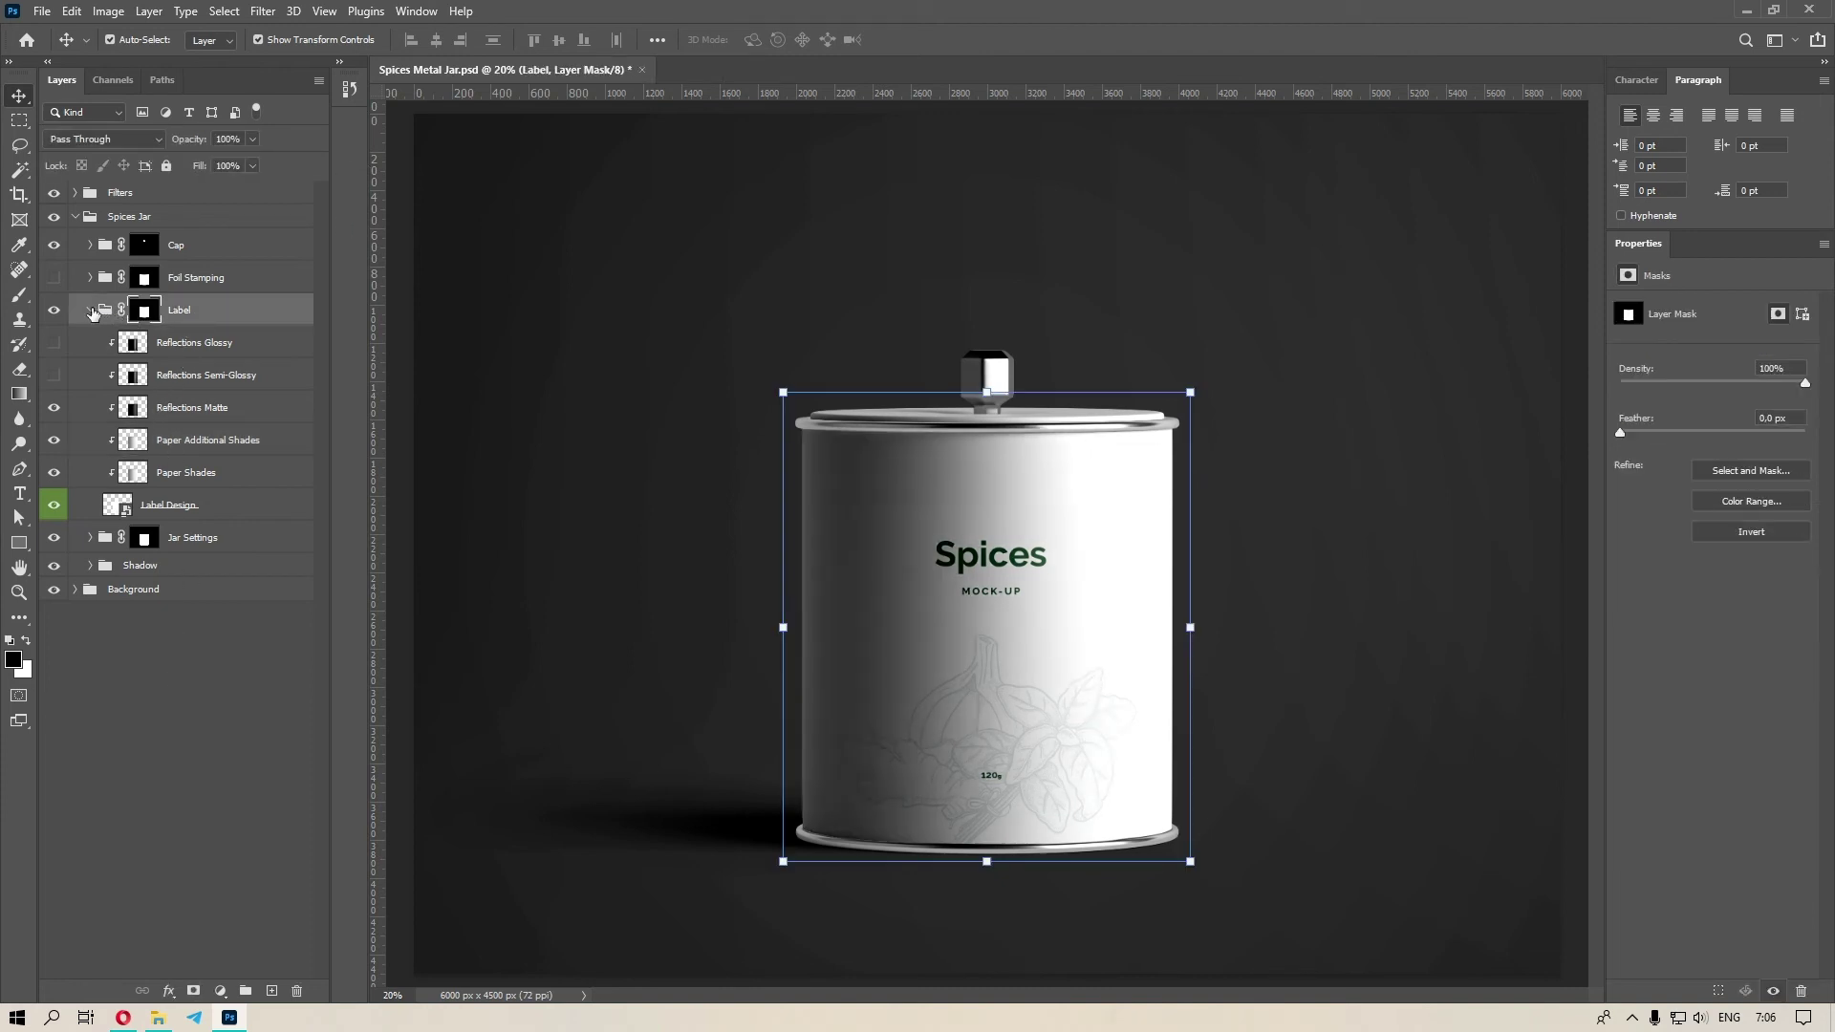
{"action": "left_click", "coordinate": [90, 311]}
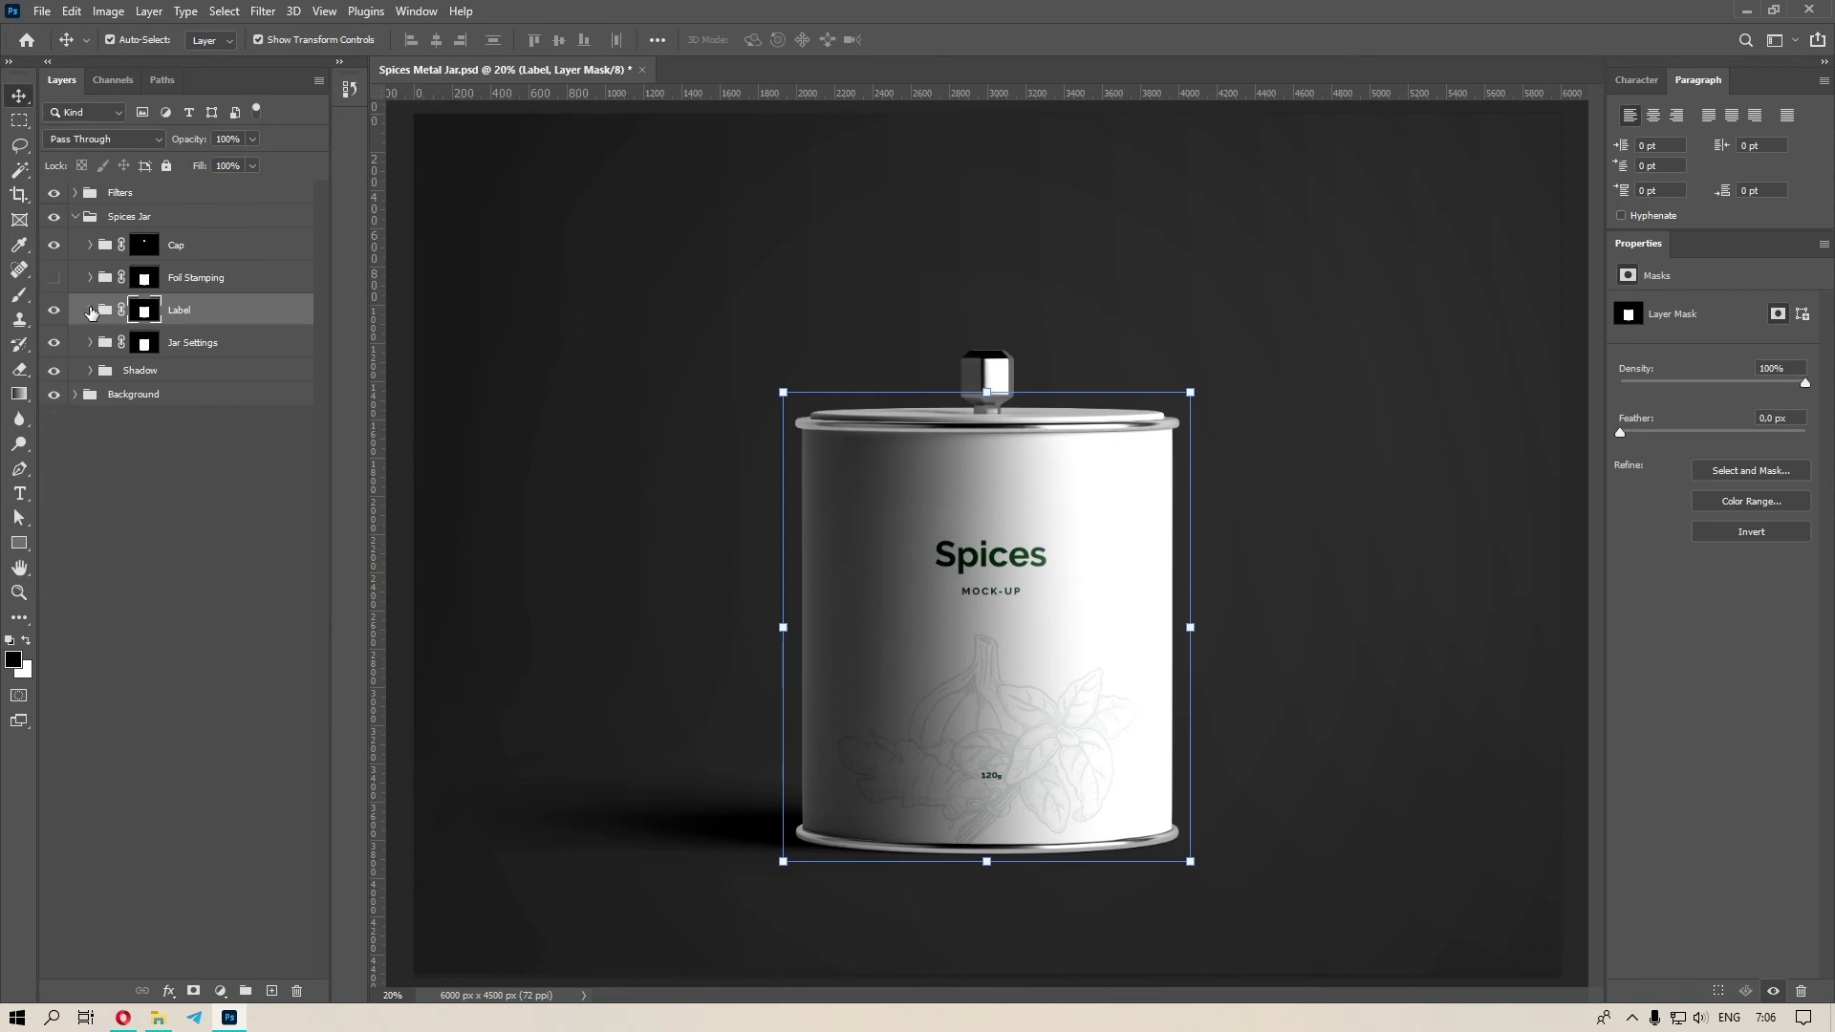
{"action": "left_click", "coordinate": [91, 311]}
{"action": "left_click", "coordinate": [195, 408]}
{"action": "left_click", "coordinate": [59, 410]}
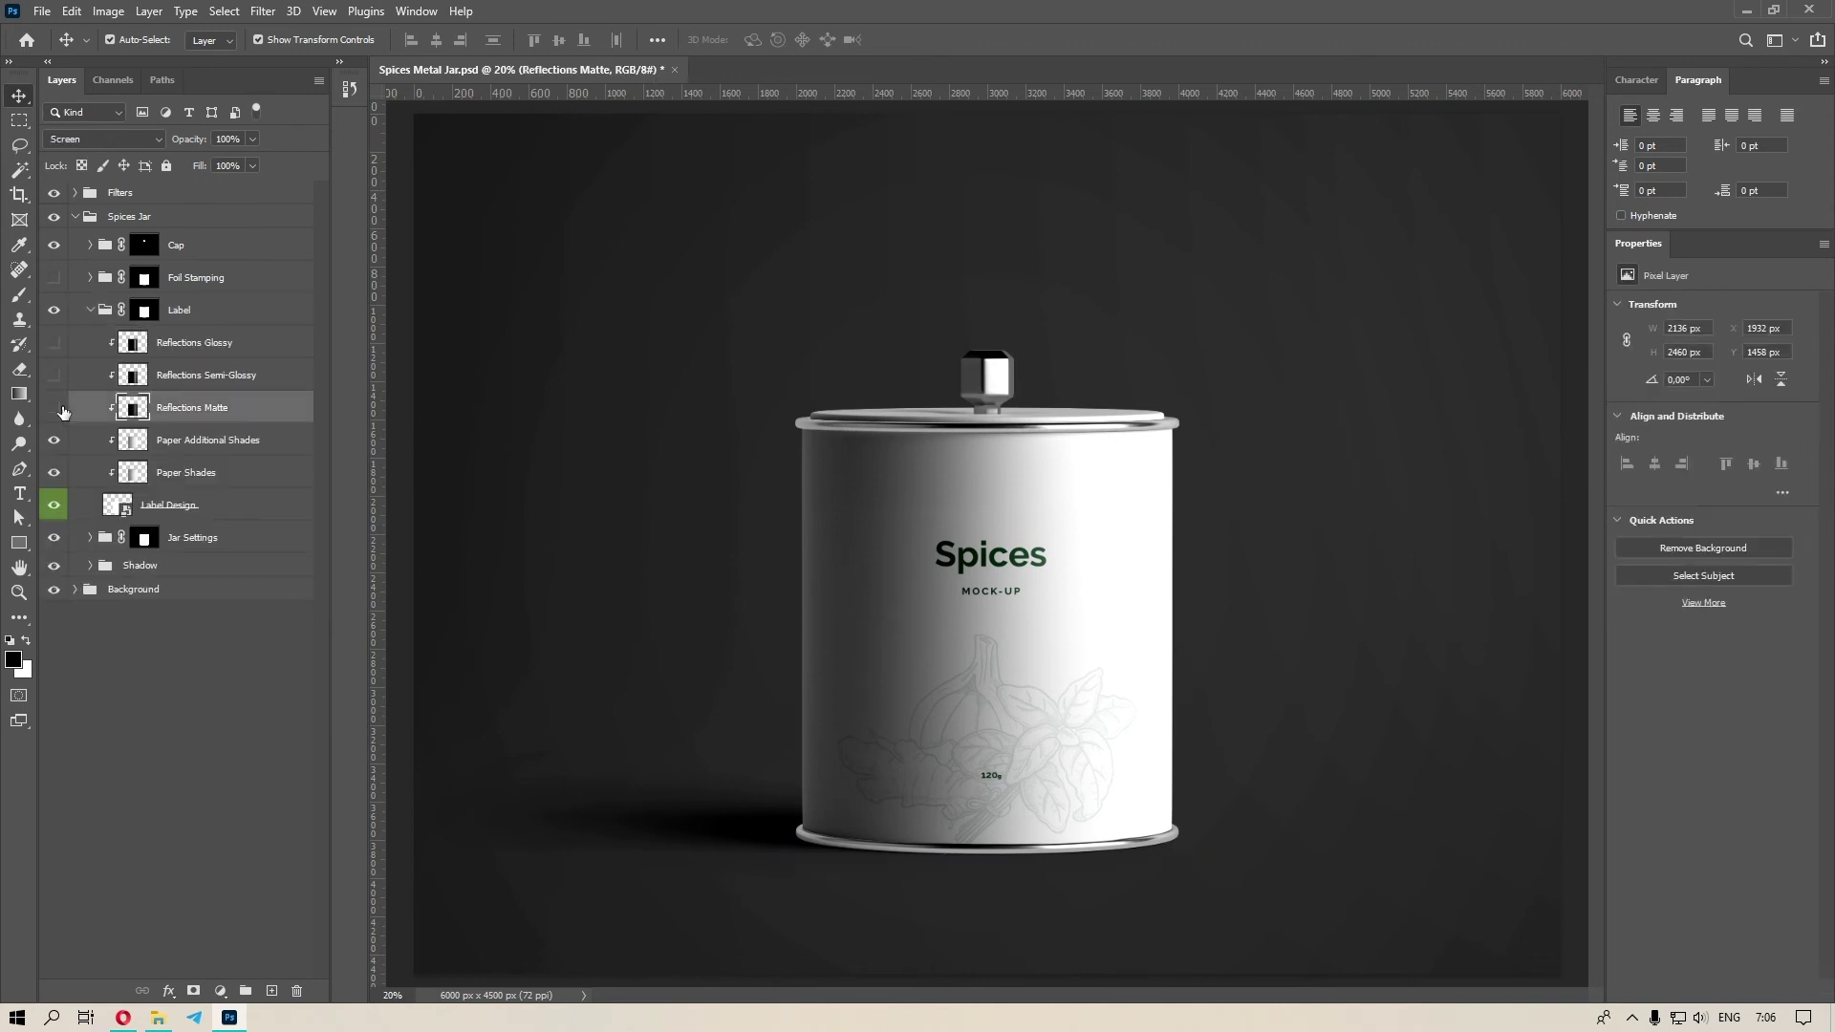
{"action": "left_click", "coordinate": [61, 410]}
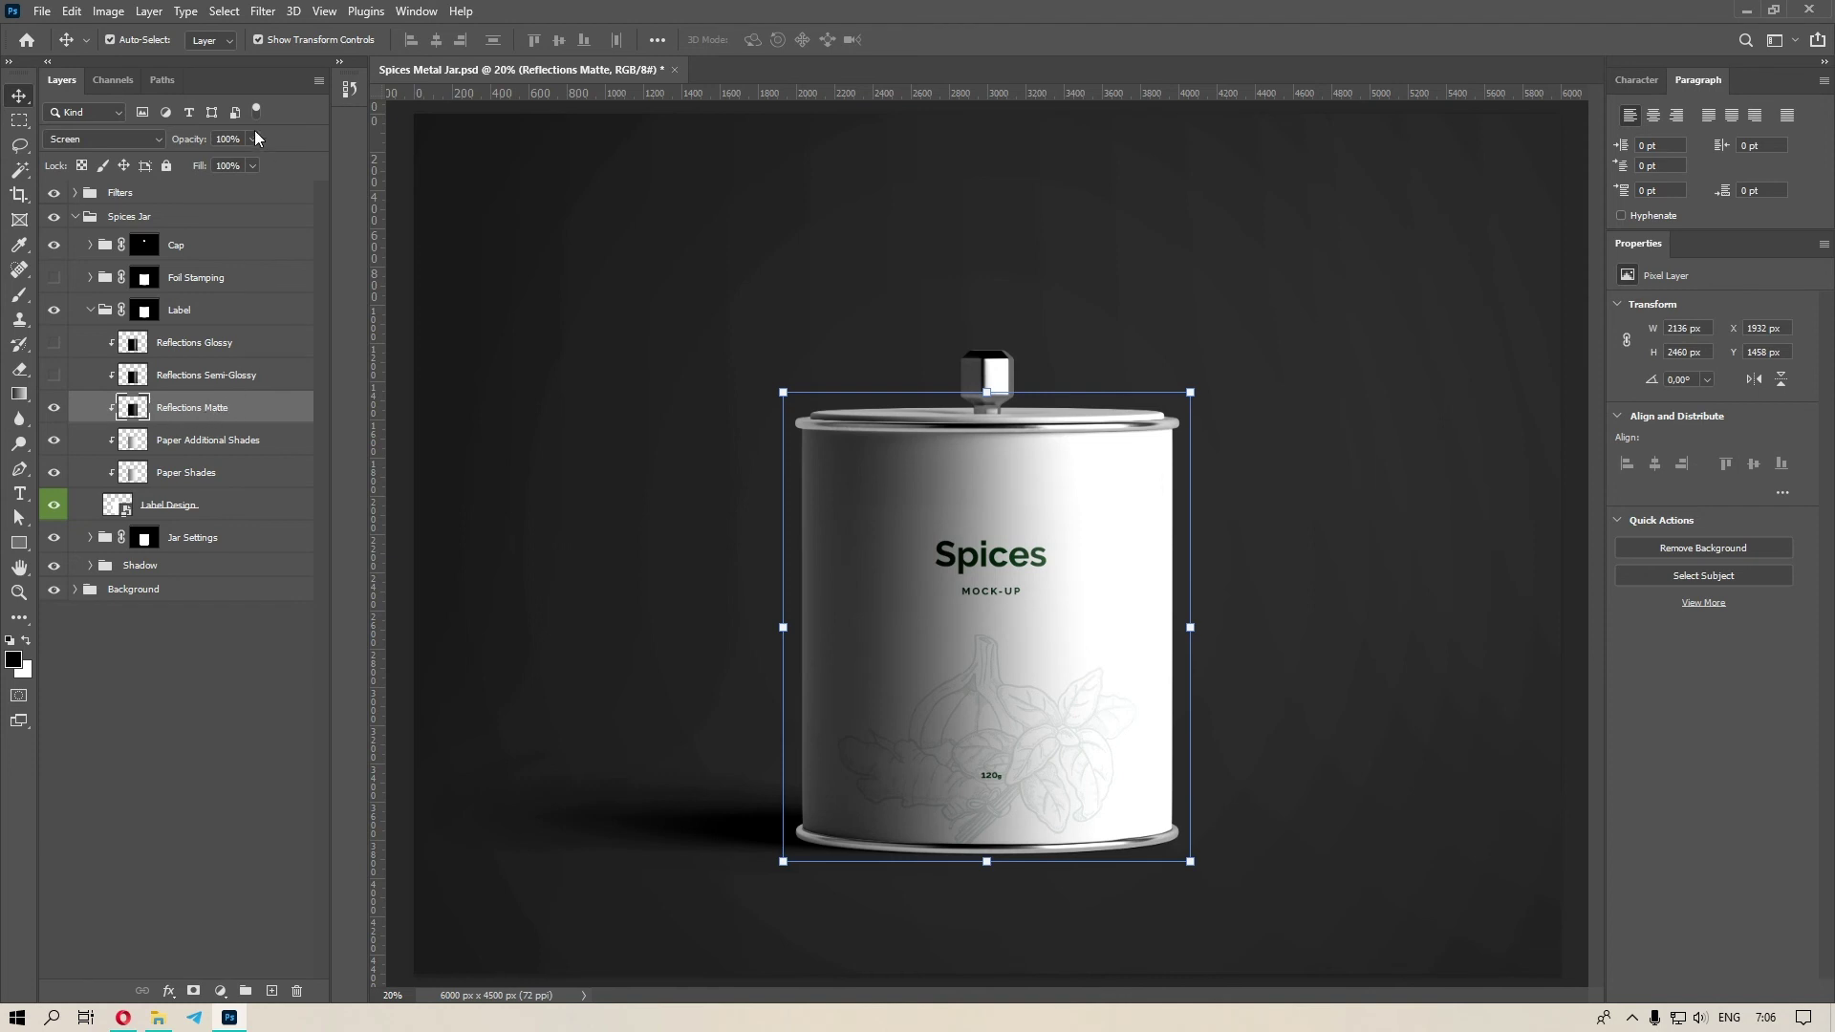
{"action": "left_click", "coordinate": [222, 161]}
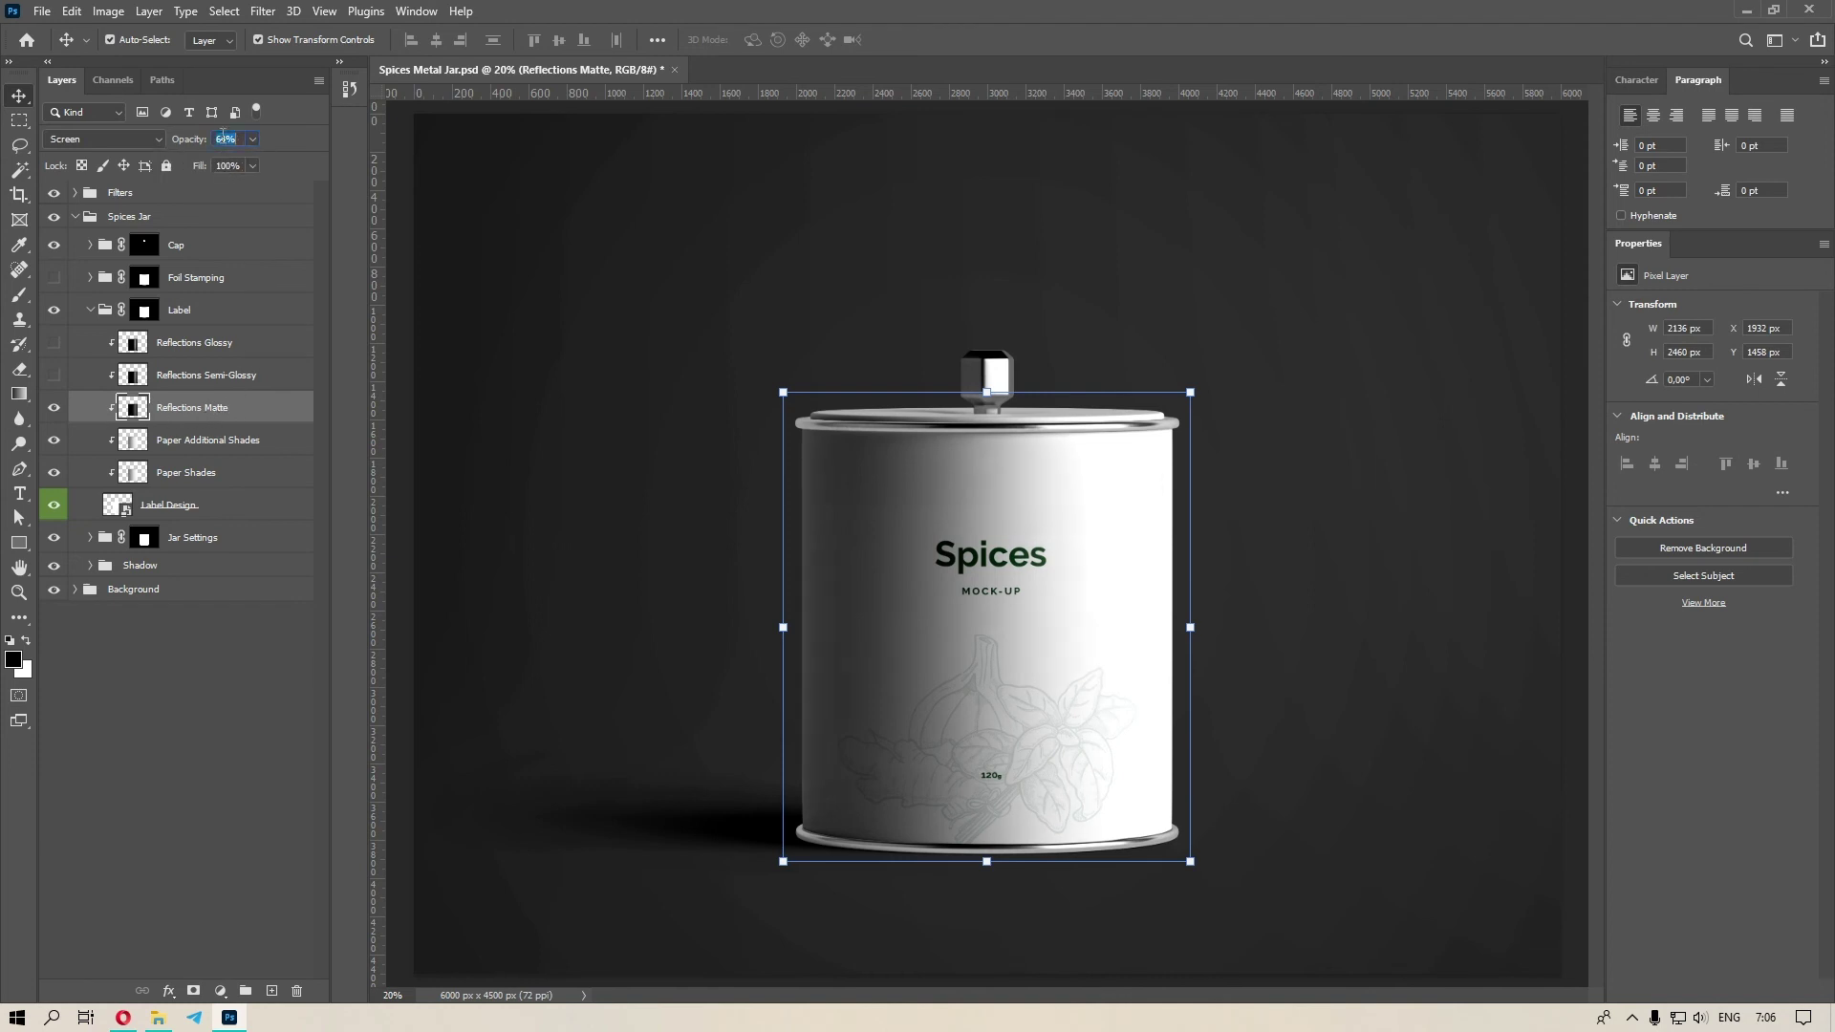
{"action": "left_click", "coordinate": [227, 721]}
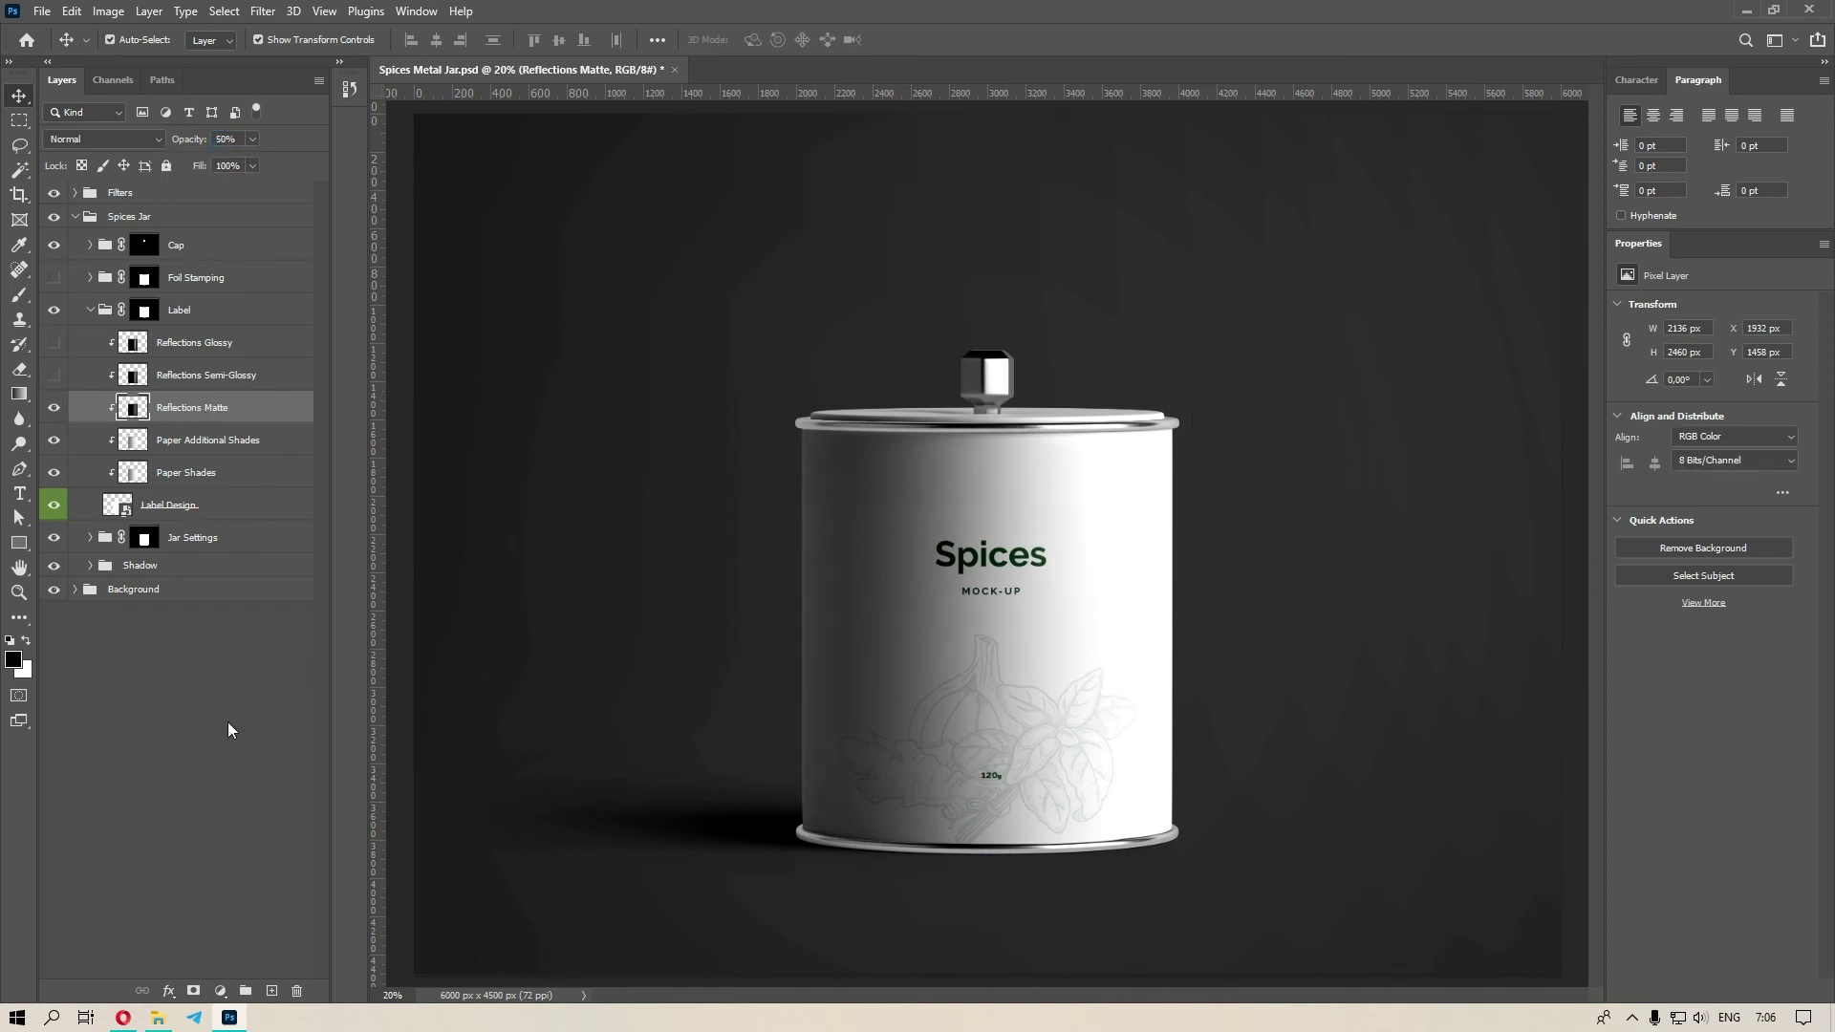
Collapse the Label group, and expand Jar Settings and its Metal Jar group.
{"action": "left_click", "coordinate": [90, 314]}
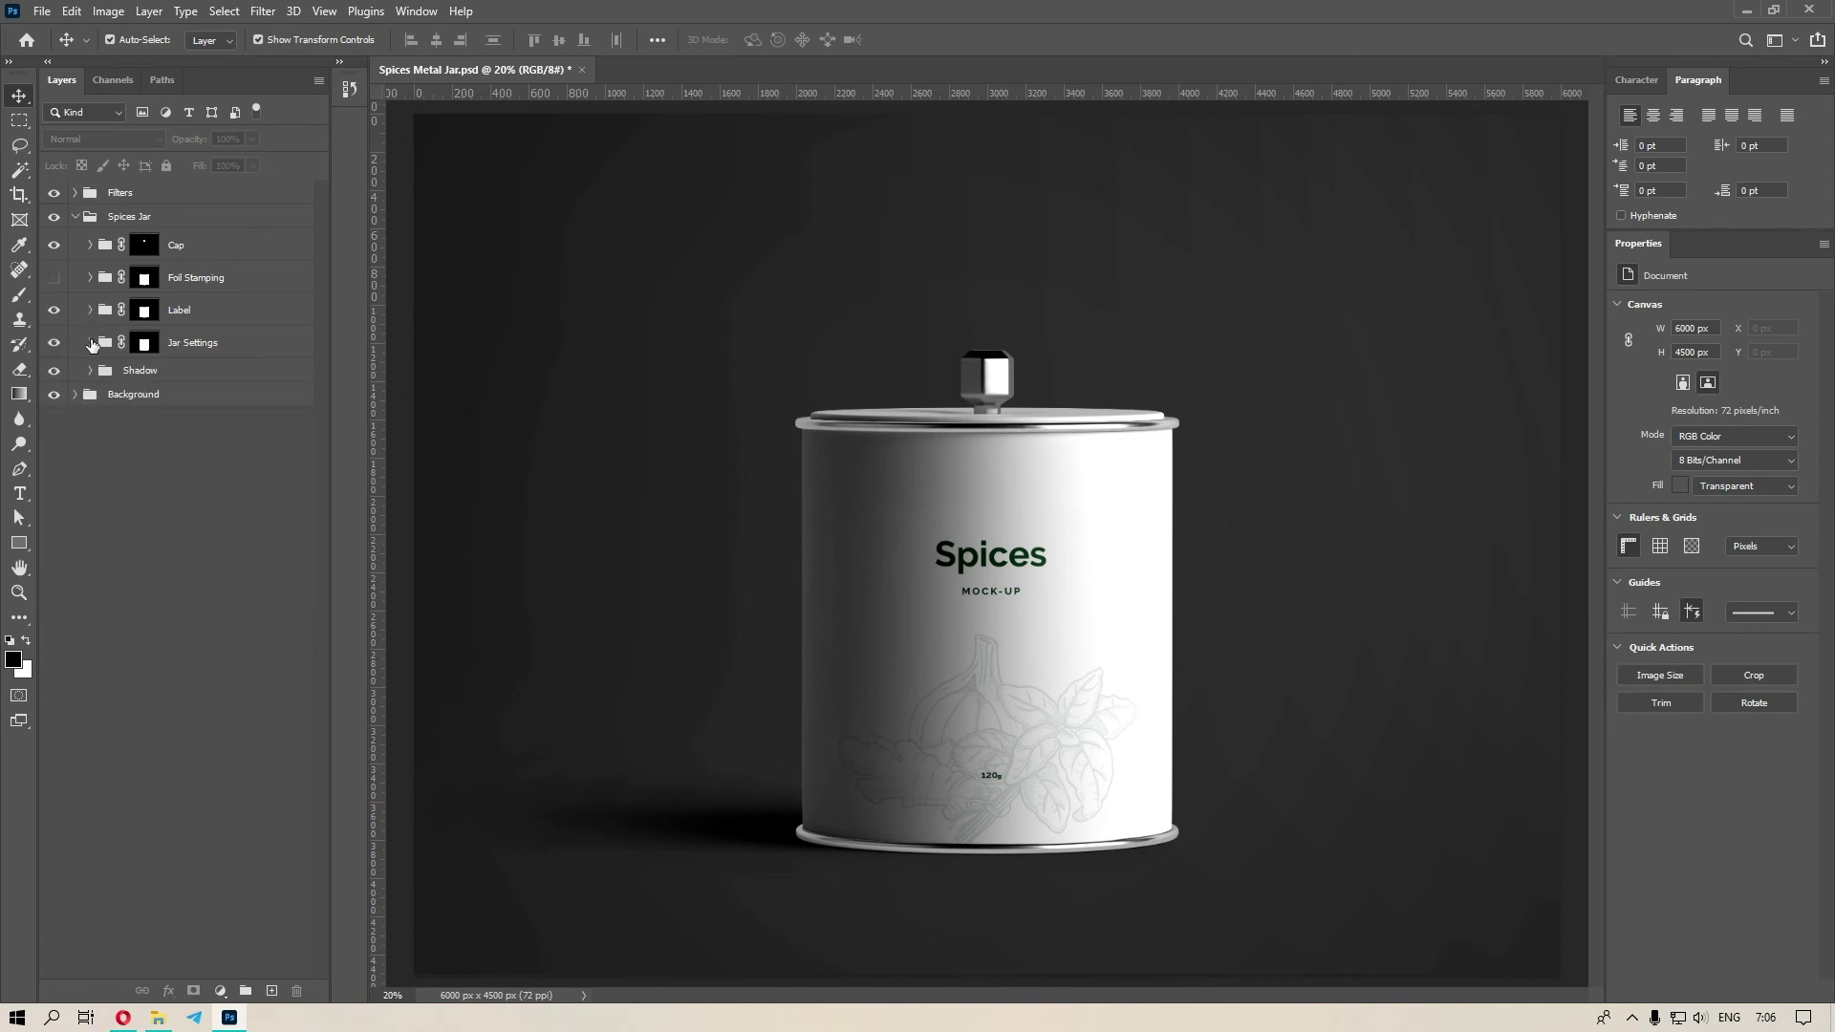
{"action": "left_click", "coordinate": [90, 342]}
{"action": "left_click", "coordinate": [175, 397]}
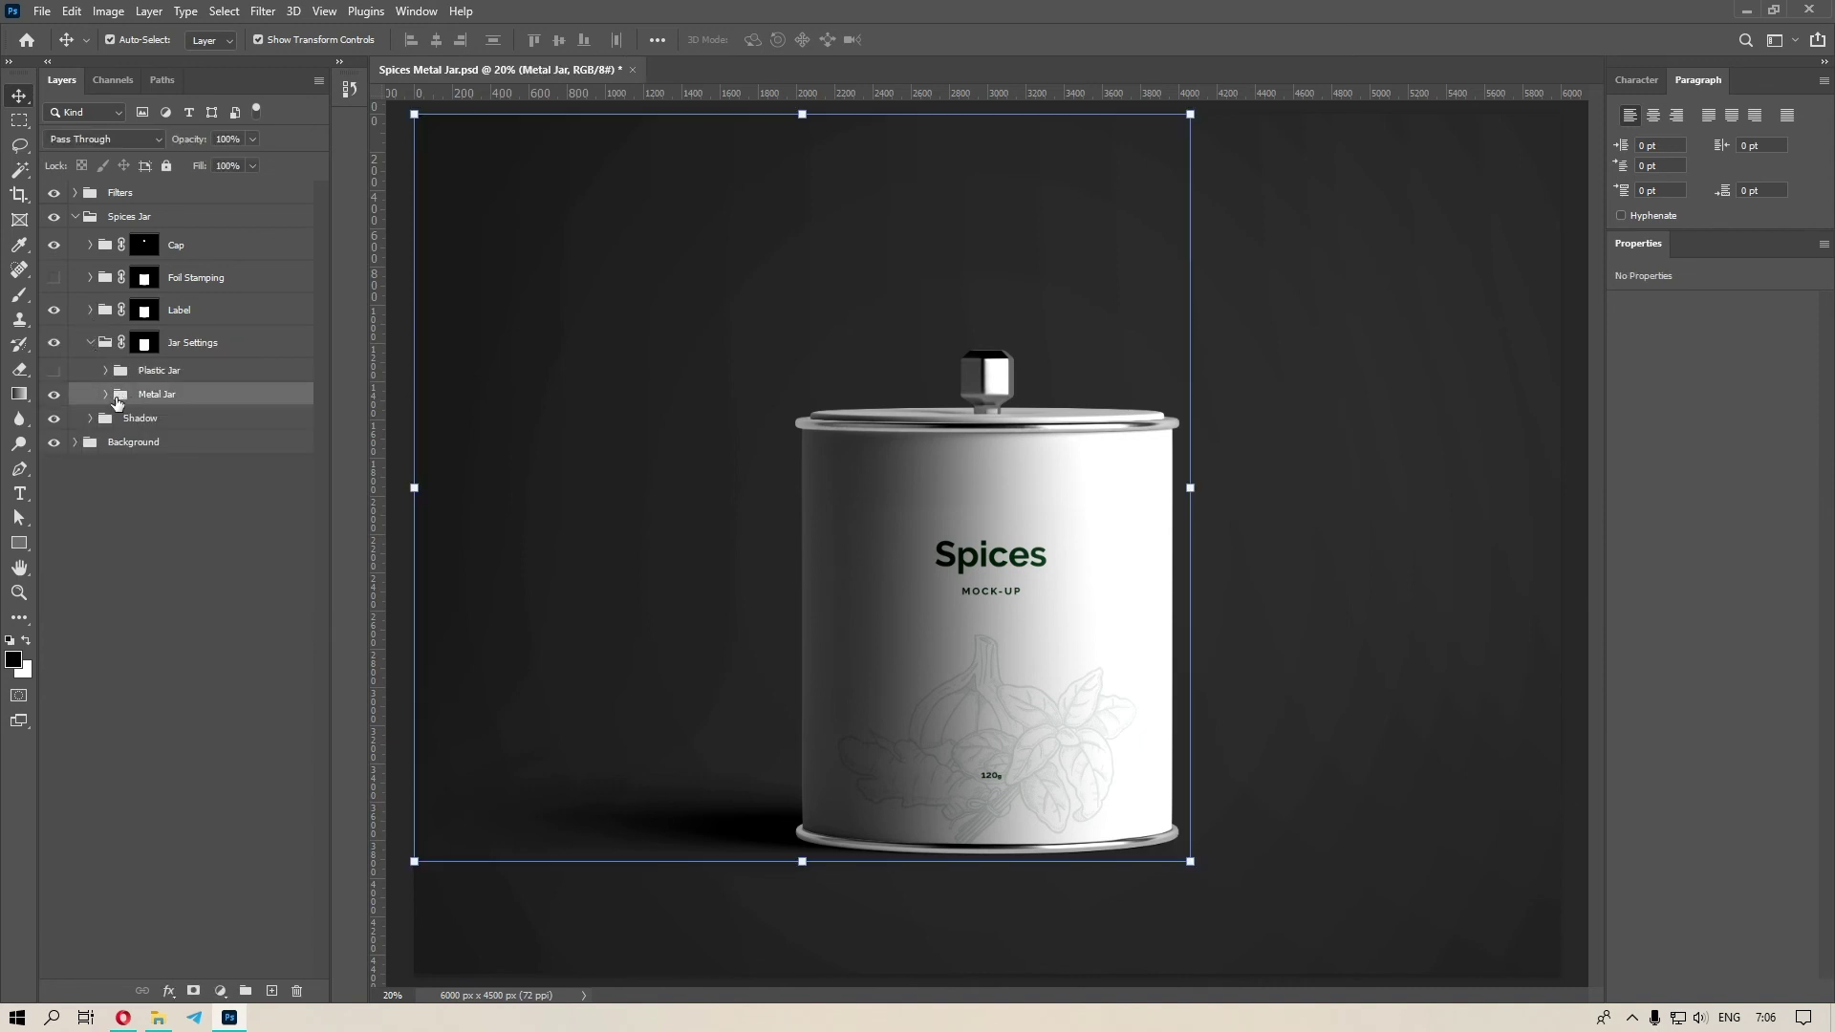
{"action": "left_click", "coordinate": [106, 395]}
Set the opacity of the Metal Jar group's Reflection layer to 30% and collapse the group.
{"action": "left_click", "coordinate": [190, 468]}
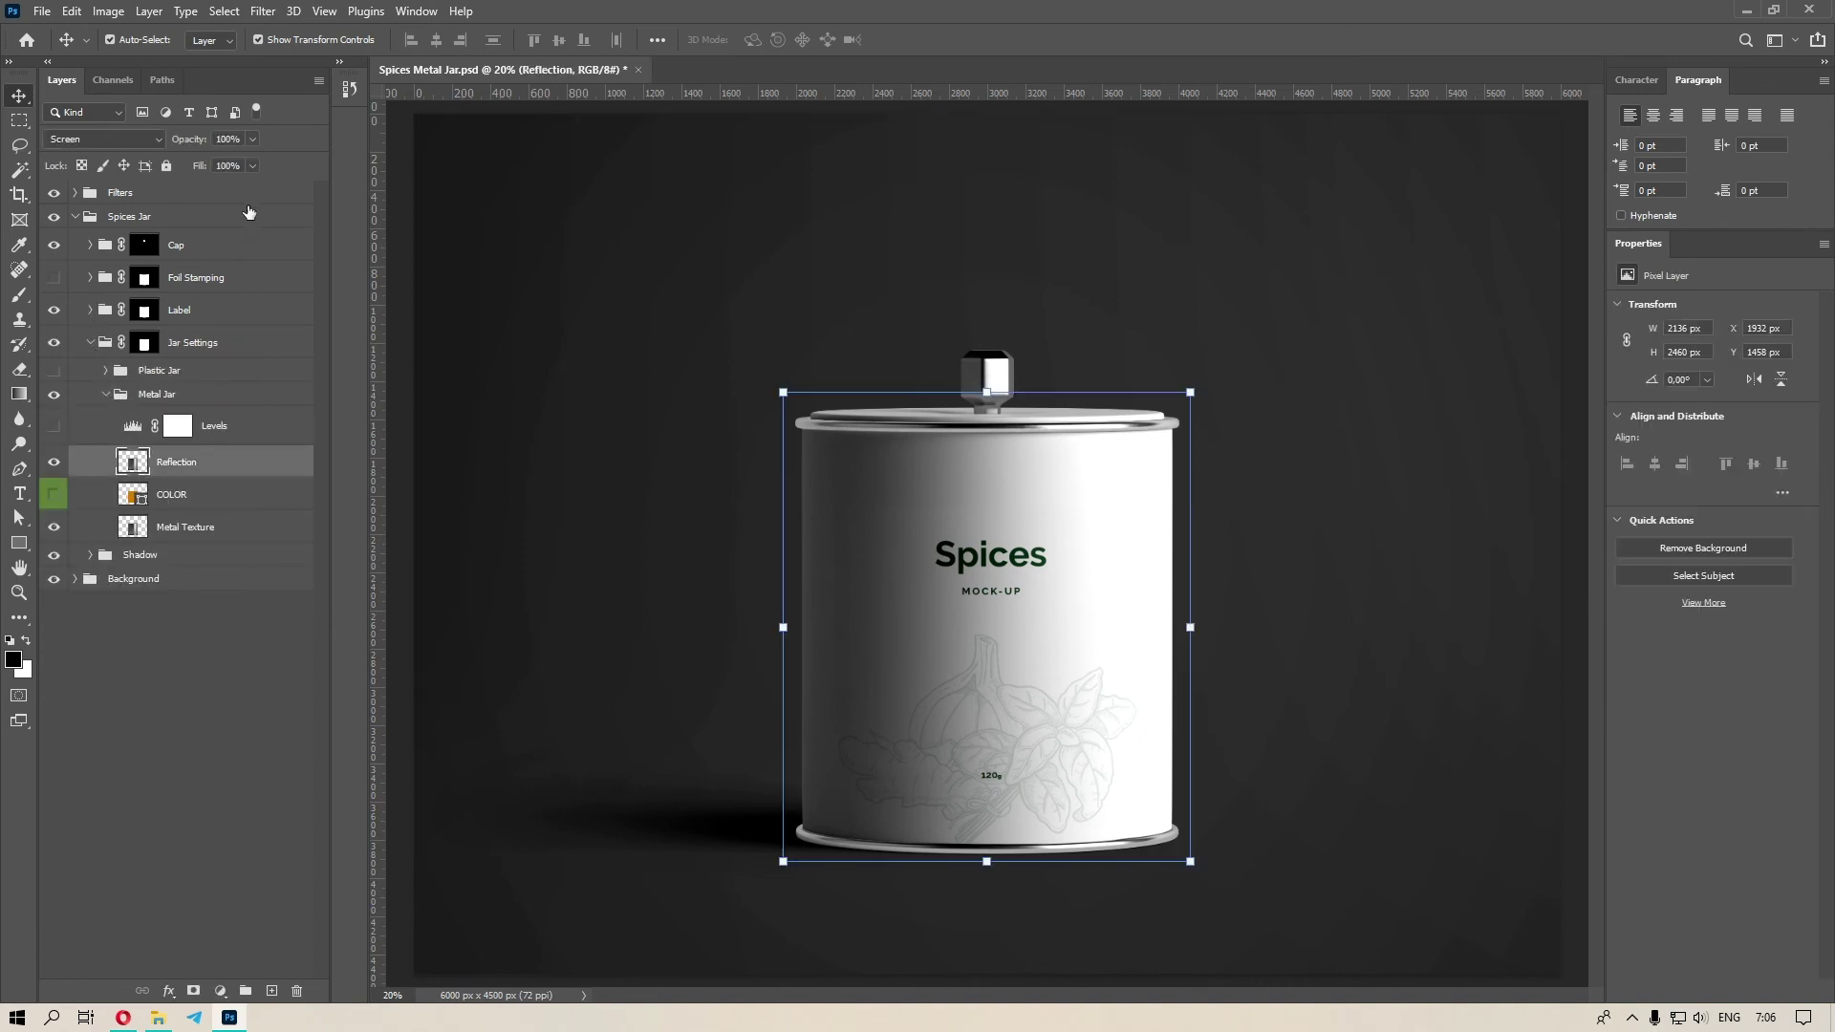
{"action": "left_click_drag", "start_coordinate": [214, 160], "coordinate": [191, 160]}
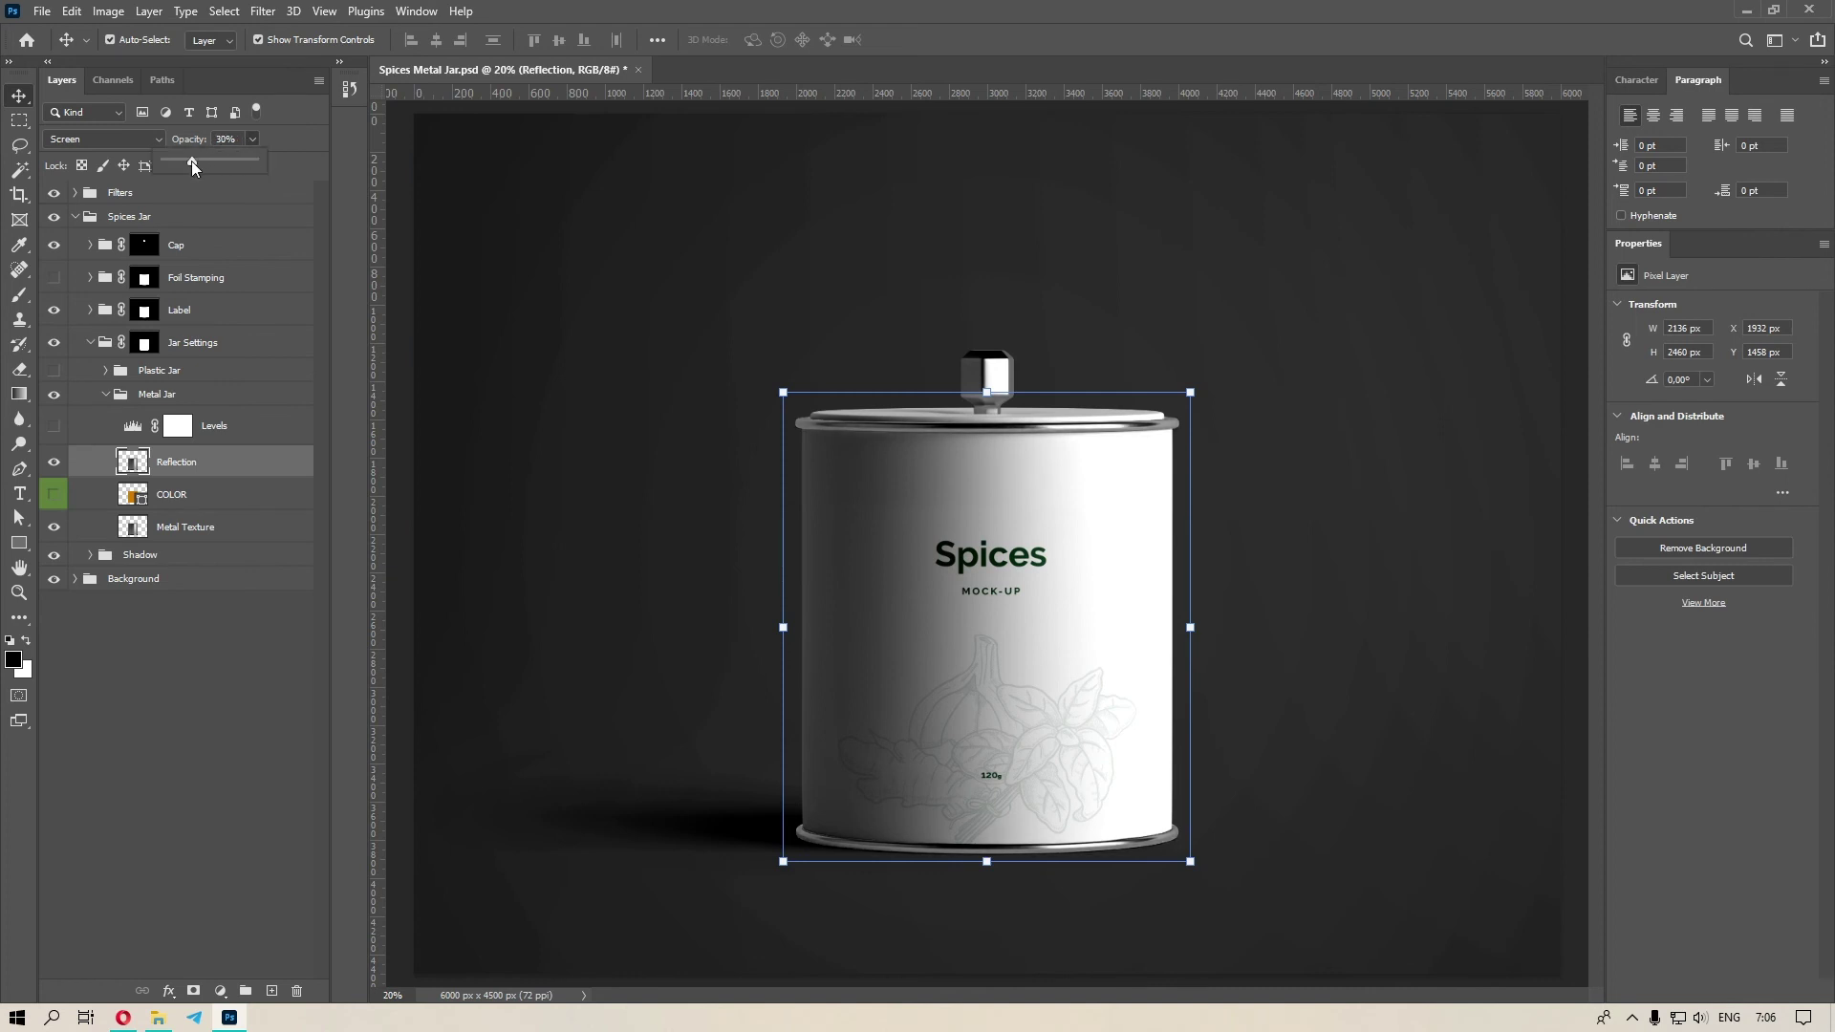
{"action": "left_click", "coordinate": [225, 140]}
{"action": "left_click", "coordinate": [174, 704]}
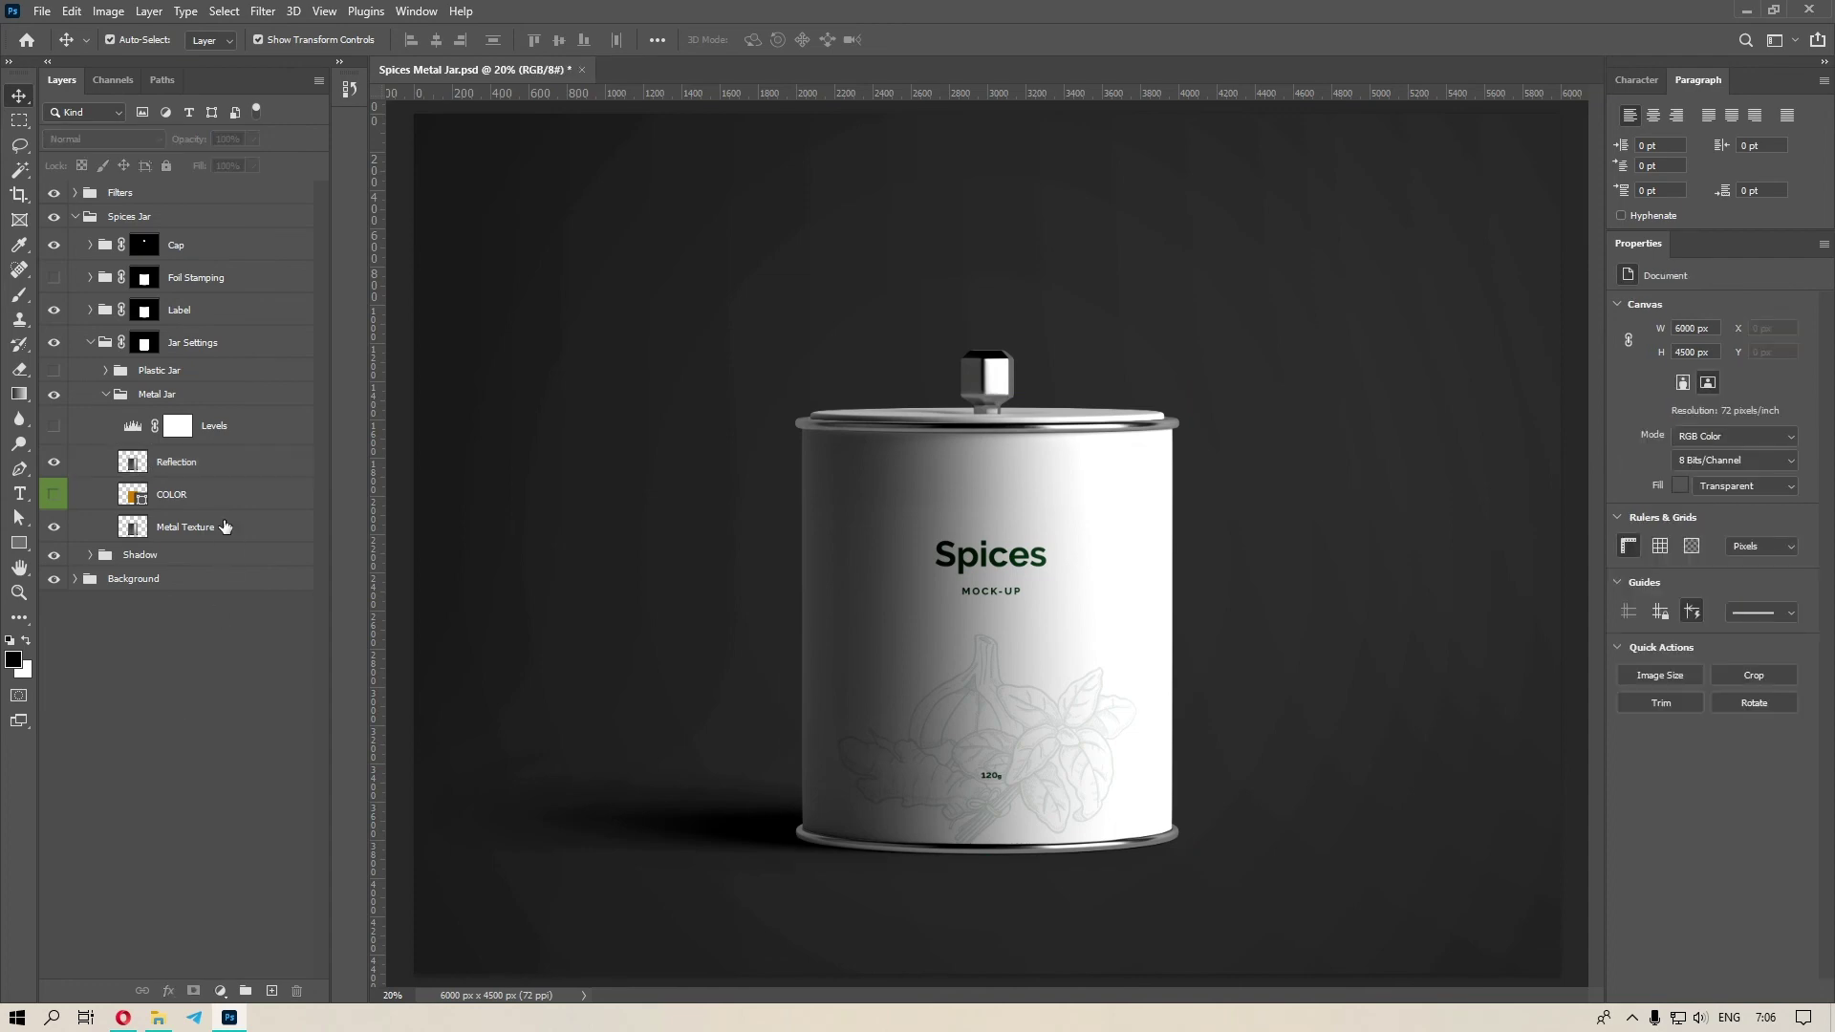
{"action": "left_click", "coordinate": [106, 394]}
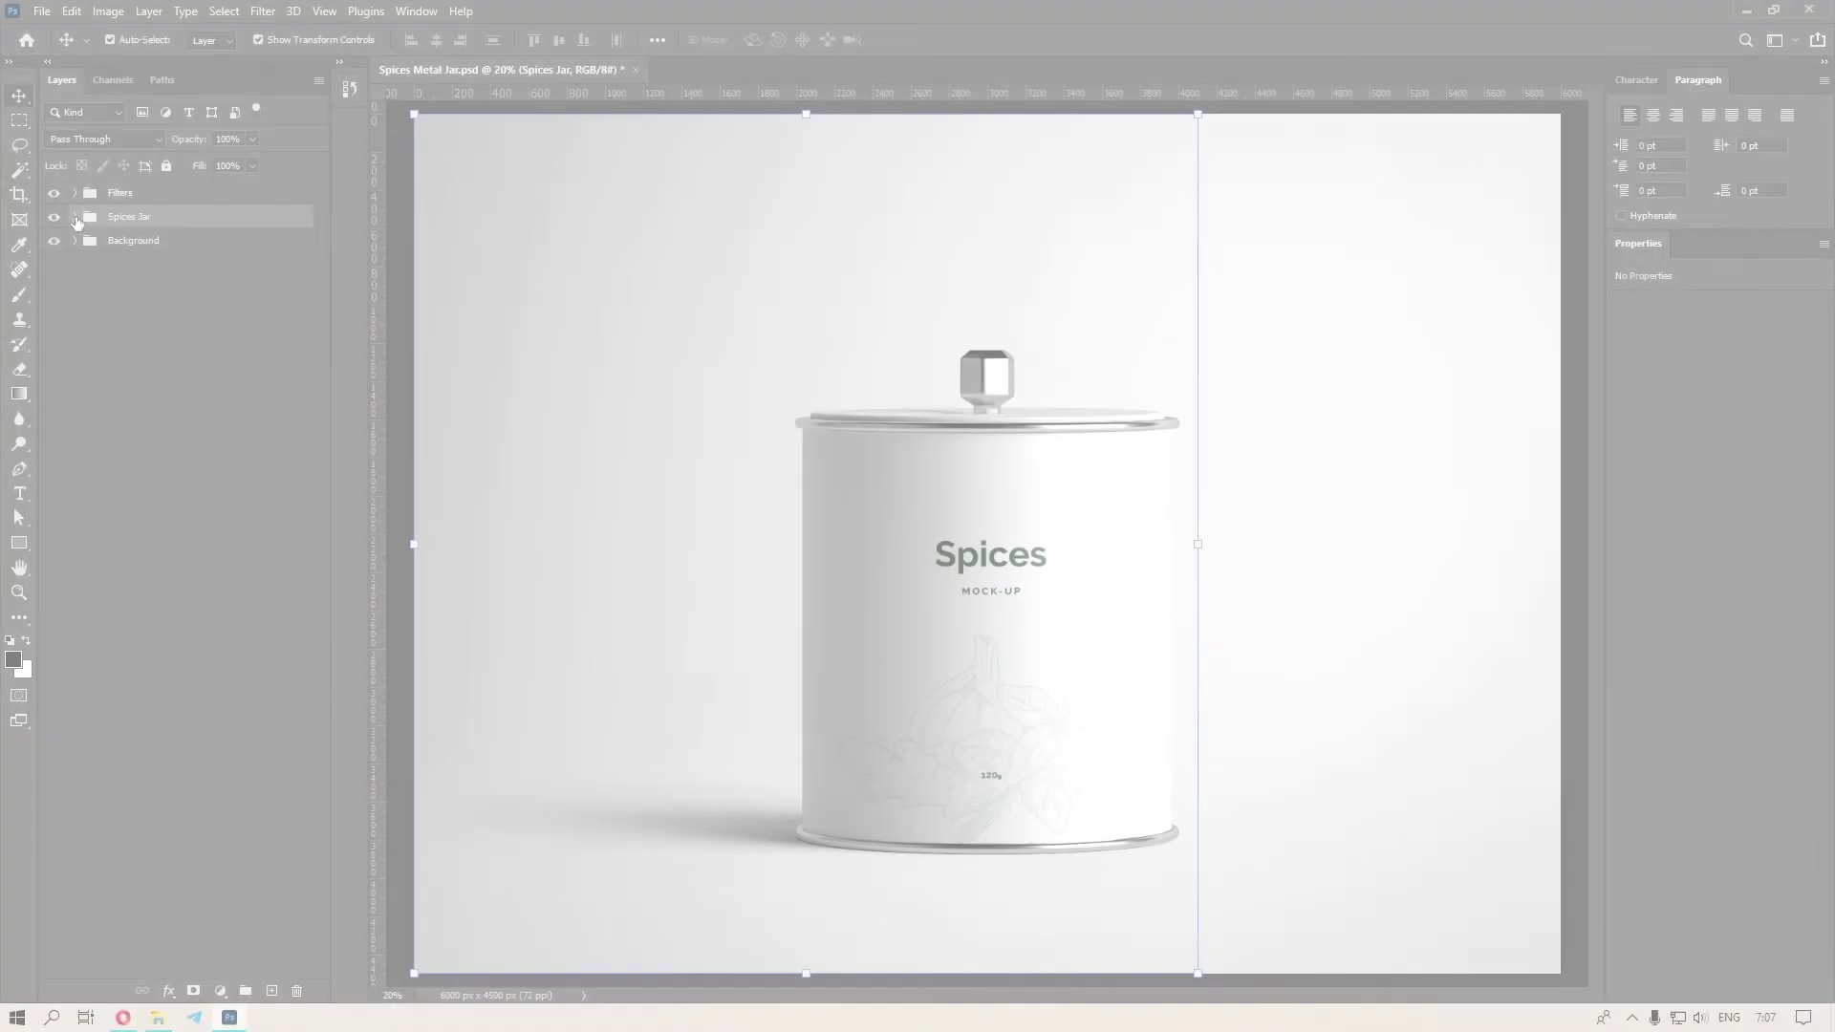
Expand the Spices Jar group and toggle the Shadow group's visibility to compare the jar with and without its shadow.
{"action": "left_click", "coordinate": [76, 217]}
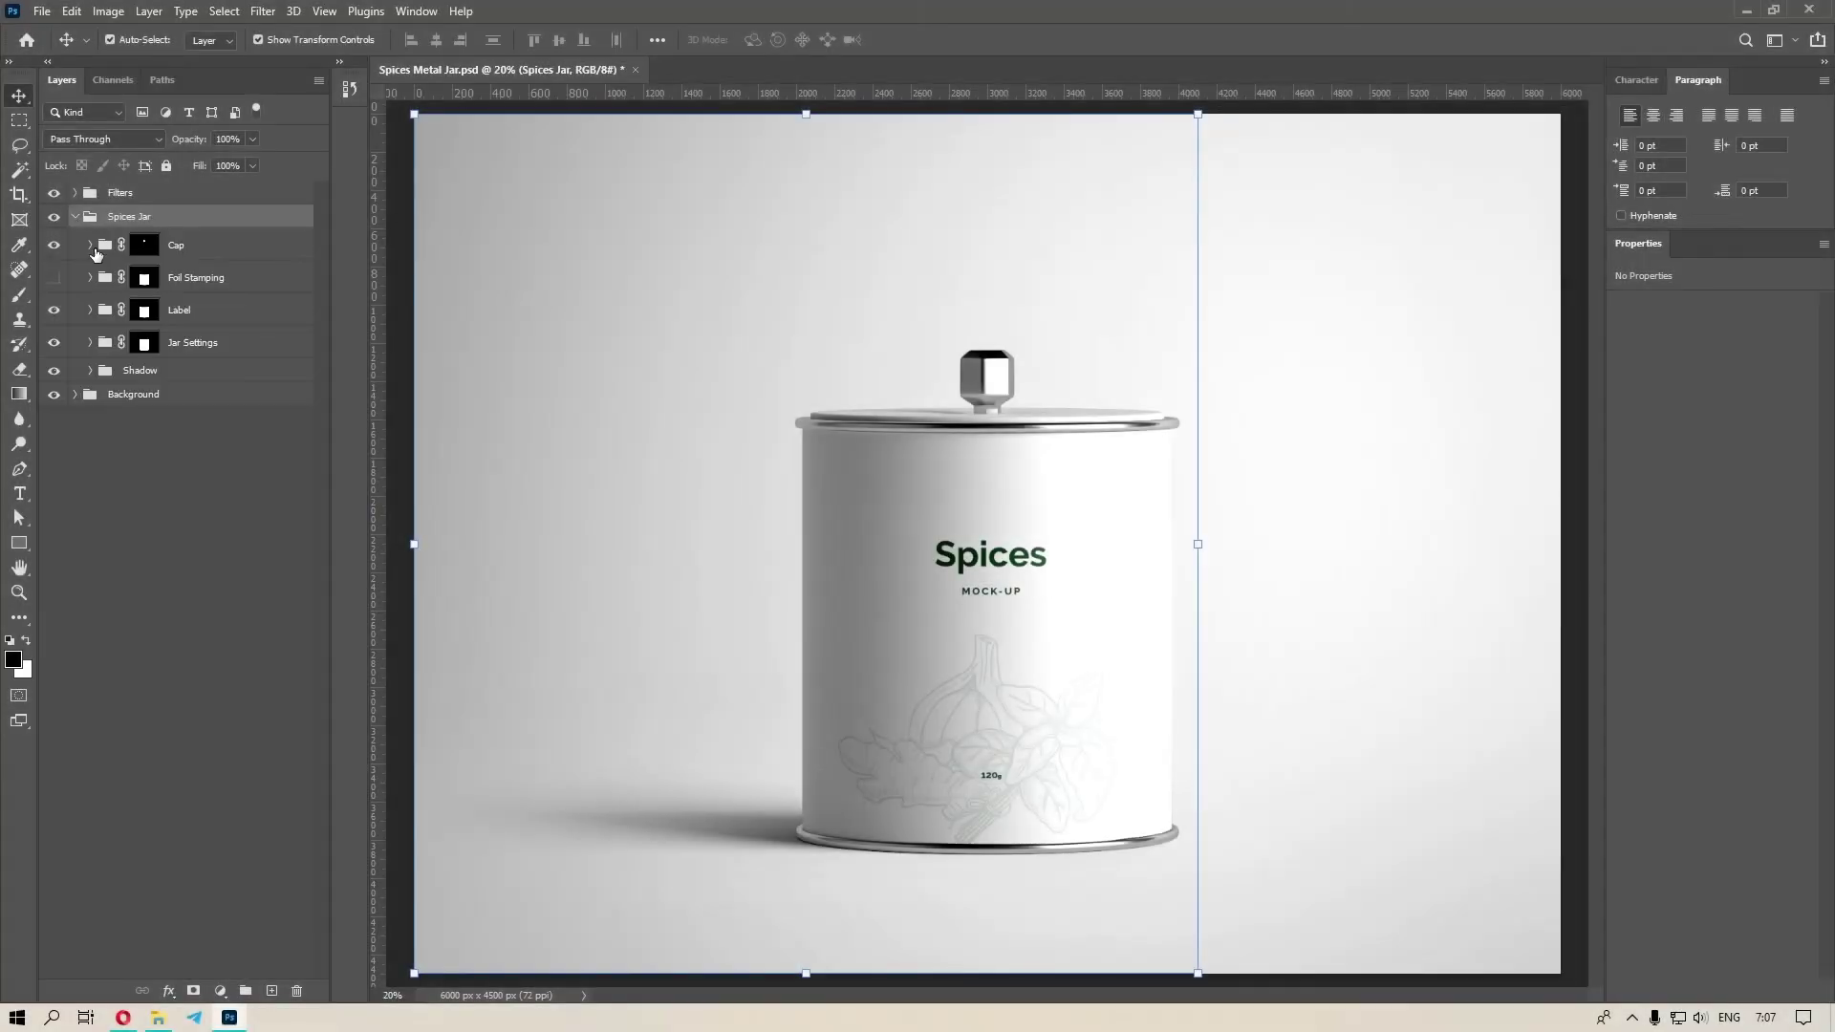
{"action": "left_click", "coordinate": [139, 371]}
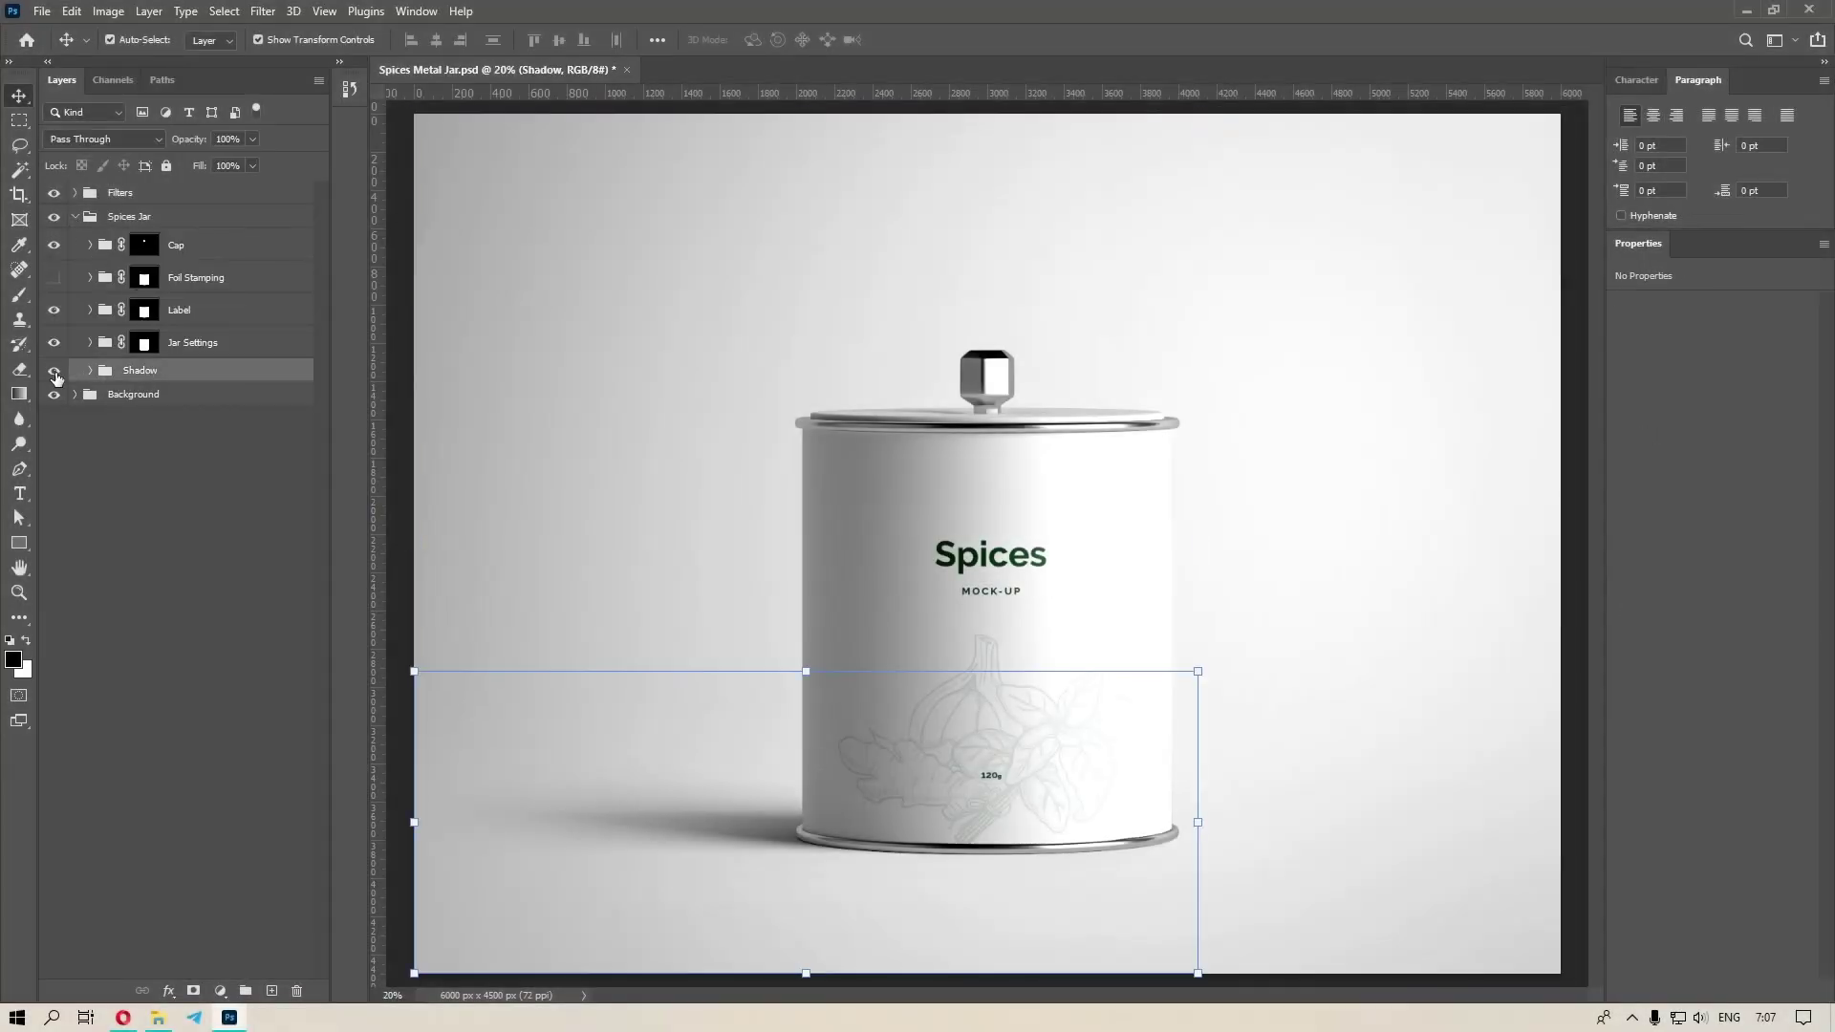
{"action": "left_click", "coordinate": [53, 372]}
{"action": "left_click", "coordinate": [53, 372]}
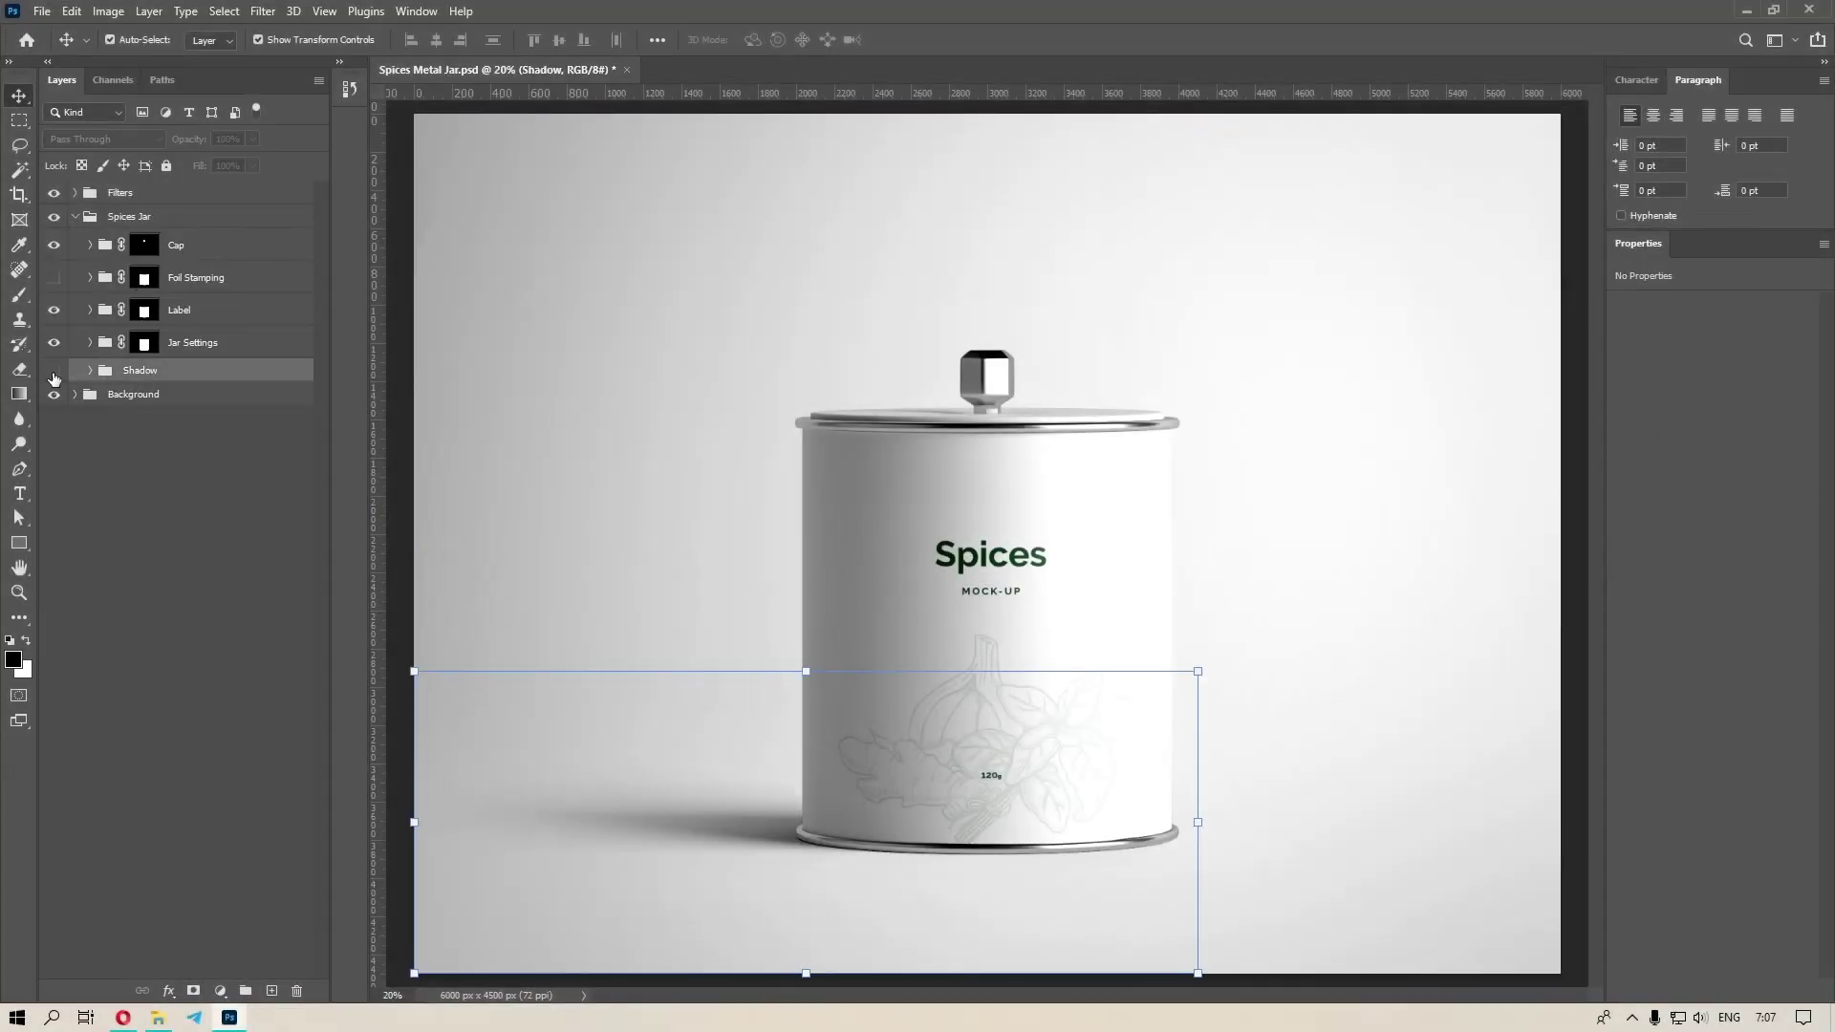
{"action": "left_click", "coordinate": [53, 372]}
{"action": "left_click", "coordinate": [54, 372]}
Try lower opacities on the Shadow Overlay and Shades layers in the Shadow group, restore both to 100% and collapse the group.
{"action": "left_click", "coordinate": [90, 371]}
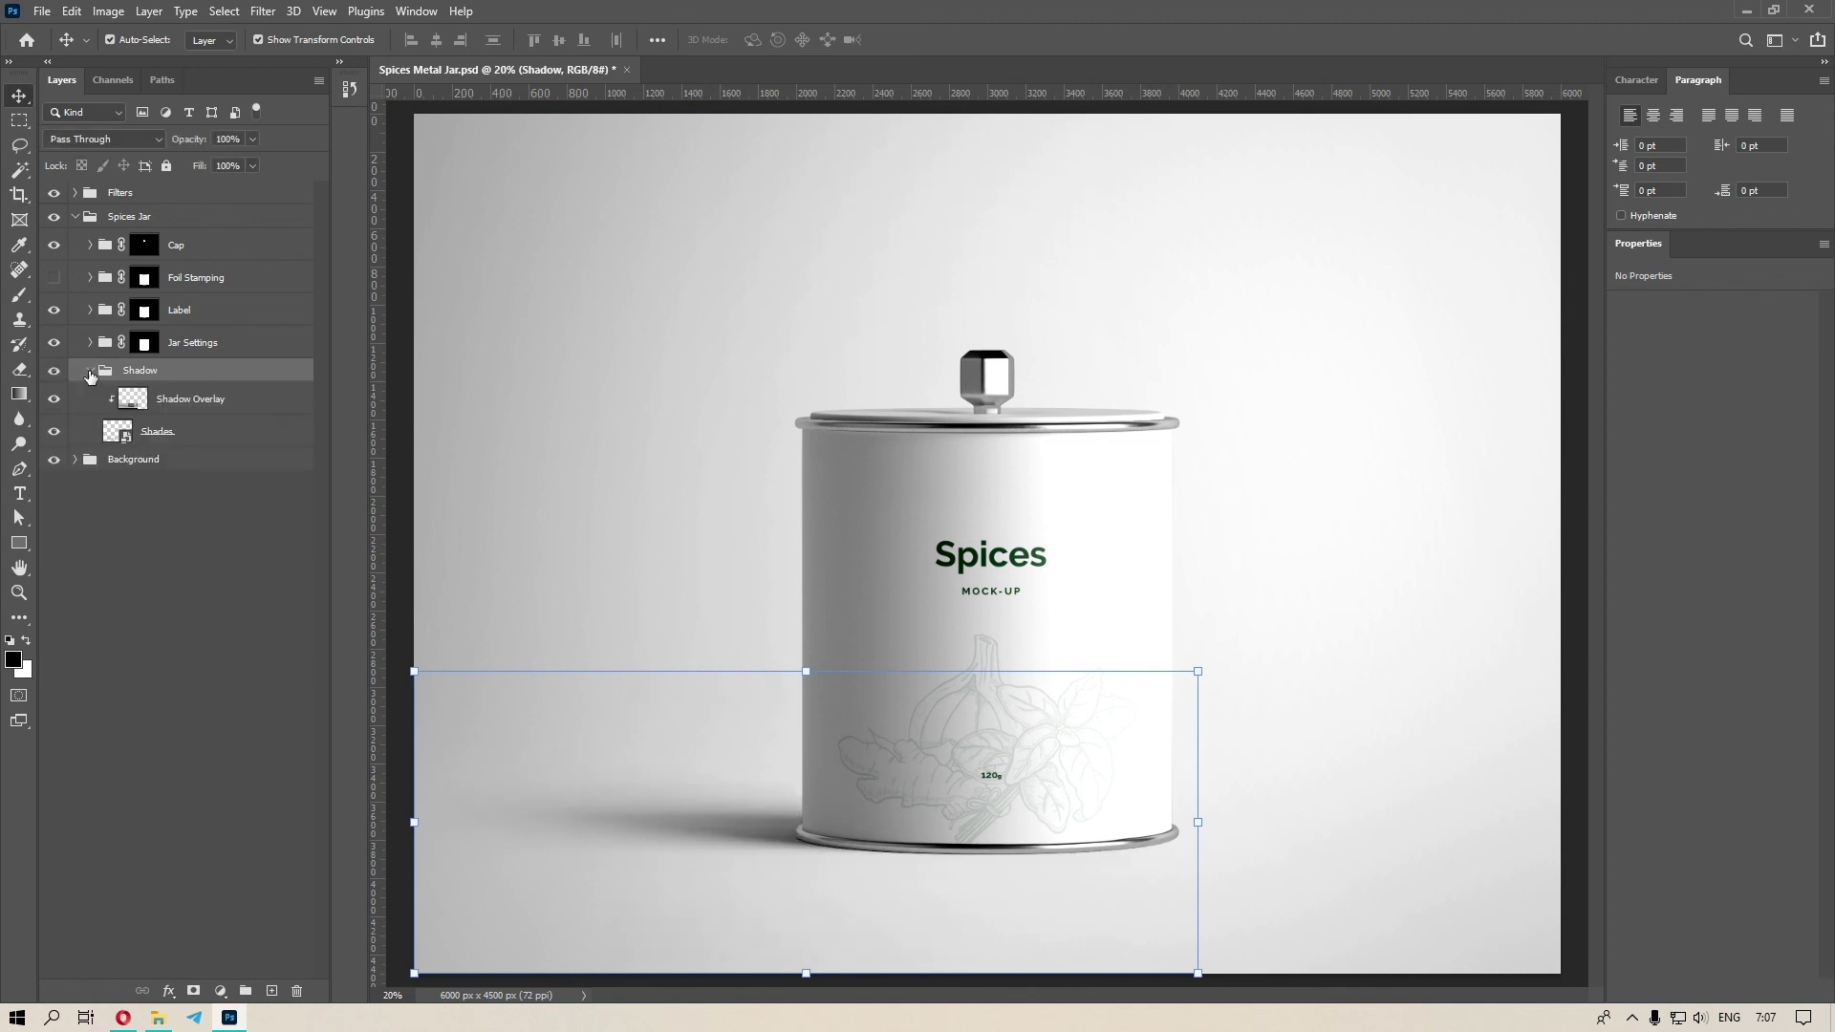
{"action": "left_click", "coordinate": [191, 401]}
{"action": "left_click_drag", "start_coordinate": [235, 160], "coordinate": [354, 205]}
{"action": "left_click", "coordinate": [164, 431]}
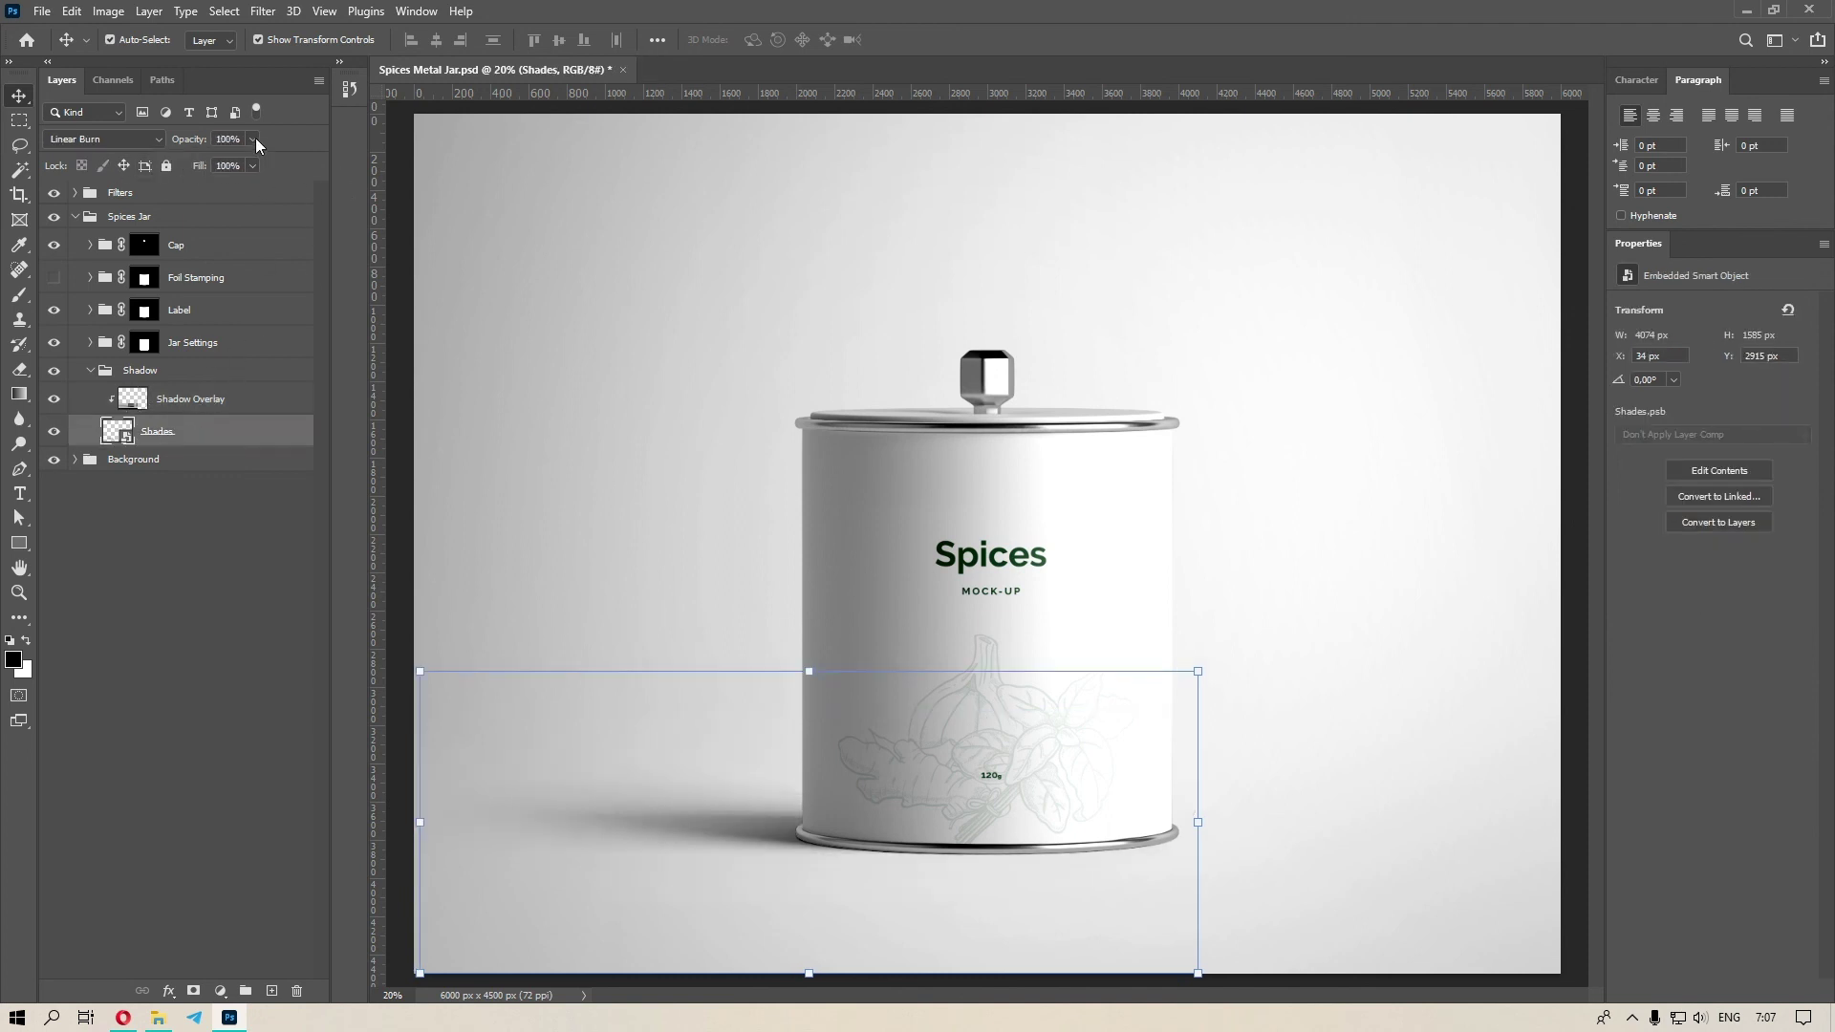
{"action": "left_click_drag", "start_coordinate": [238, 162], "coordinate": [290, 166]}
{"action": "left_click", "coordinate": [101, 373]}
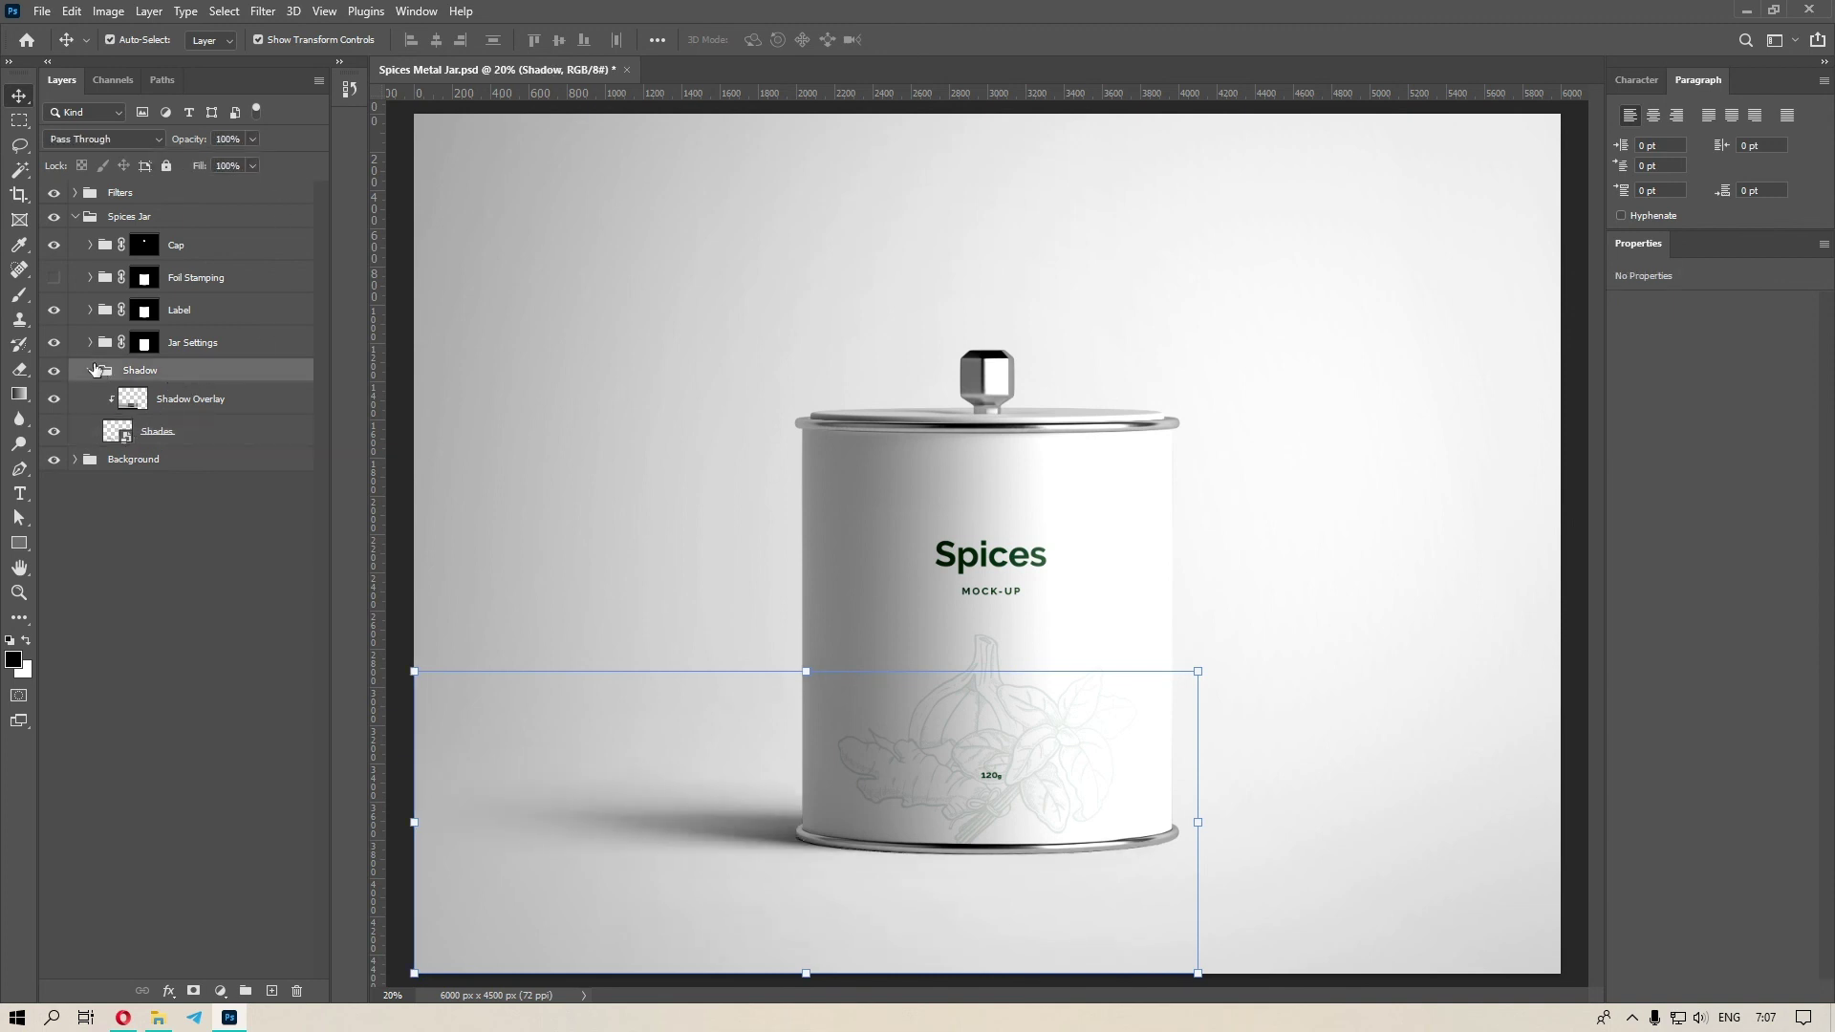
{"action": "left_click", "coordinate": [91, 372]}
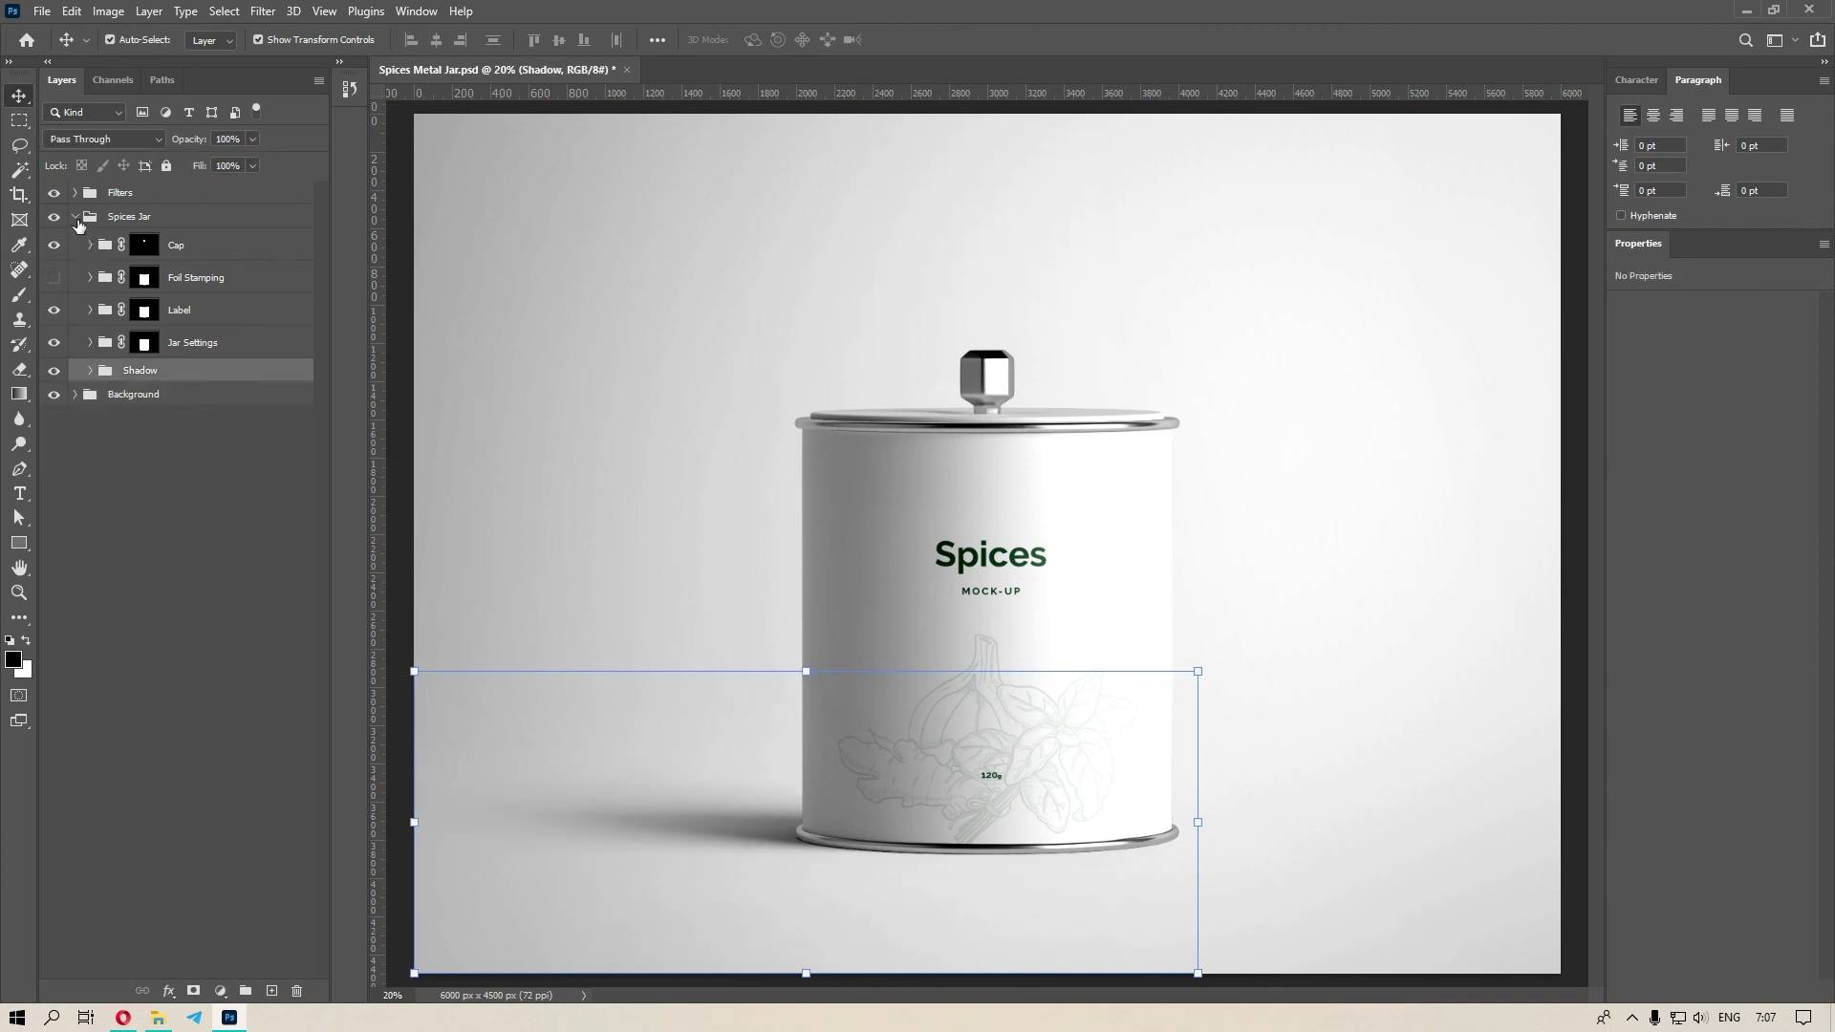
Collapse the Spices Jar group, and expand the Background group and its Curved subgroup.
{"action": "left_click", "coordinate": [75, 217]}
{"action": "left_click", "coordinate": [113, 249]}
{"action": "left_click", "coordinate": [74, 241]}
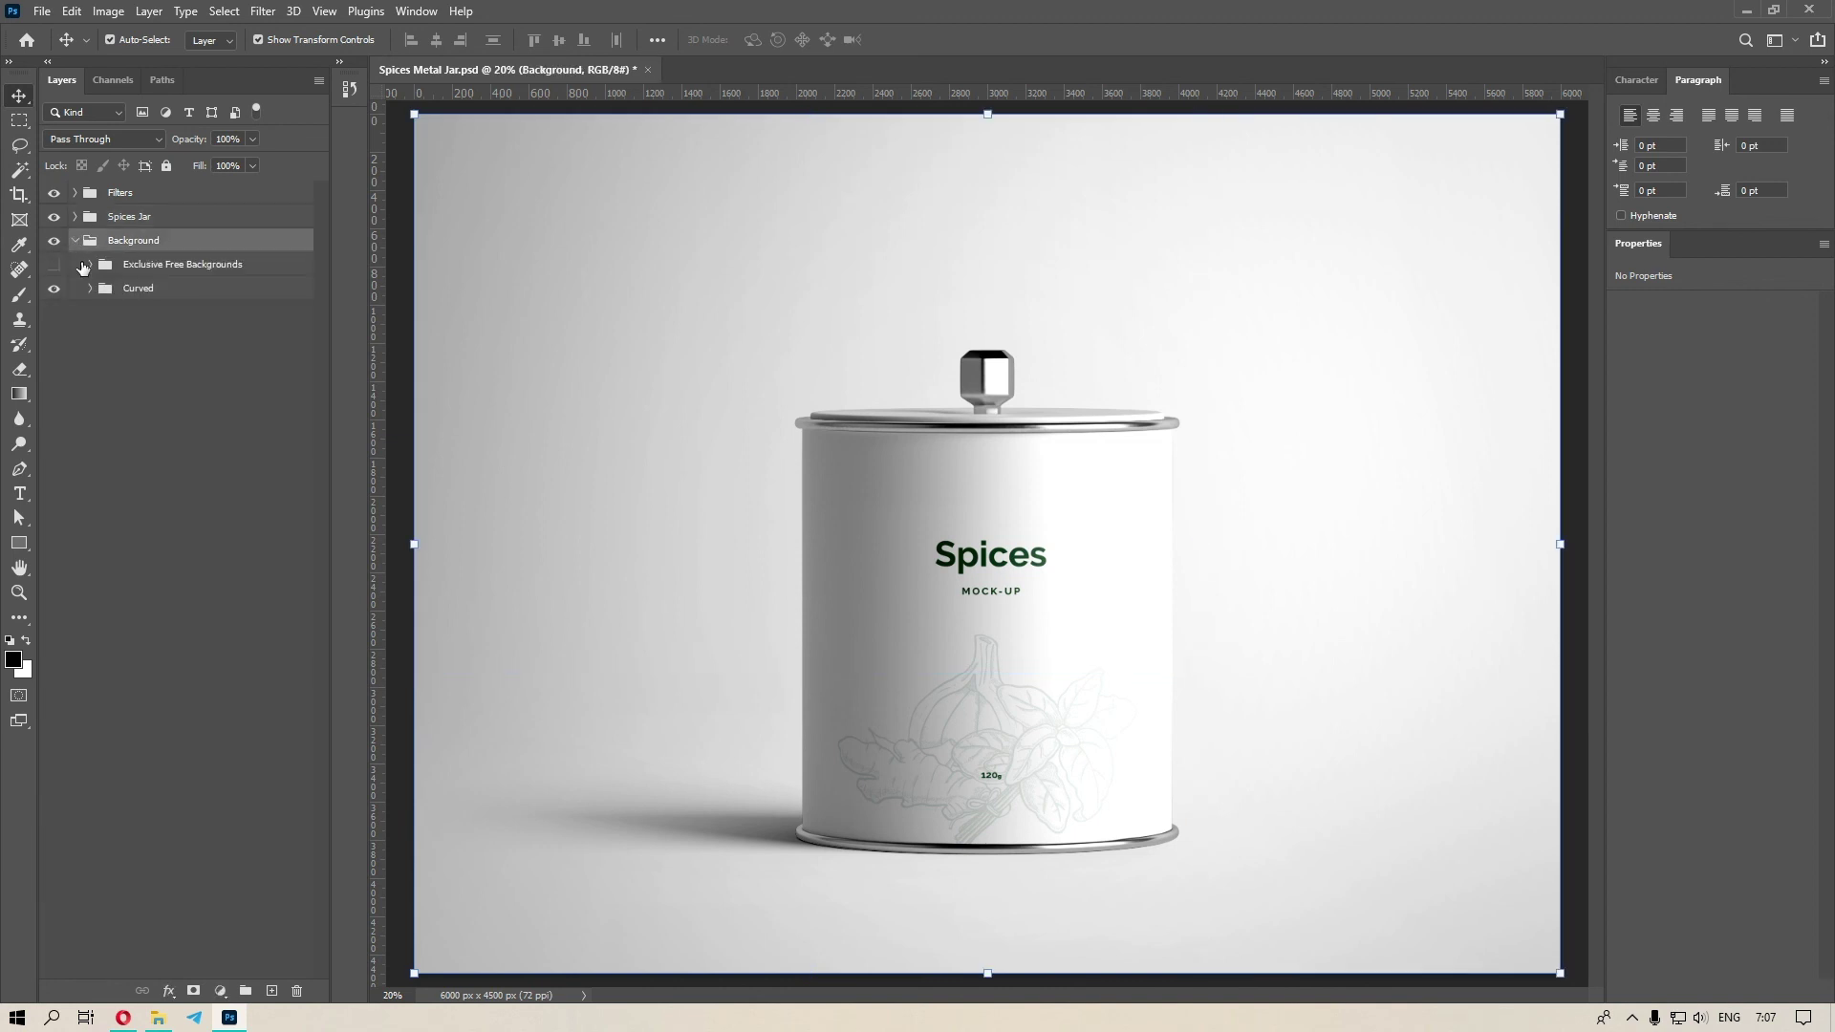
{"action": "left_click", "coordinate": [90, 287]}
Try red bb0000 on the Background Color layer, settle on gray 7c7c7c, and collapse the Curved group.
{"action": "double_click", "coordinate": [118, 382]}
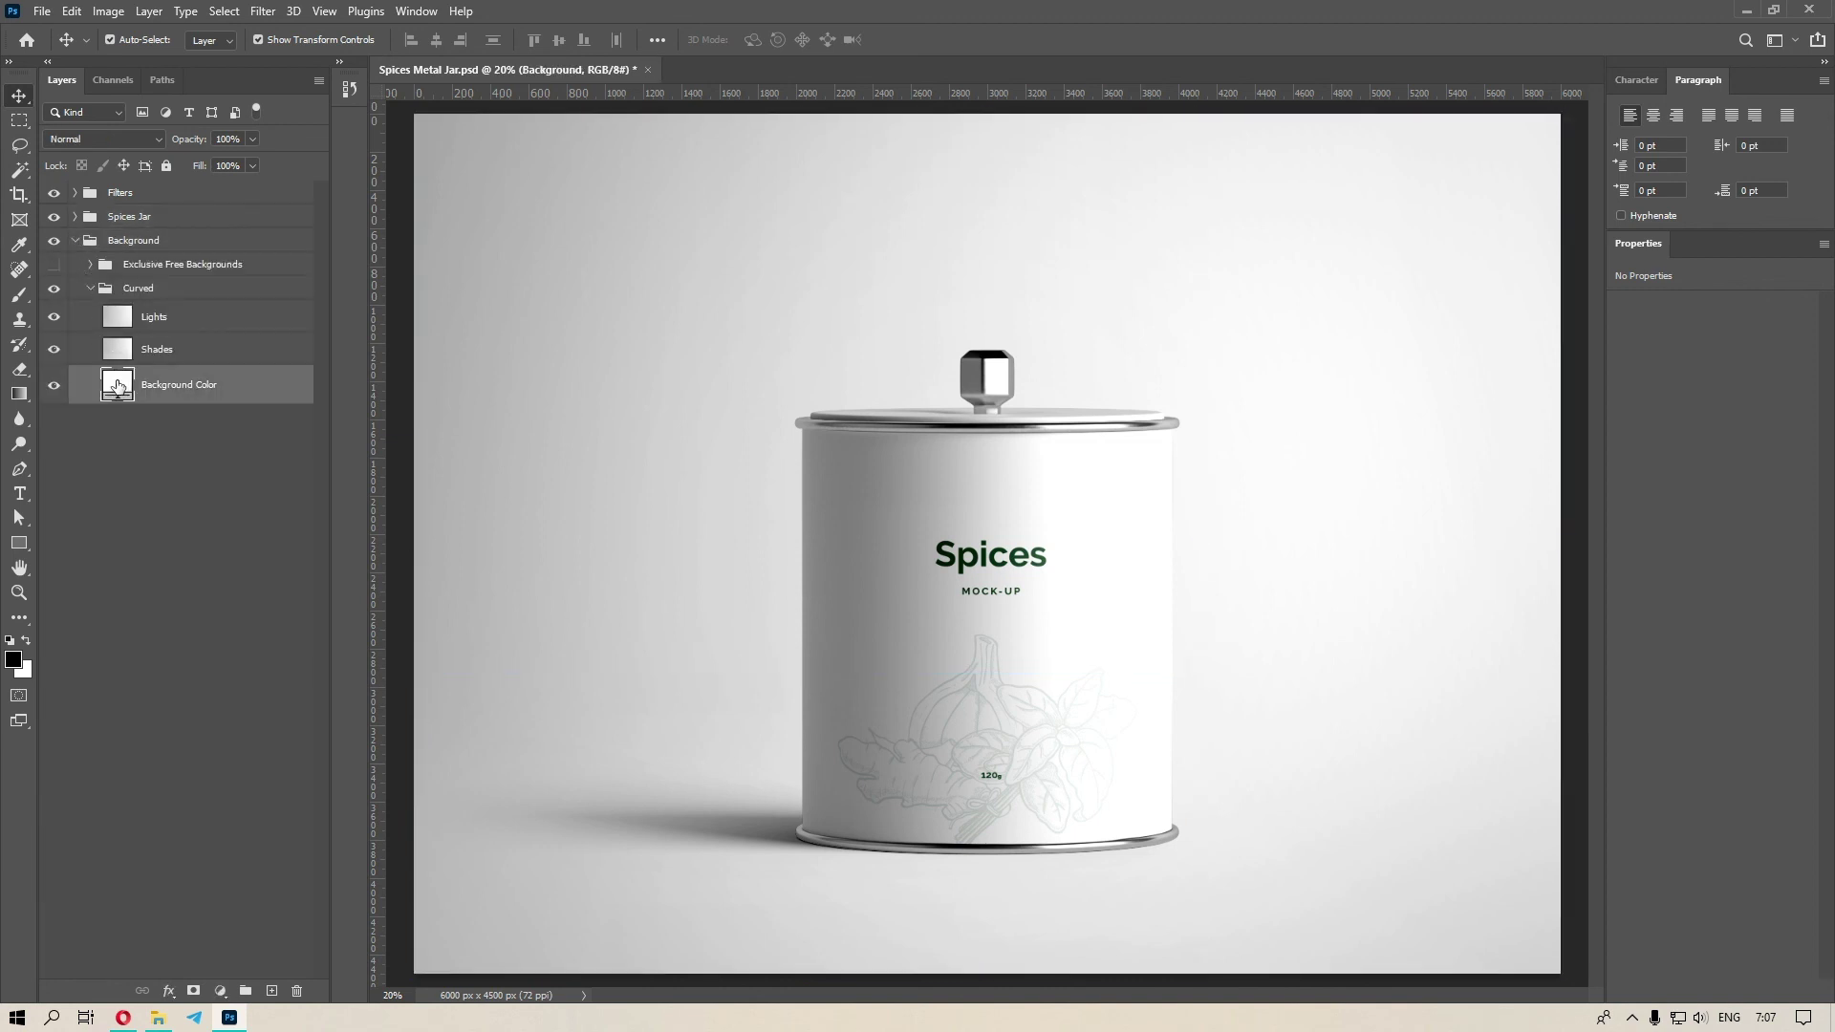
{"action": "type", "text": "bb0000"}
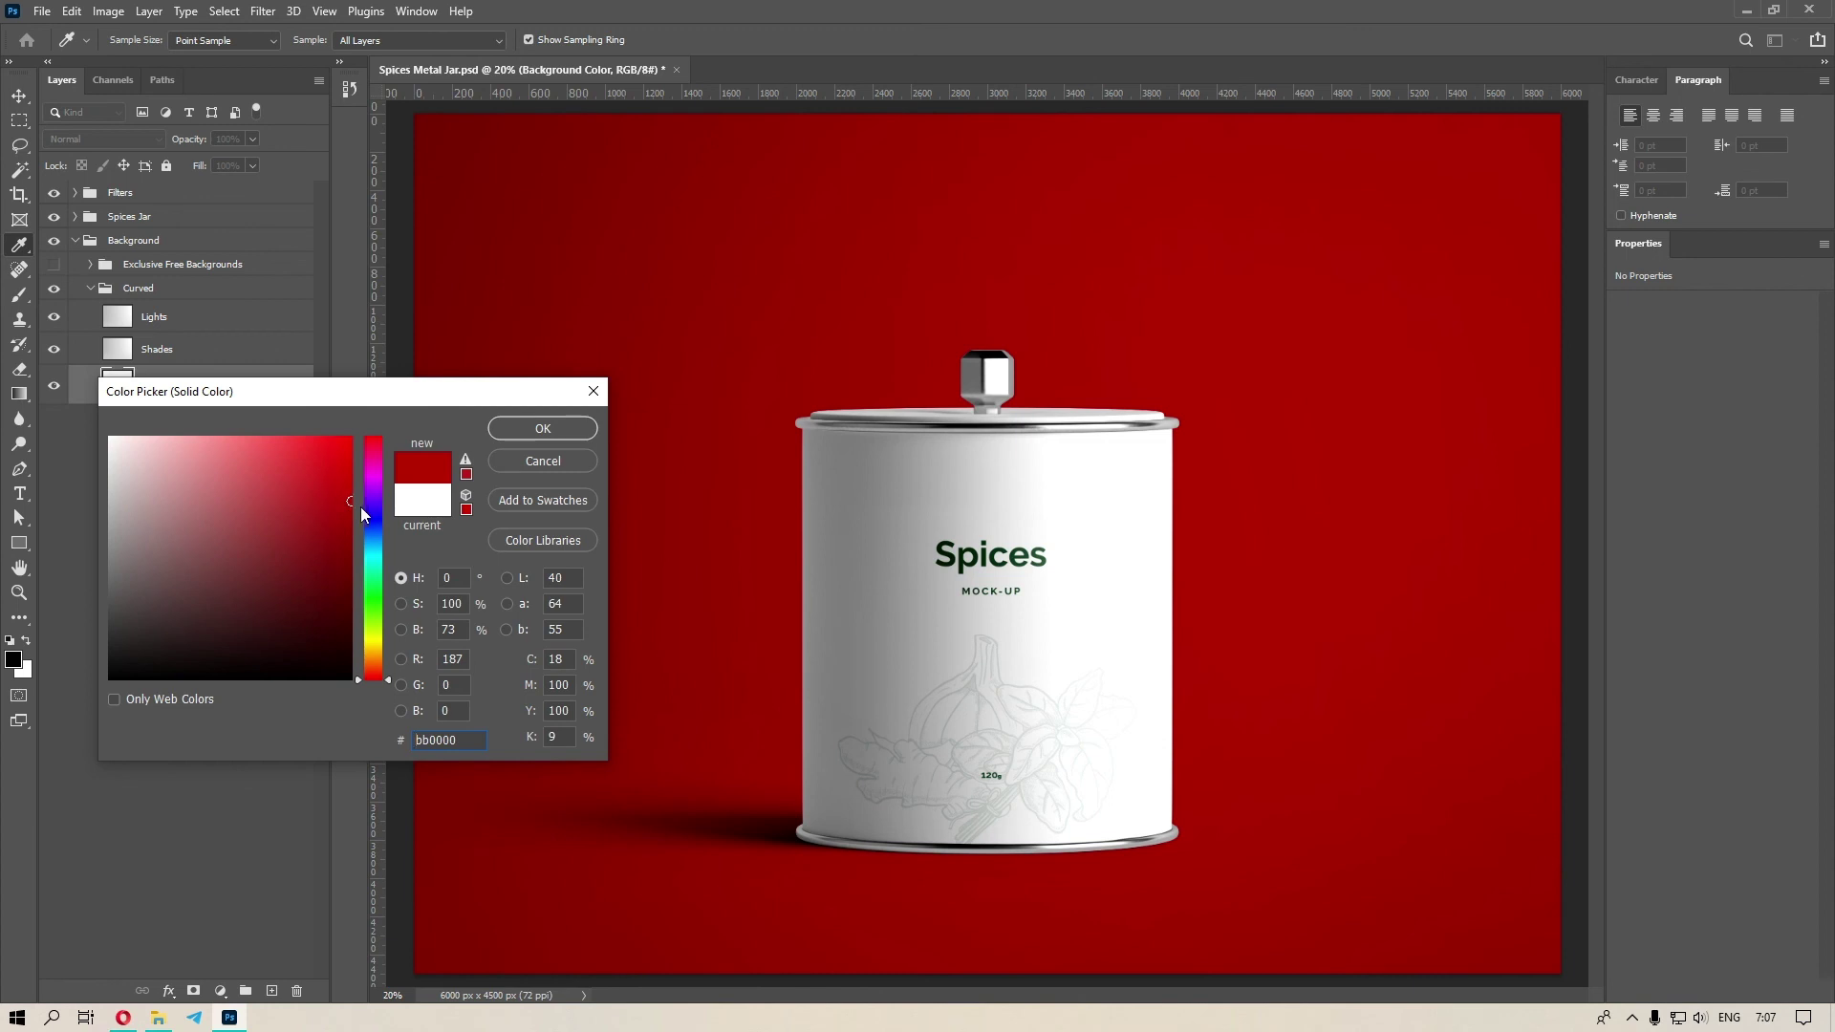
{"action": "left_click_drag", "start_coordinate": [361, 513], "coordinate": [110, 561]}
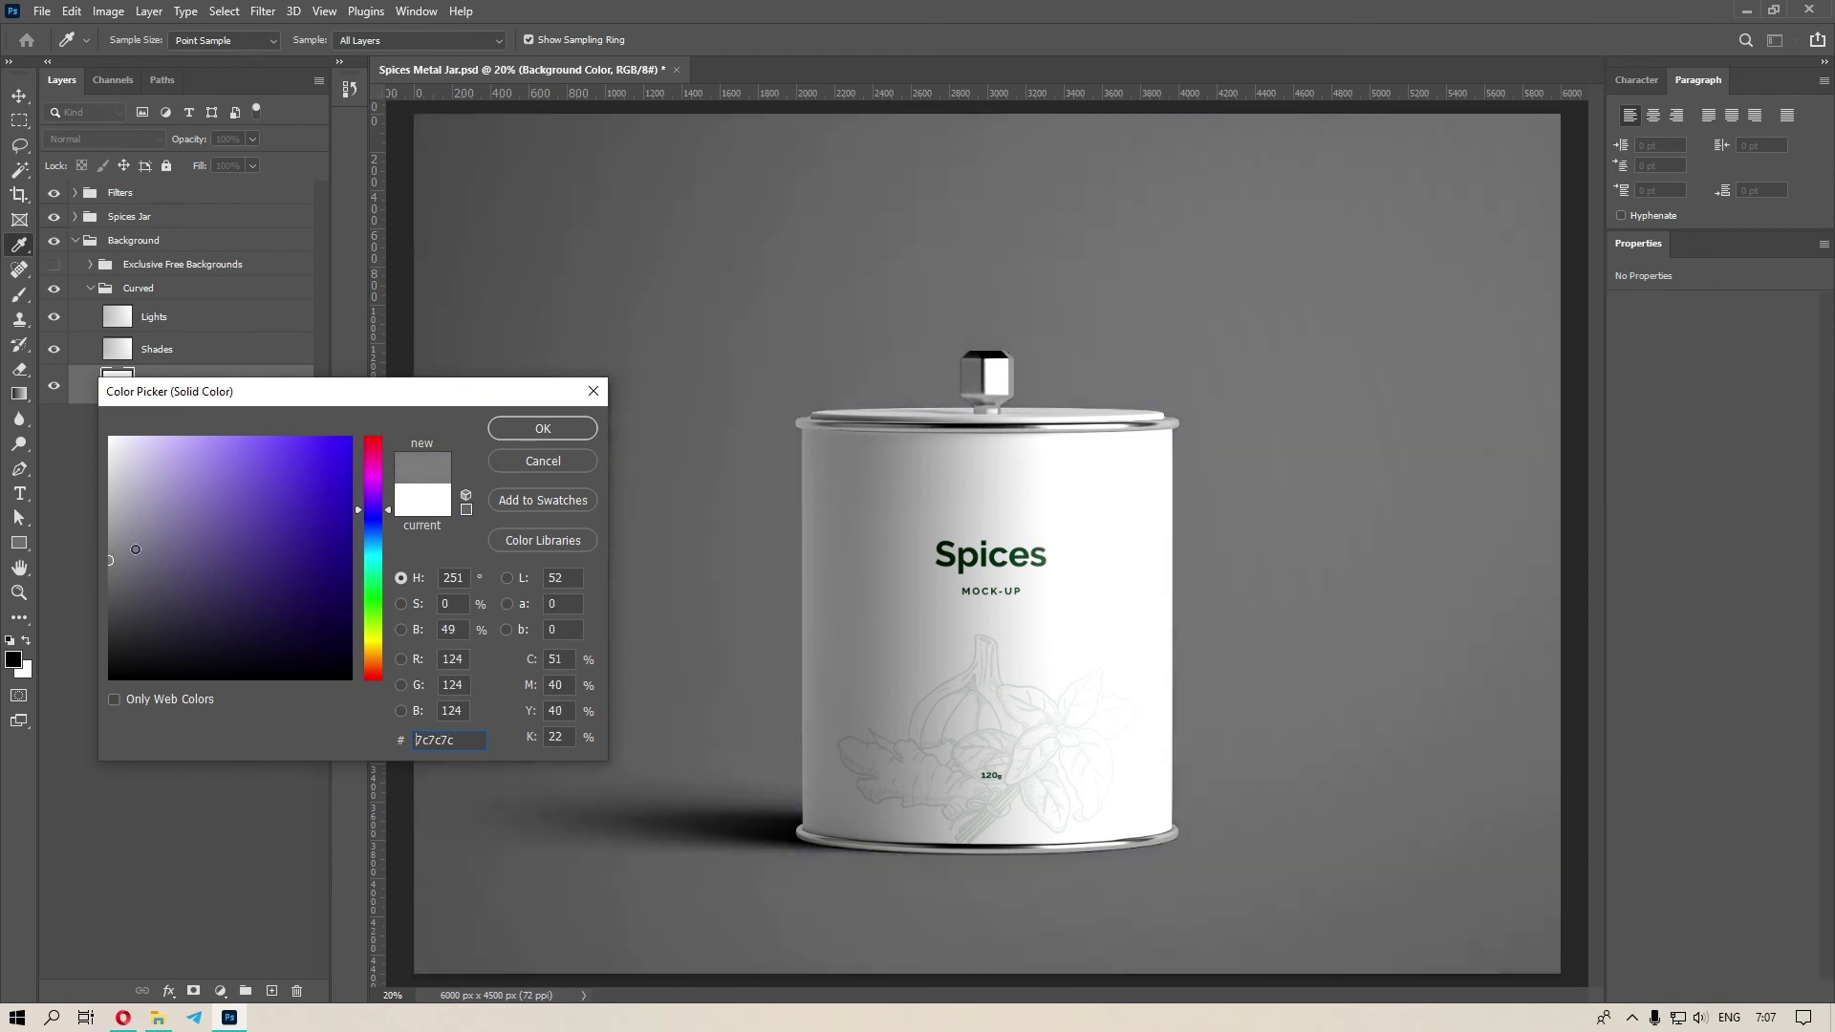
{"action": "left_click", "coordinate": [510, 432]}
{"action": "left_click", "coordinate": [90, 288]}
{"action": "key", "text": "v"}
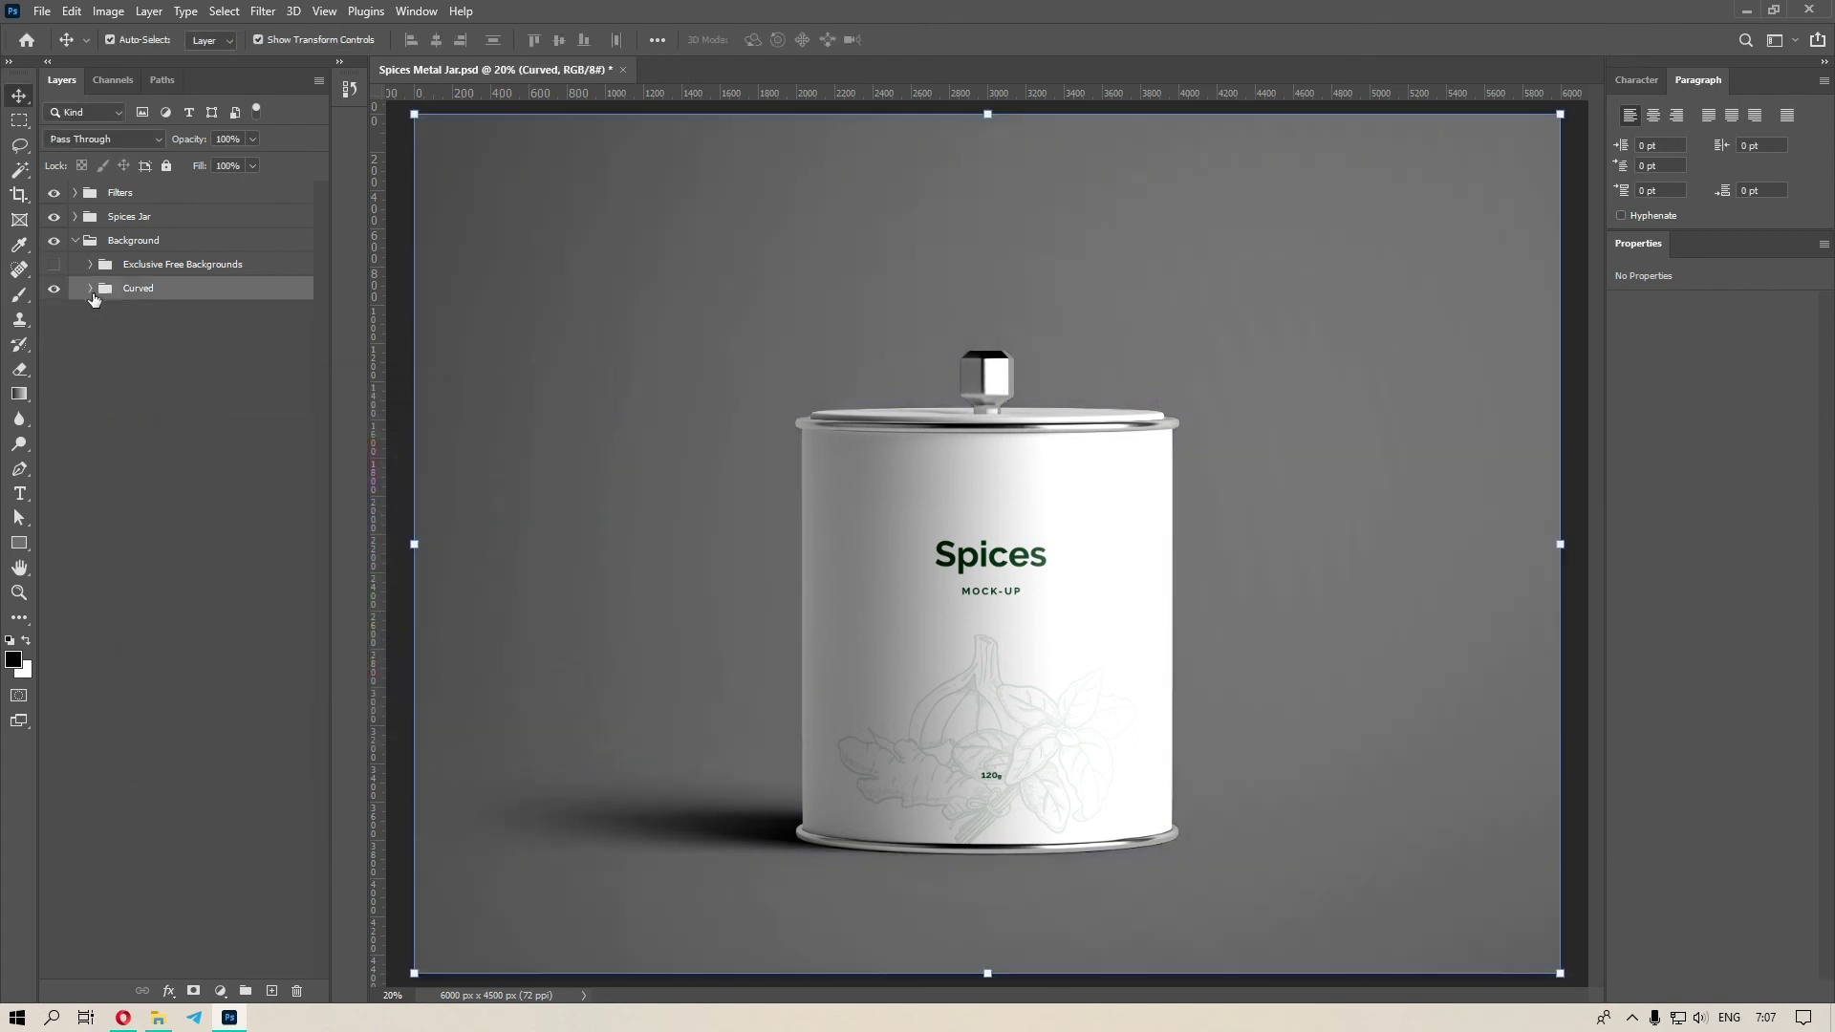
Show the Exclusive Free Backgrounds group and expand it to reveal its kitchen background layers.
{"action": "left_click", "coordinate": [131, 271]}
{"action": "left_click", "coordinate": [54, 264]}
{"action": "left_click", "coordinate": [134, 382]}
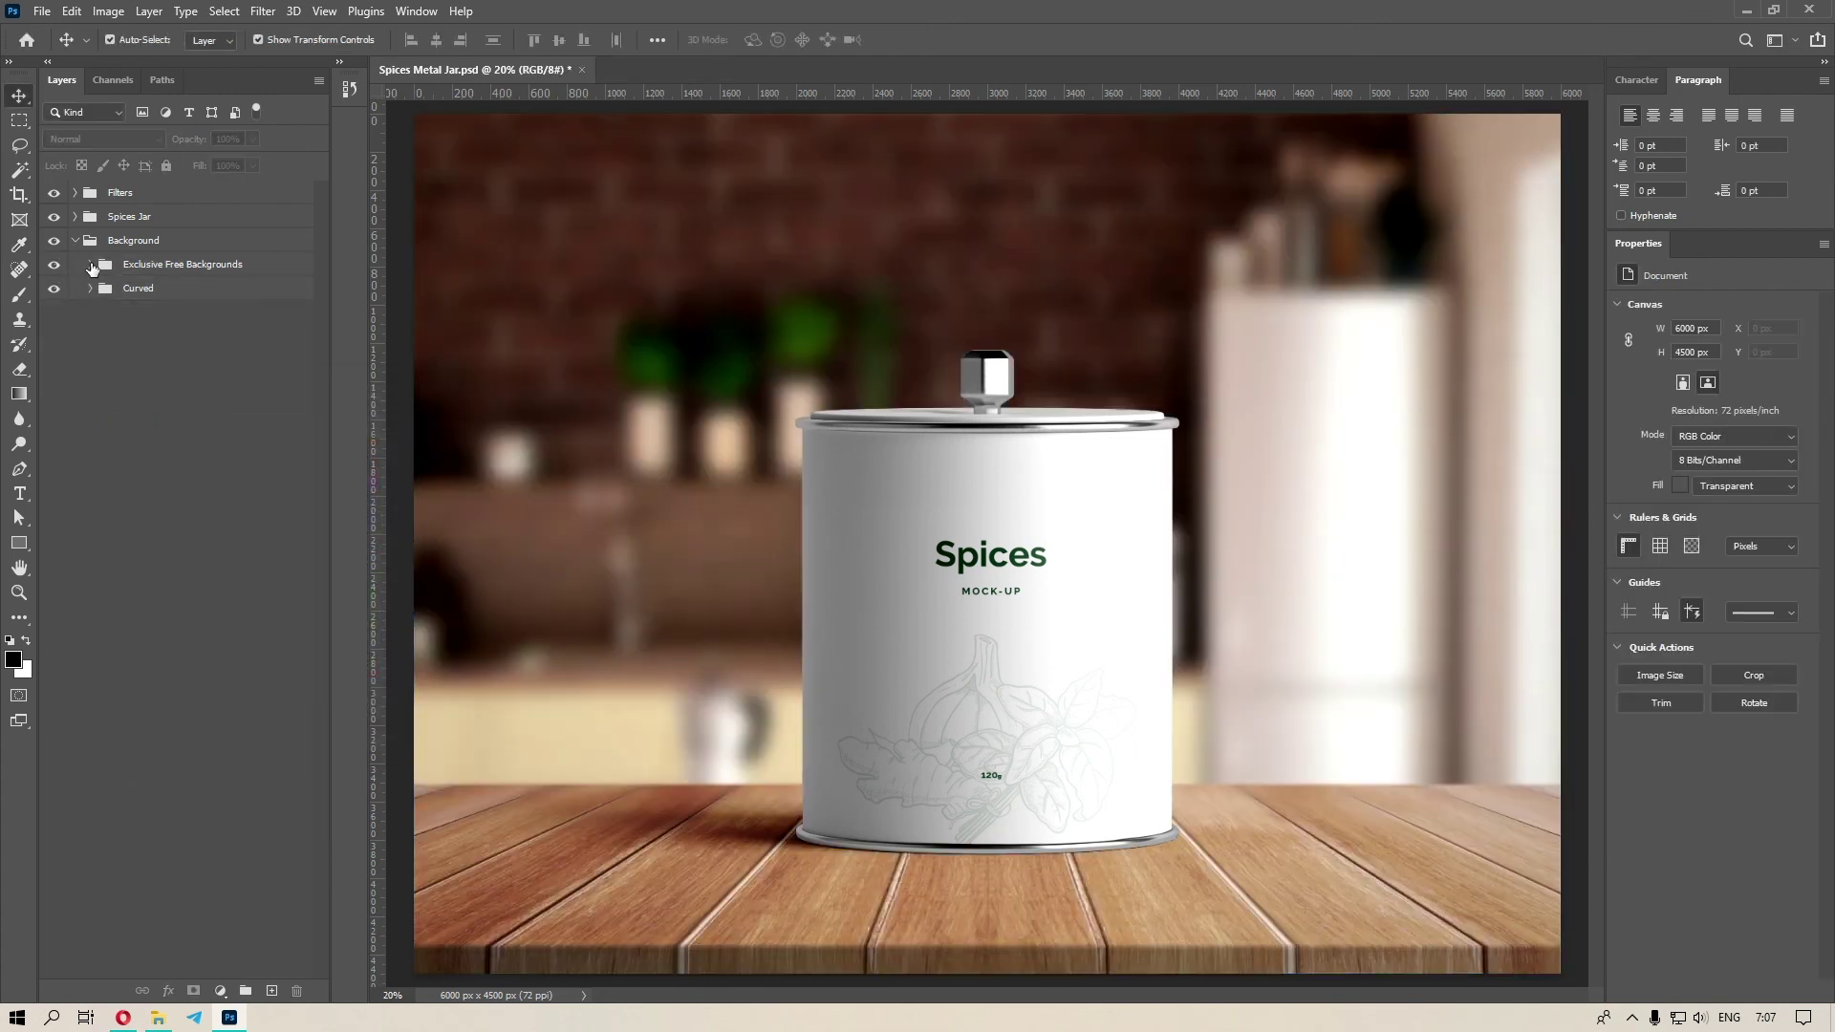
{"action": "left_click", "coordinate": [91, 265]}
Toggle the visibility of Kitchen BG 1 and Kitchen BG 2 to compare the three kitchen backgrounds behind the jar.
{"action": "left_click", "coordinate": [54, 296]}
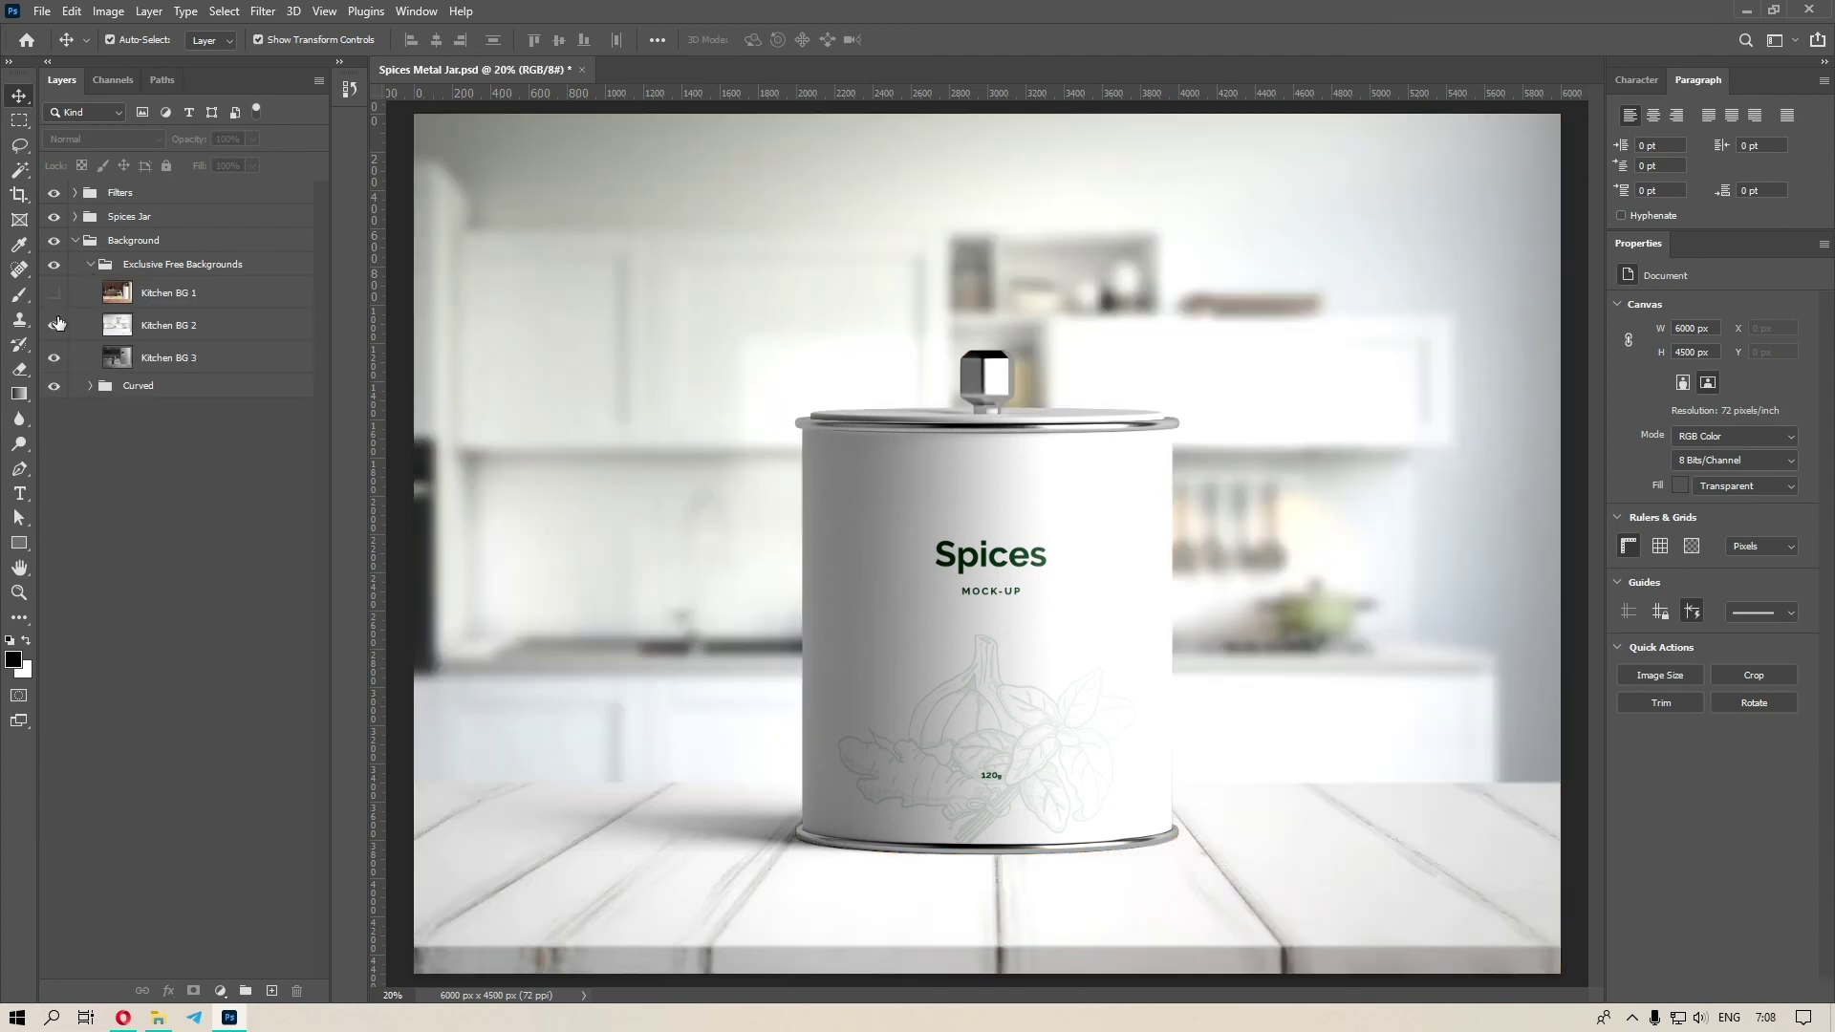
{"action": "left_click", "coordinate": [56, 325]}
{"action": "left_click", "coordinate": [54, 325]}
{"action": "left_click", "coordinate": [56, 294]}
{"action": "left_click", "coordinate": [54, 293]}
{"action": "left_click", "coordinate": [55, 326]}
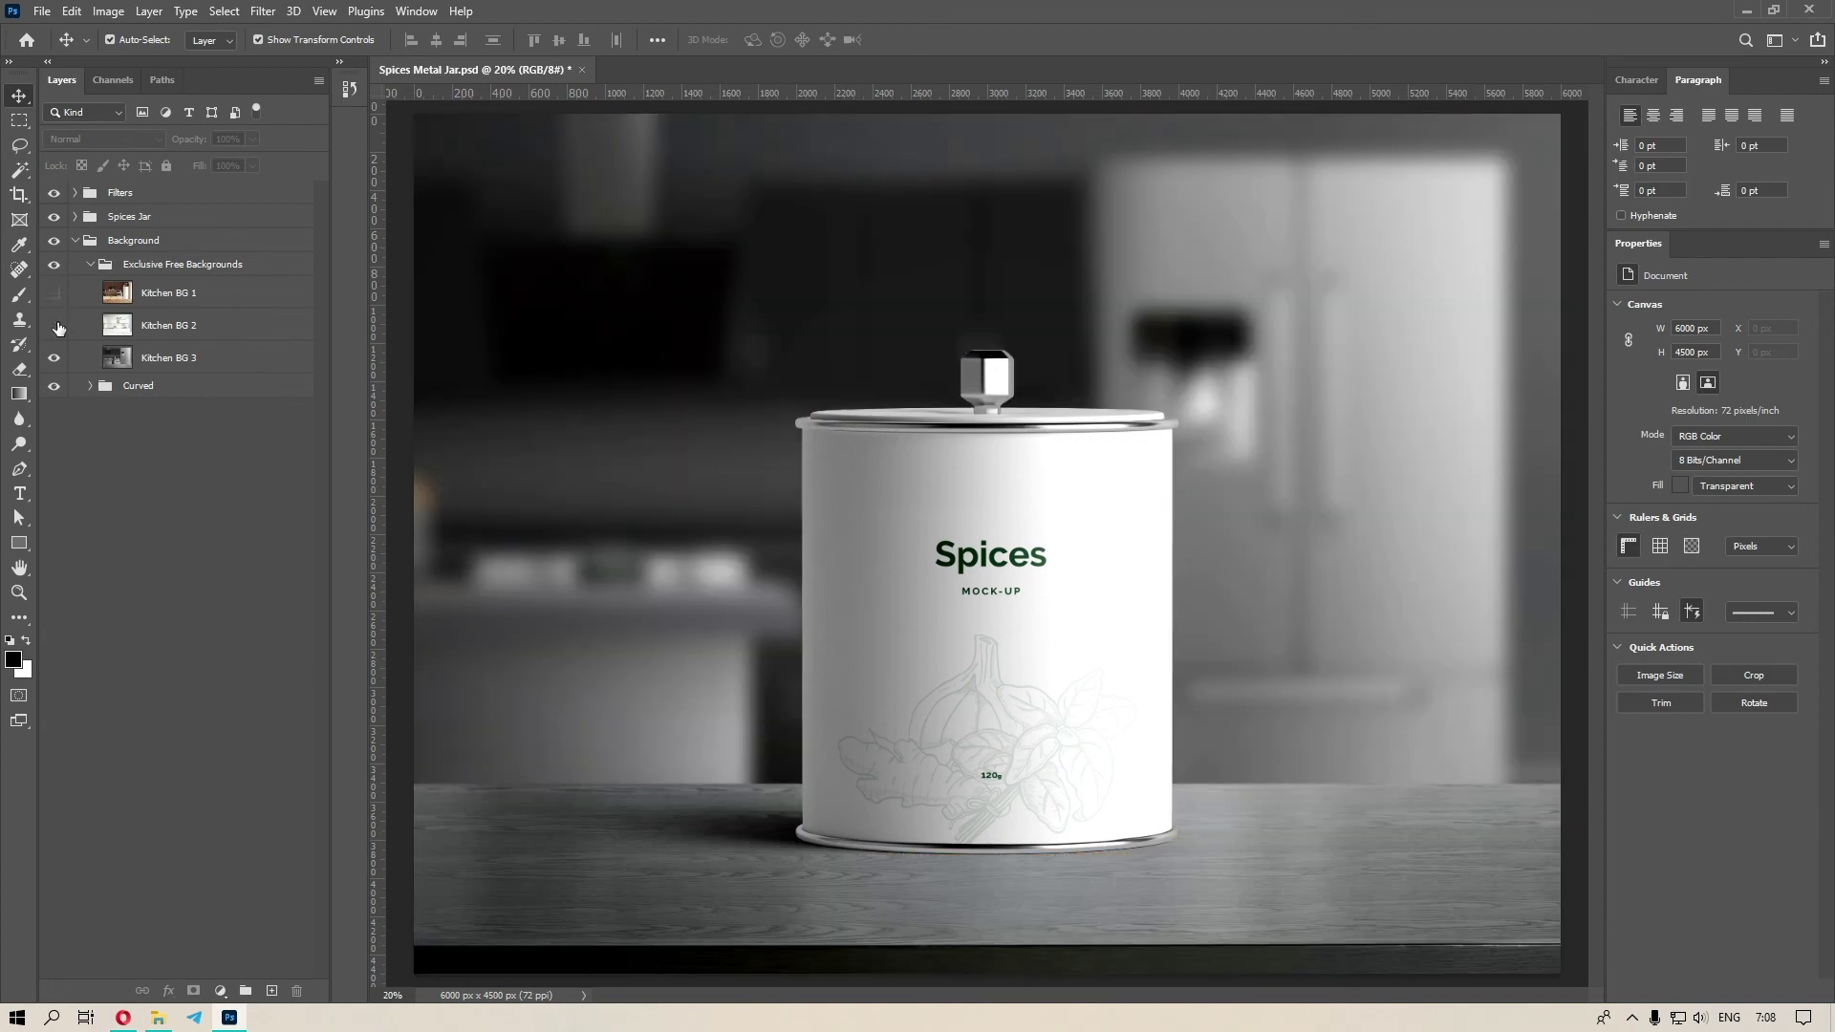
{"action": "left_click", "coordinate": [55, 326]}
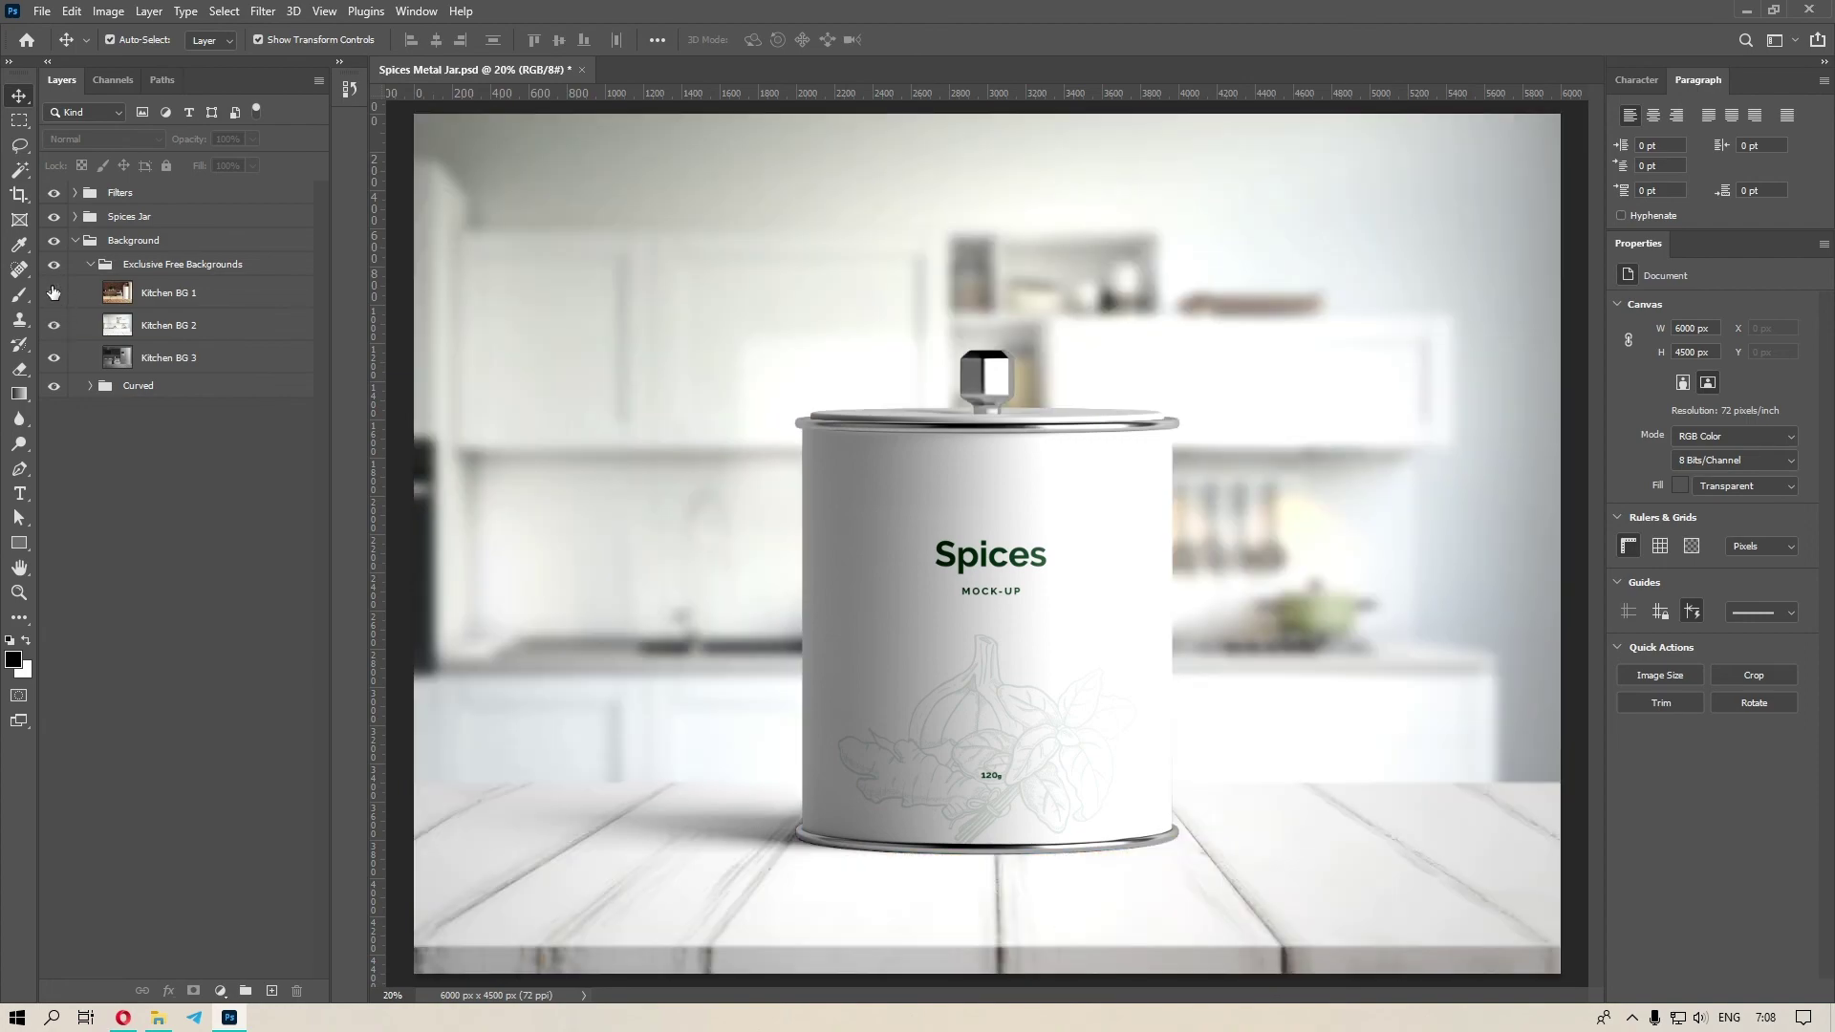